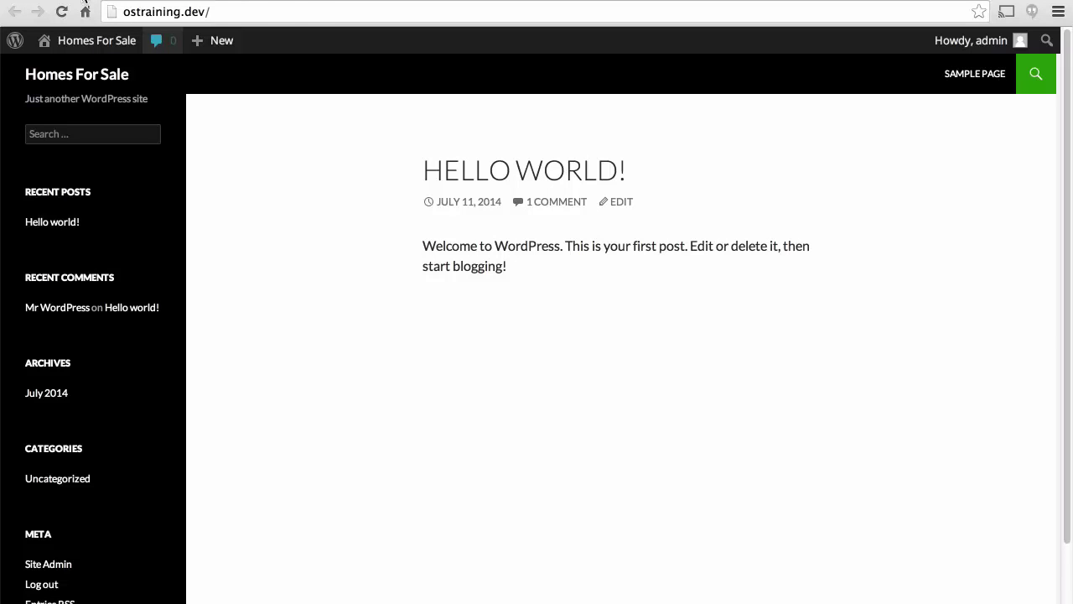
Activate the Make theme in place of Twenty Fourteen and reload the front page to see it.
left_click(85, 10)
mouse_move(72, 299)
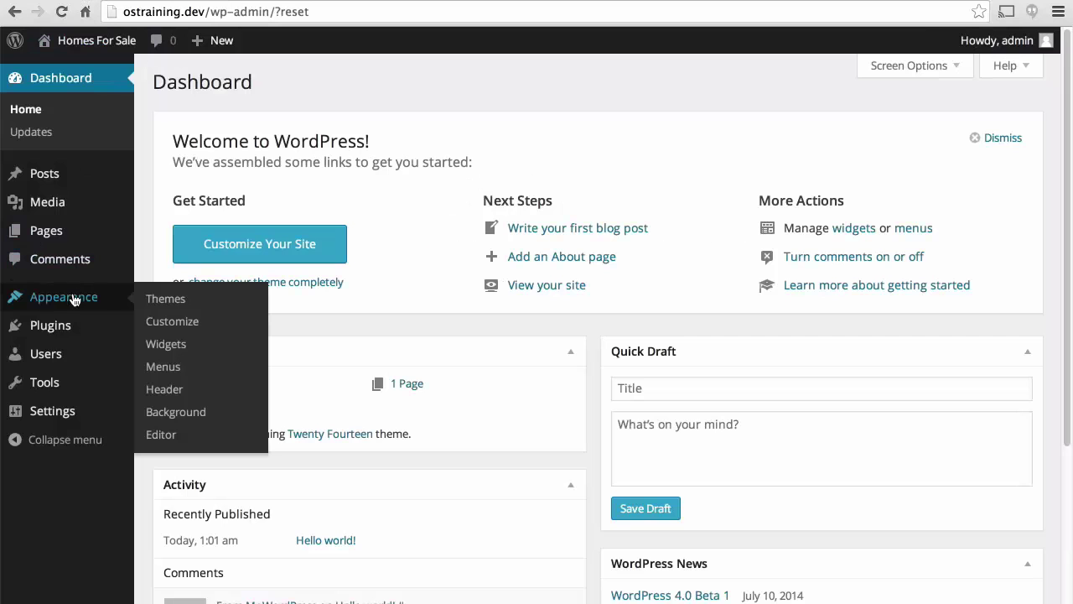
left_click(155, 299)
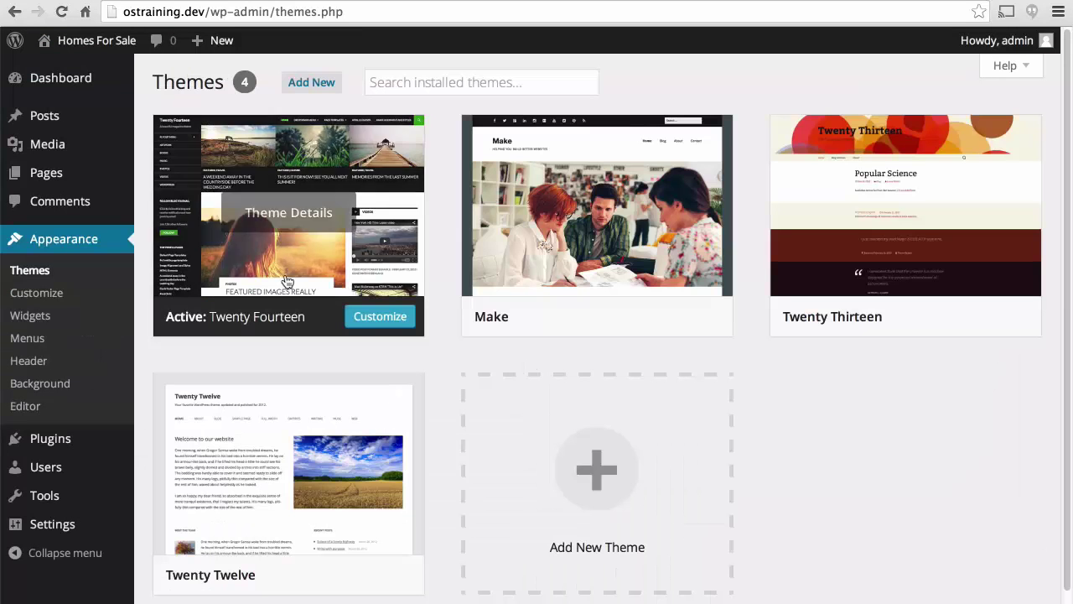
left_click(588, 318)
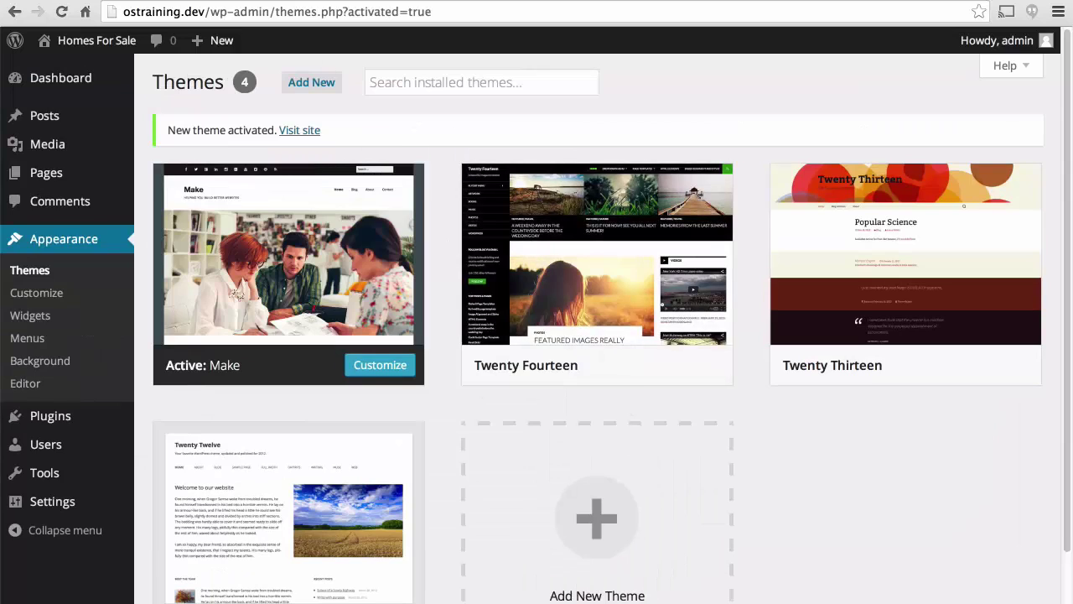
left_click(299, 129)
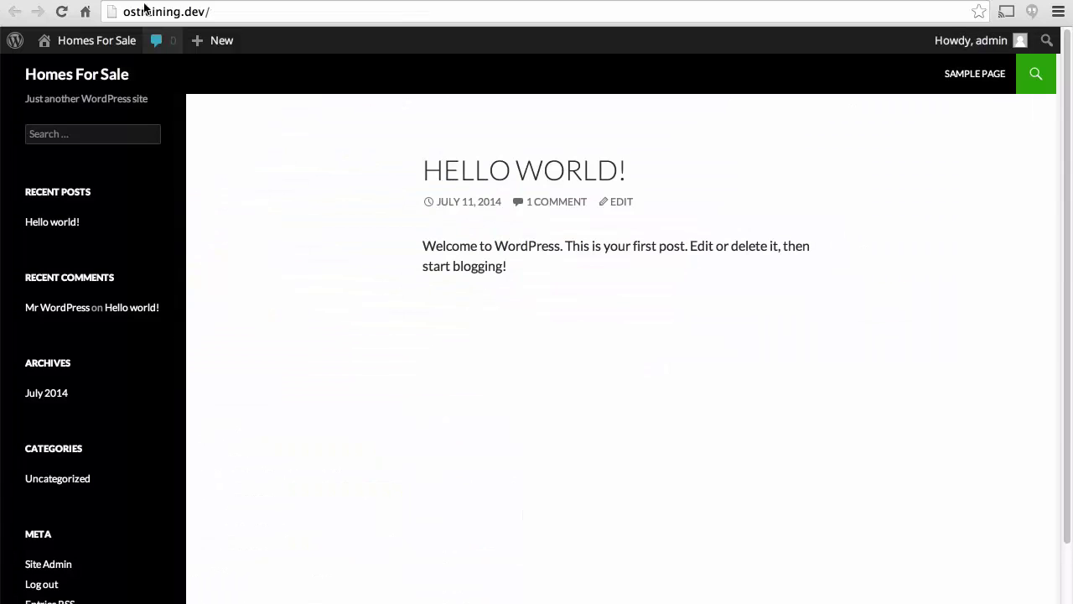
left_click(62, 12)
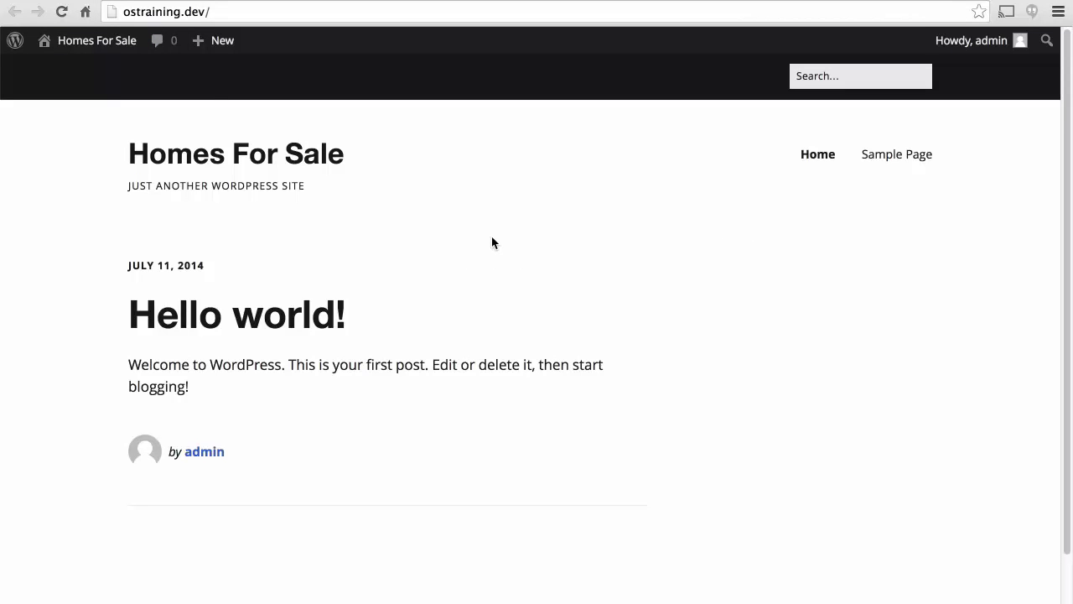
mouse_move(97, 40)
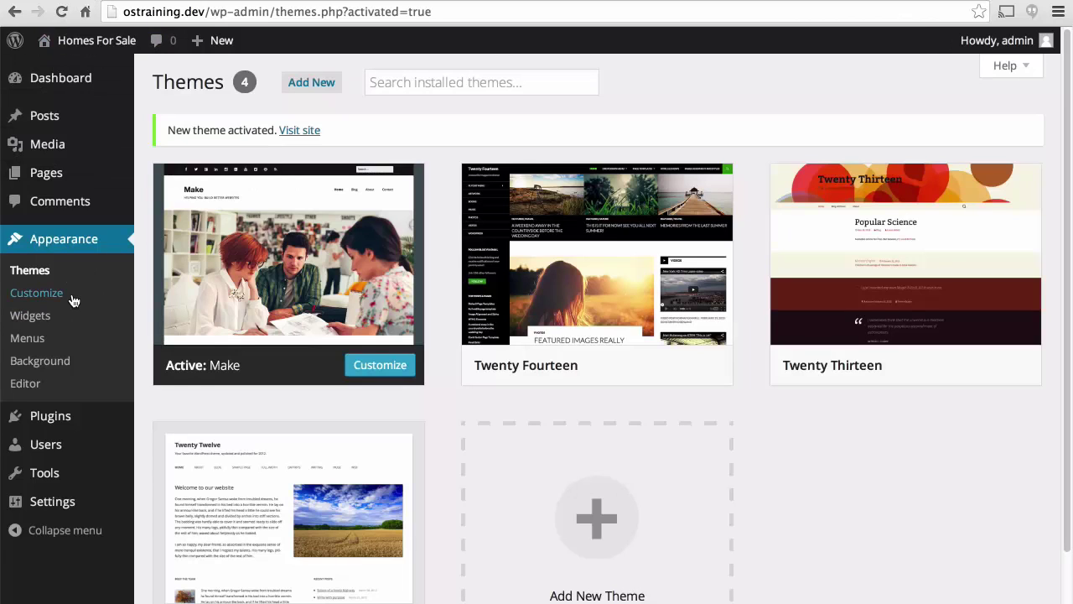
Open the Customizer for Make and briefly expand then collapse the General section.
left_click(72, 297)
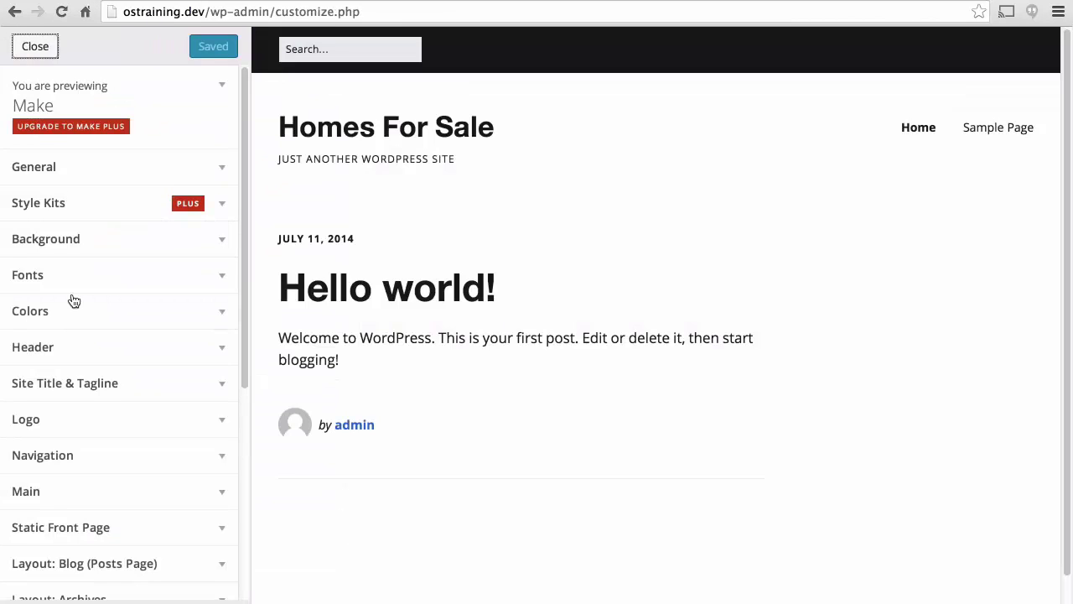
left_click(222, 170)
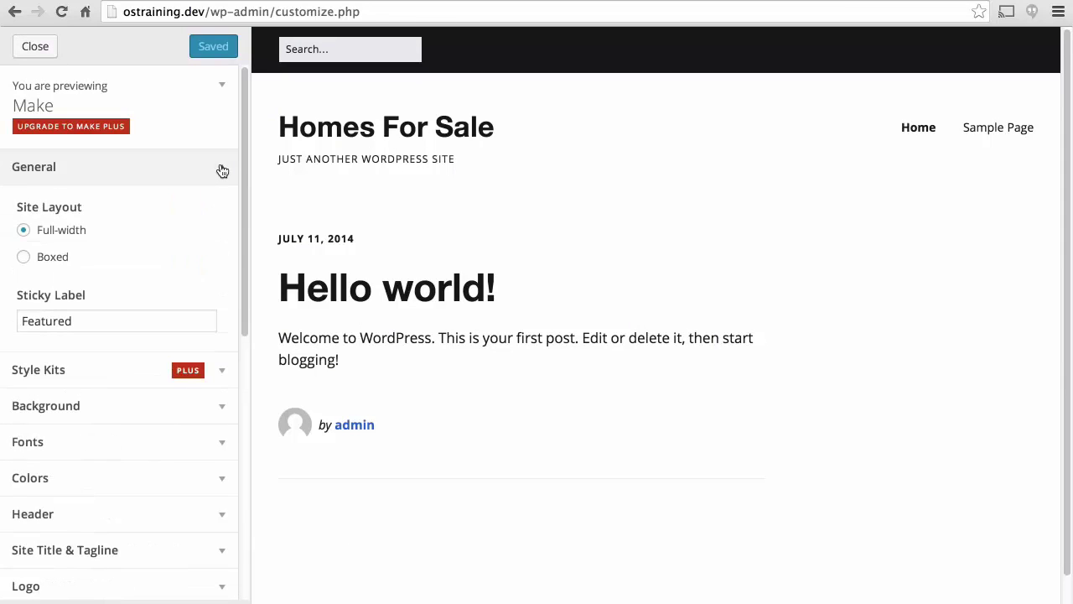
left_click(223, 170)
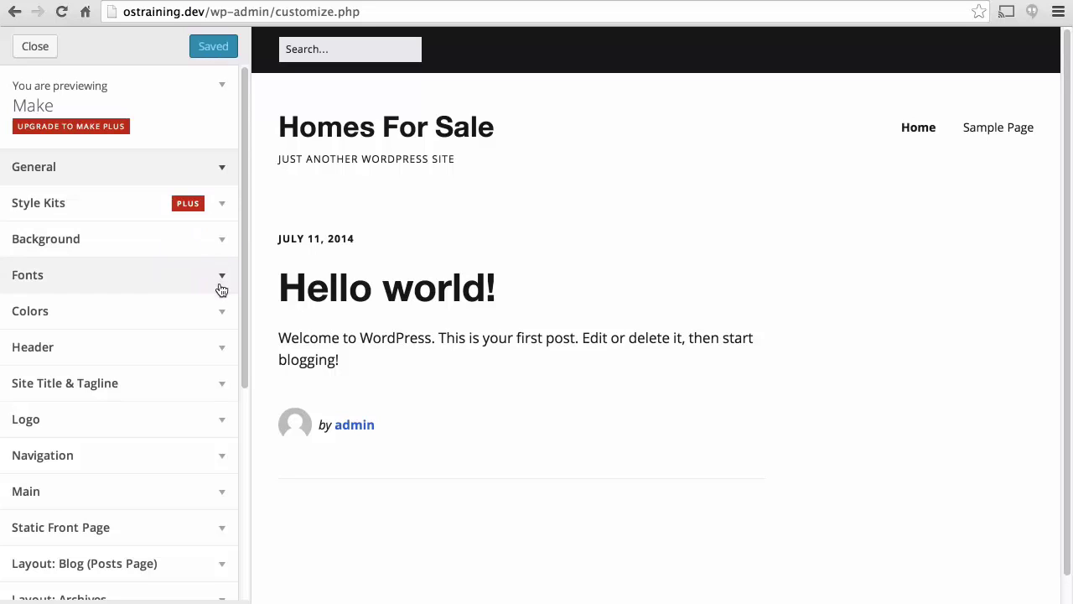
Set Header Layout to Navigation Below and show the title on the Right.
left_click(221, 347)
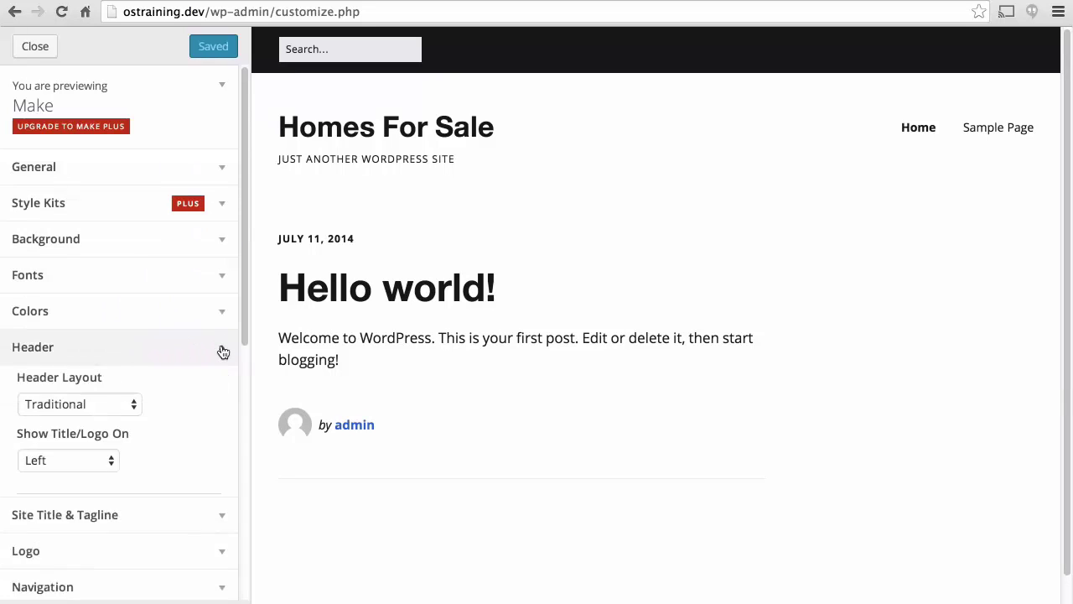
left_click(101, 410)
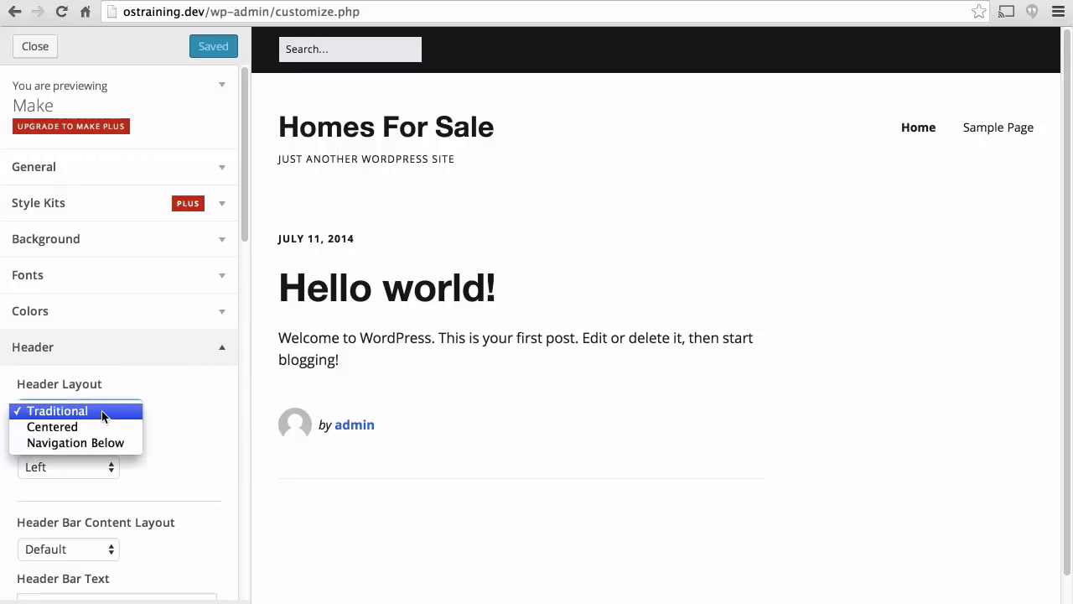
left_click(99, 443)
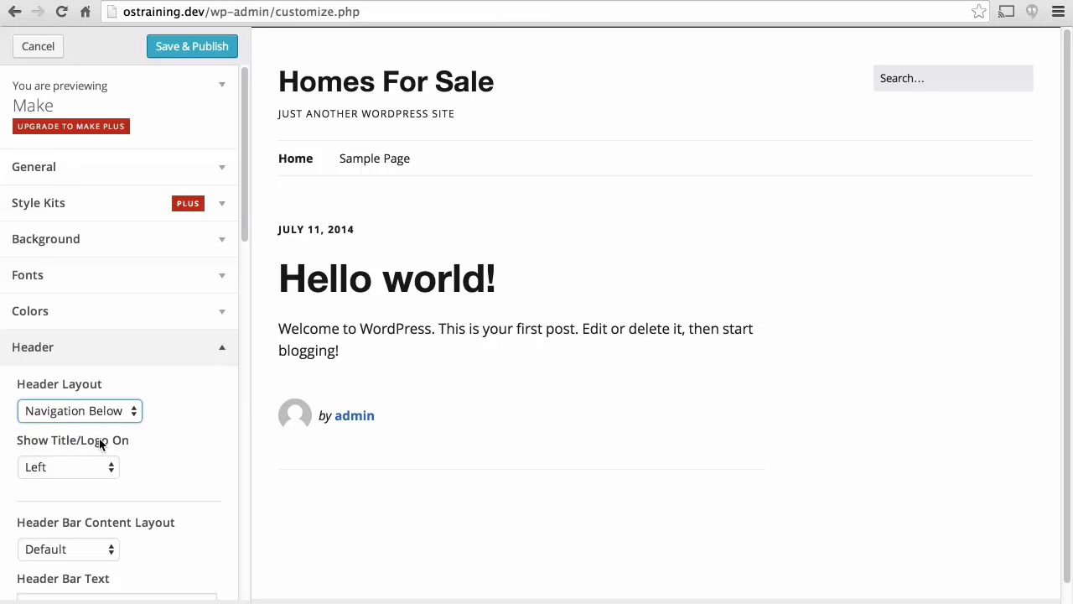
left_click(92, 467)
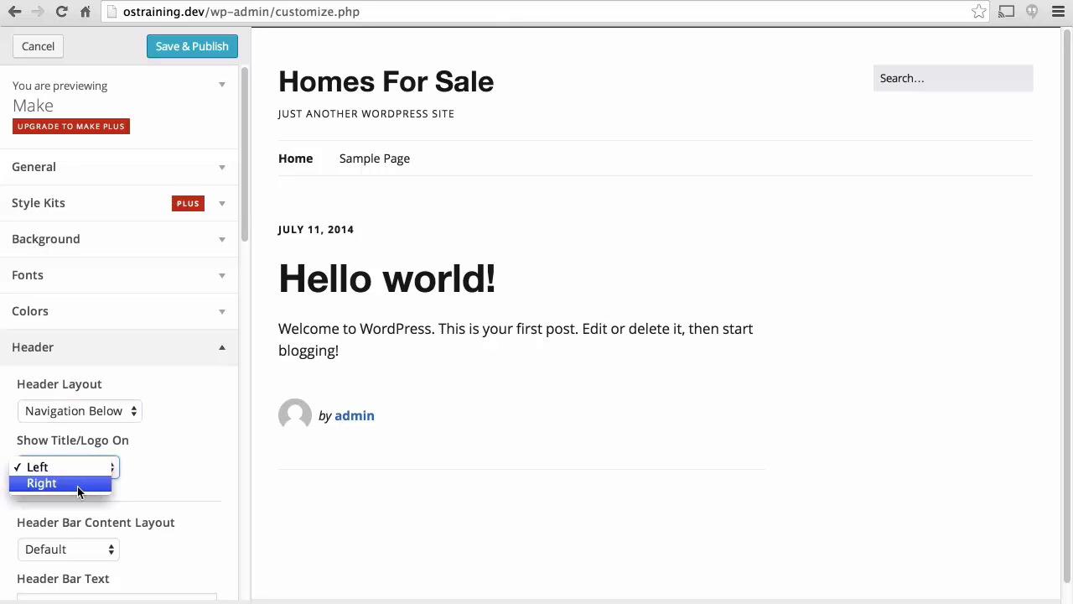
left_click(78, 486)
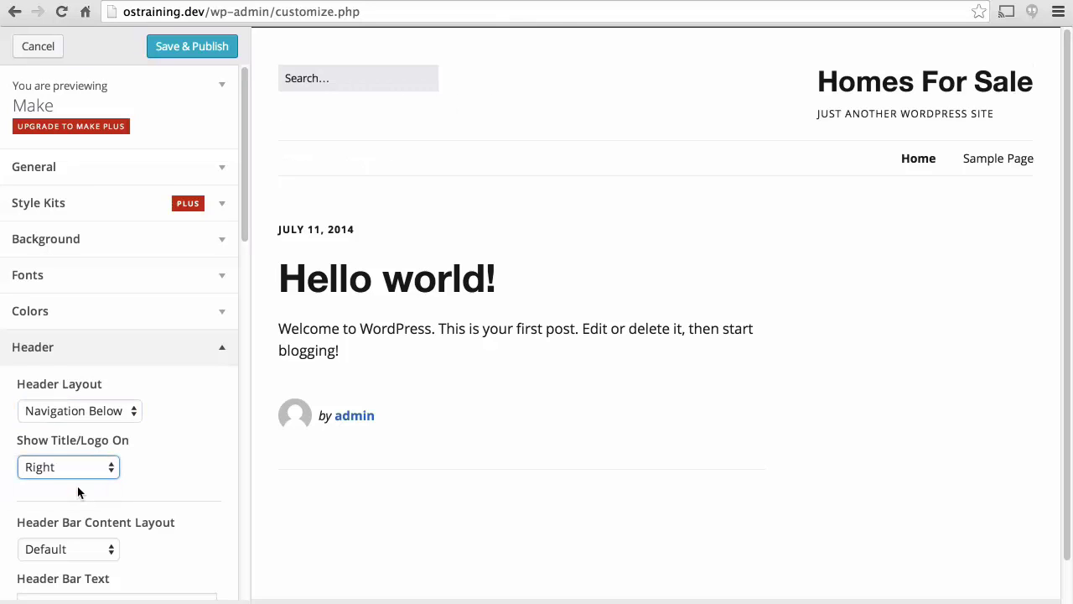
scroll(133, 455, "down", 3)
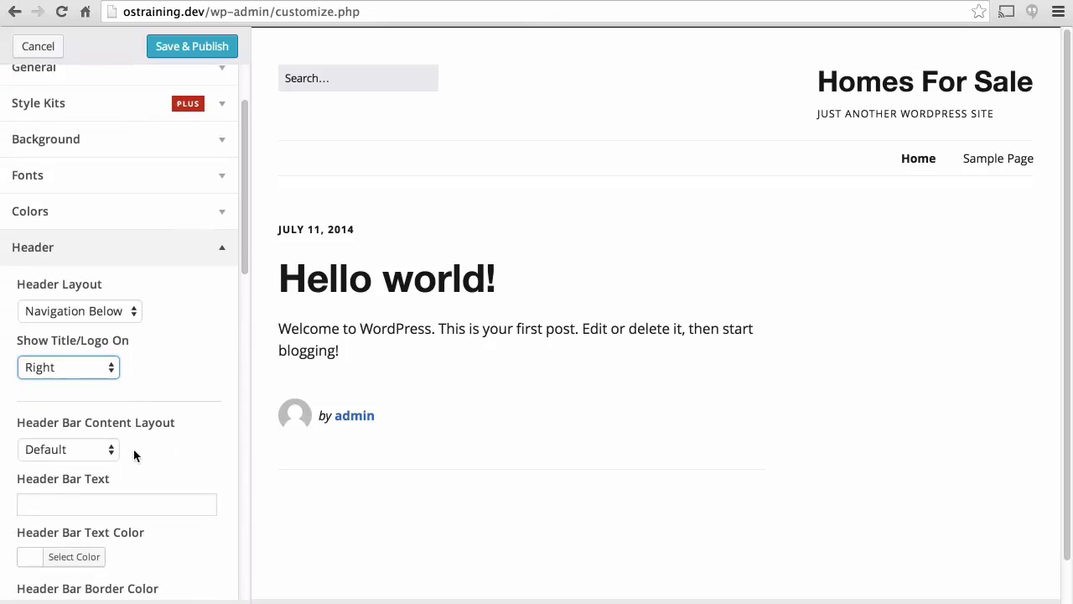
scroll(165, 421, "down", 5)
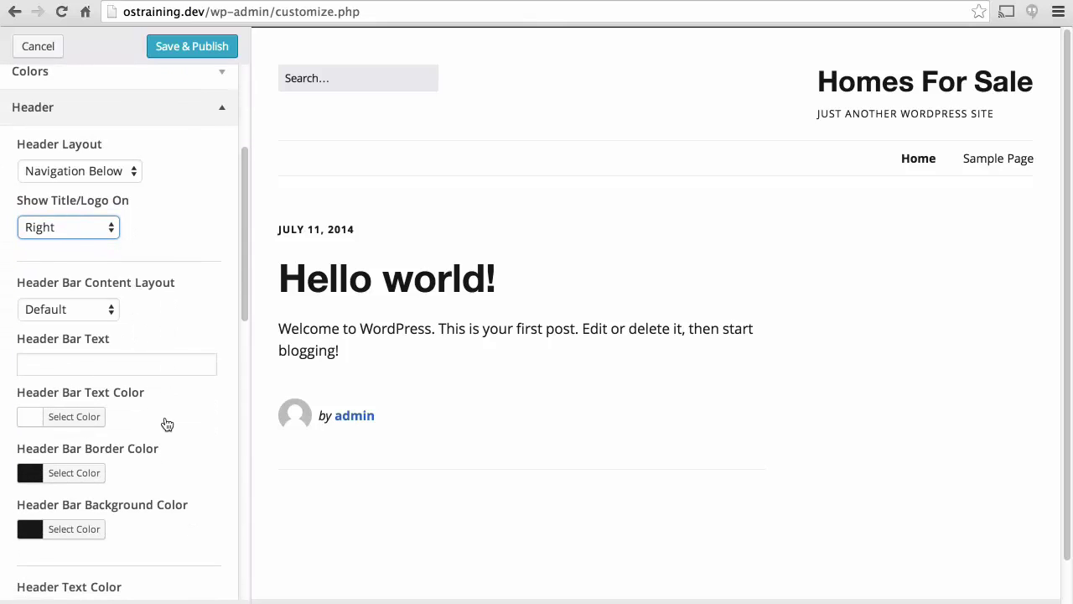
scroll(167, 424, "down", 3)
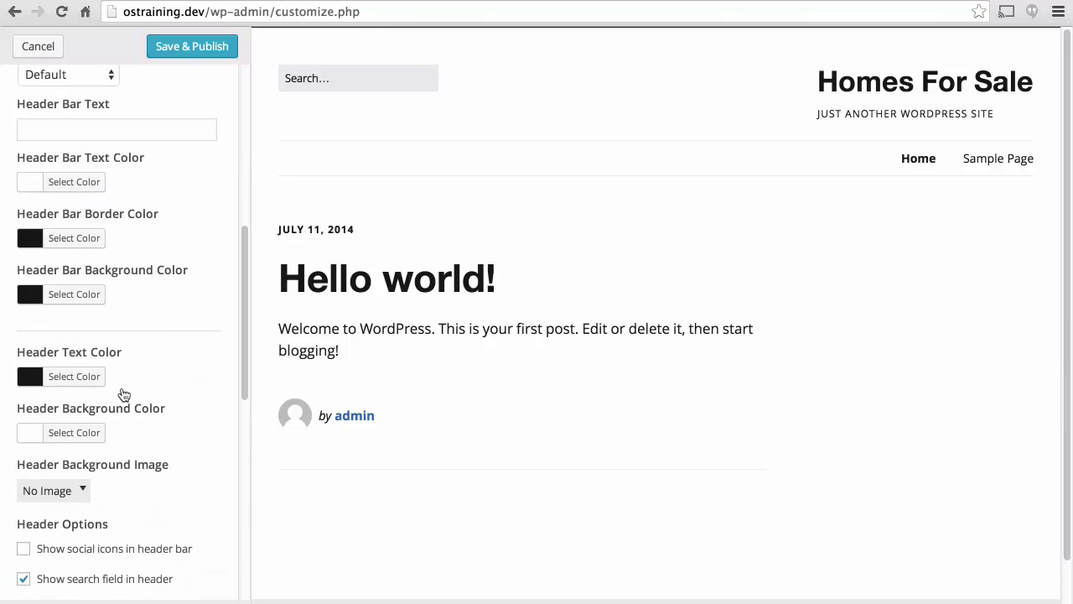
Upload Happy-Couple.jpg as the header background image.
scroll(146, 386, "down", 2)
scroll(148, 384, "down", 2)
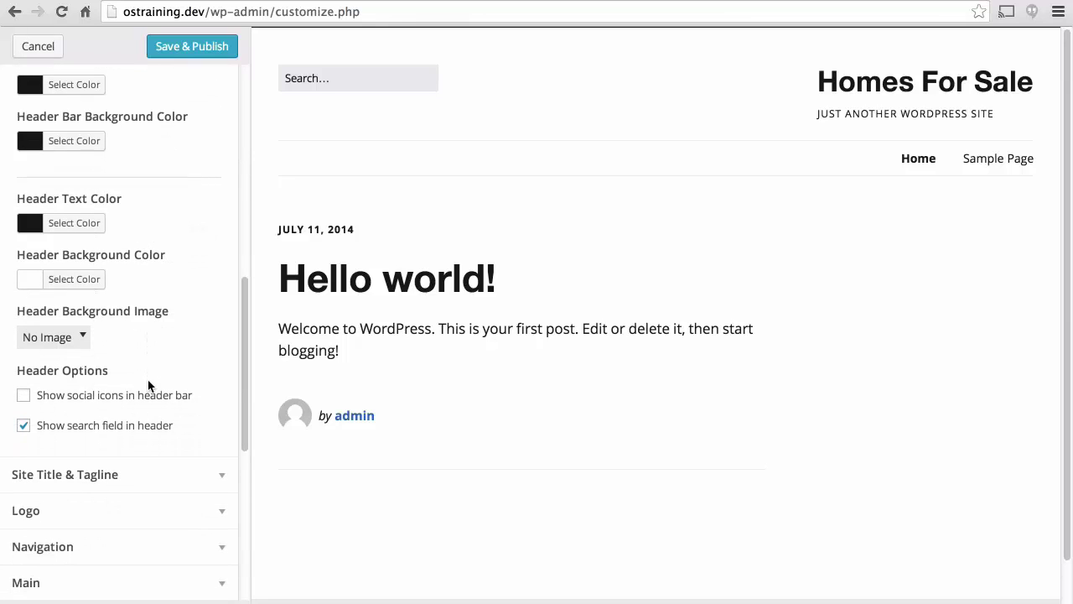
left_click(72, 342)
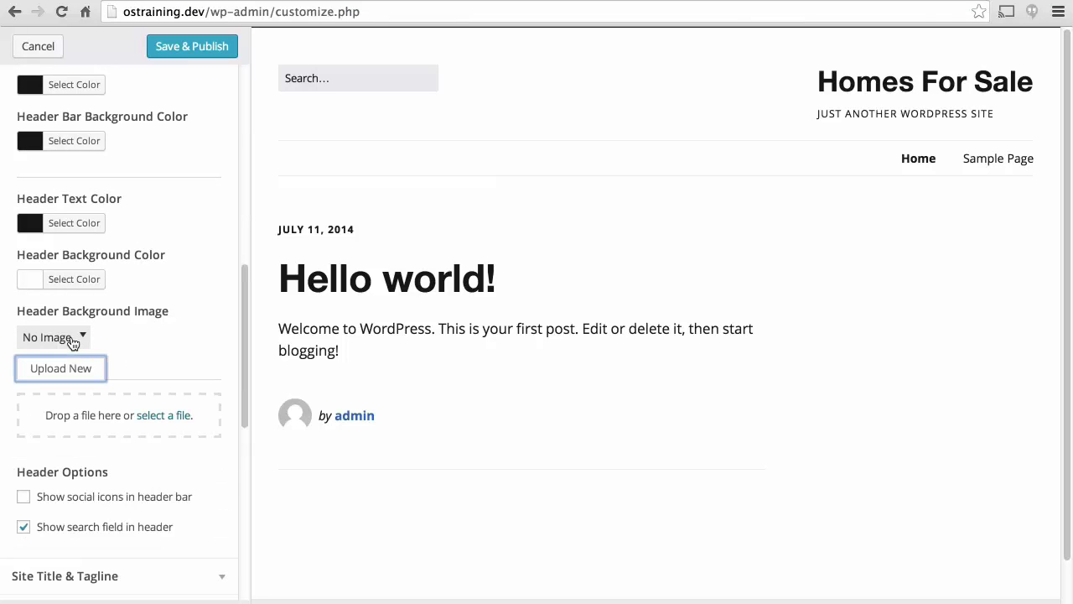
left_click(152, 416)
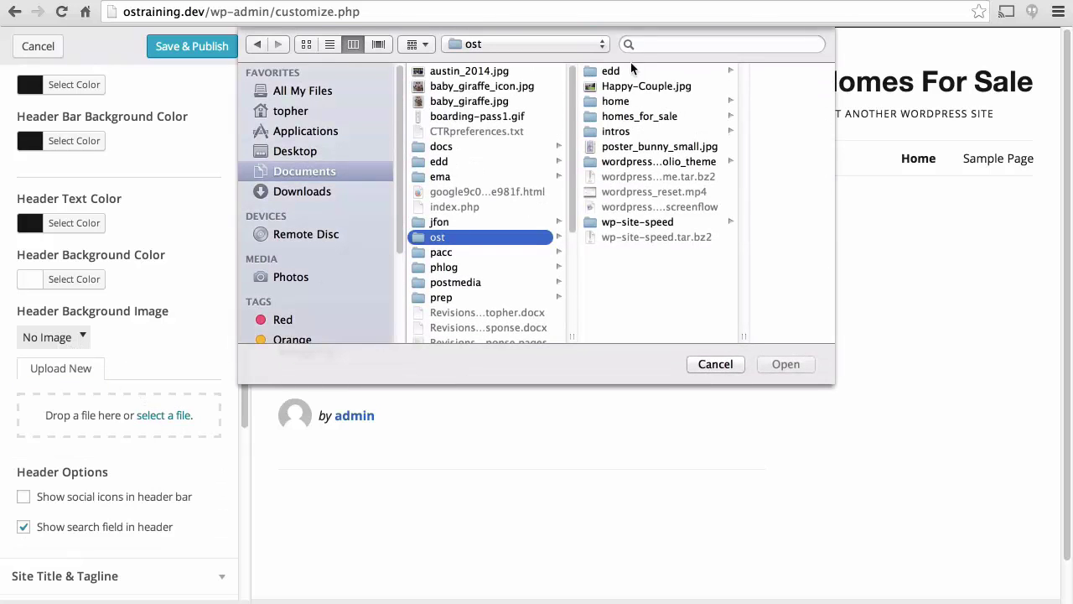
double_click(626, 86)
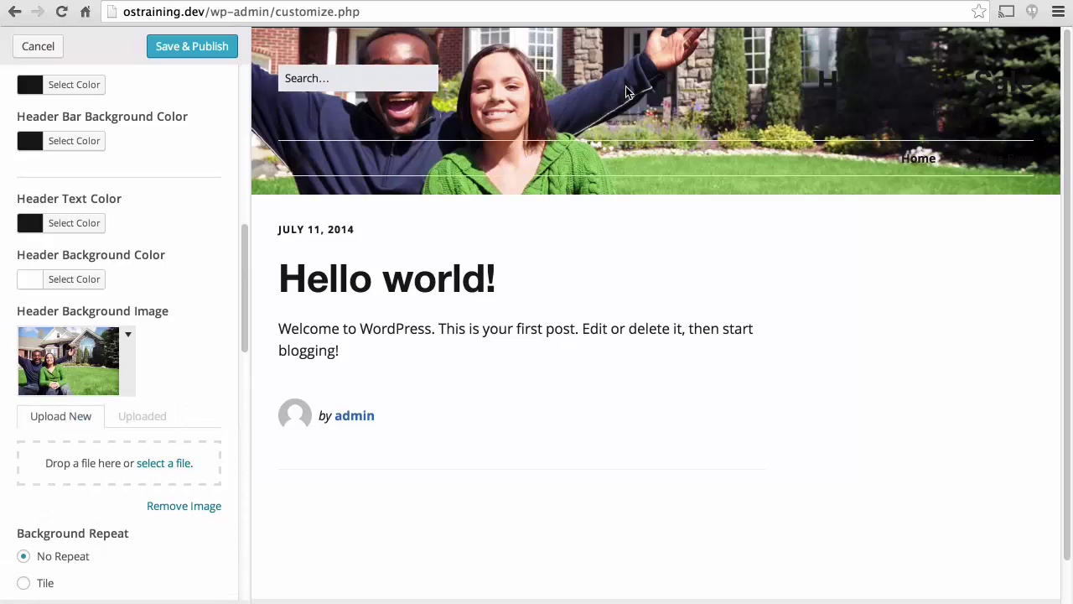
Turn off the Show search field in header option.
scroll(232, 338, "down", 5)
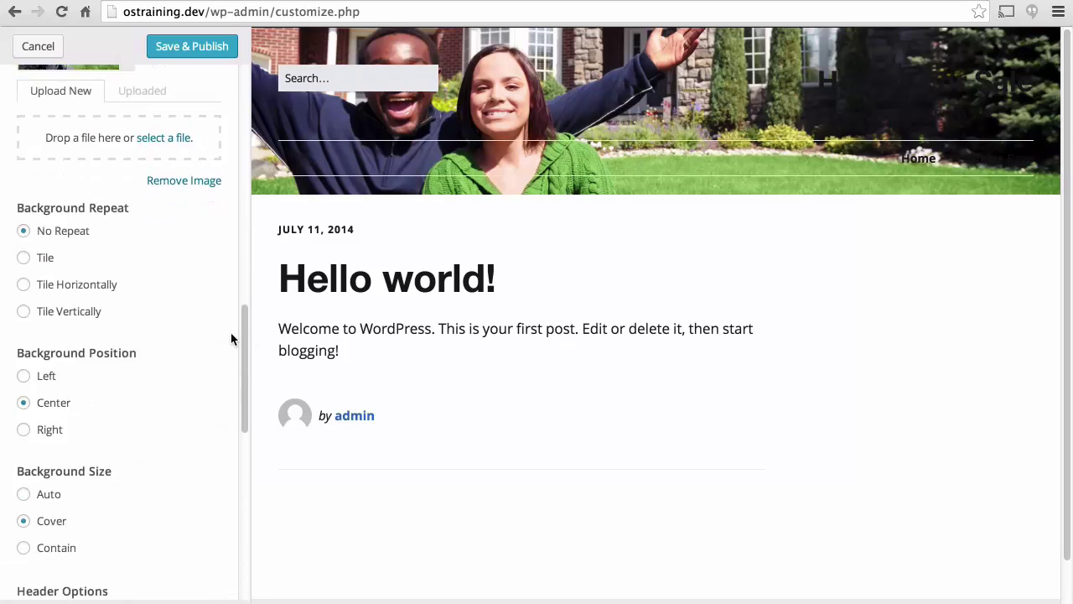
scroll(232, 338, "down", 4)
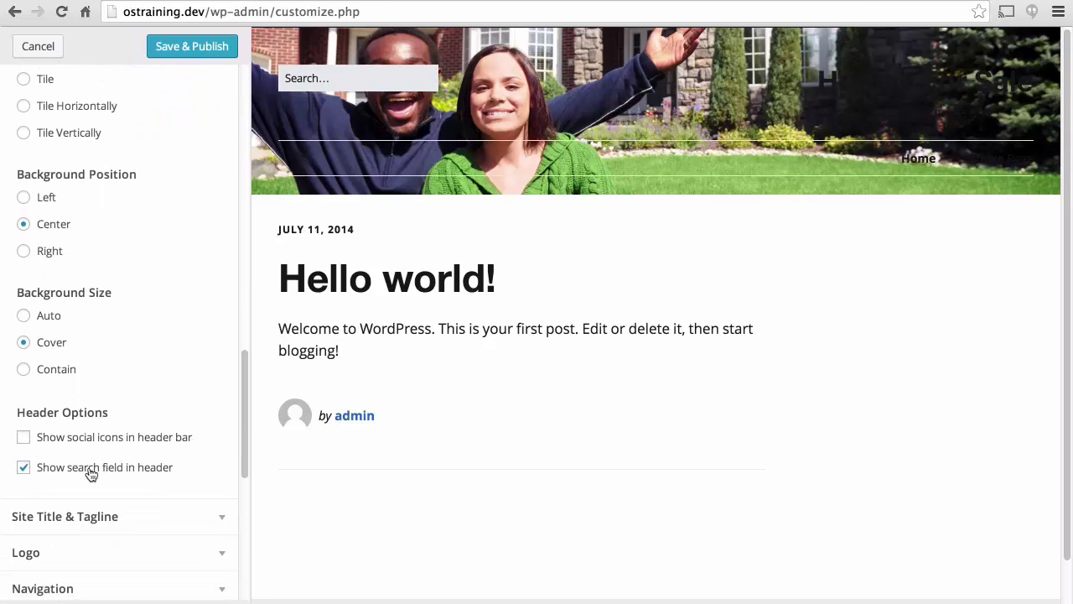
left_click(89, 475)
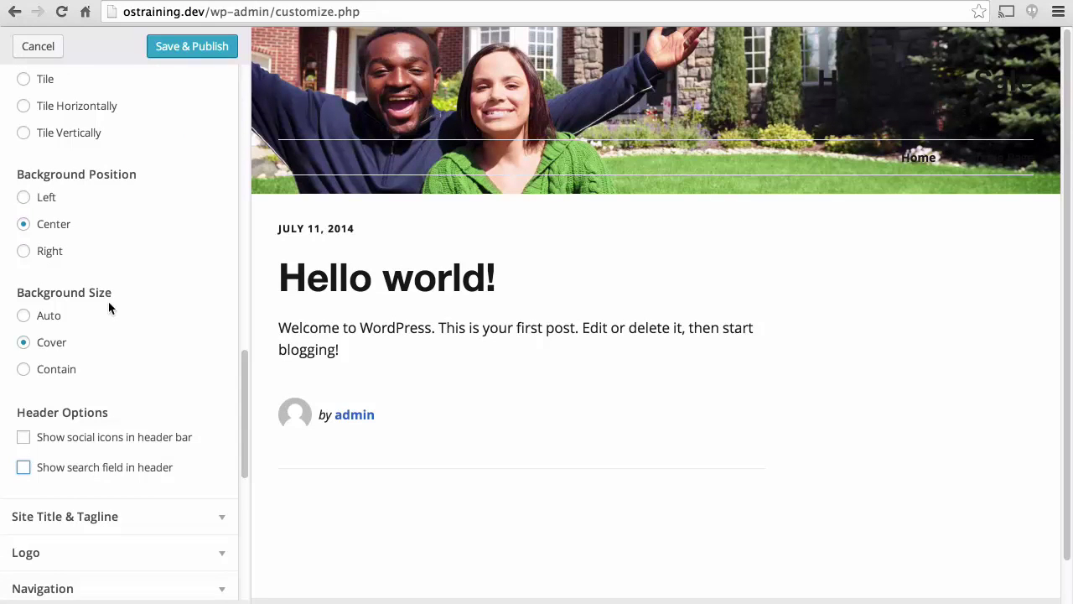
scroll(109, 308, "up", 5)
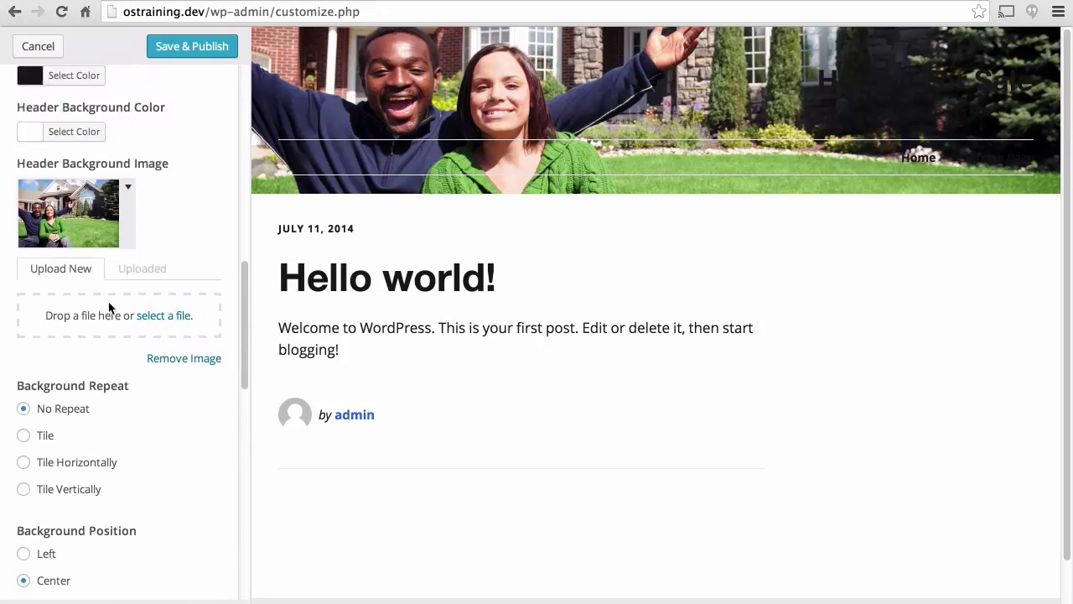
scroll(109, 308, "up", 3)
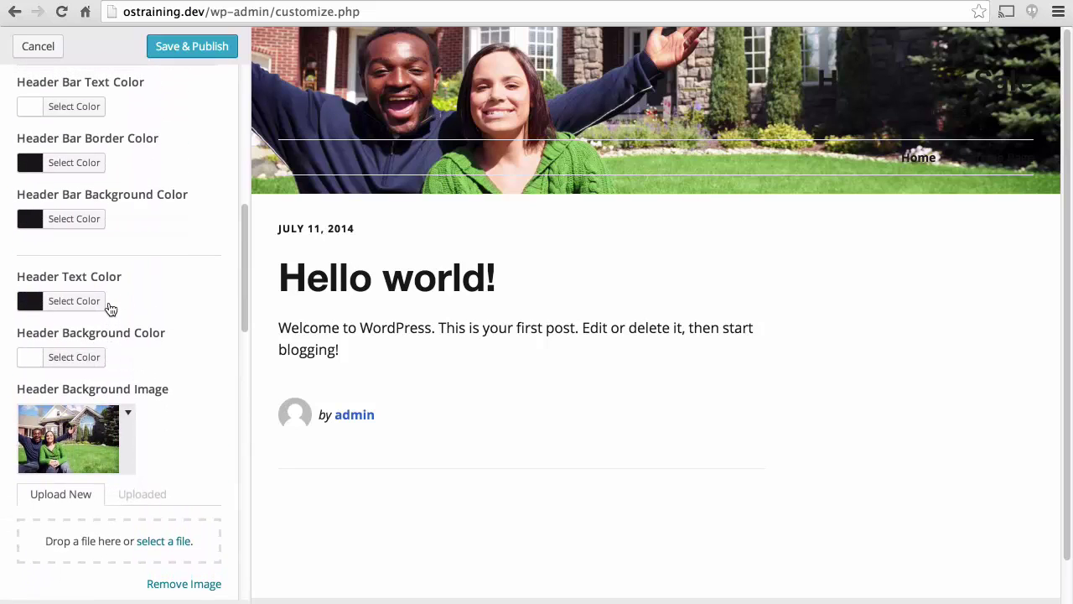
Set the Header Text Color to pure white (#ffffff).
left_click(85, 302)
left_click(51, 350)
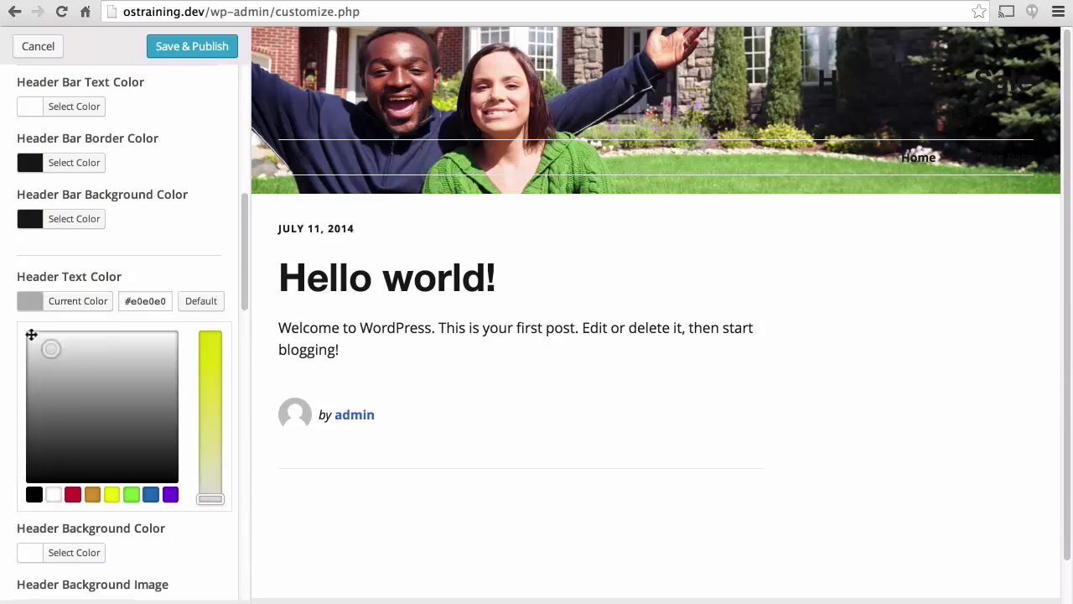
left_click_drag(31, 334, 12, 304)
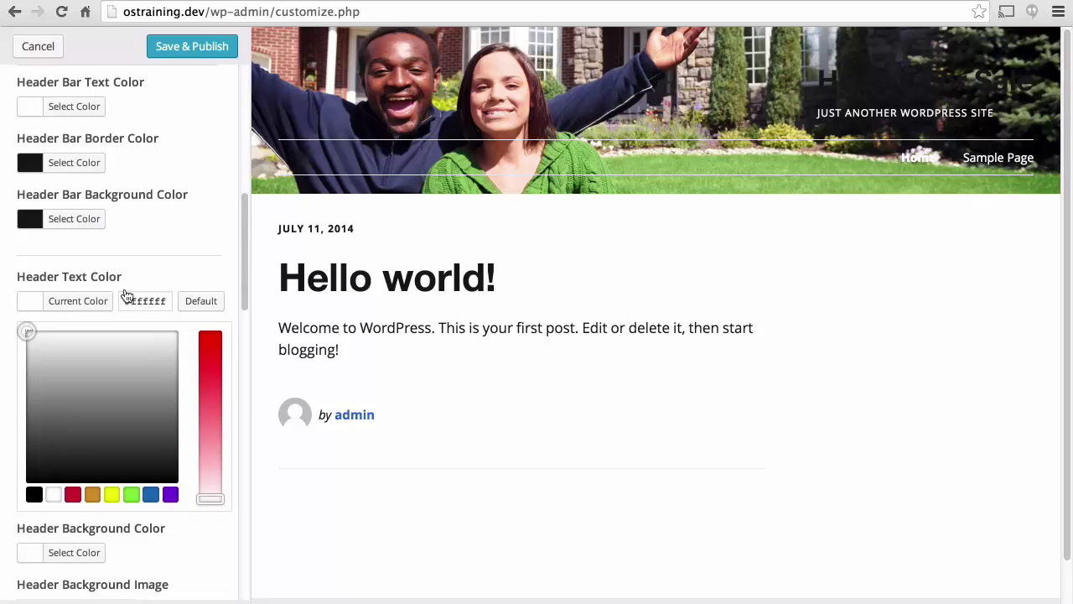
scroll(124, 295, "down", 10)
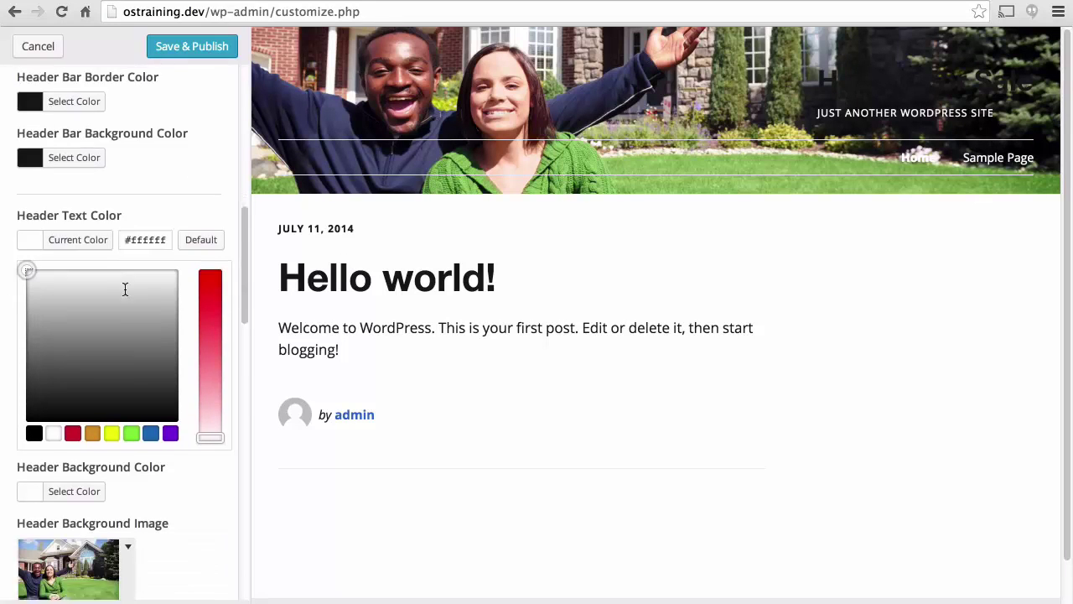
Make the site title colour white.
scroll(124, 293, "down", 12)
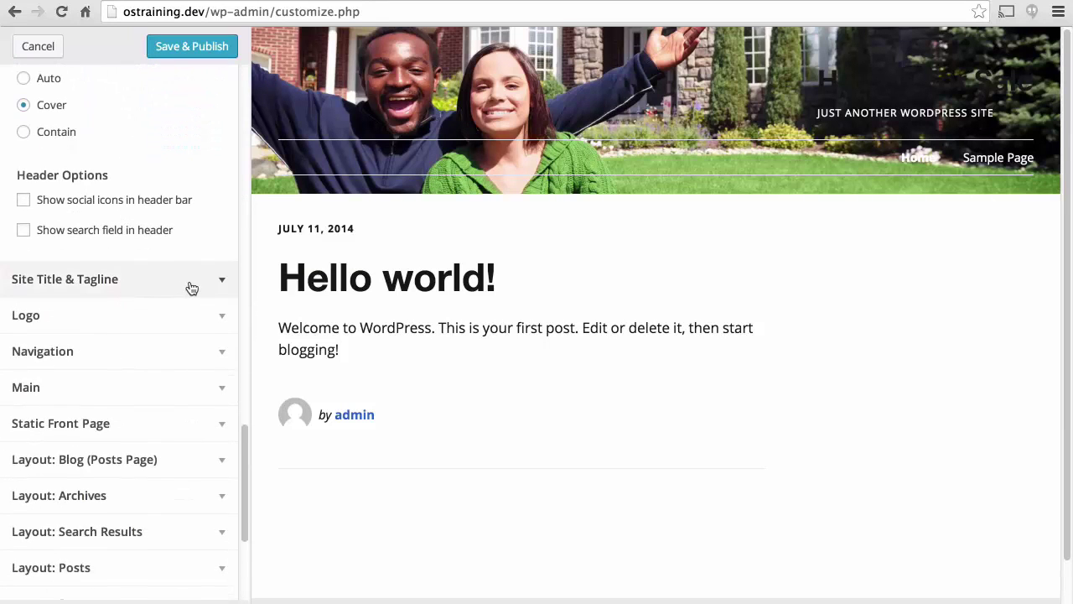
scroll(226, 285, "down", 5)
scroll(159, 193, "up", 5)
scroll(149, 199, "up", 2)
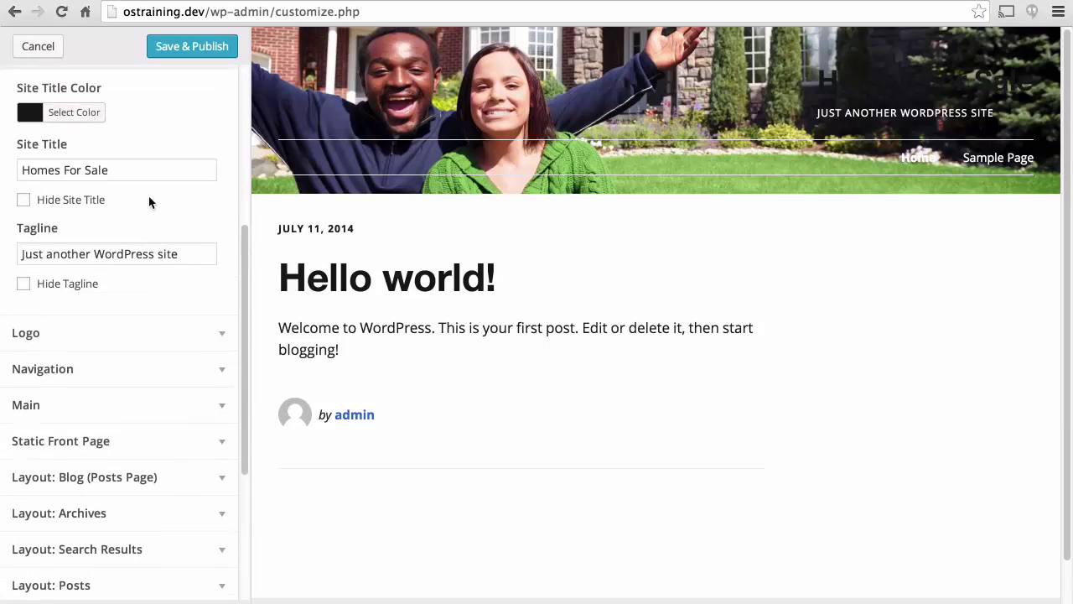
left_click(86, 110)
left_click_drag(71, 174, 12, 111)
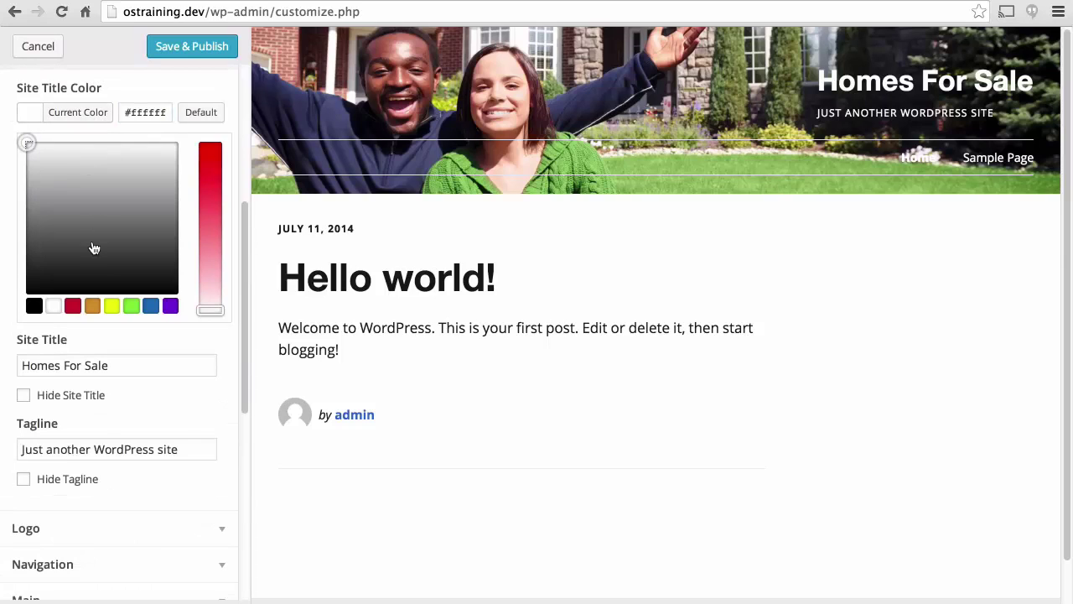
left_click(119, 430)
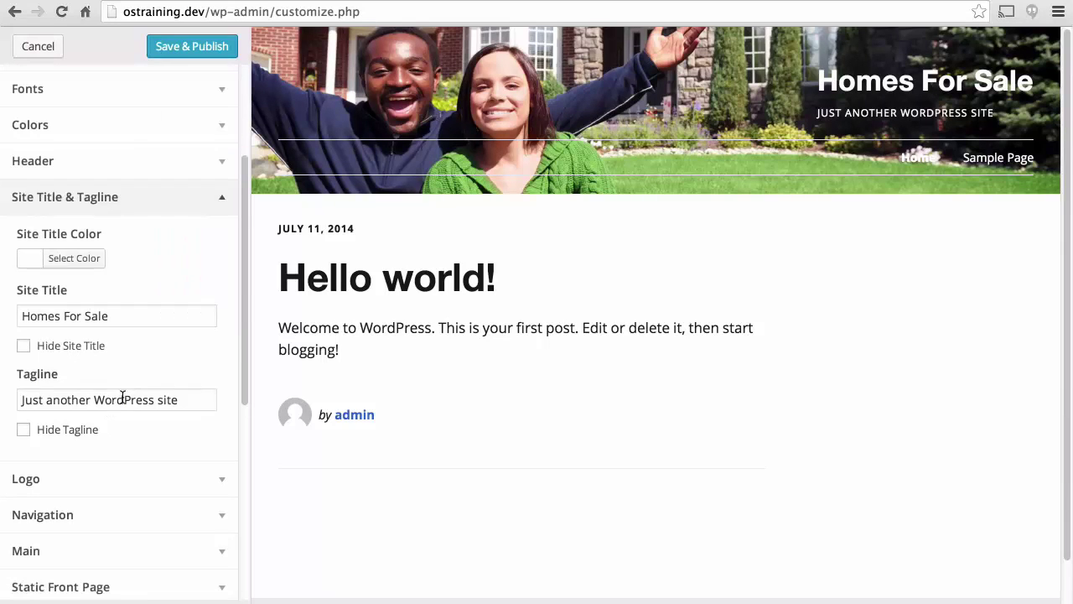
Change the tagline to 'Happy Homes for Happy People' and Save & Publish.
triple_click(122, 399)
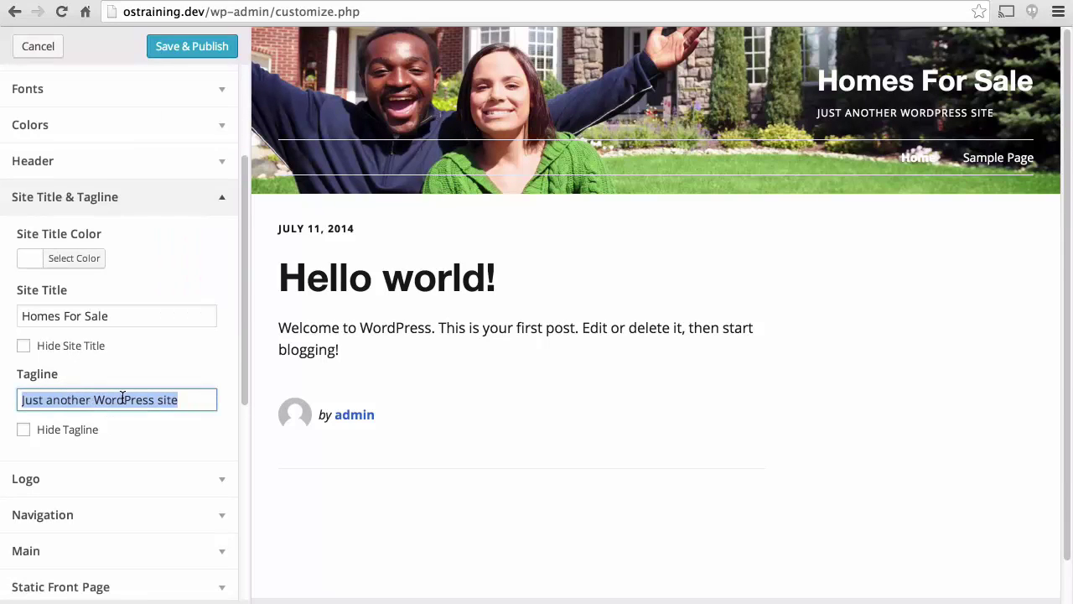
type("Happy")
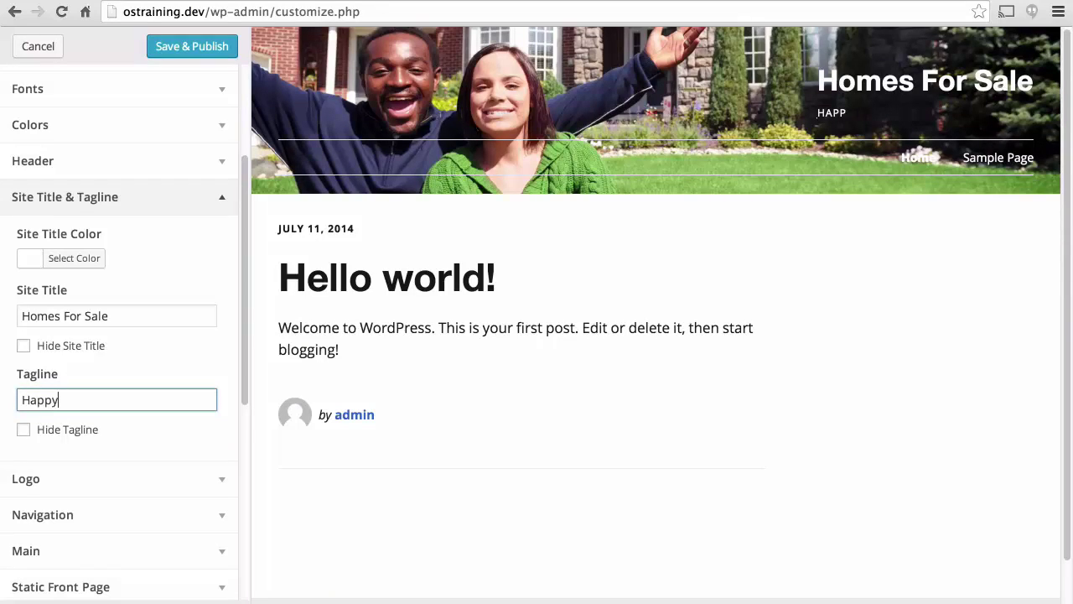
type(" Homes for Hap")
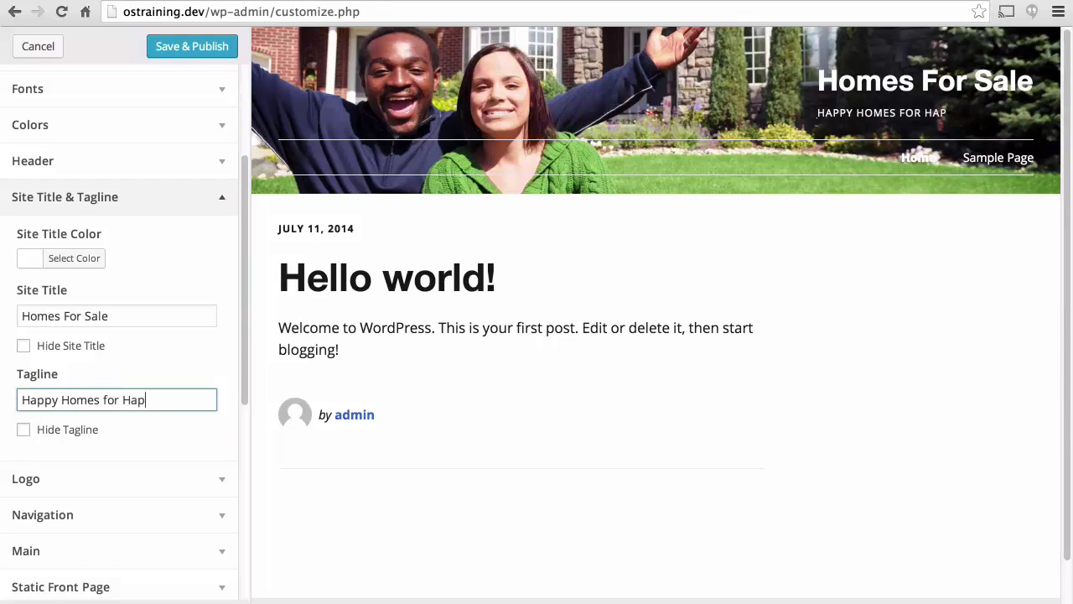
type("py People")
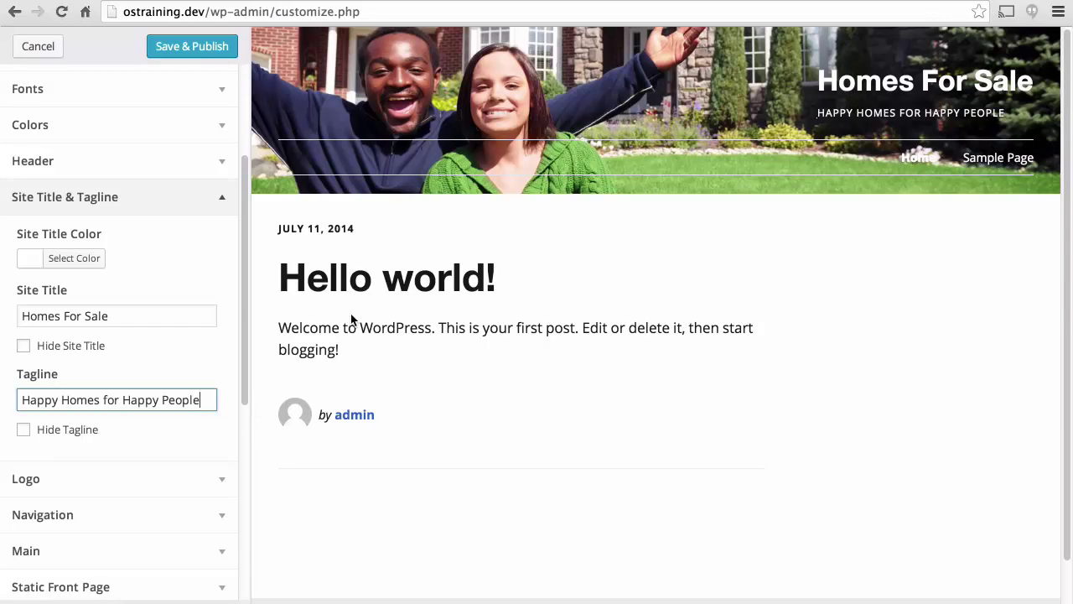
left_click(190, 47)
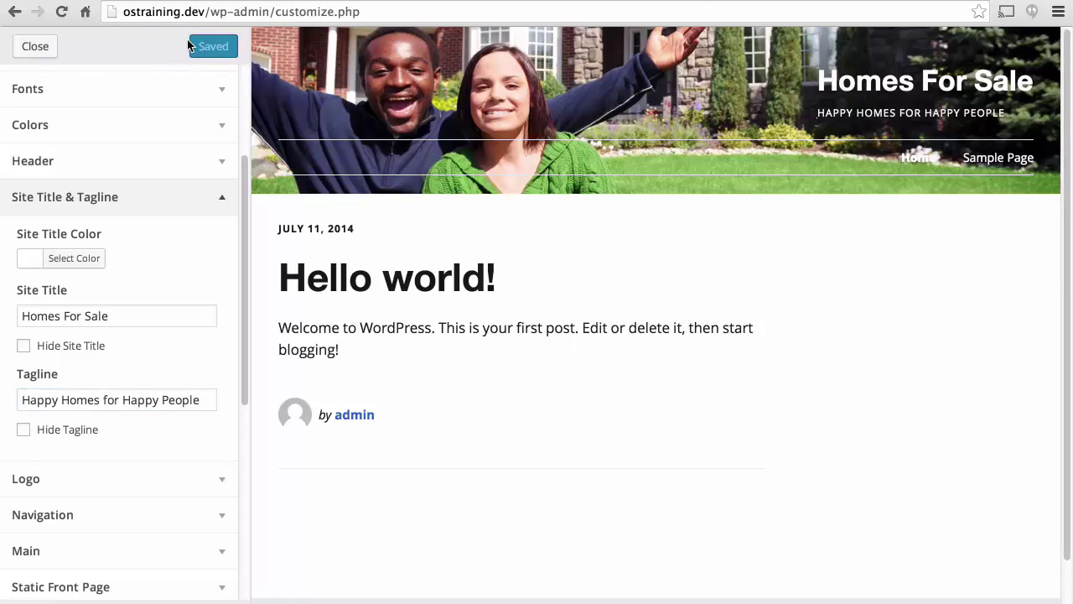
Move the Sample Page to the trash.
left_click(35, 46)
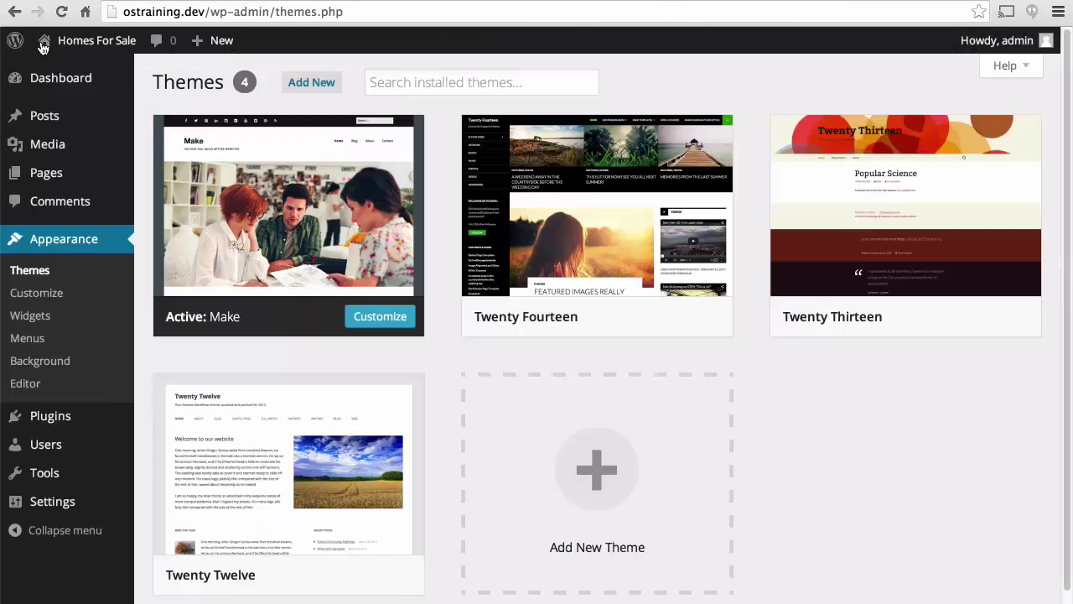
left_click(58, 175)
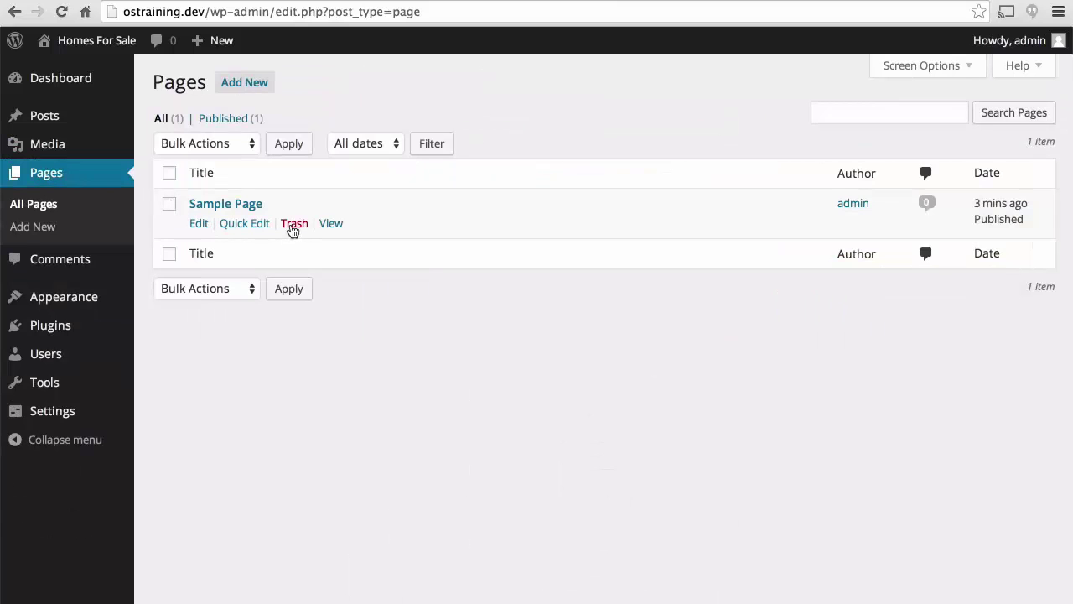
left_click(292, 229)
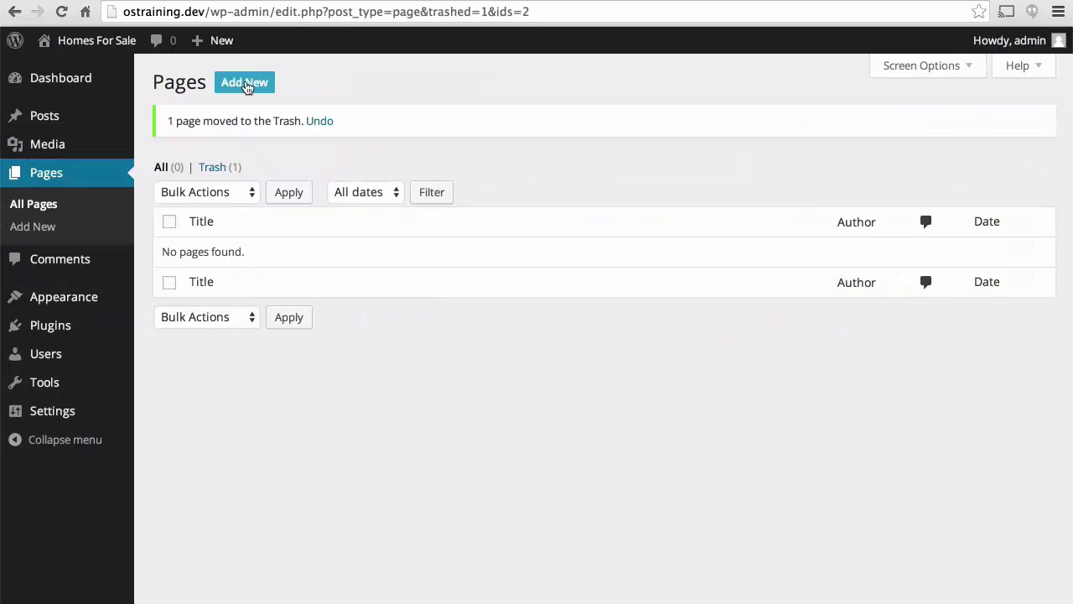
Create a page titled 'Home' and publish a new page titled 'Blog'.
left_click(256, 87)
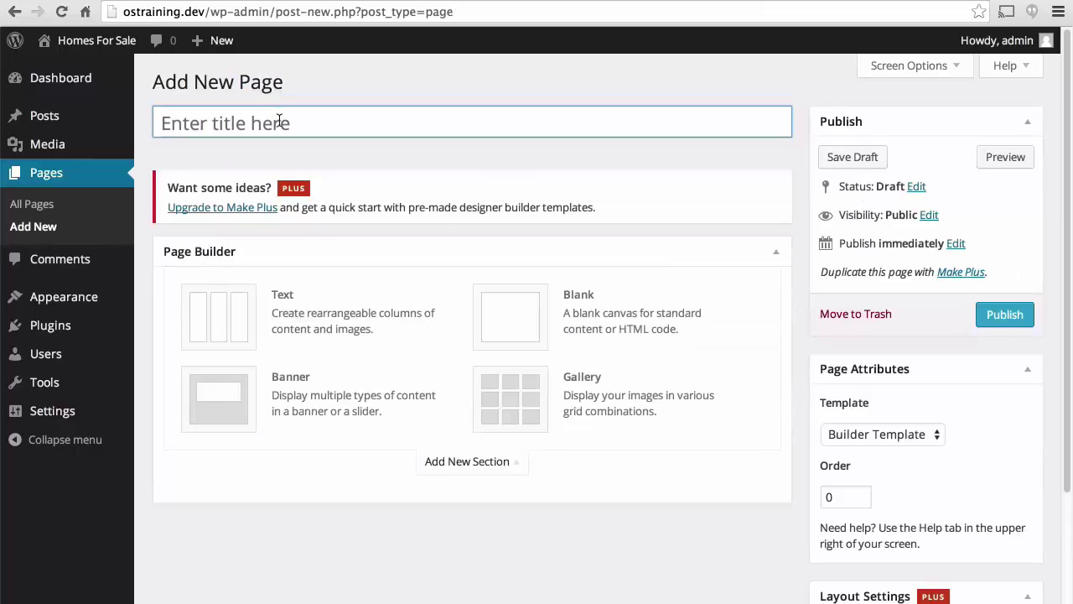
left_click(262, 126)
type("Home")
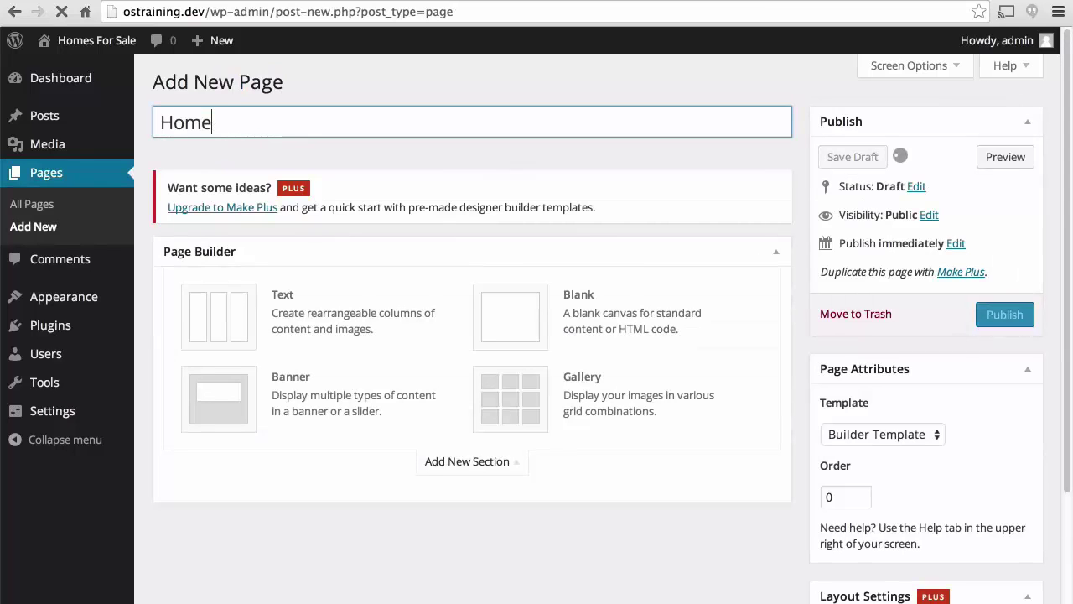
left_click(283, 87)
type("Blog")
left_click(1011, 317)
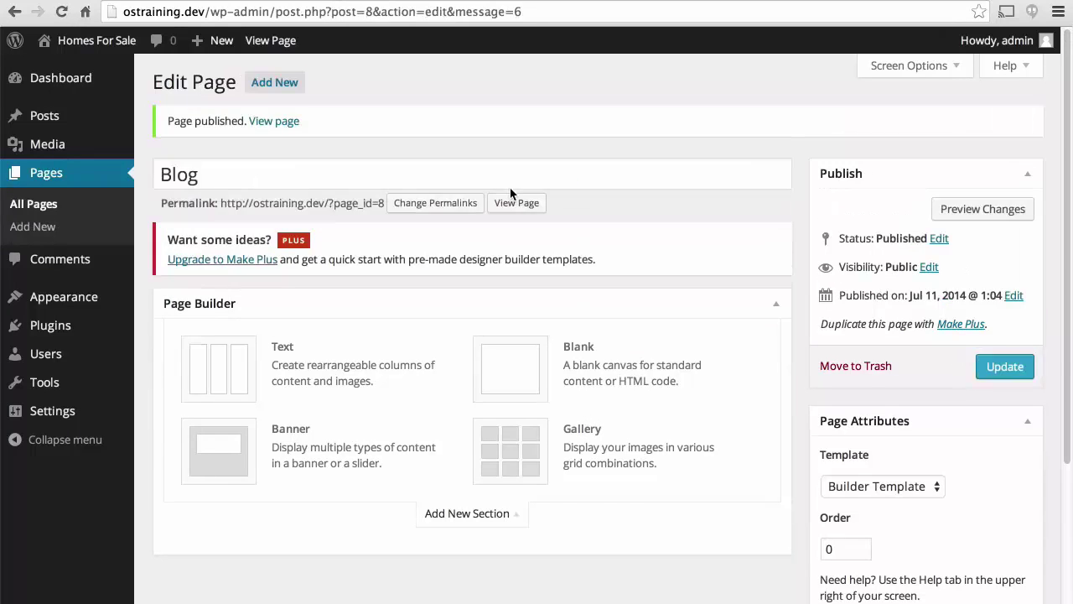
Use a static front page with Home as front page and Blog as posts page, and publish.
mouse_move(99, 303)
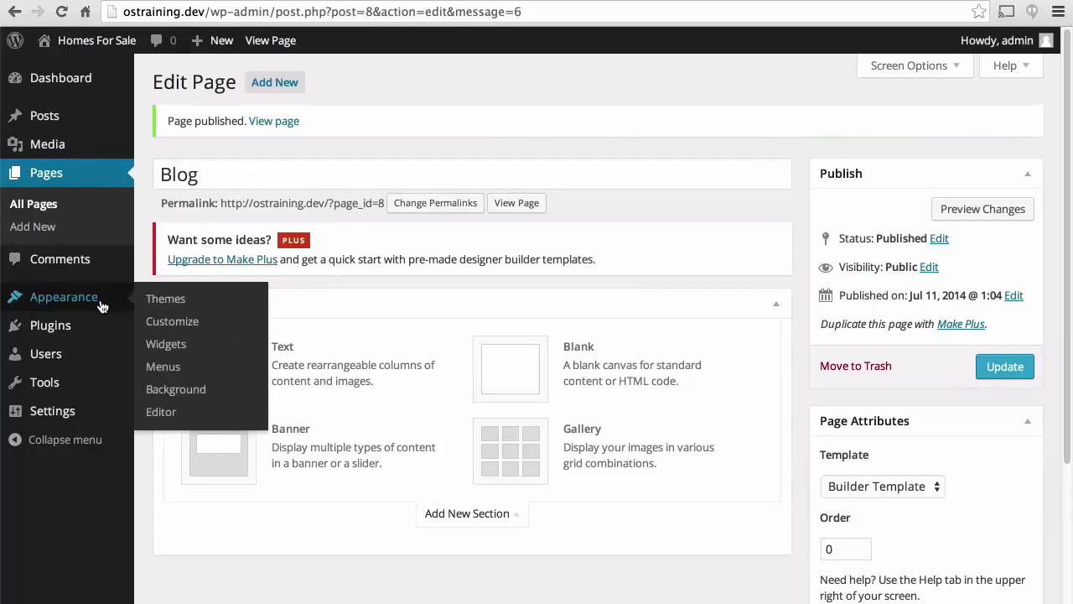
left_click(173, 321)
scroll(160, 325, "down", 3)
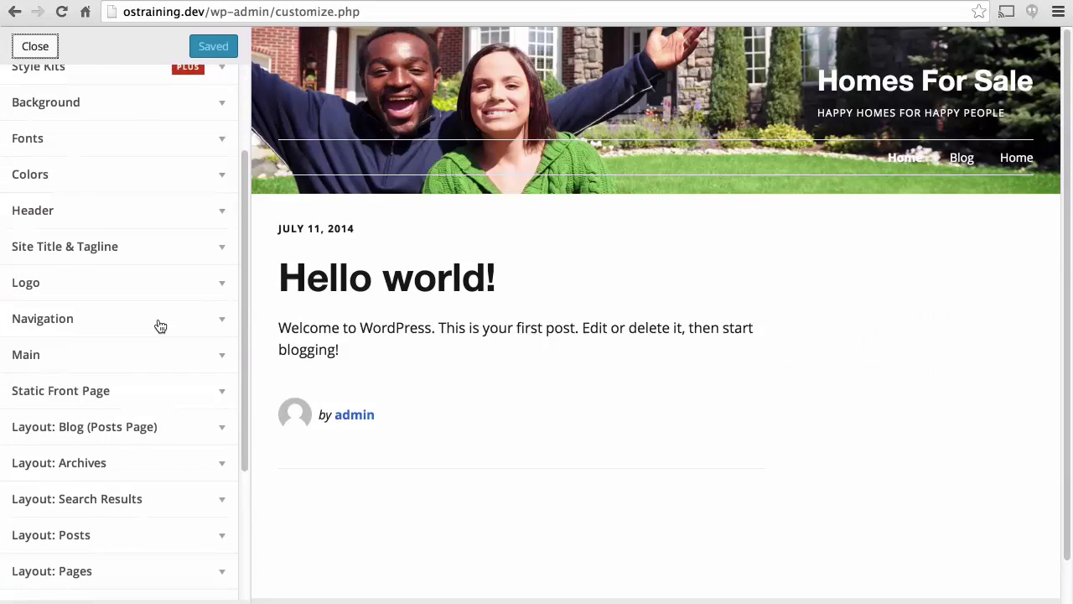
left_click(222, 396)
left_click(59, 506)
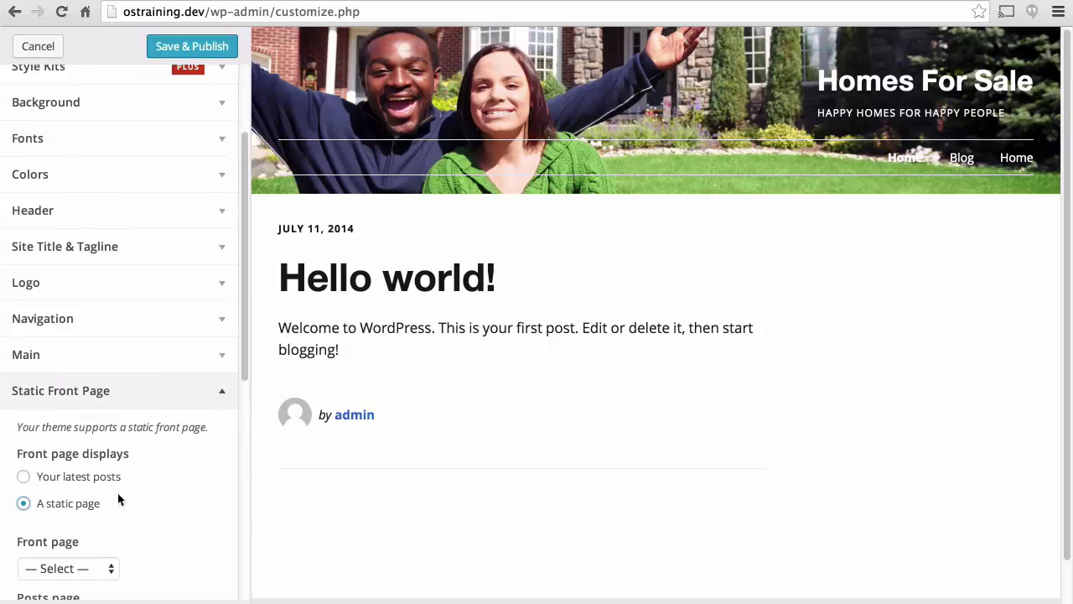
scroll(88, 560, "down", 5)
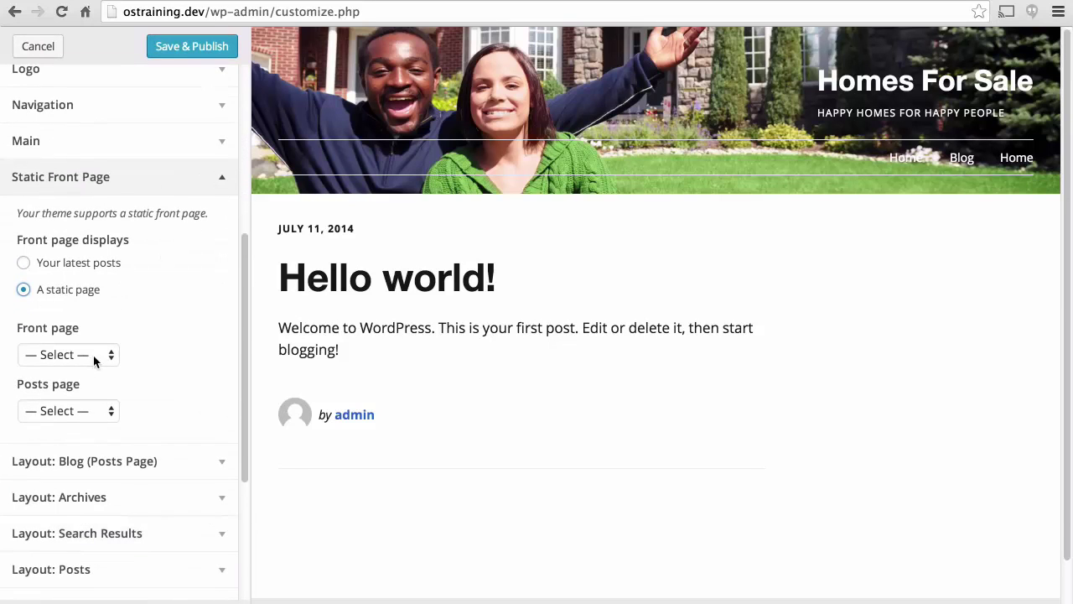
left_click(94, 359)
left_click(72, 383)
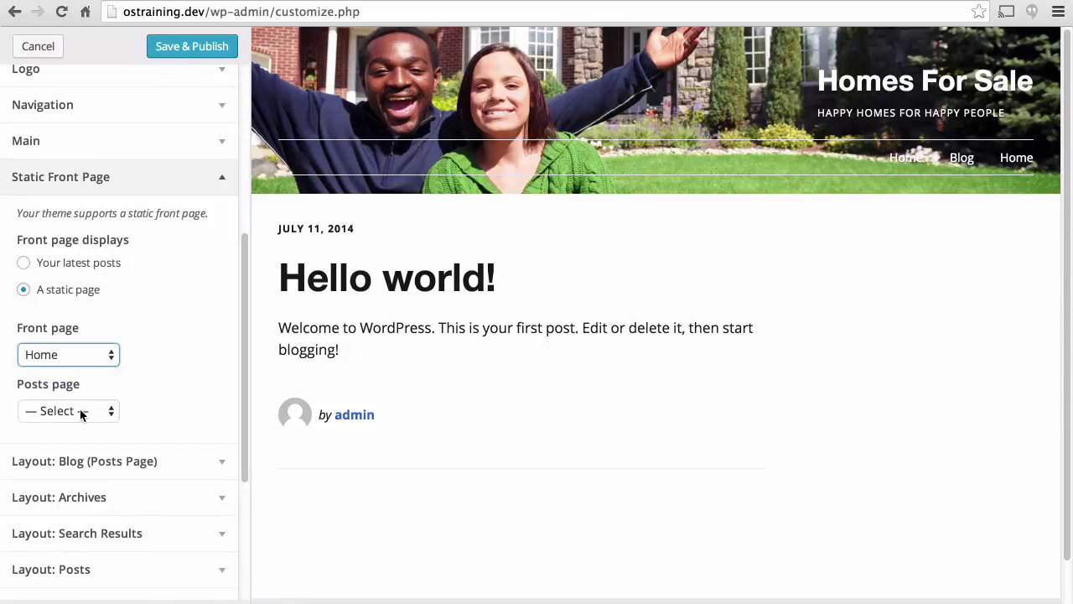
left_click(81, 411)
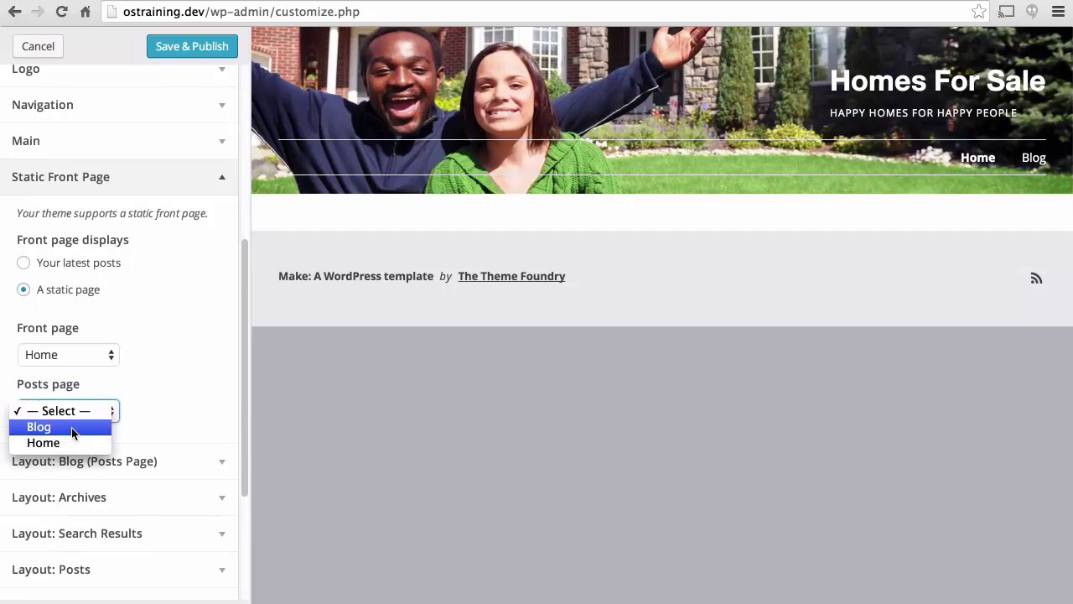
left_click(71, 428)
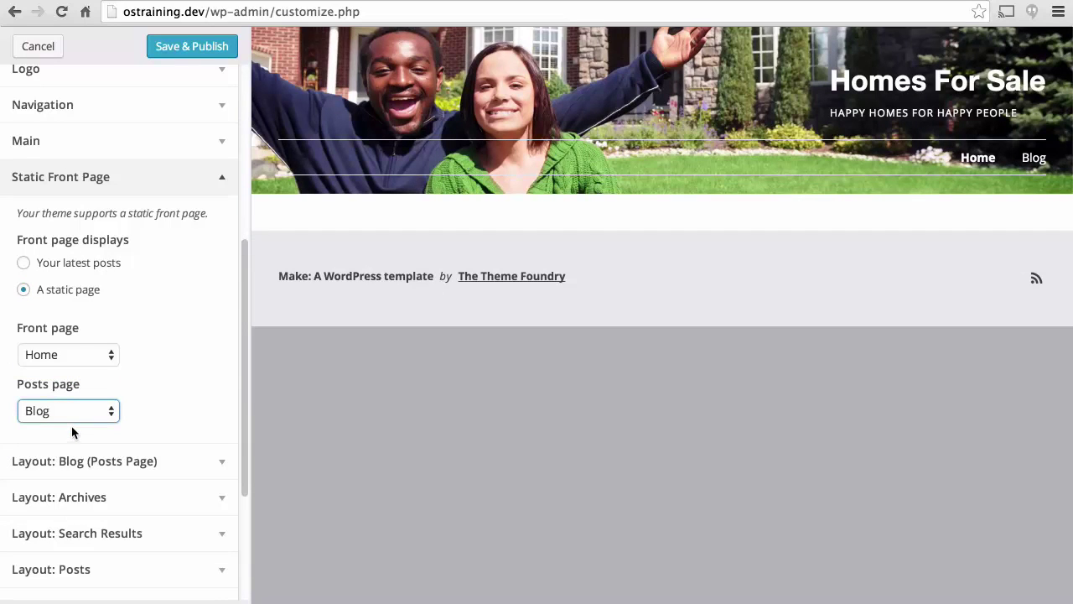
left_click(191, 46)
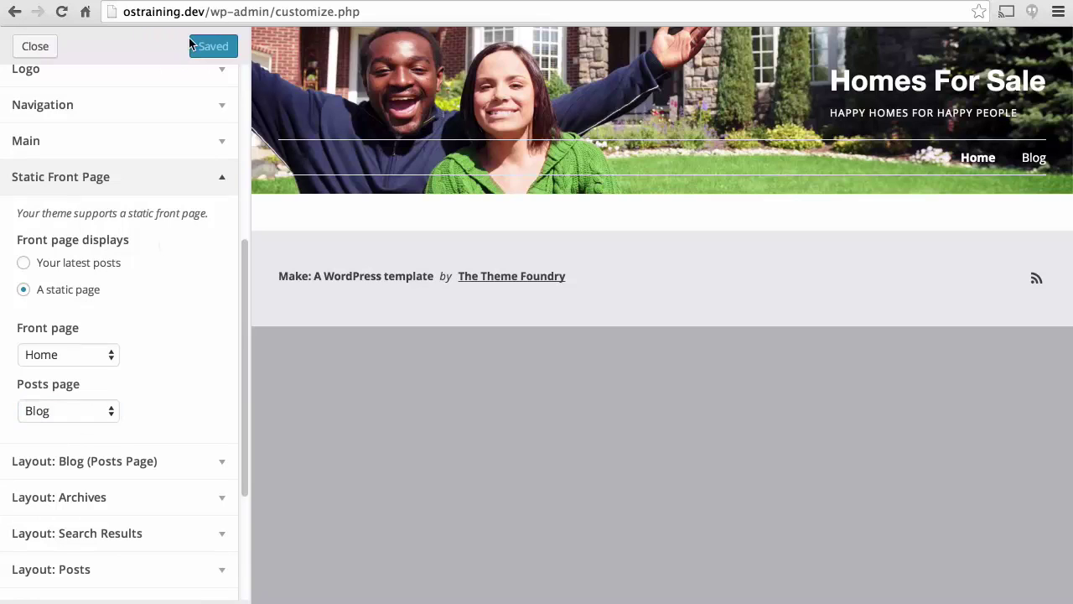
Close the Customizer to view the live Homes For Sale site.
left_click(42, 47)
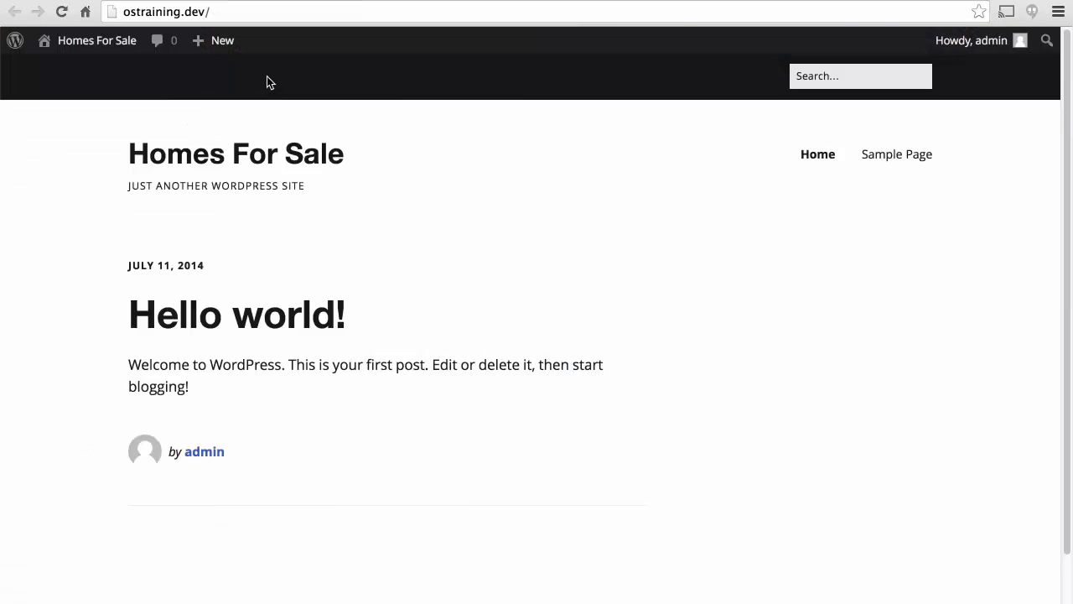
mouse_move(118, 55)
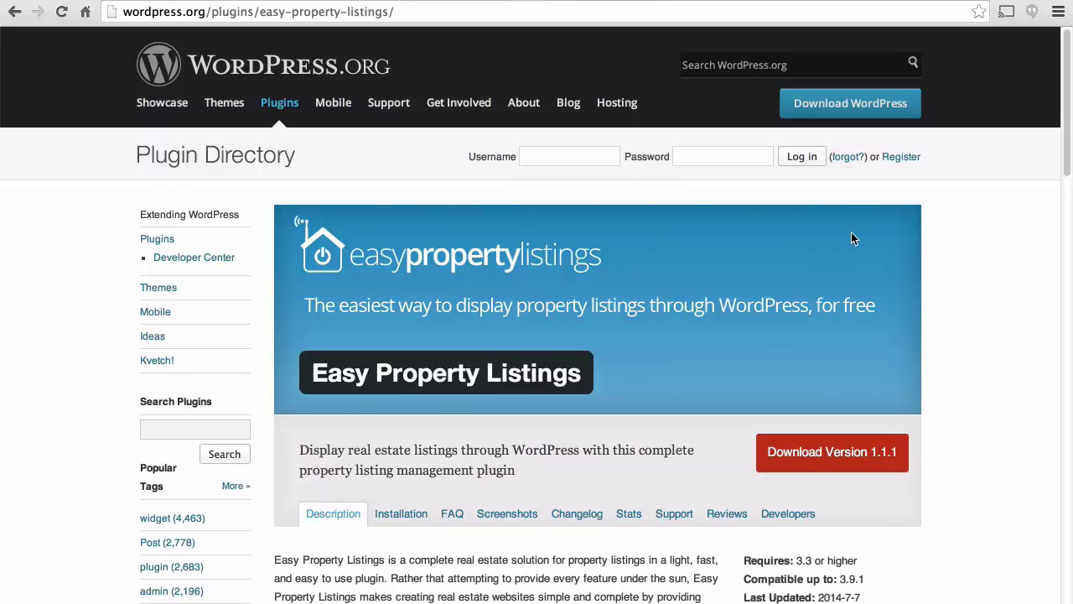
Read through the Easy Property Listings 1.1.1 page and select the plugin's name.
scroll(965, 263, "down", 5)
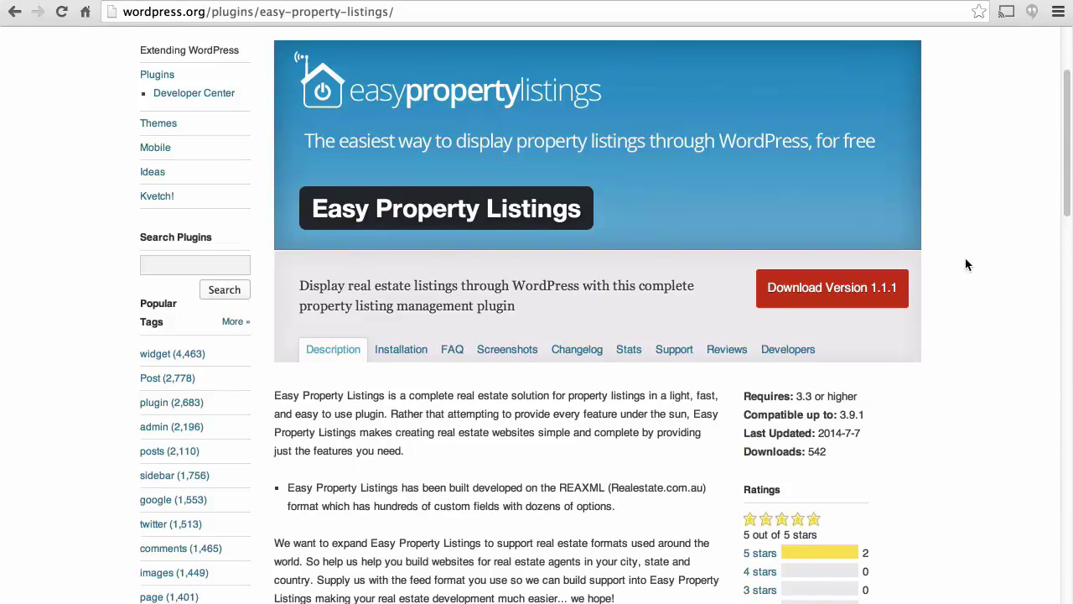
scroll(965, 265, "down", 5)
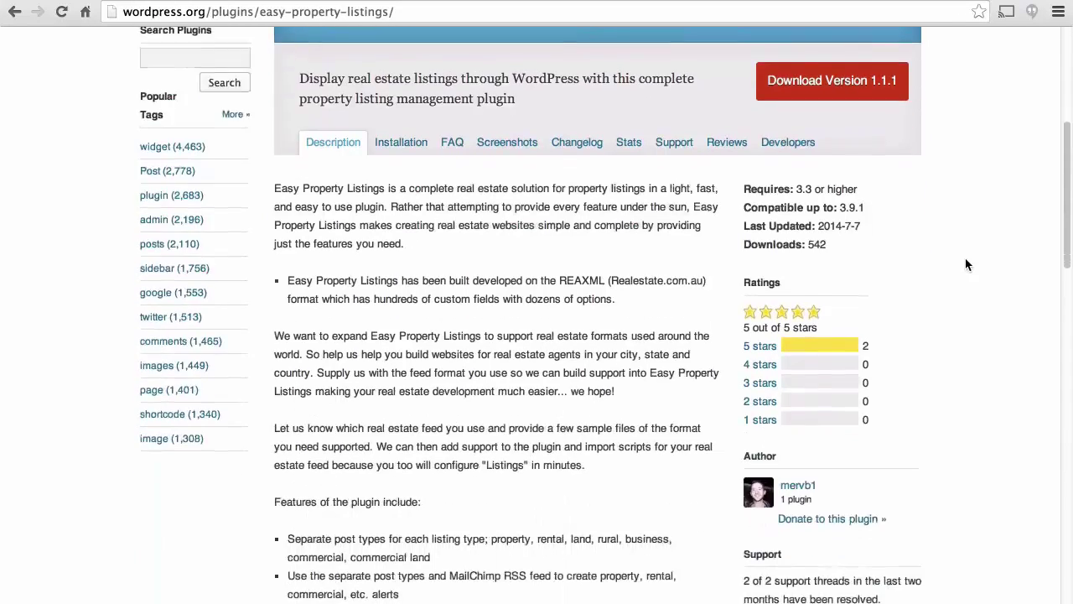
scroll(966, 265, "down", 5)
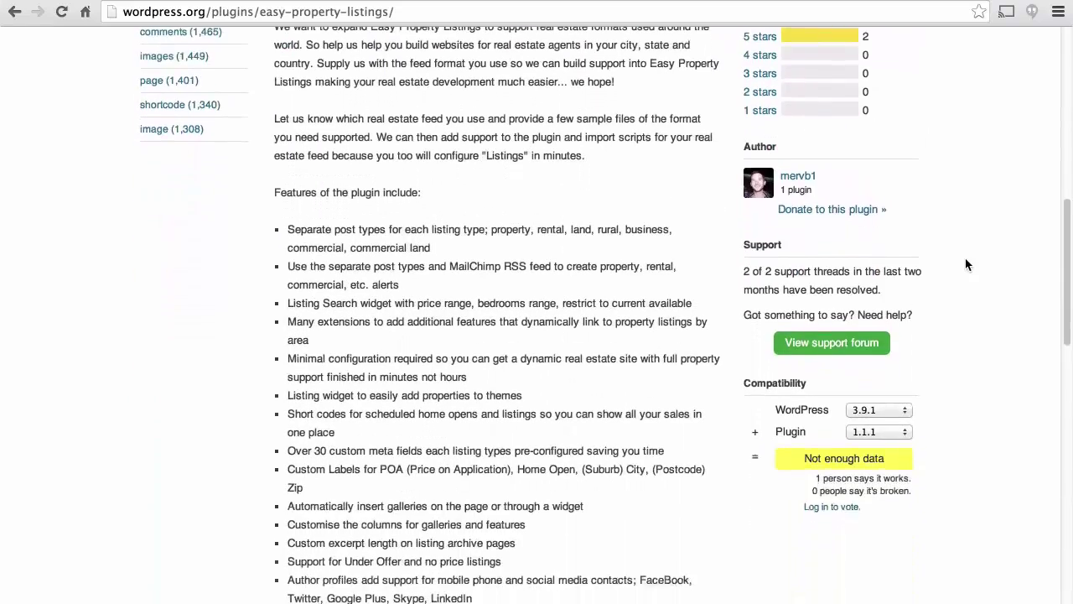
scroll(965, 265, "down", 5)
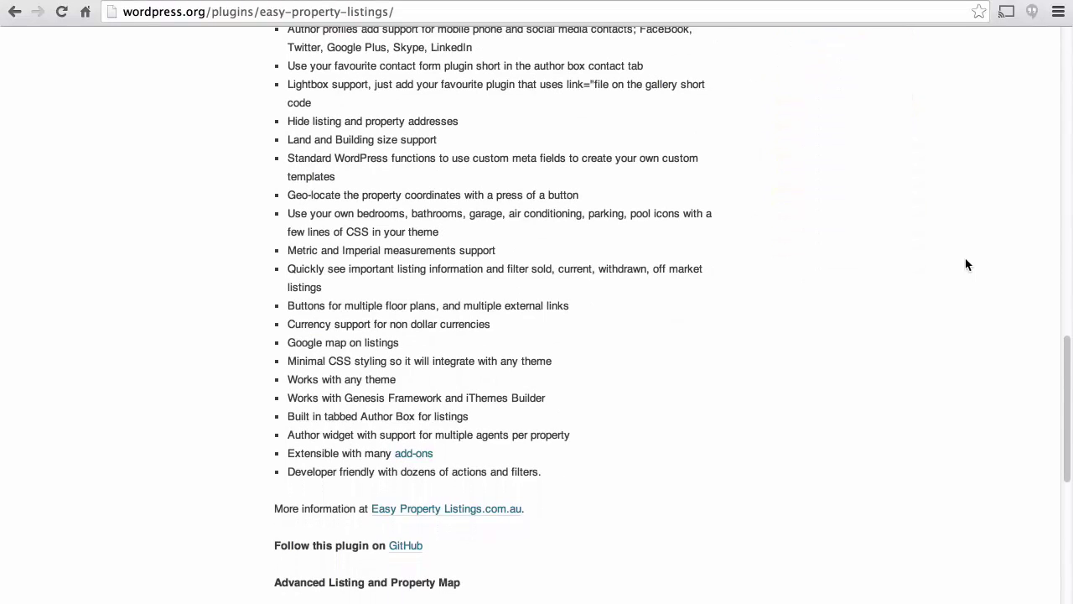
scroll(966, 265, "down", 5)
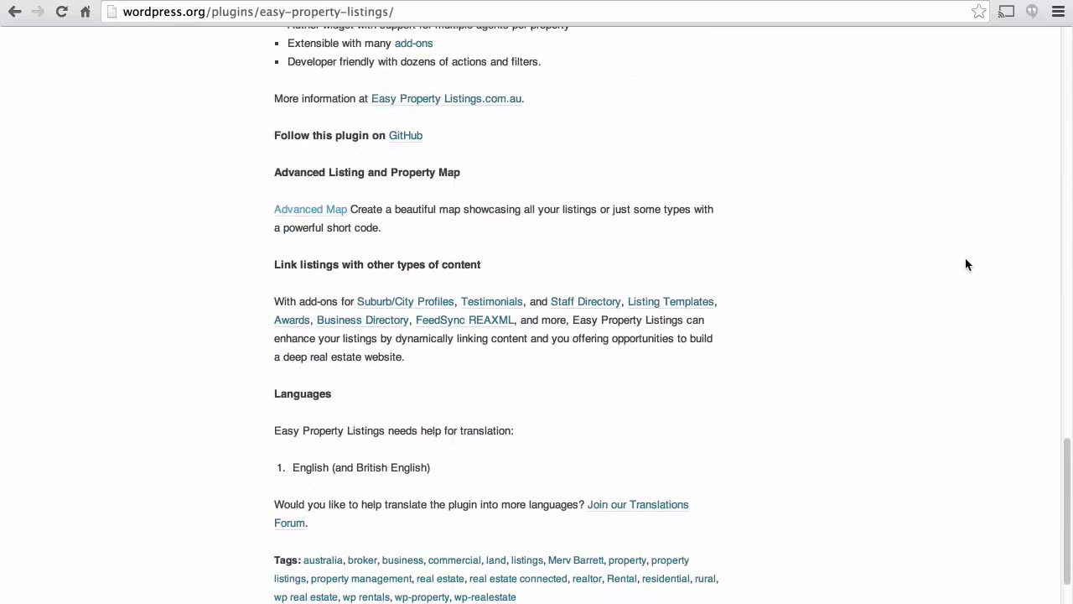
scroll(966, 264, "down", 2)
scroll(965, 264, "up", 6)
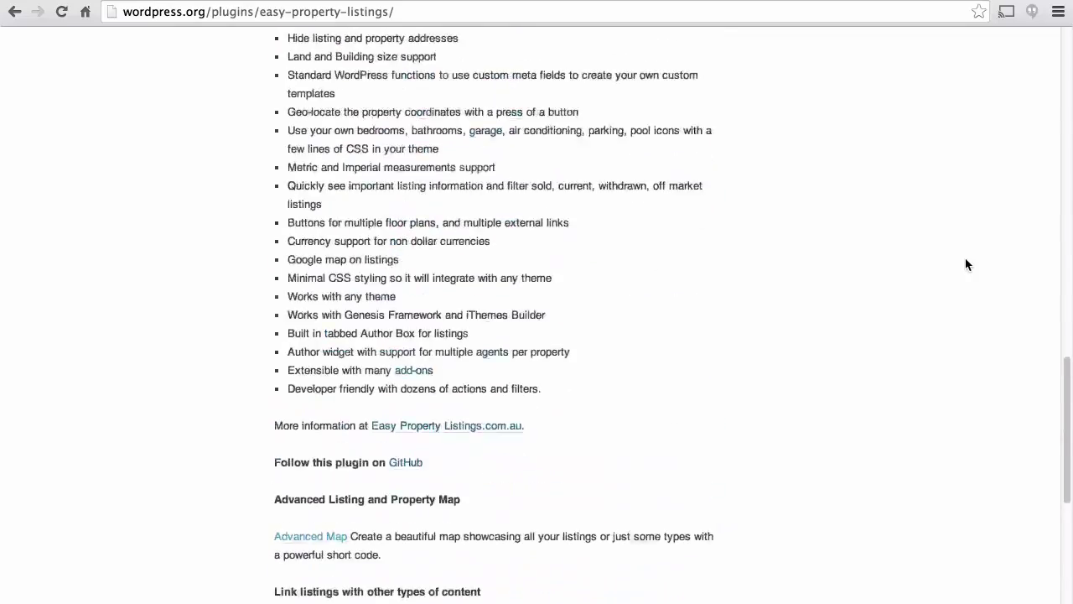
scroll(966, 265, "up", 10)
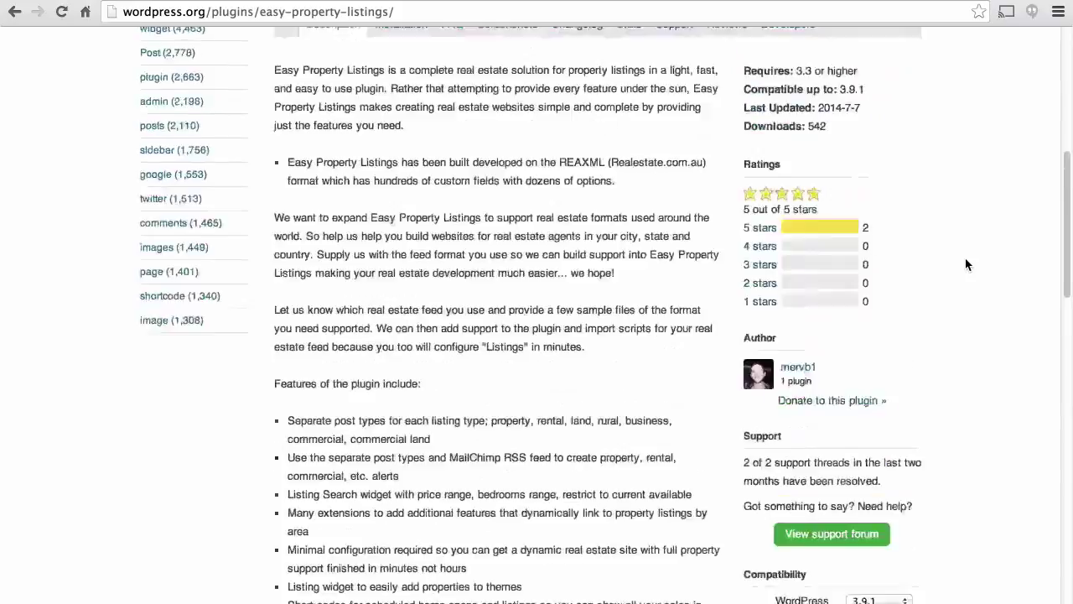
scroll(965, 265, "up", 3)
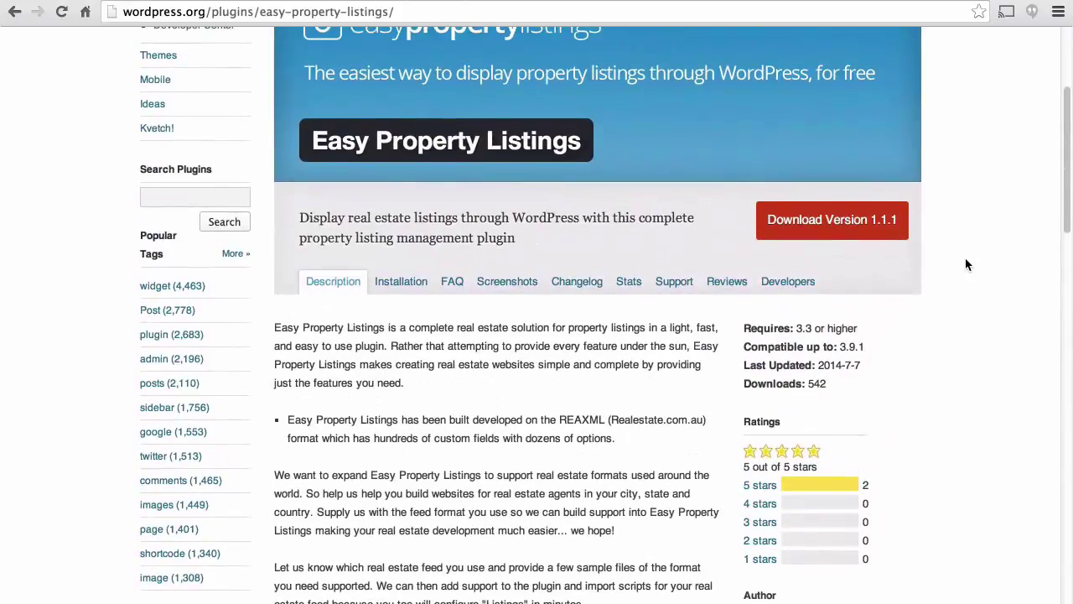
scroll(966, 265, "up", 2)
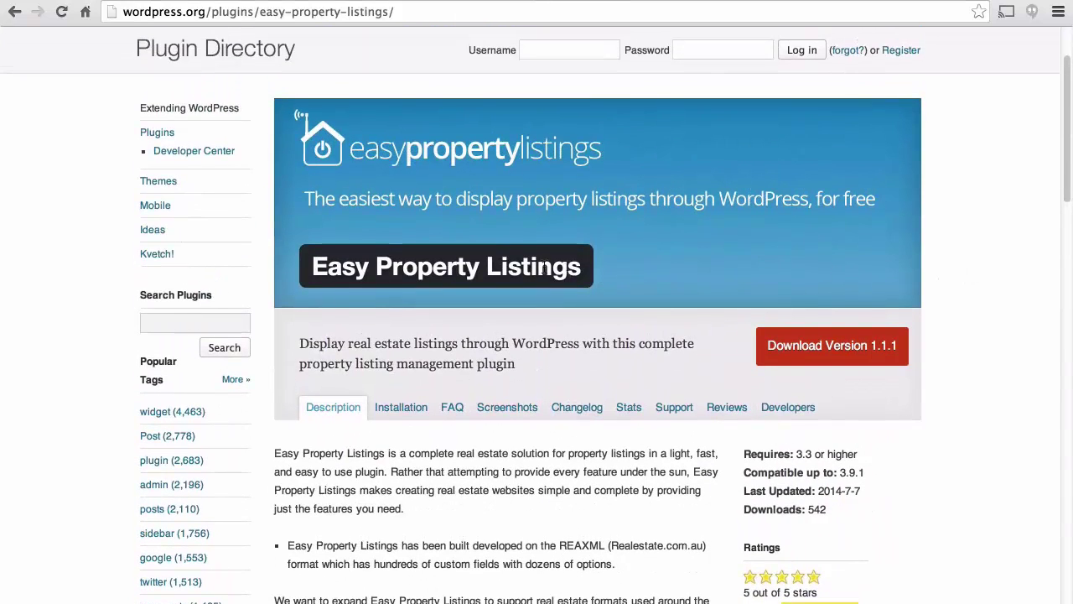
left_click_drag(582, 266, 348, 268)
key("super+c")
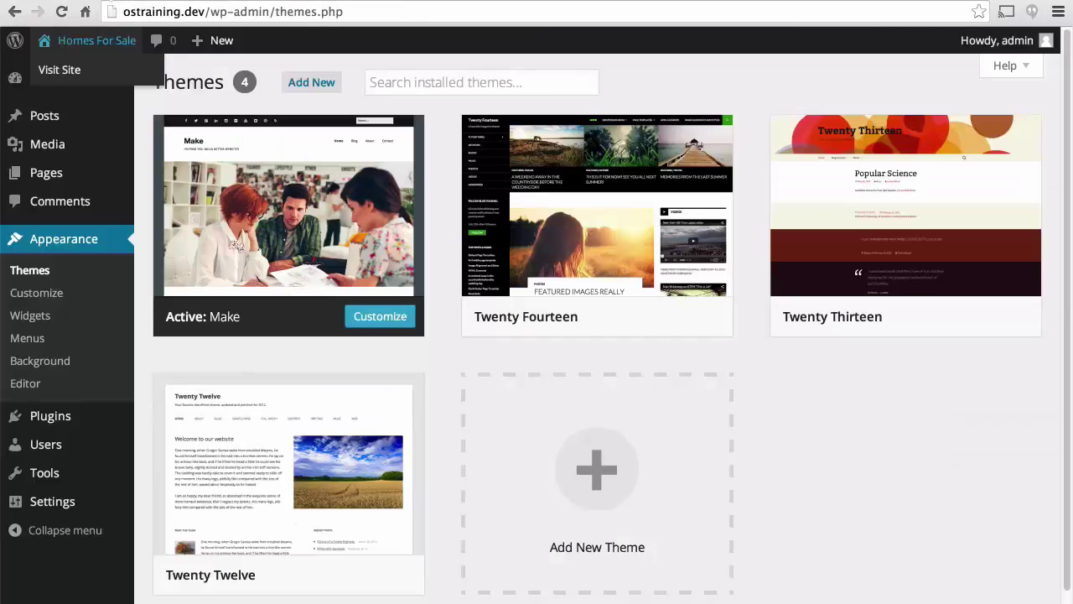
Search Plugins > Add New for Easy Property Listings, then install and activate version 1.1.1.
mouse_move(81, 432)
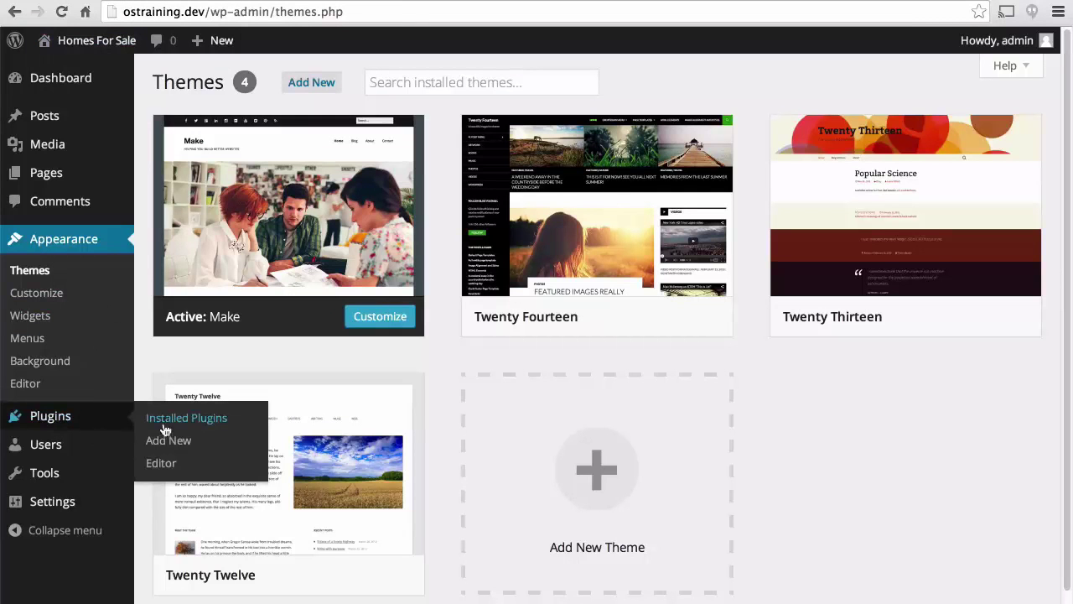
left_click(167, 441)
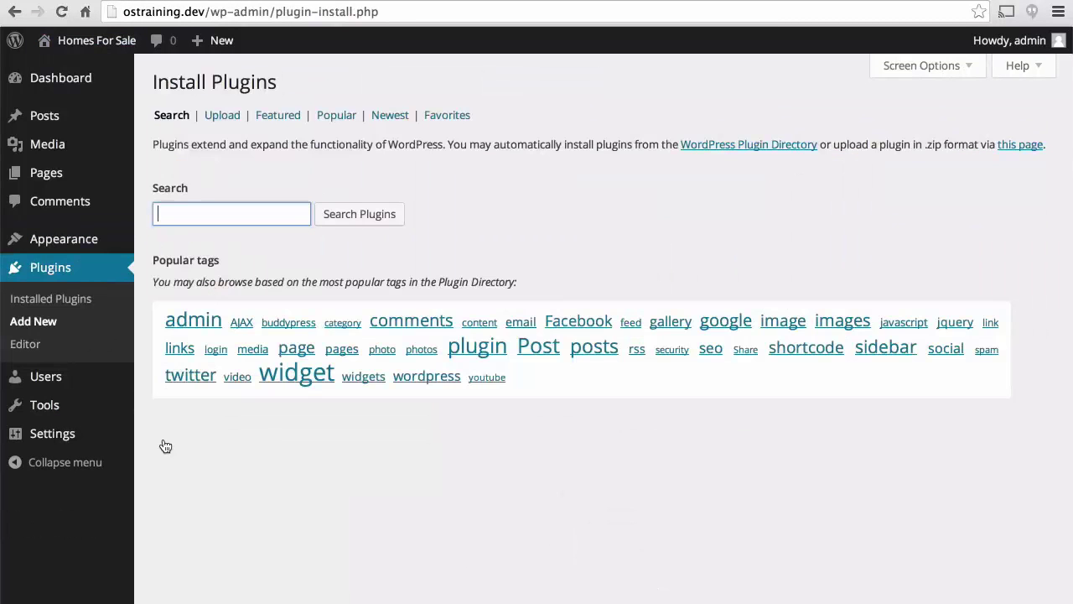
key("super+v")
key("Return")
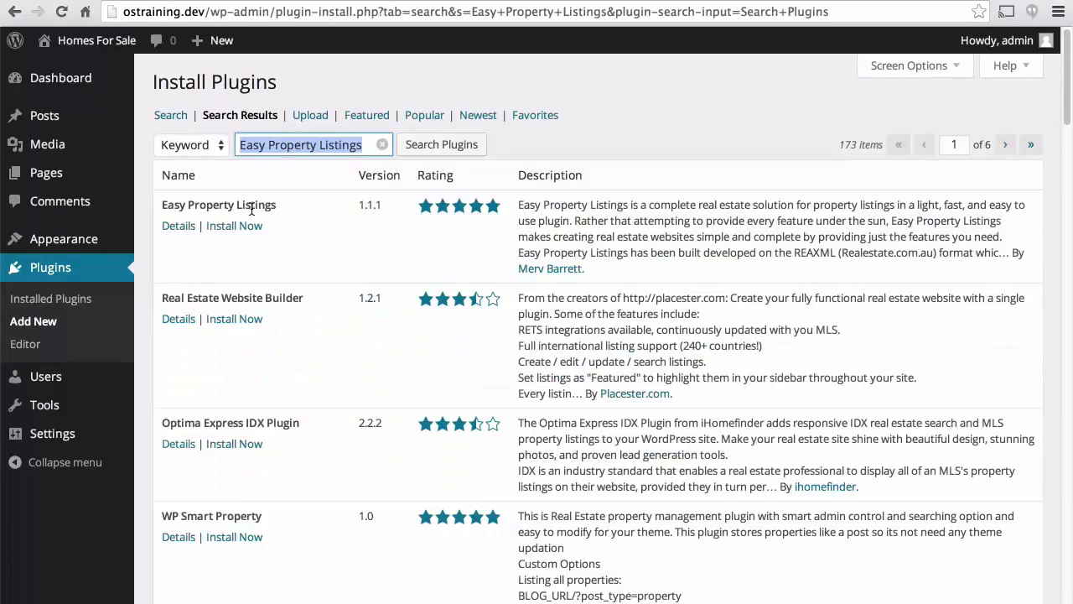
left_click(239, 226)
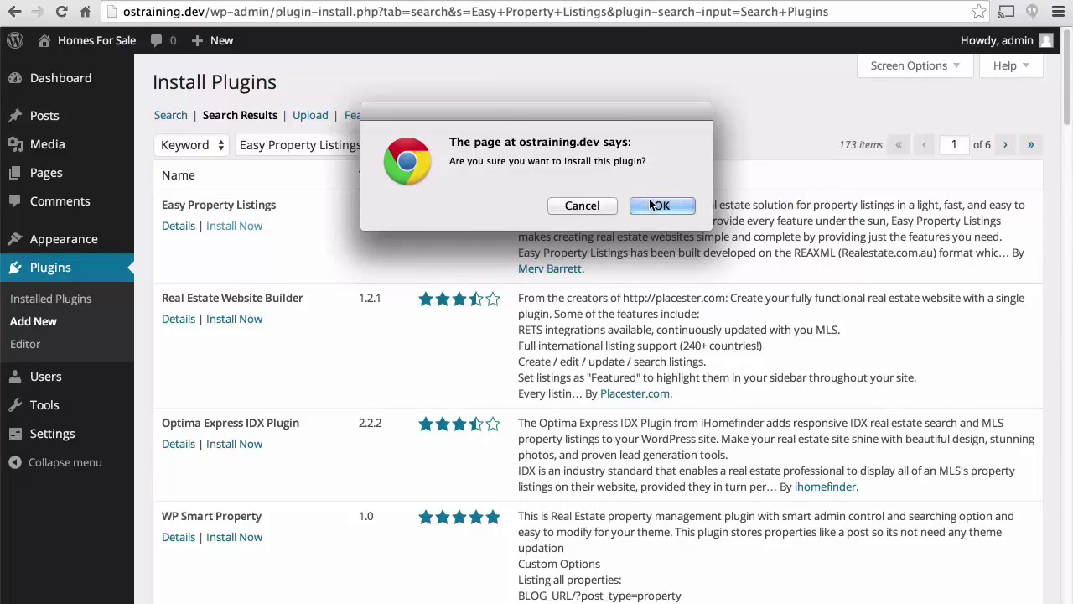
left_click(650, 206)
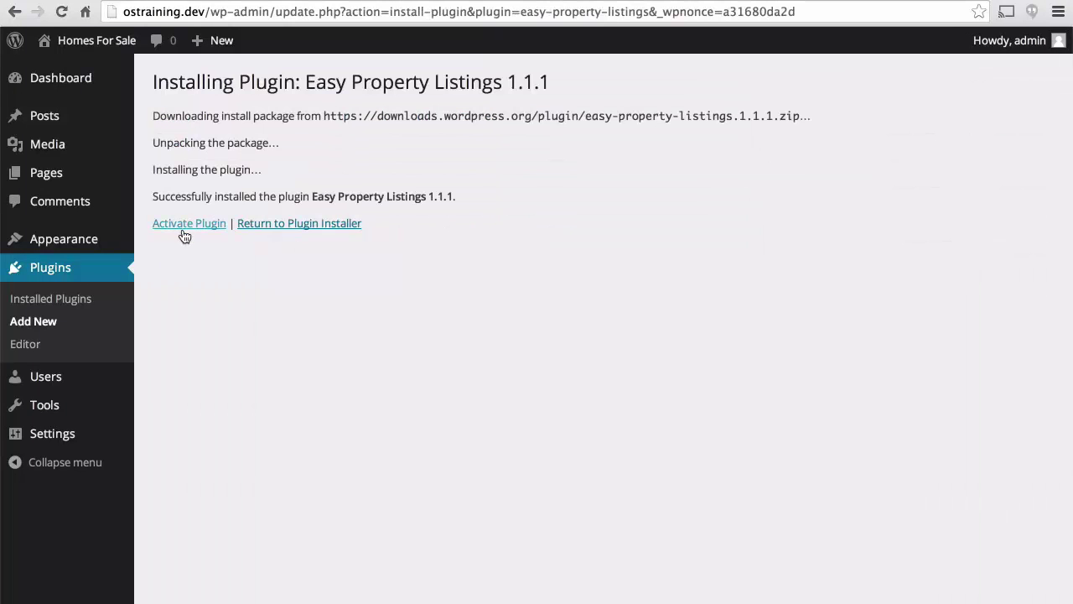
left_click(184, 234)
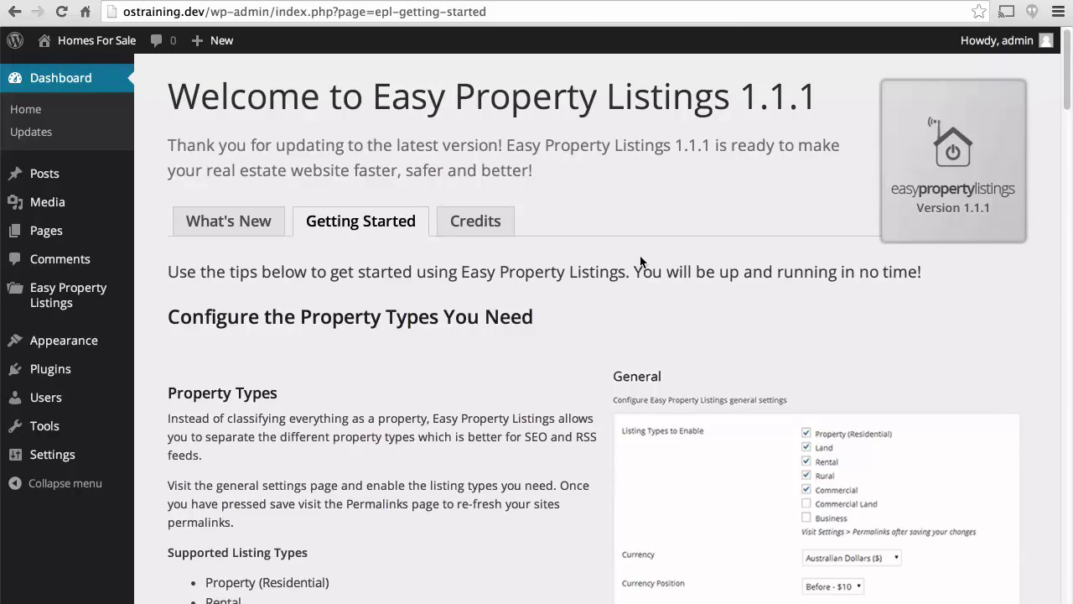
scroll(640, 261, "down", 3)
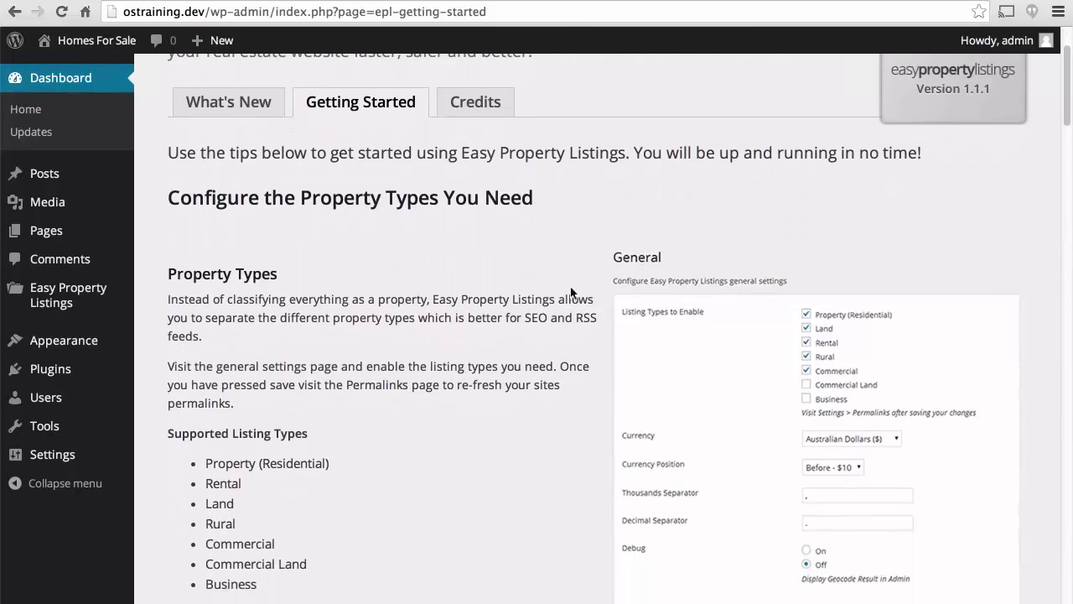
scroll(468, 317, "down", 5)
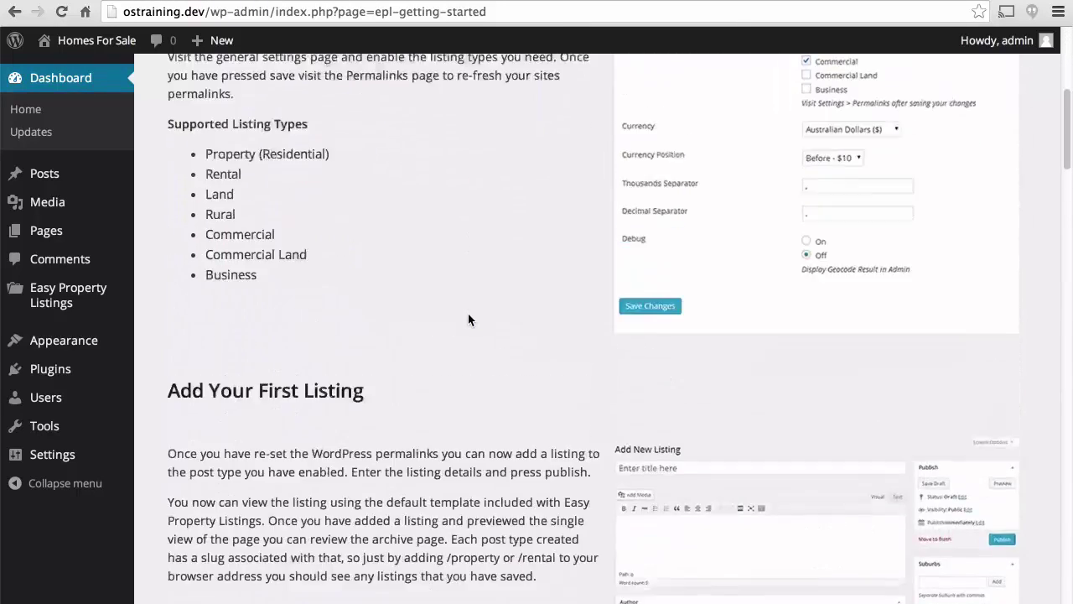
scroll(468, 318, "up", 1)
scroll(468, 319, "up", 1)
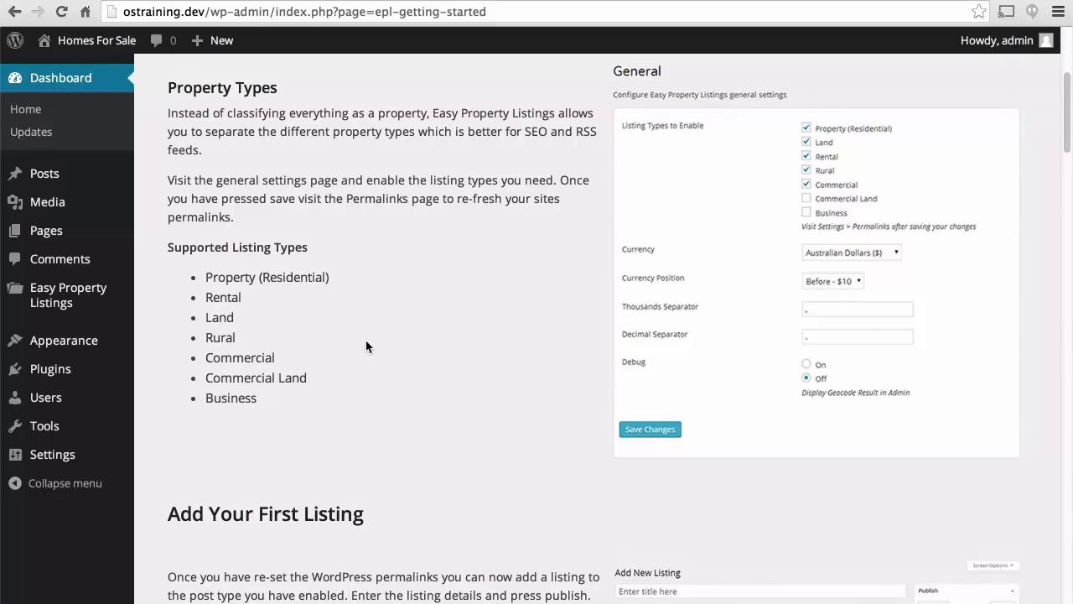
scroll(365, 346, "down", 5)
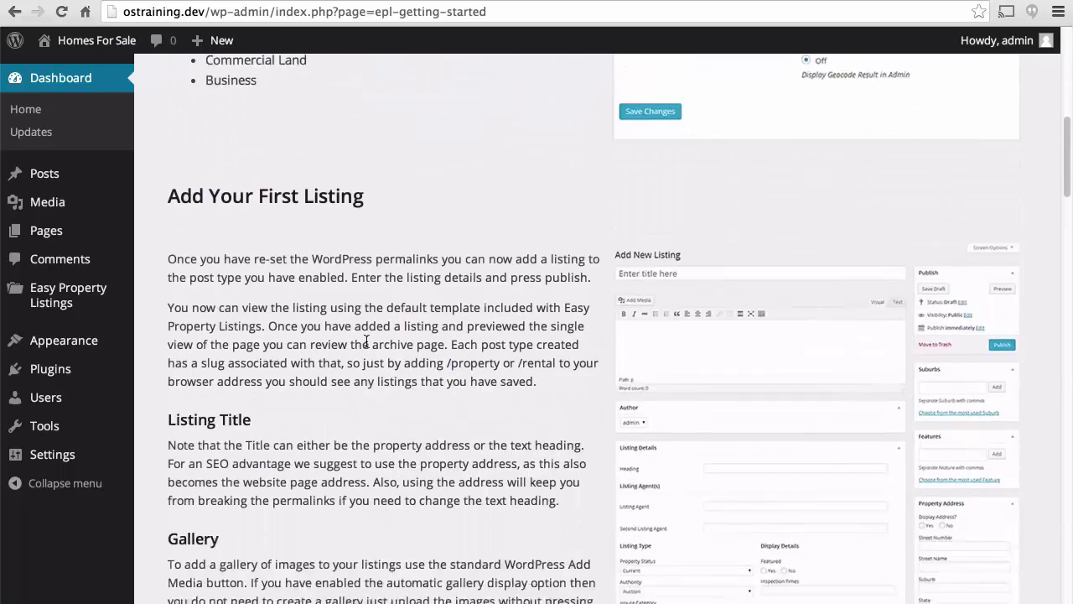
scroll(366, 339, "down", 2)
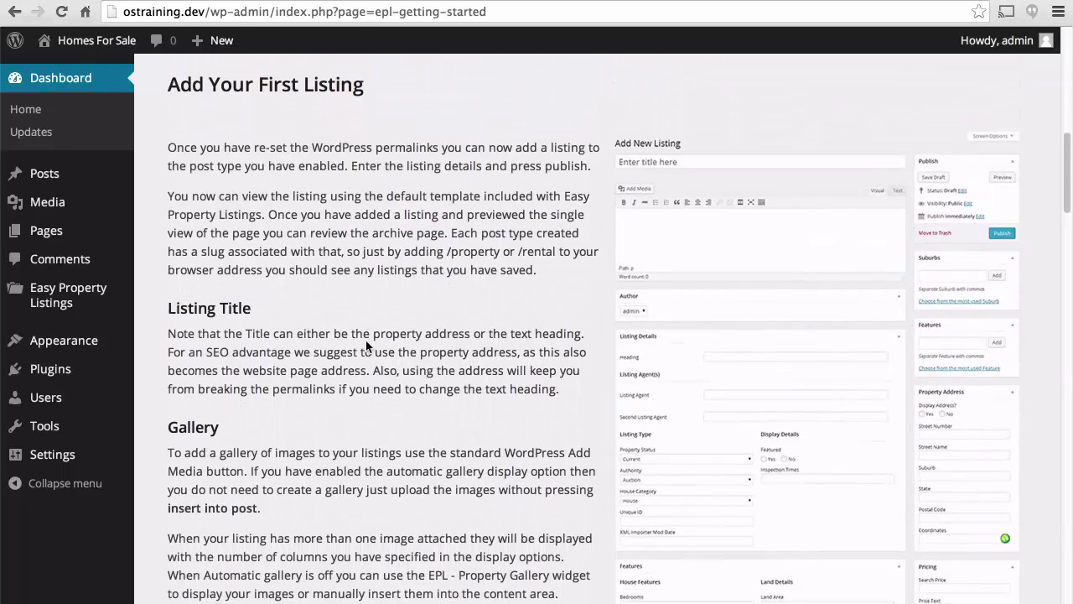
scroll(365, 340, "down", 2)
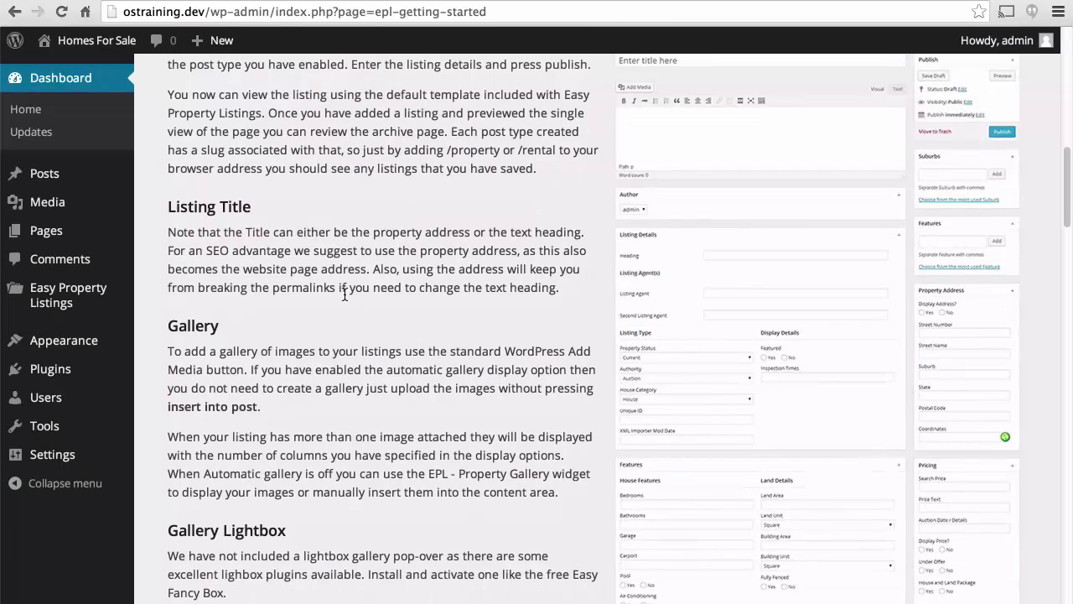
scroll(345, 294, "down", 3)
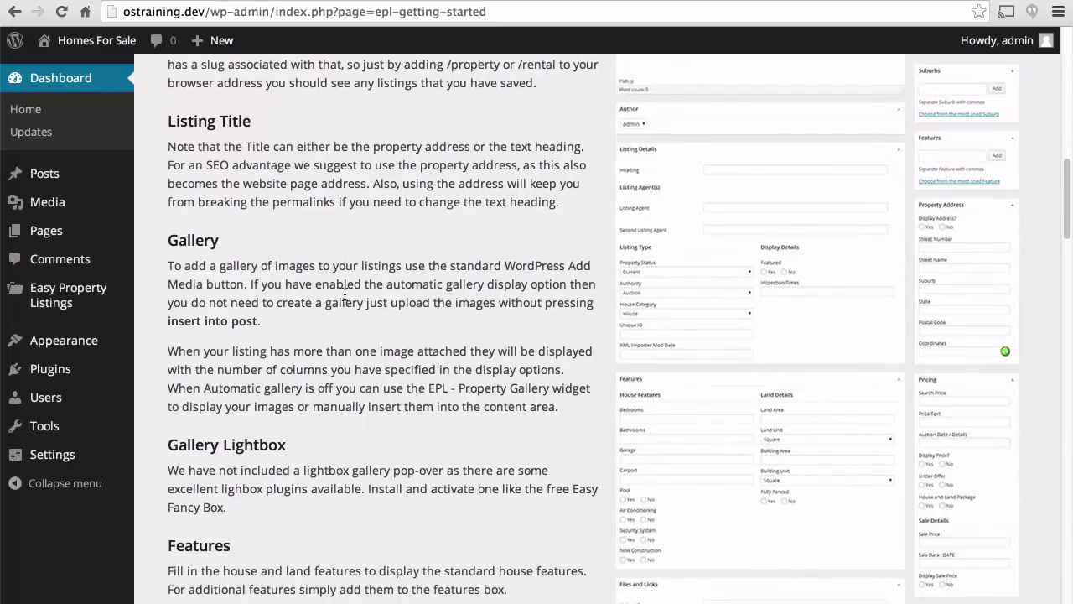
scroll(344, 295, "down", 1)
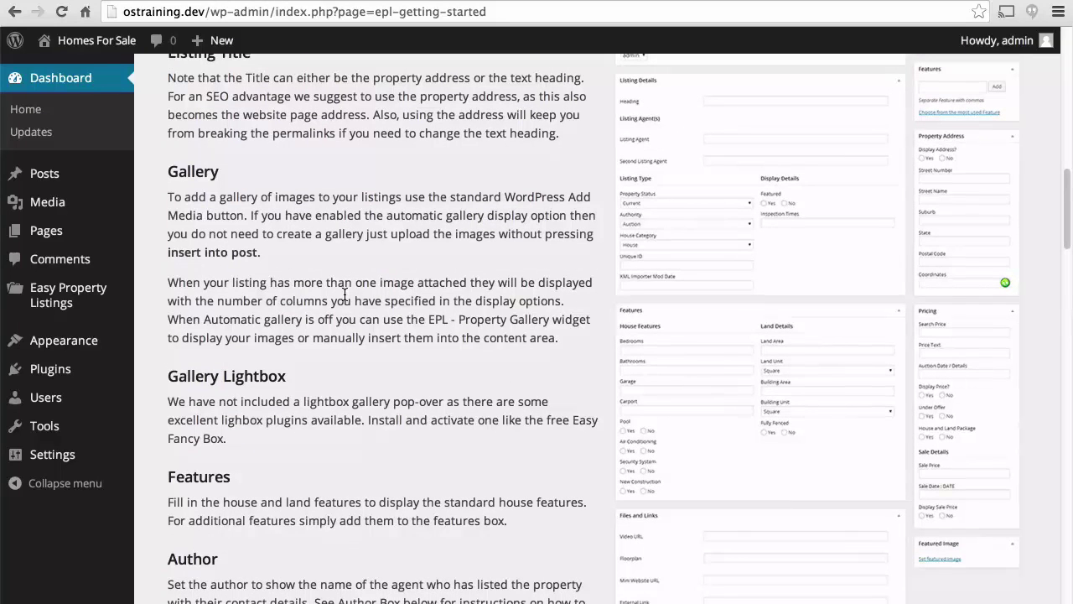
scroll(345, 294, "down", 3)
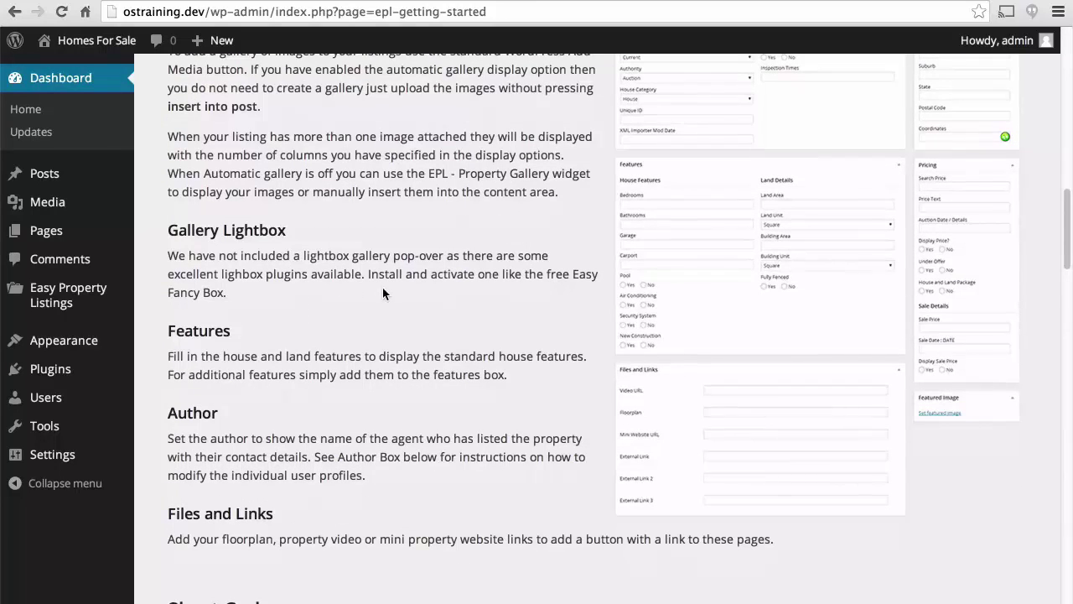
scroll(382, 292, "down", 3)
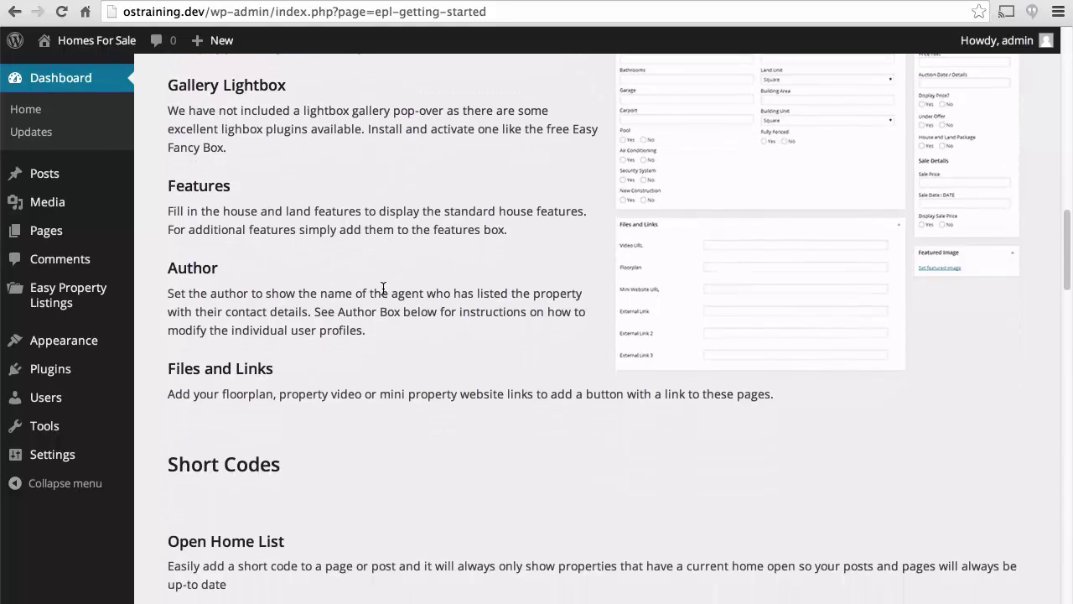
scroll(383, 287, "down", 1)
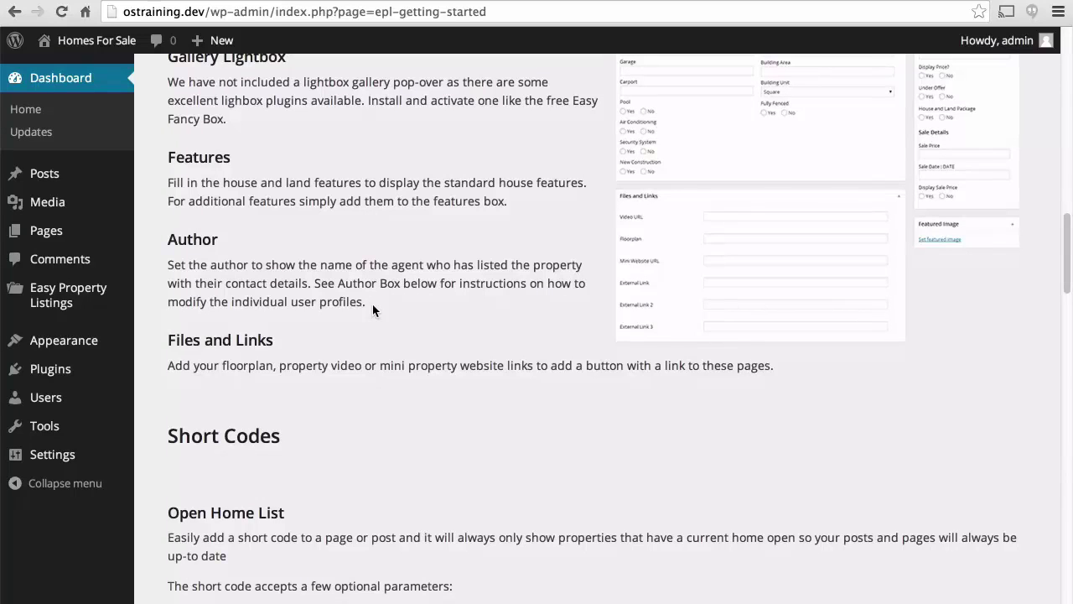
scroll(372, 303, "down", 5)
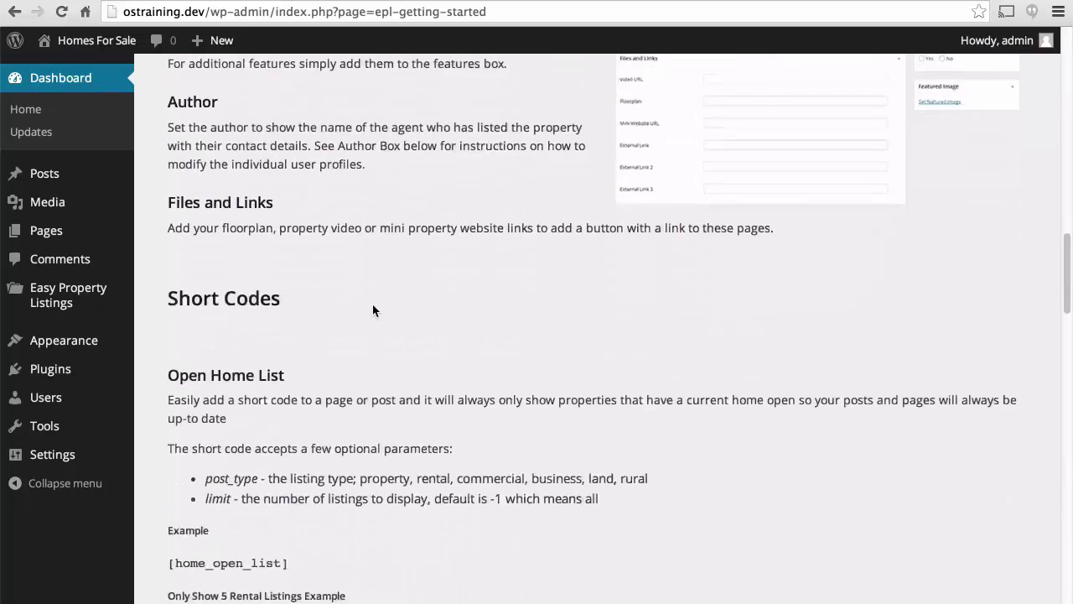
scroll(373, 306, "down", 2)
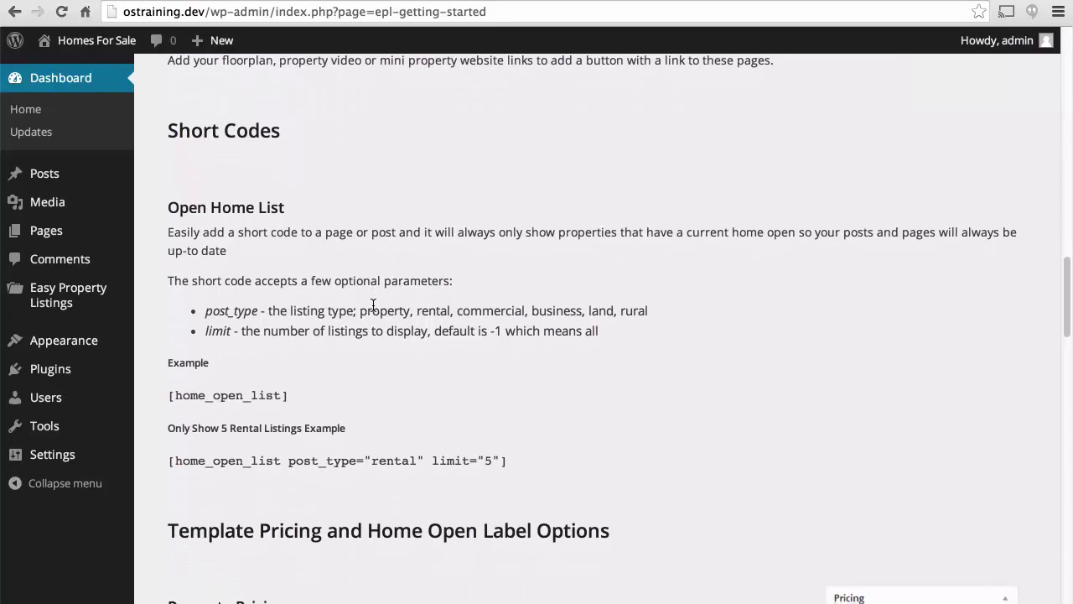
scroll(373, 306, "down", 5)
scroll(373, 310, "down", 2)
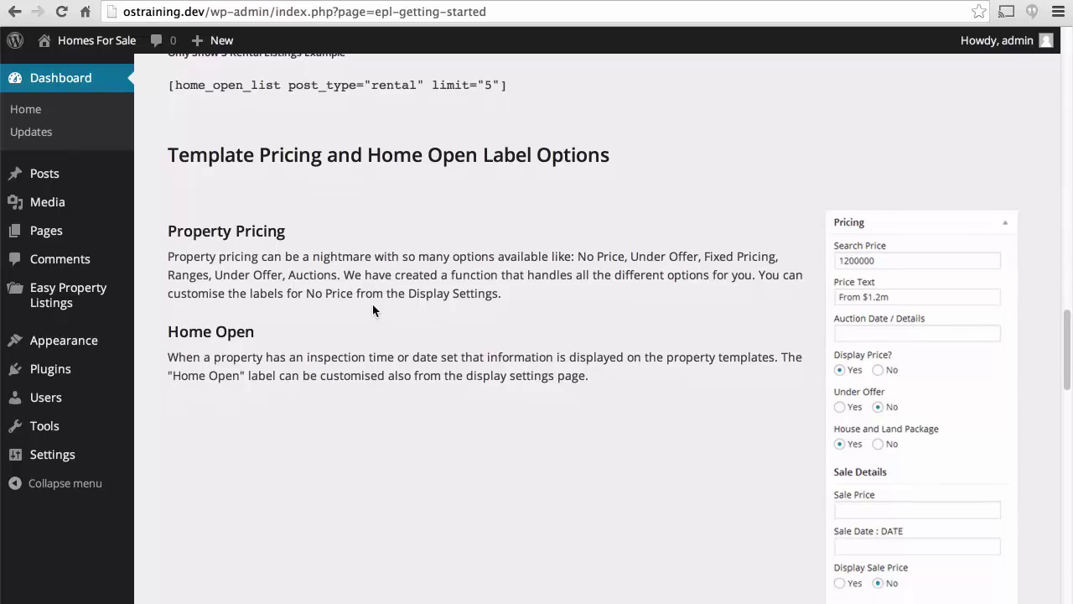
scroll(373, 310, "down", 4)
scroll(373, 307, "down", 8)
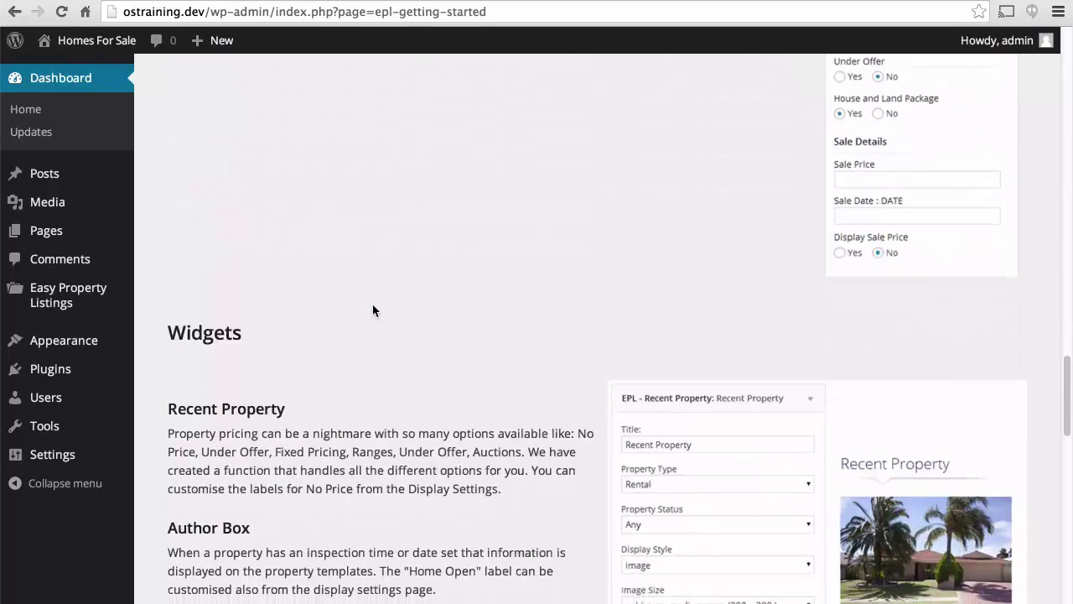
scroll(372, 304, "down", 7)
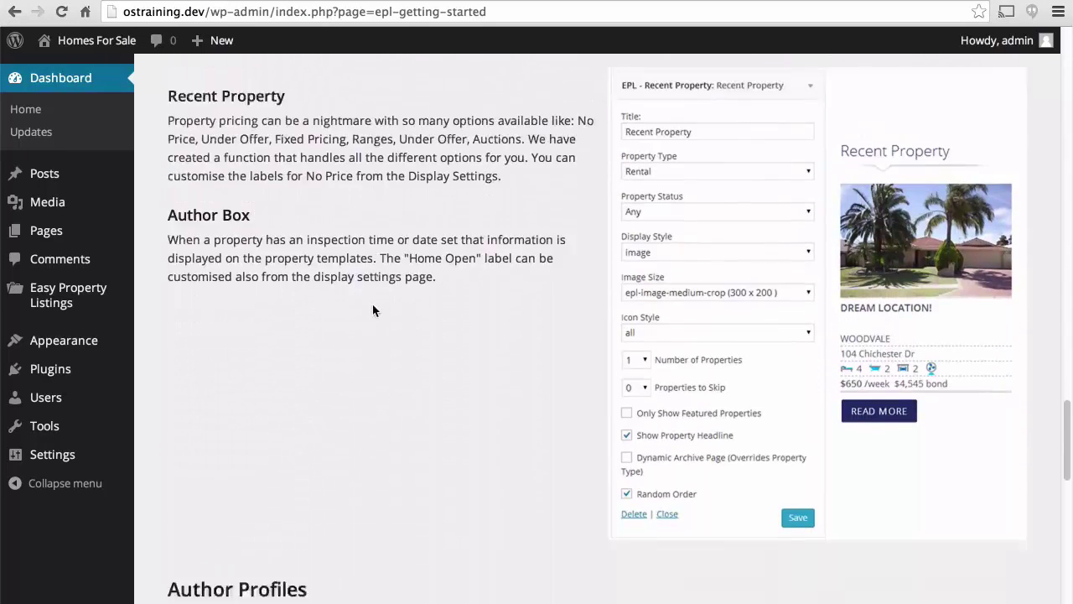
scroll(373, 310, "down", 5)
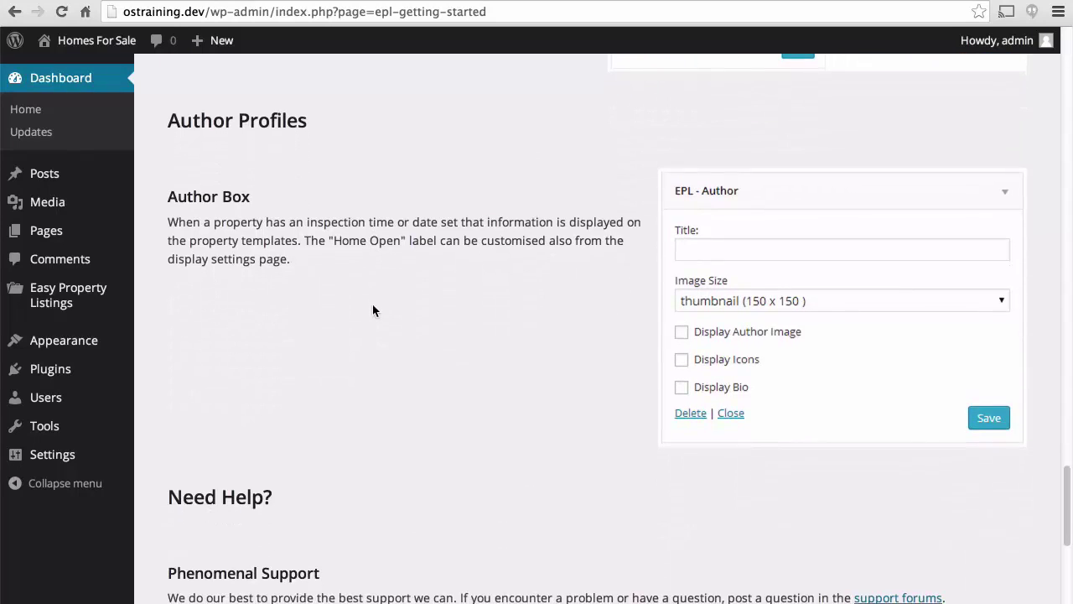
scroll(373, 308, "down", 7)
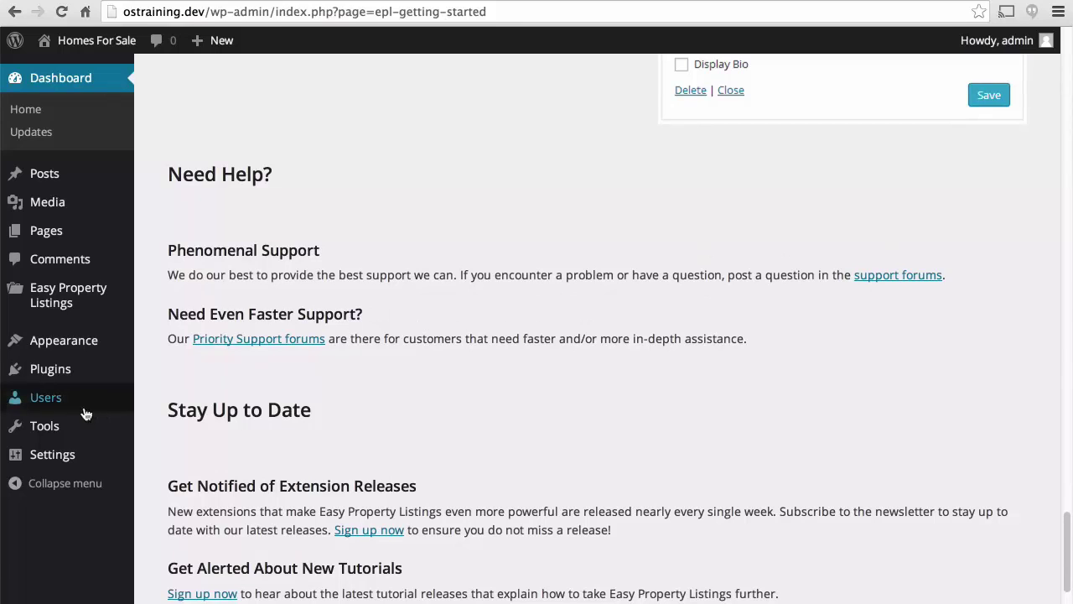
Start a new user named realtor1 and enter the user's e-mail address, first name and last name.
mouse_move(74, 405)
left_click(175, 425)
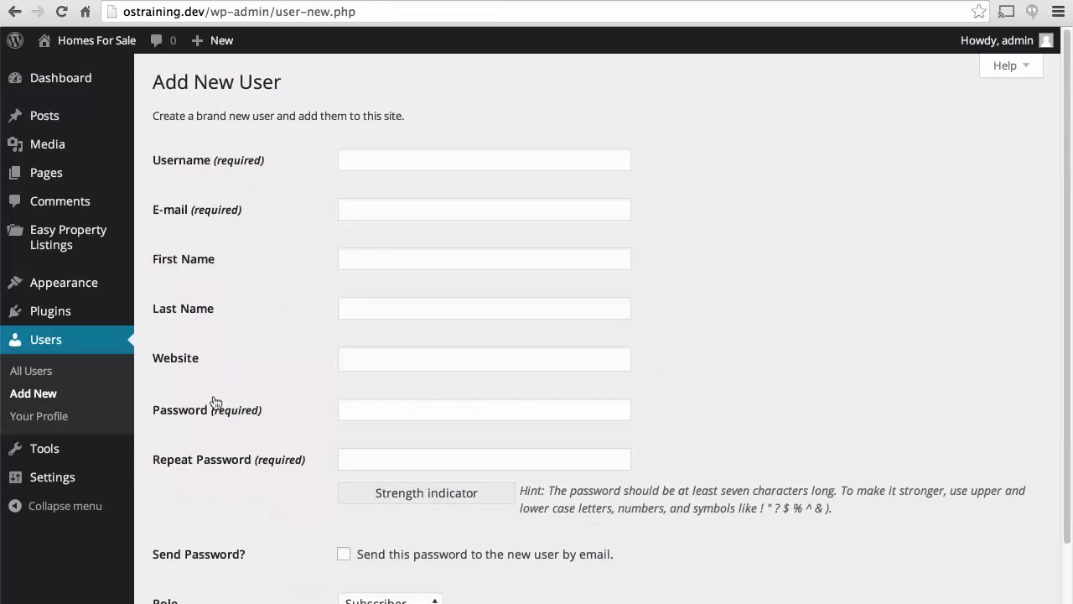
left_click(400, 158)
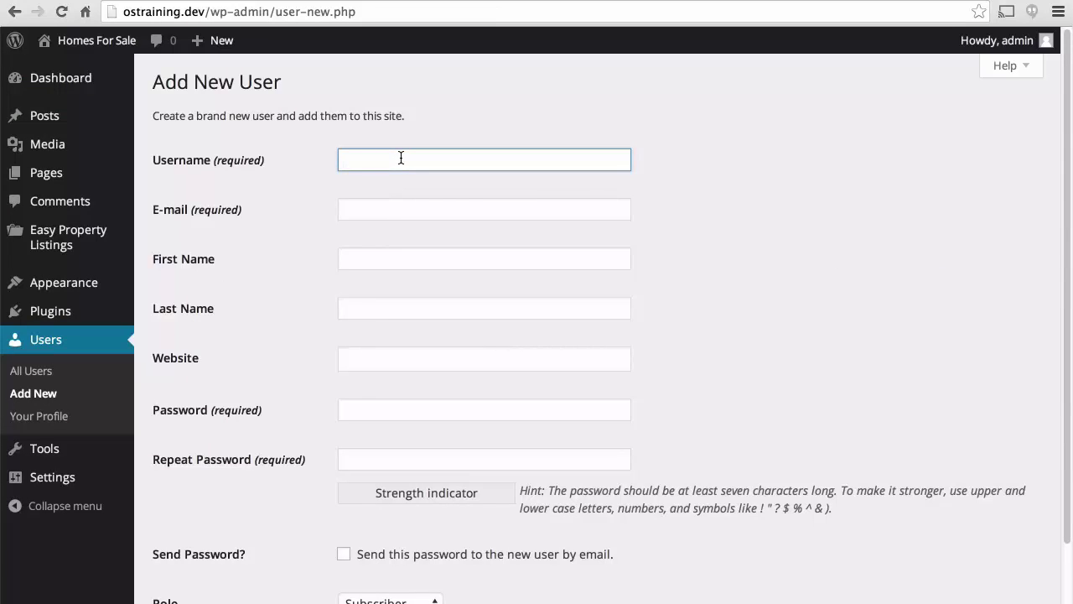
type("realtor")
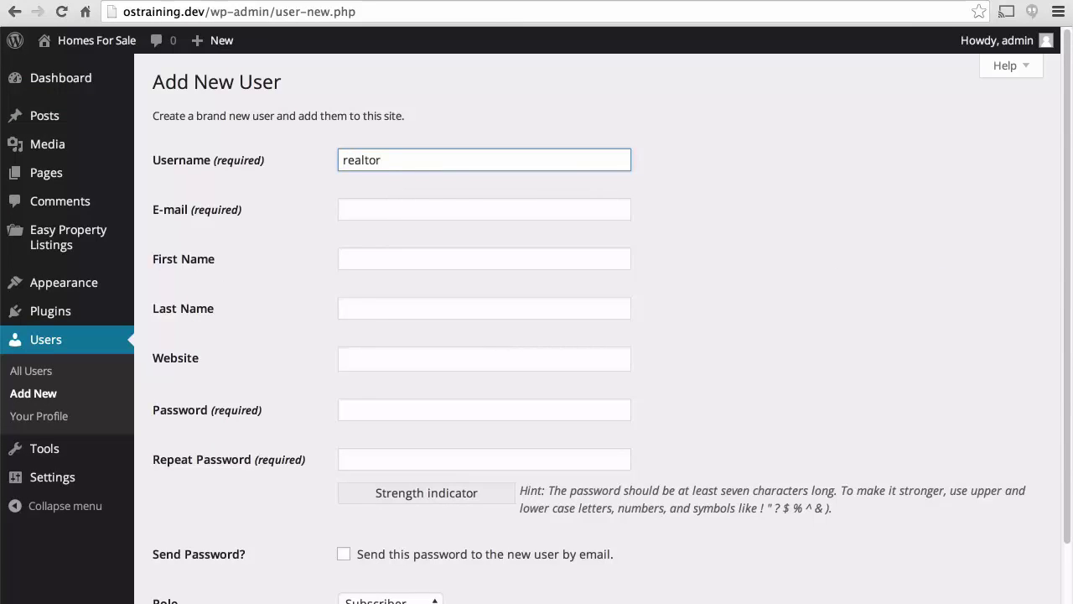
type("1")
key("Tab")
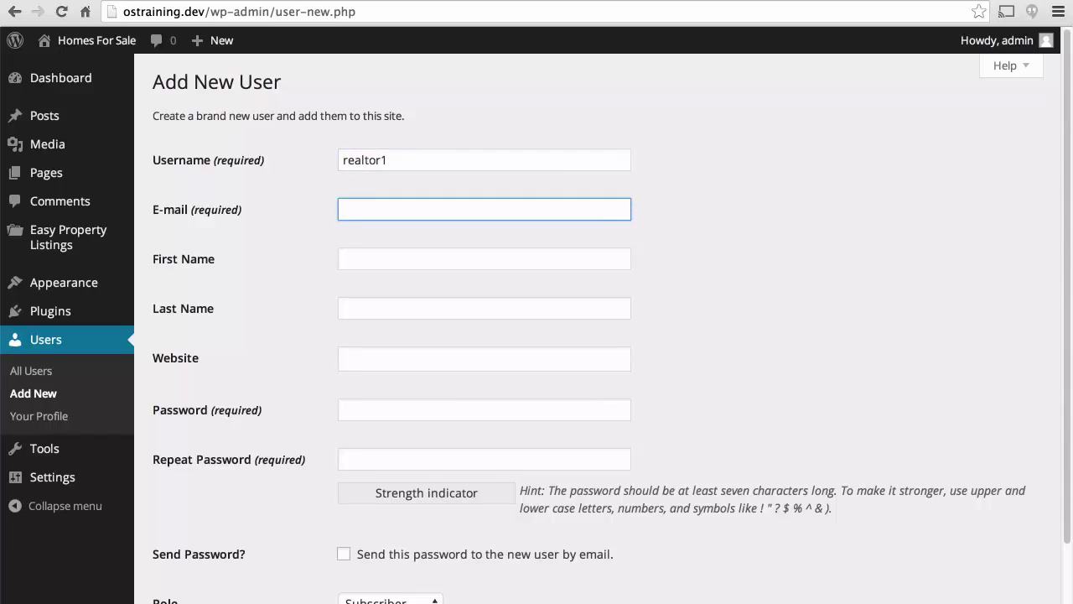
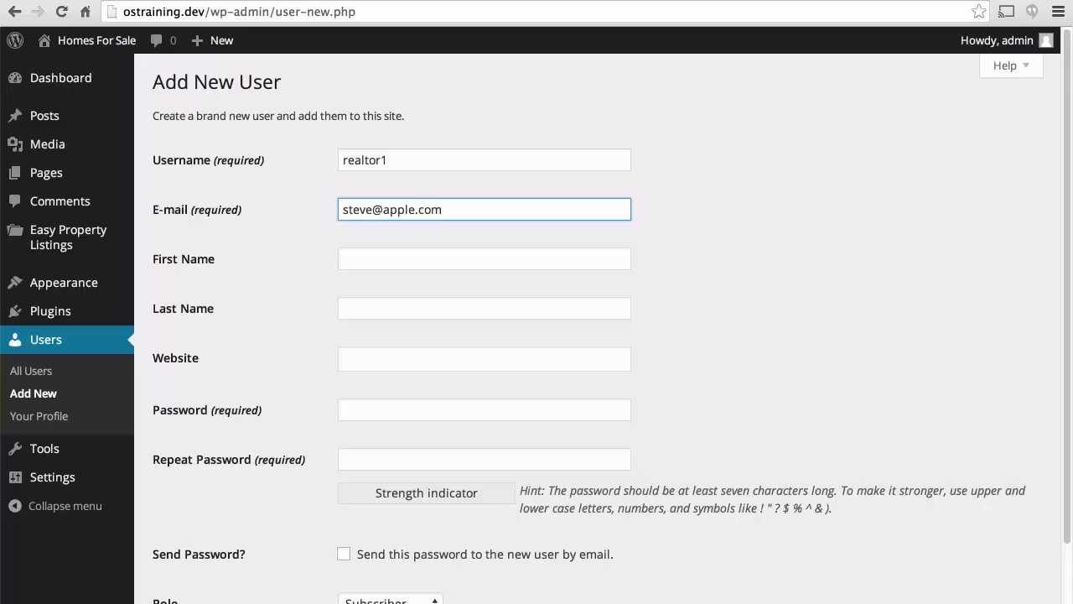
left_click(483, 258)
type("Steve")
key("Tab")
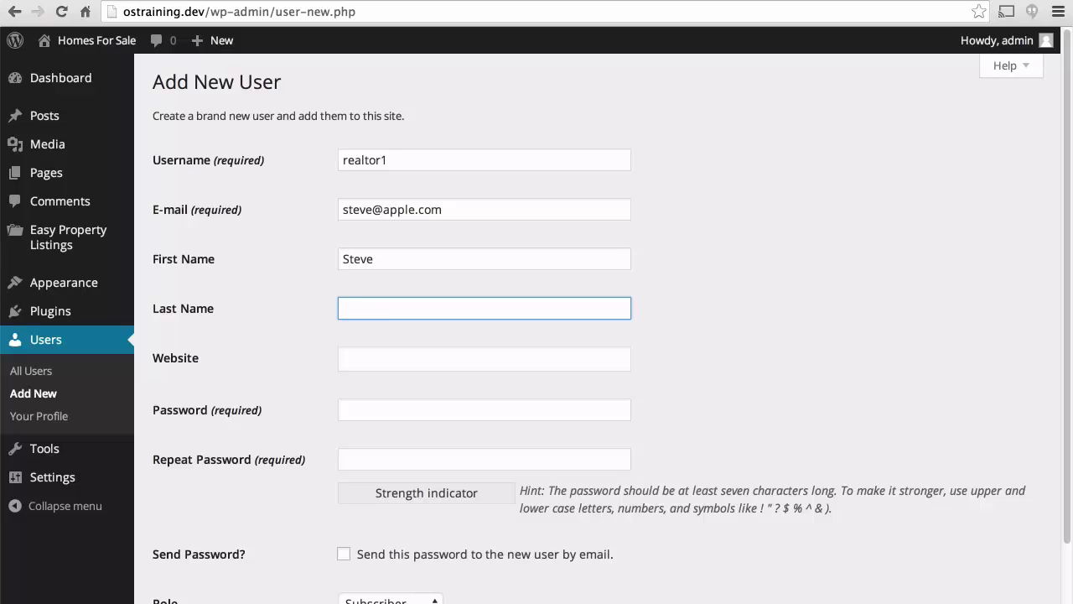
type("Gates")
Set and confirm the account password, assign the Property Lead role, and add the user.
key("Tab")
key("Tab")
type("123")
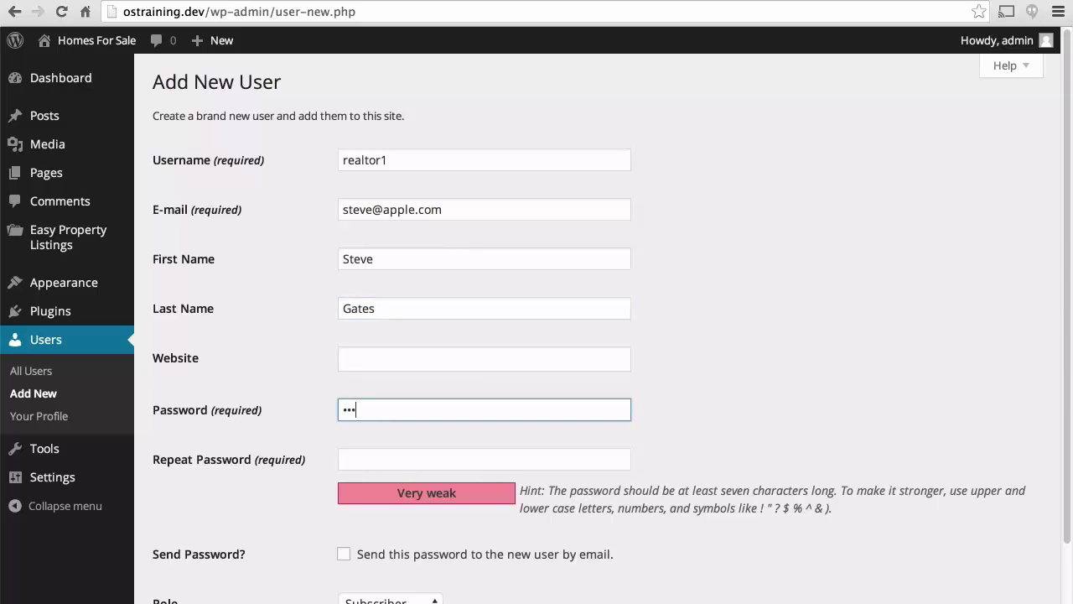
type("456789!Ab")
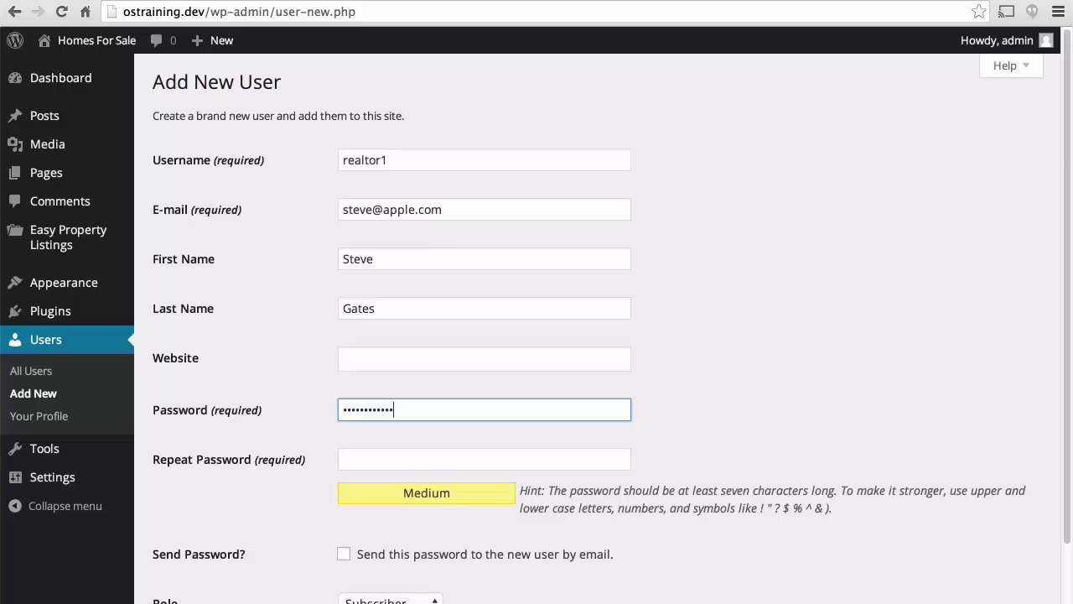
key("Tab")
type("12345")
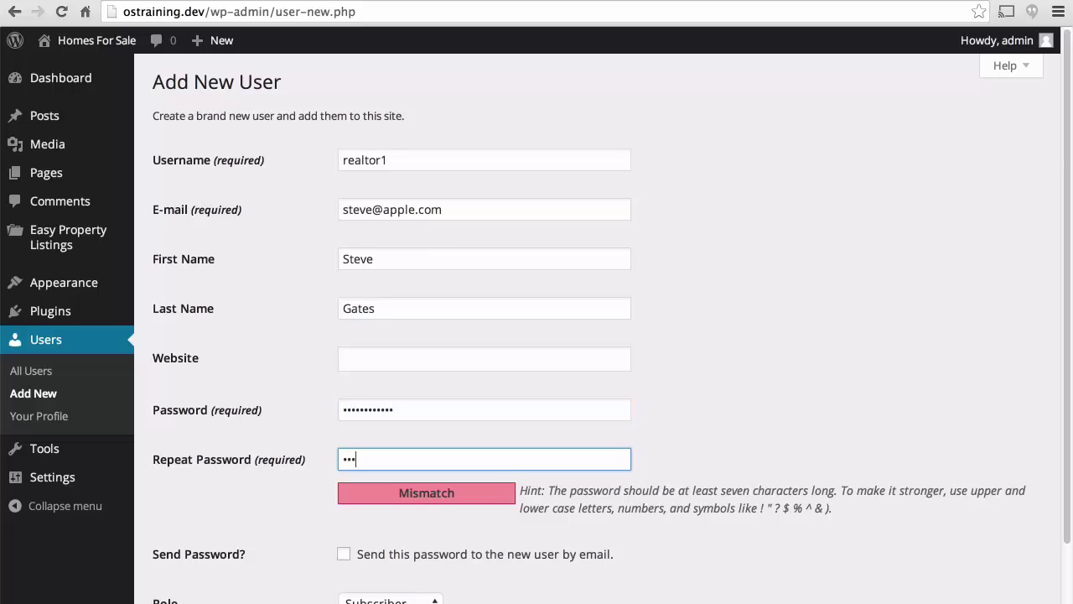
type("6789!Ab")
scroll(376, 227, "down", 3)
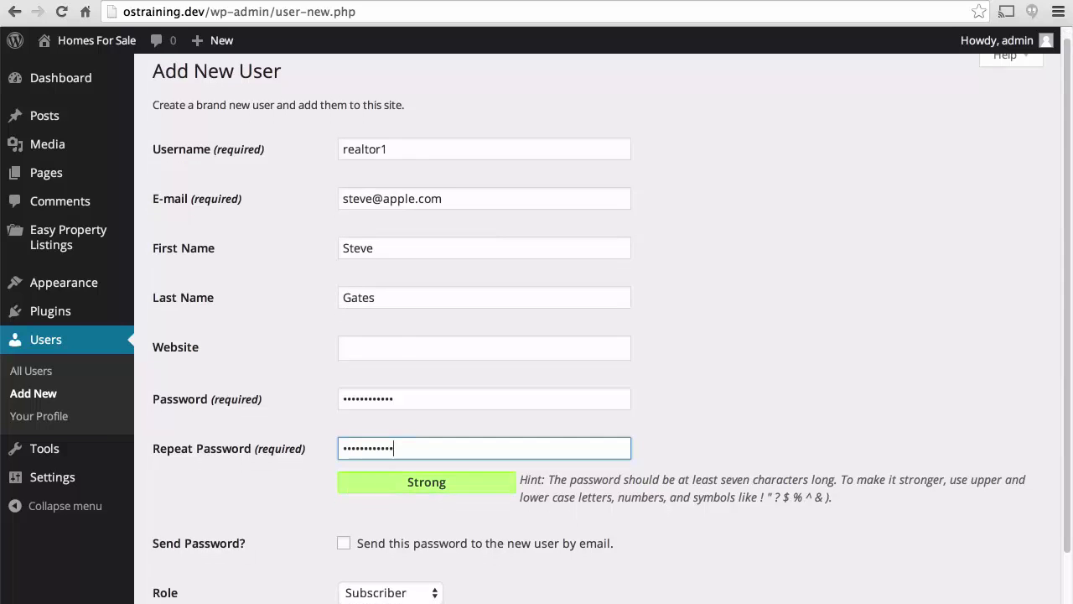
left_click(386, 497)
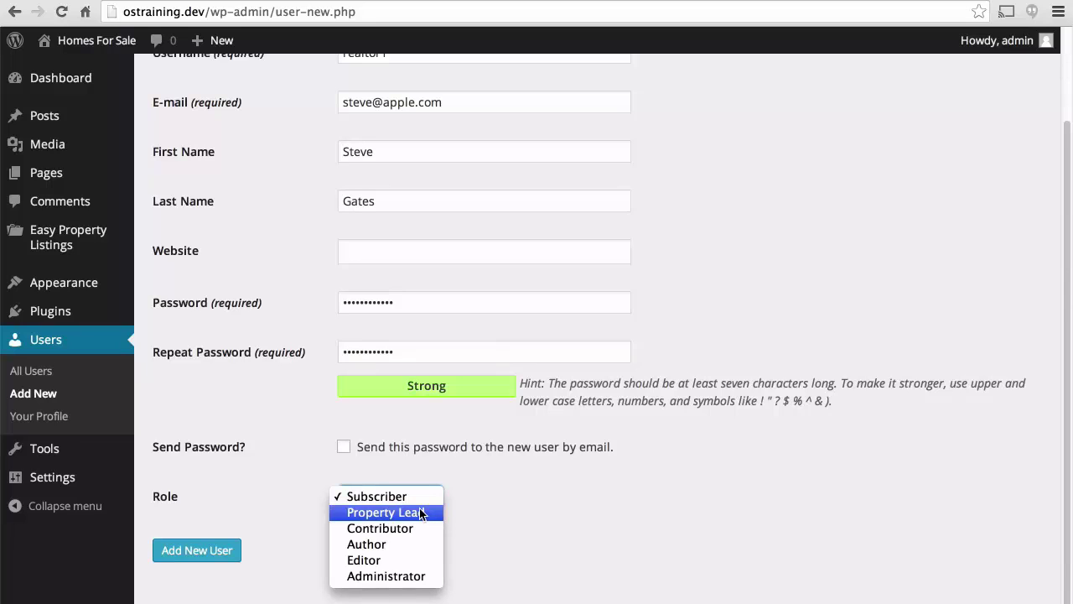
left_click(421, 513)
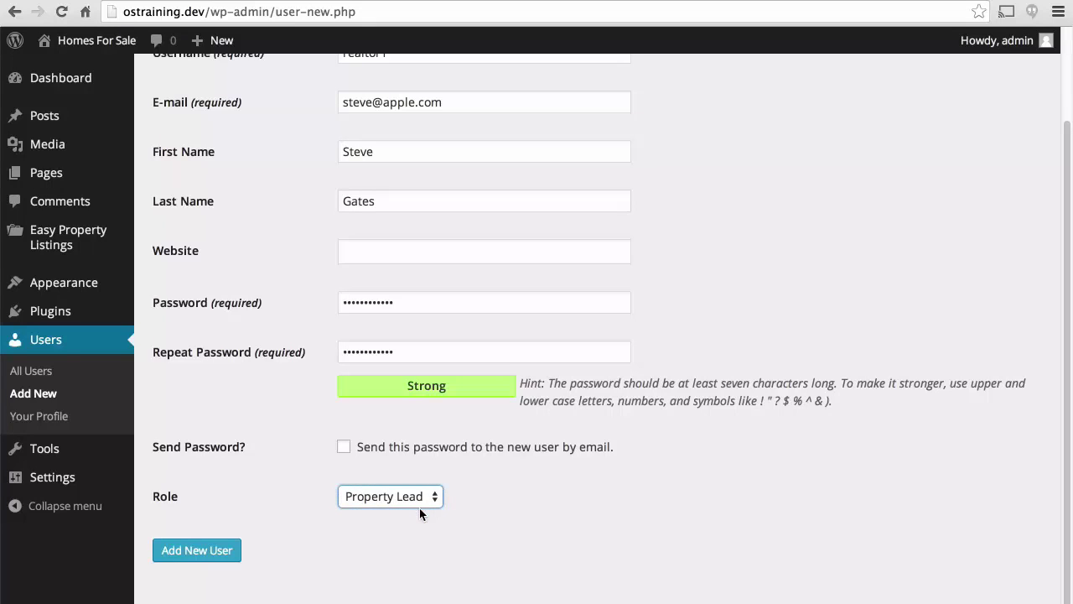
left_click(198, 551)
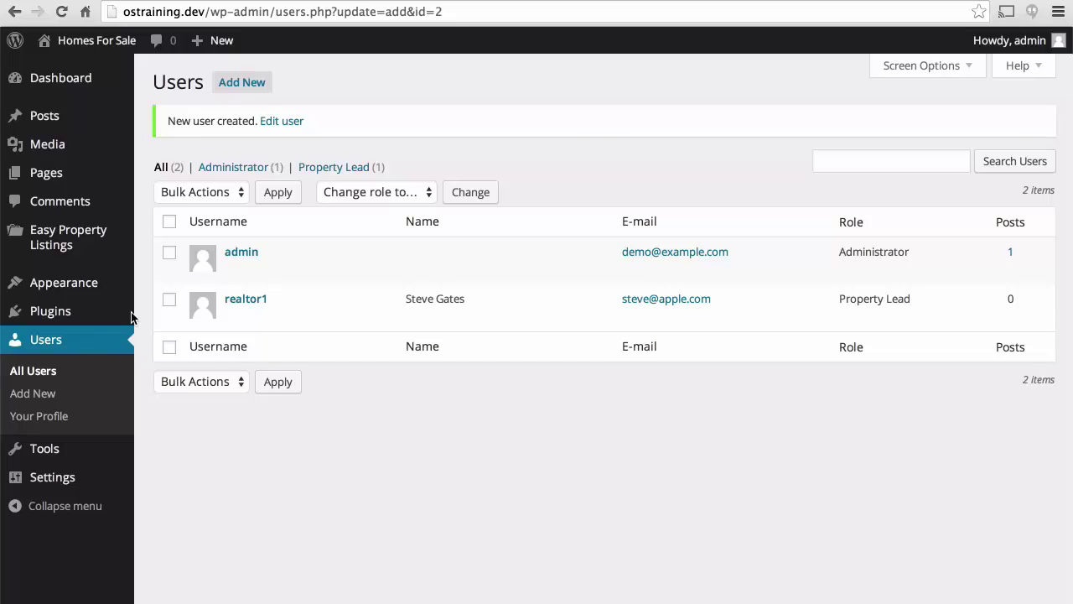
In Easy Property Listings settings, enable Property (Residential) listings and set the currency to US Dollars ($).
mouse_move(68, 236)
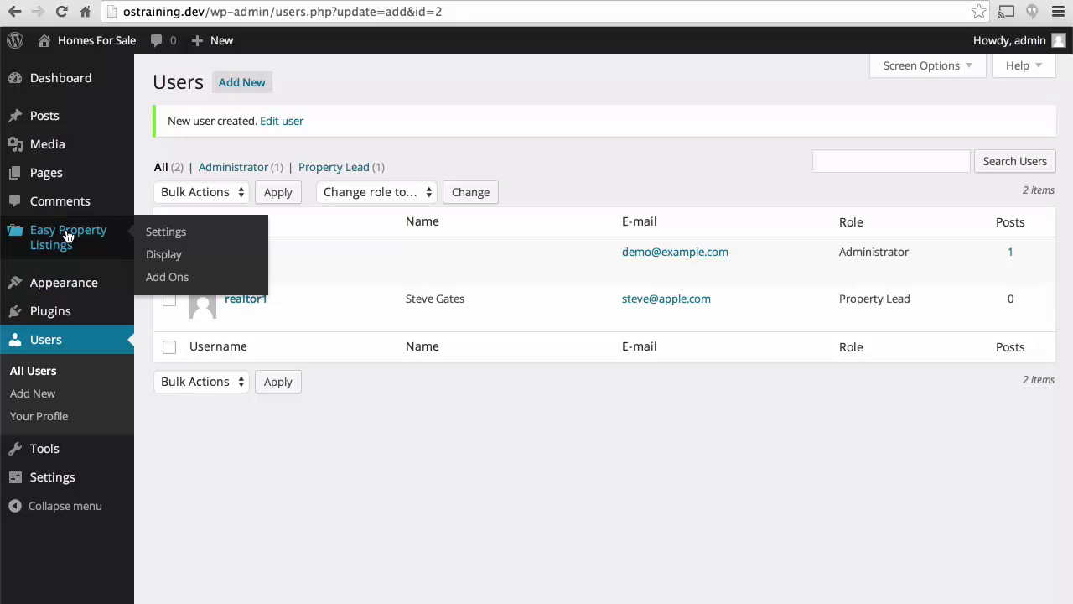
left_click(175, 233)
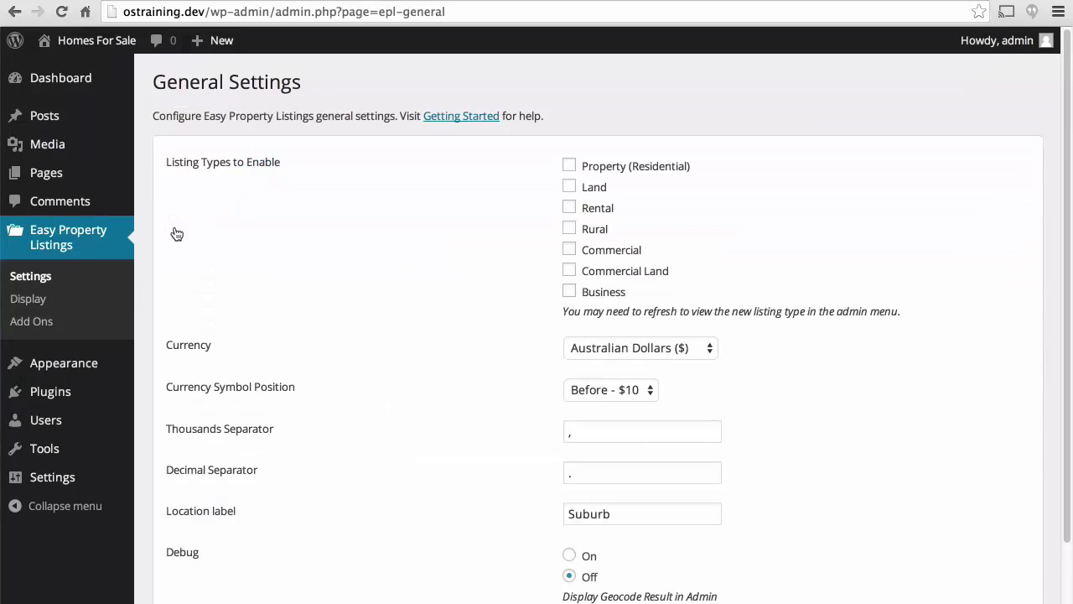
left_click(569, 167)
scroll(422, 204, "down", 3)
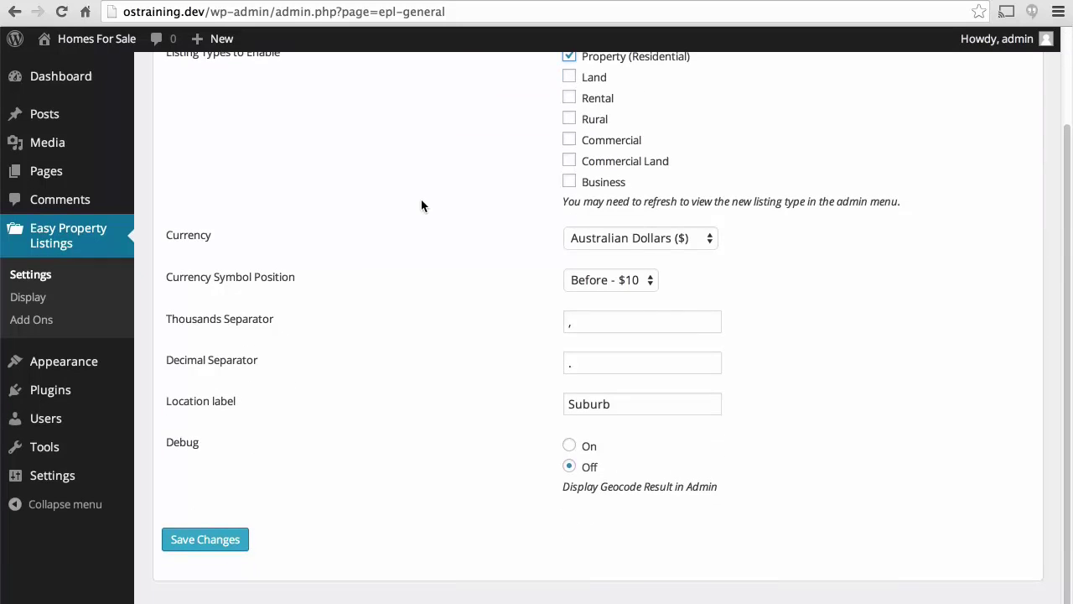
left_click(625, 243)
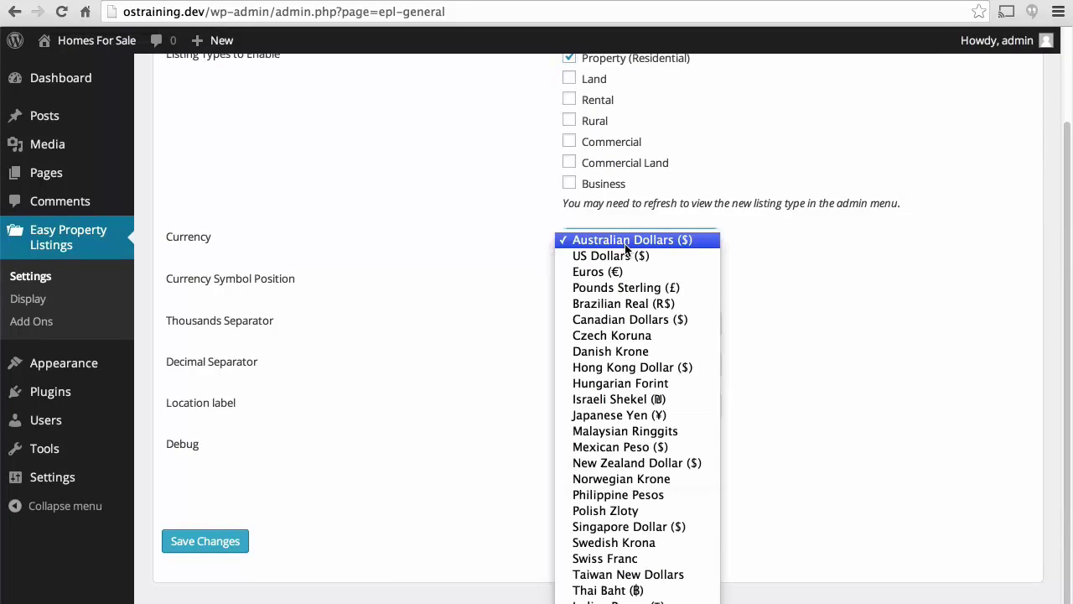
left_click(621, 254)
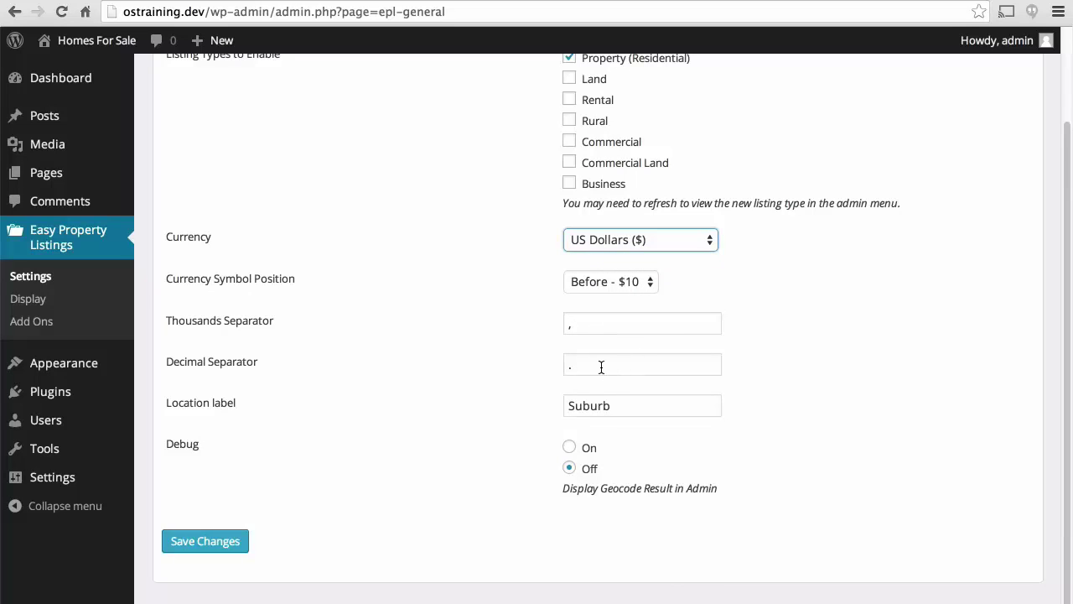
Rename the location label from Suburb to City and save the settings.
double_click(626, 404)
type("City")
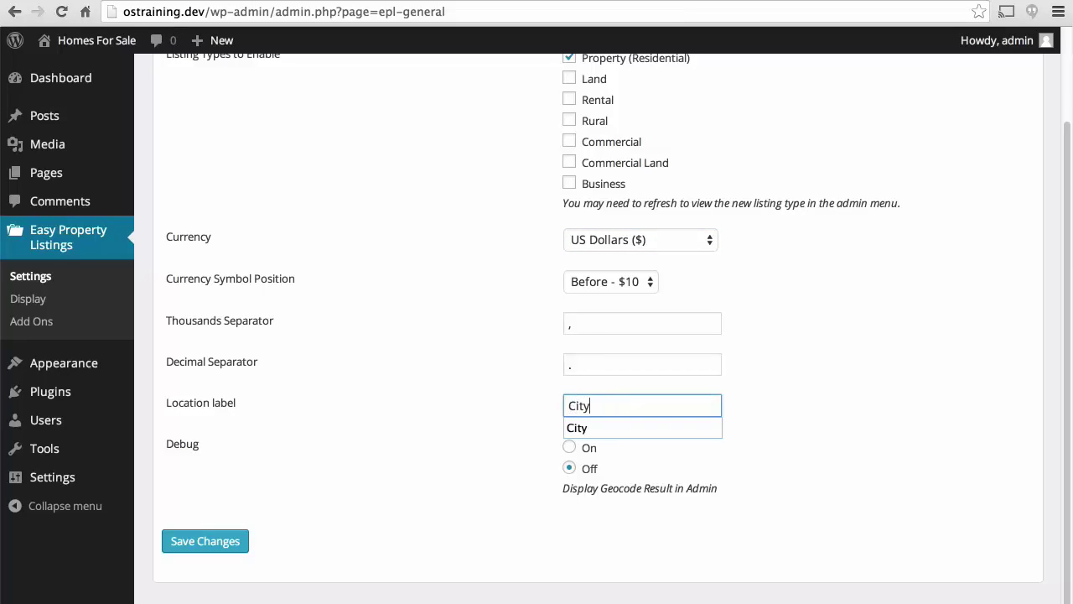
left_click(623, 424)
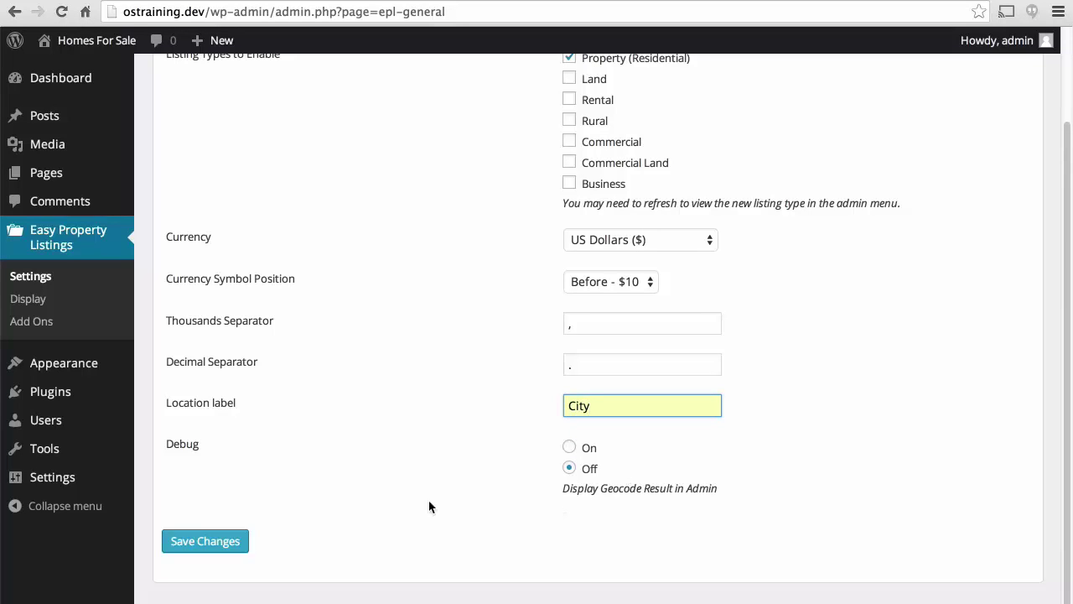
left_click(210, 549)
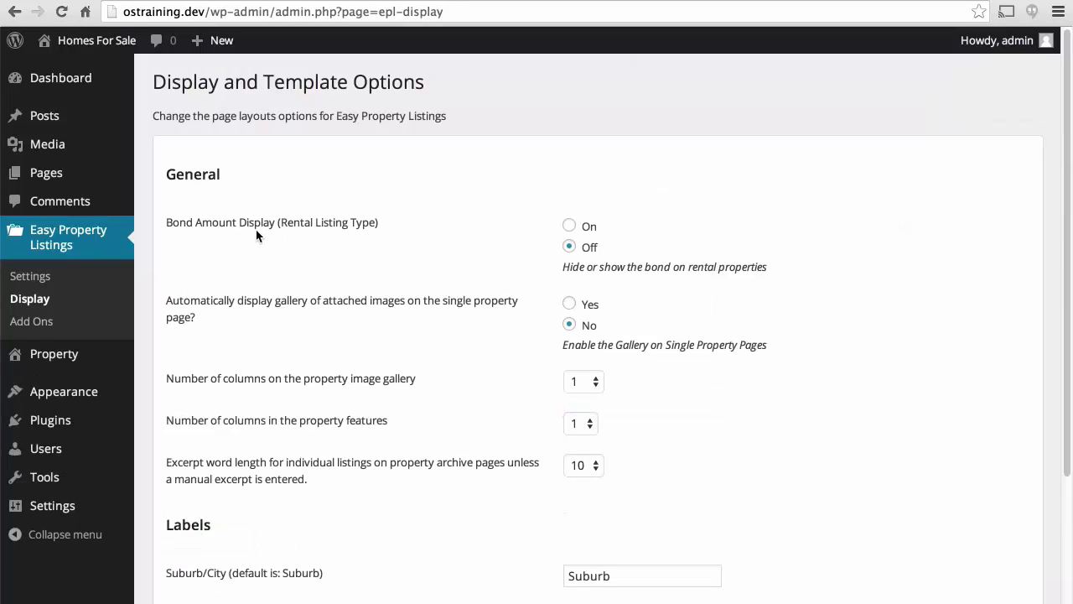
Turn on the single-property image gallery and set both gallery and features columns to 3.
scroll(324, 244, "down", 2)
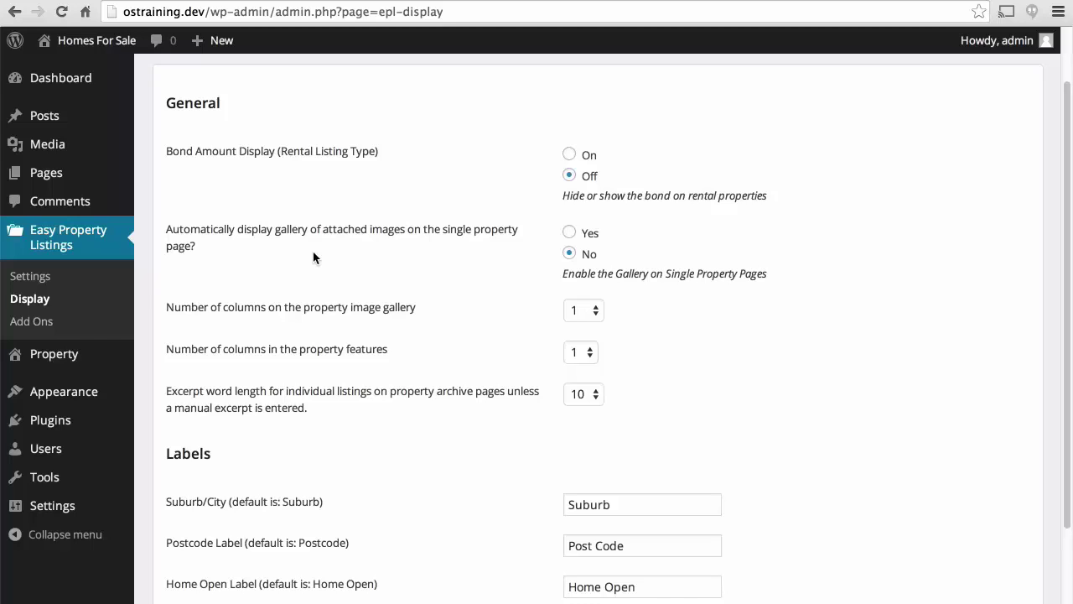
left_click(569, 233)
left_click(592, 314)
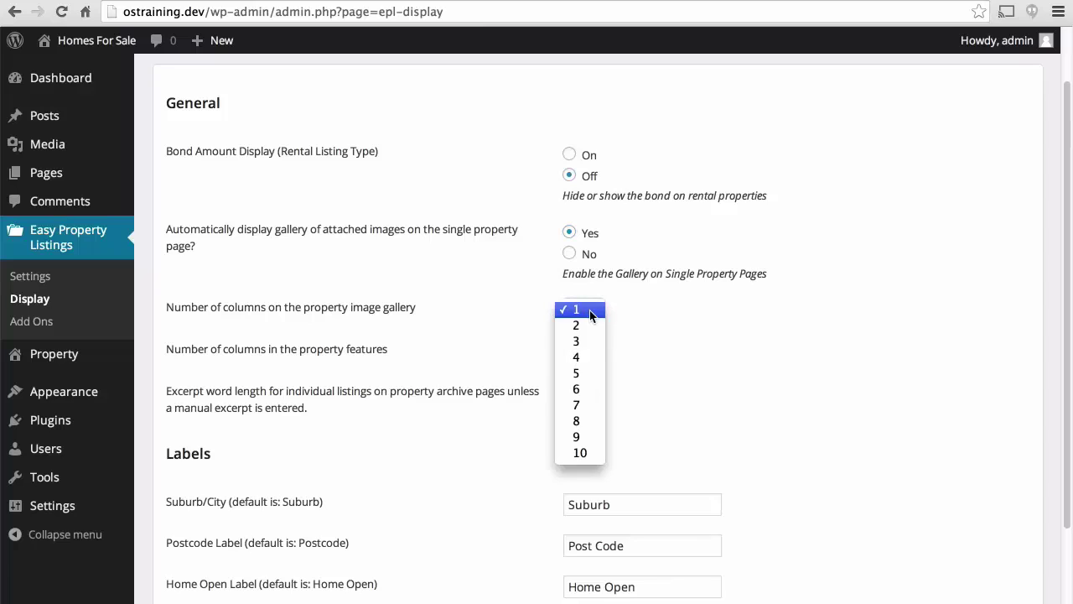
left_click(586, 340)
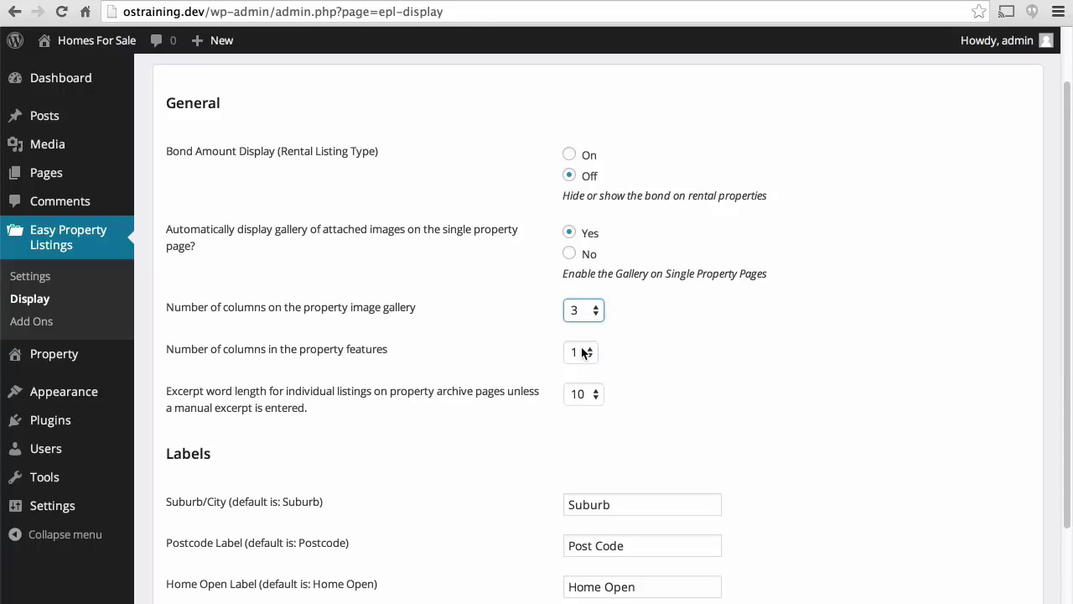
left_click(582, 352)
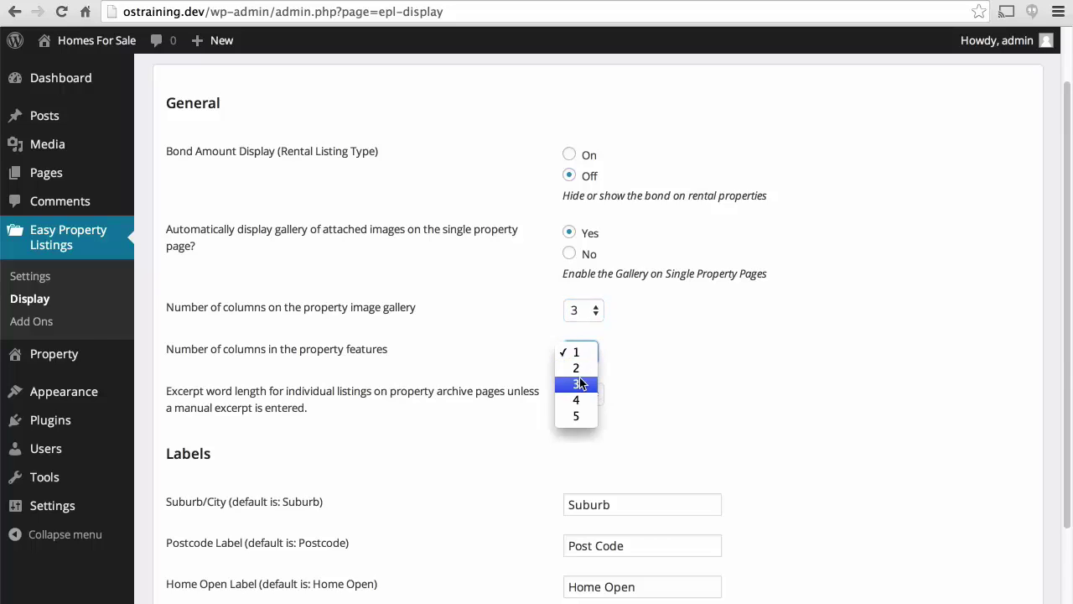
left_click(580, 384)
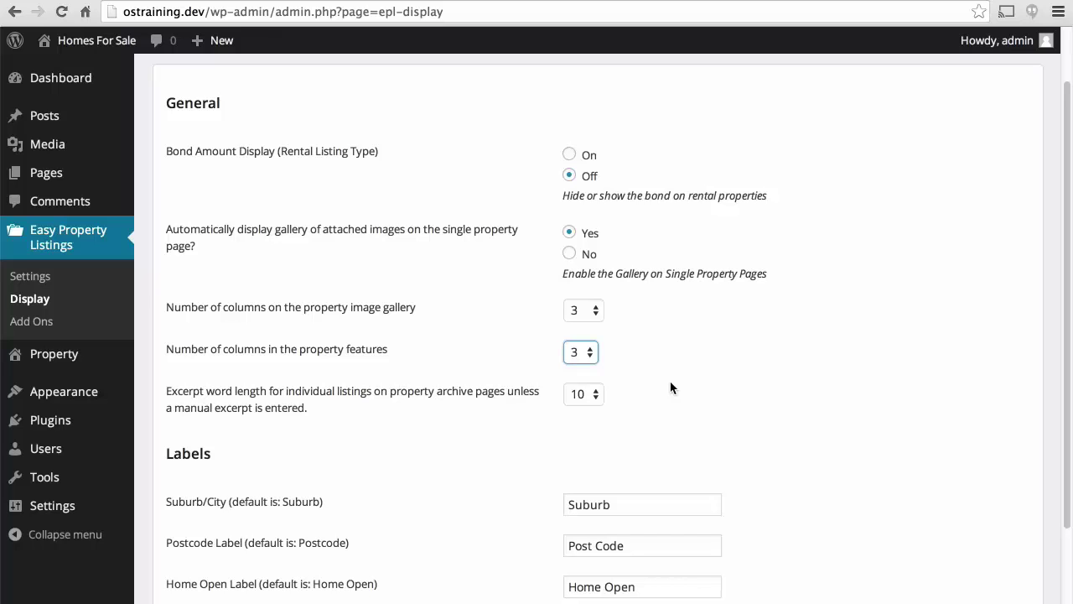
scroll(671, 382, "down", 3)
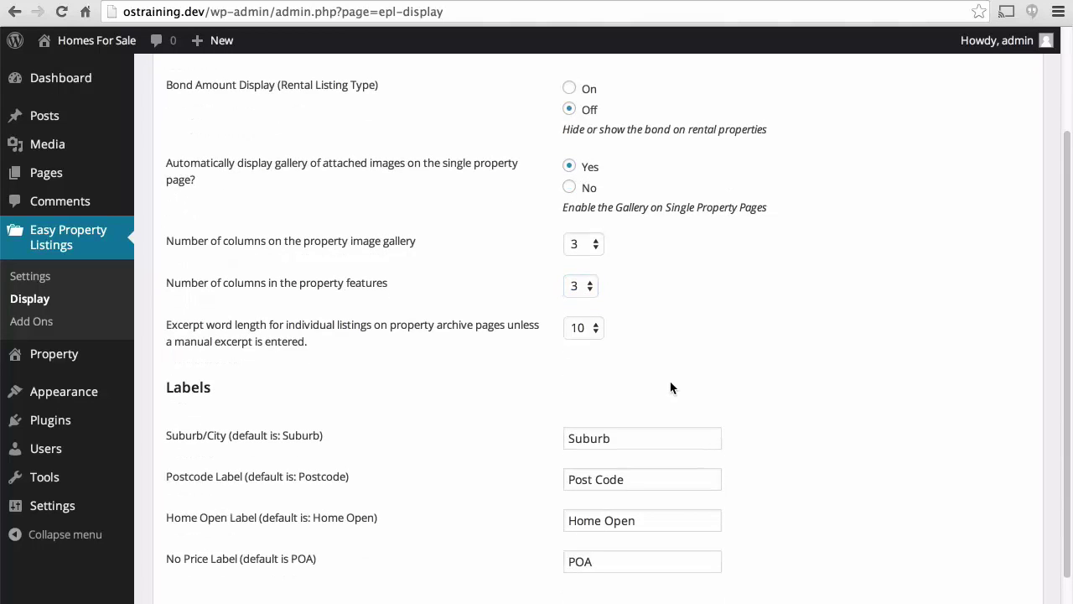
Relabel Suburb as City and Post Code as Zip Code.
left_click(671, 382)
scroll(670, 386, "down", 1)
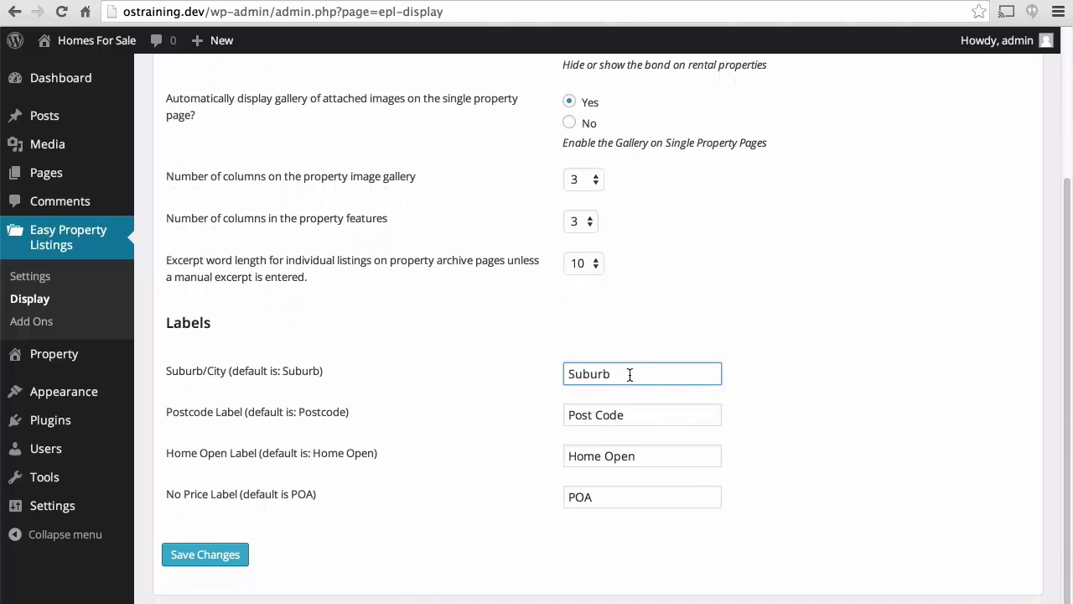
left_click(630, 374)
double_click(630, 374)
type("City")
left_click(647, 413)
double_click(646, 412)
type("Zip")
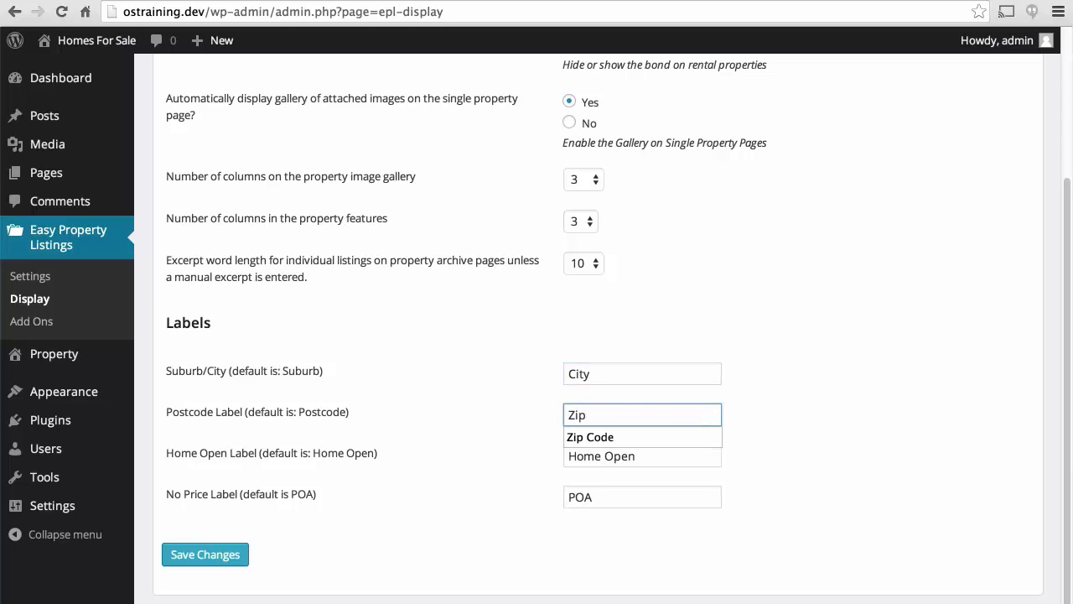
key("Down")
key("Return")
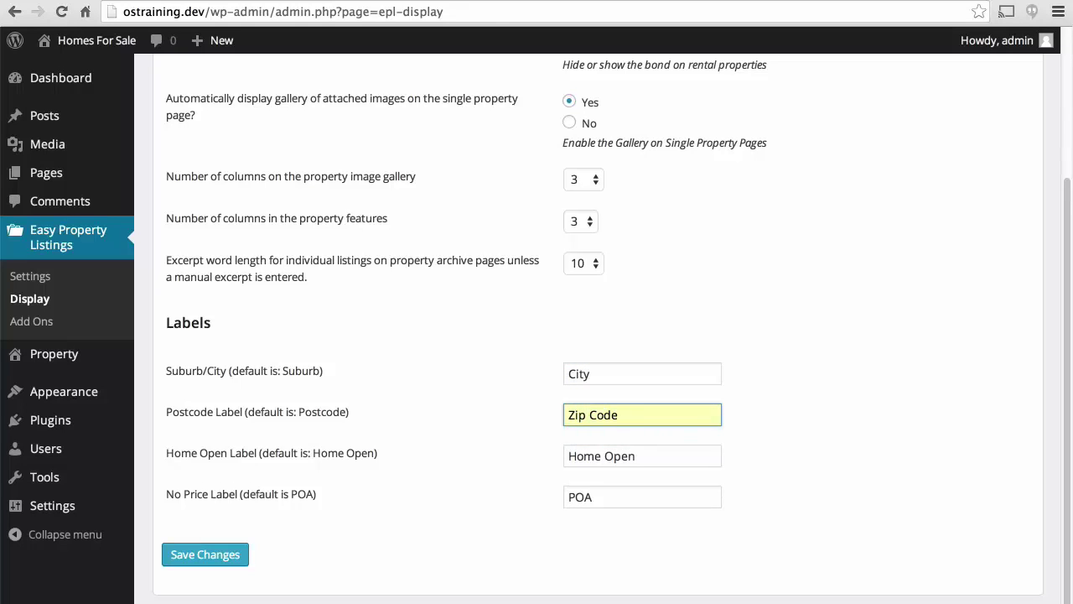
Change the POA label to Price Not Available and save the display options.
left_click(610, 498)
double_click(610, 498)
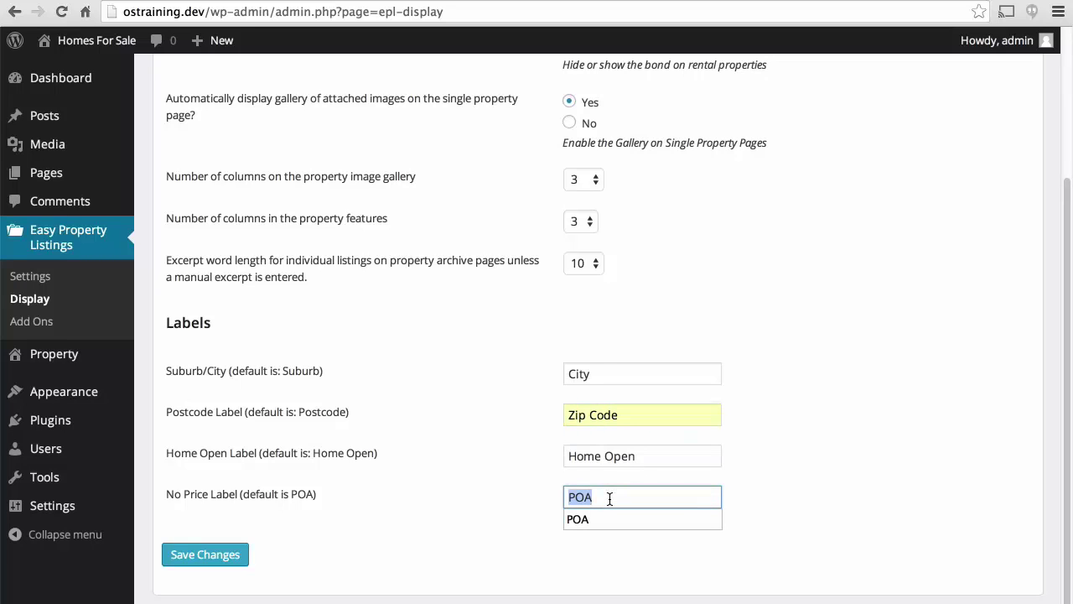
type("Price ")
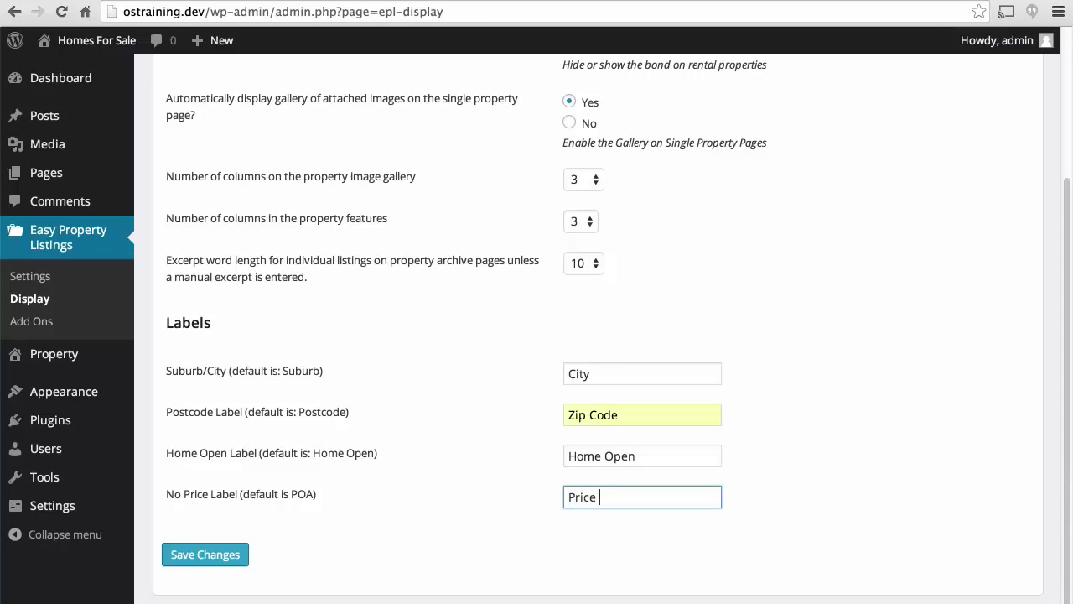
type("Not Available")
left_click(236, 560)
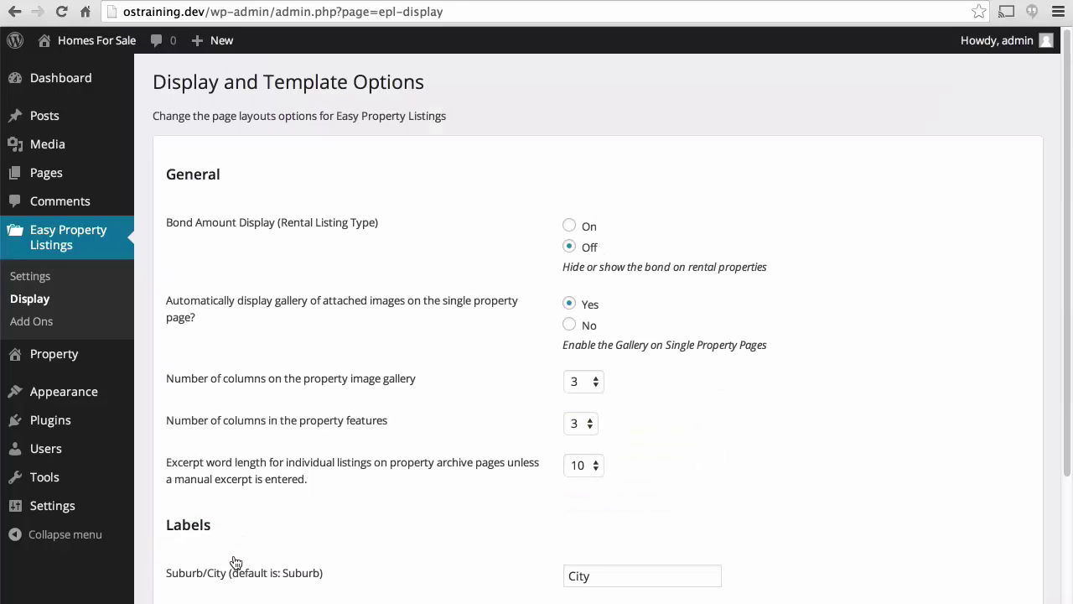
scroll(302, 396, "down", 3)
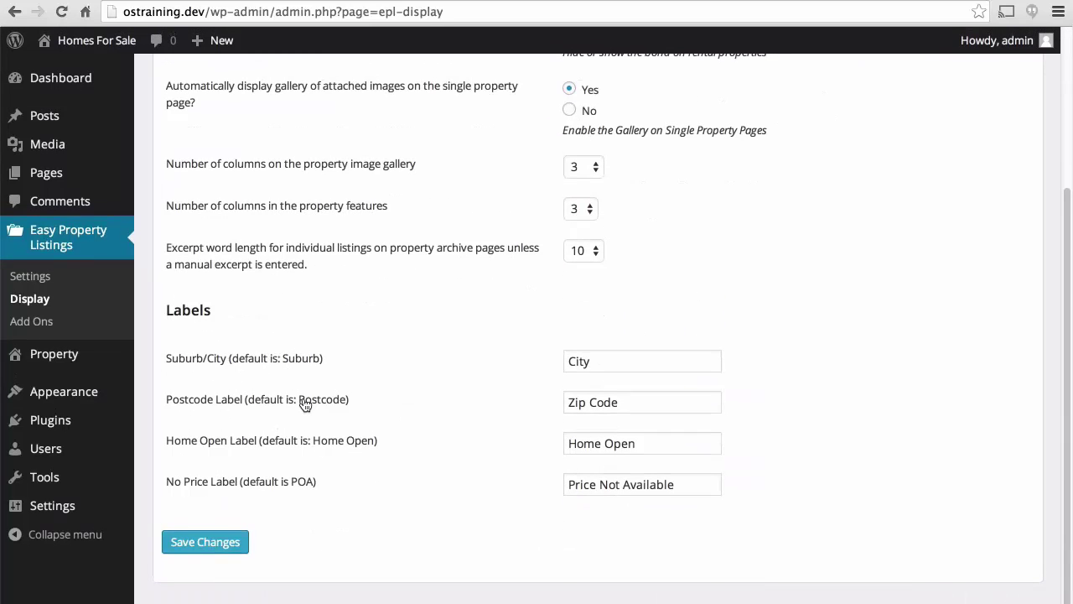
scroll(304, 404, "up", 3)
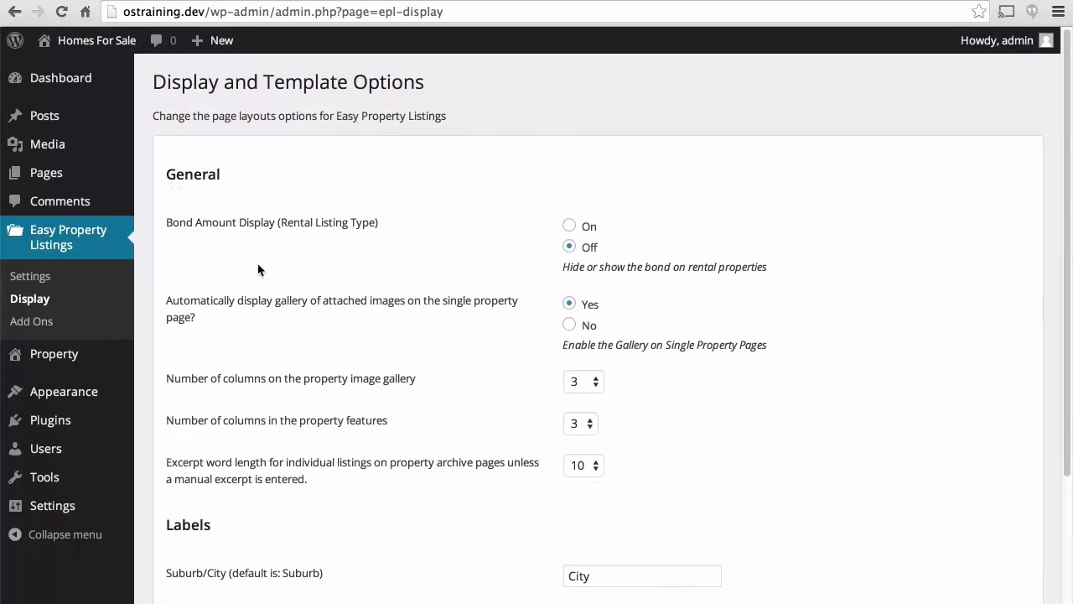
Browse the Easy Property Listings Add Ons catalogue page.
mouse_move(82, 362)
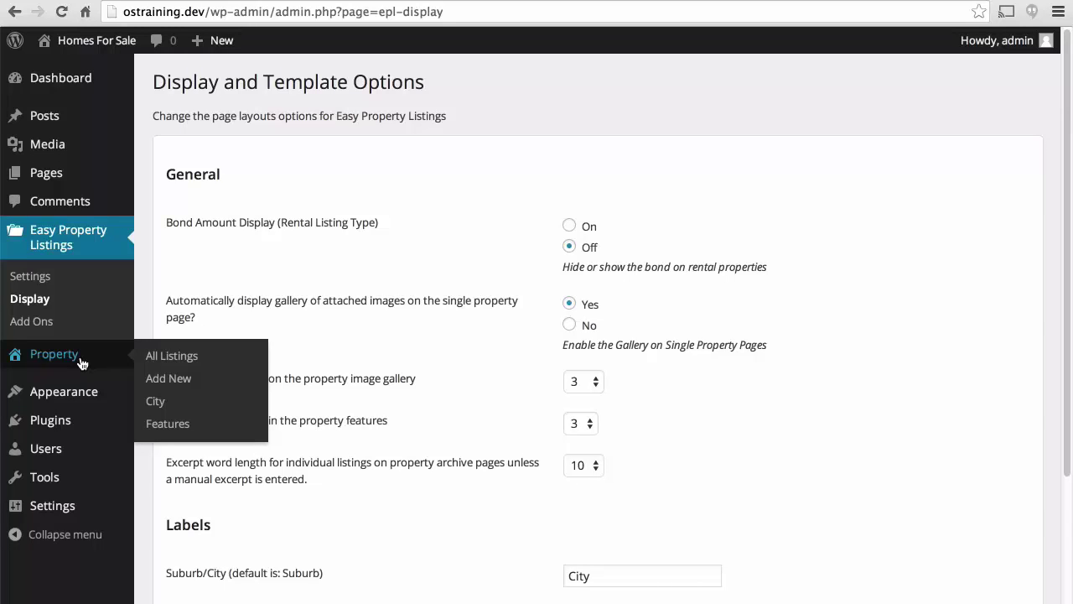
left_click(40, 327)
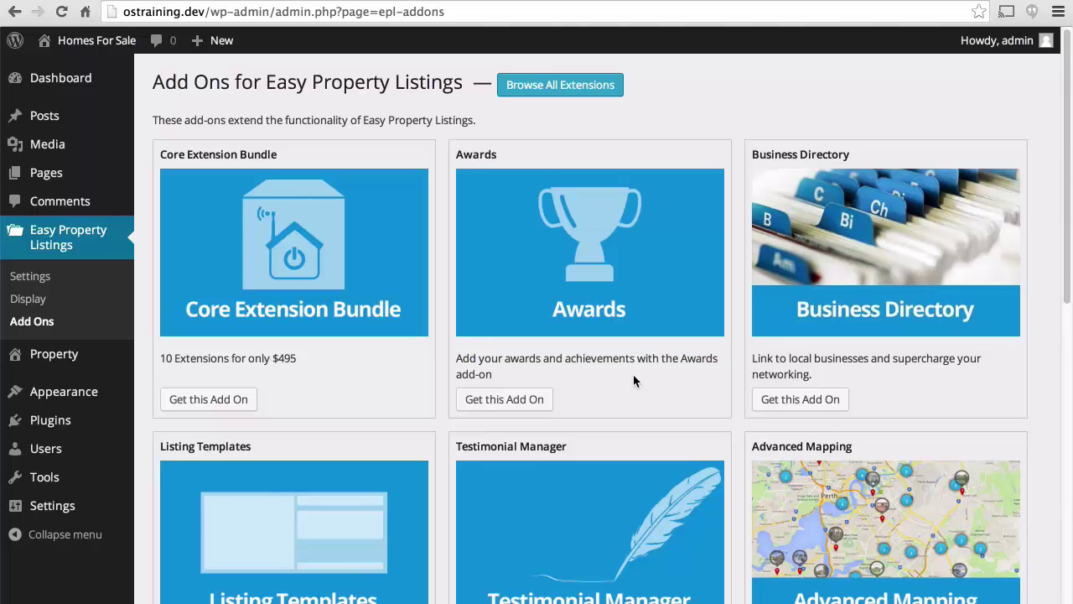
scroll(633, 380, "down", 5)
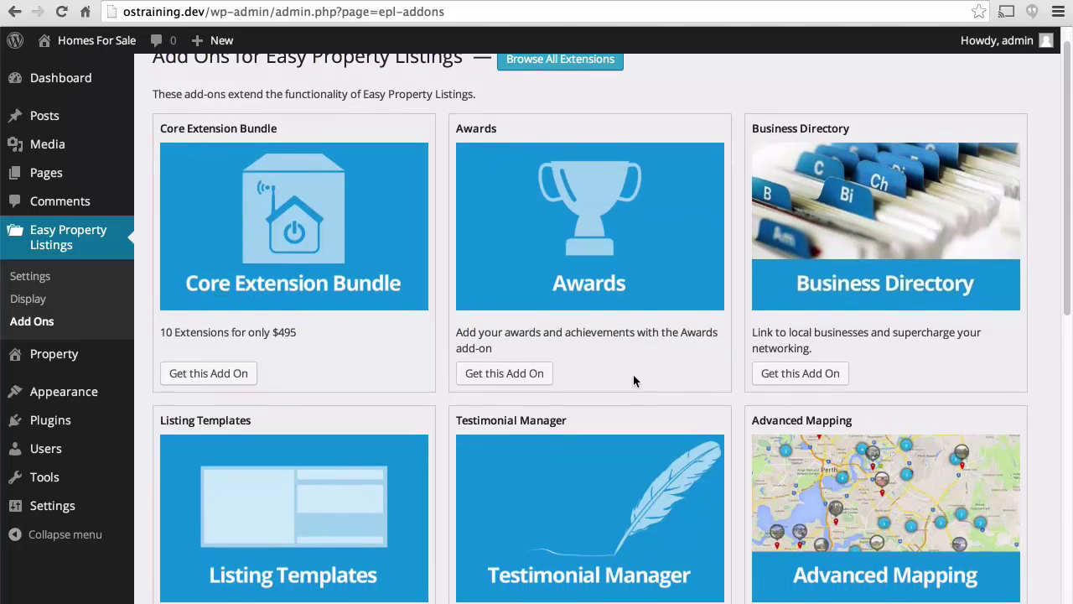
scroll(635, 382, "down", 1)
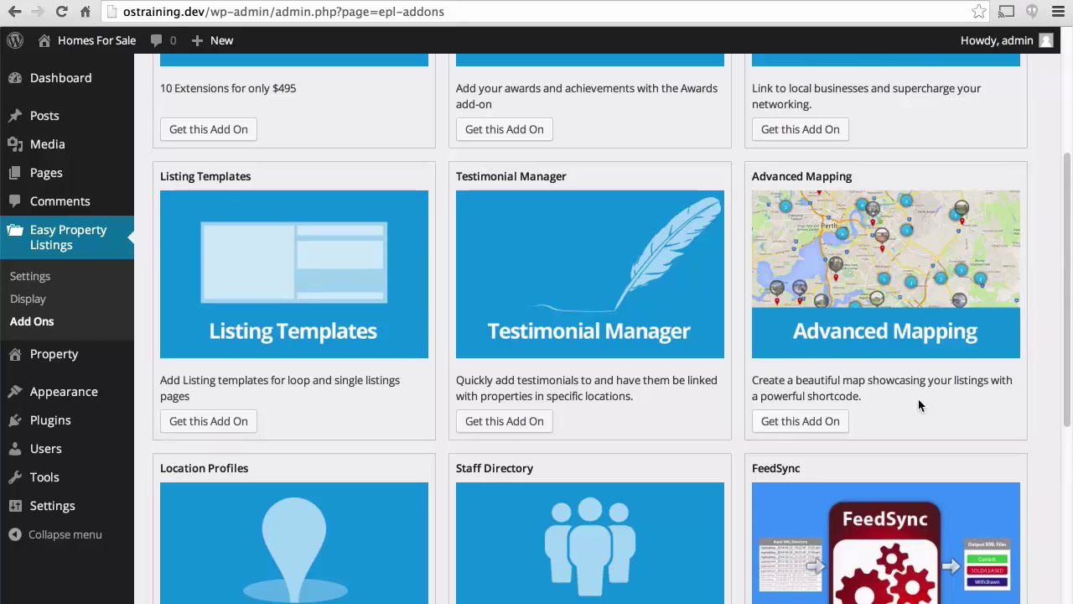
scroll(918, 405, "down", 5)
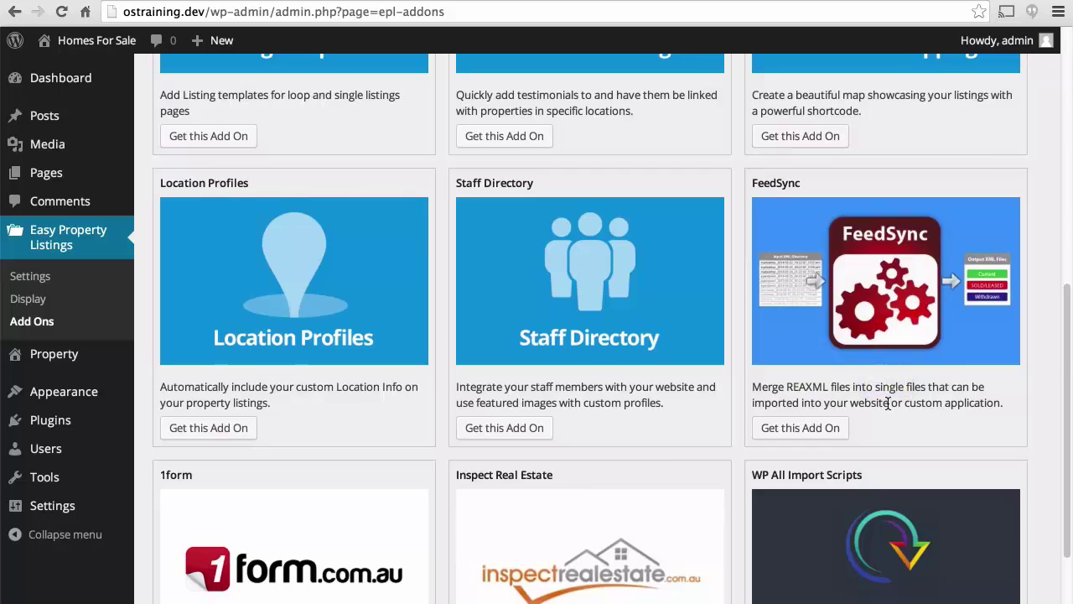
scroll(887, 404, "down", 3)
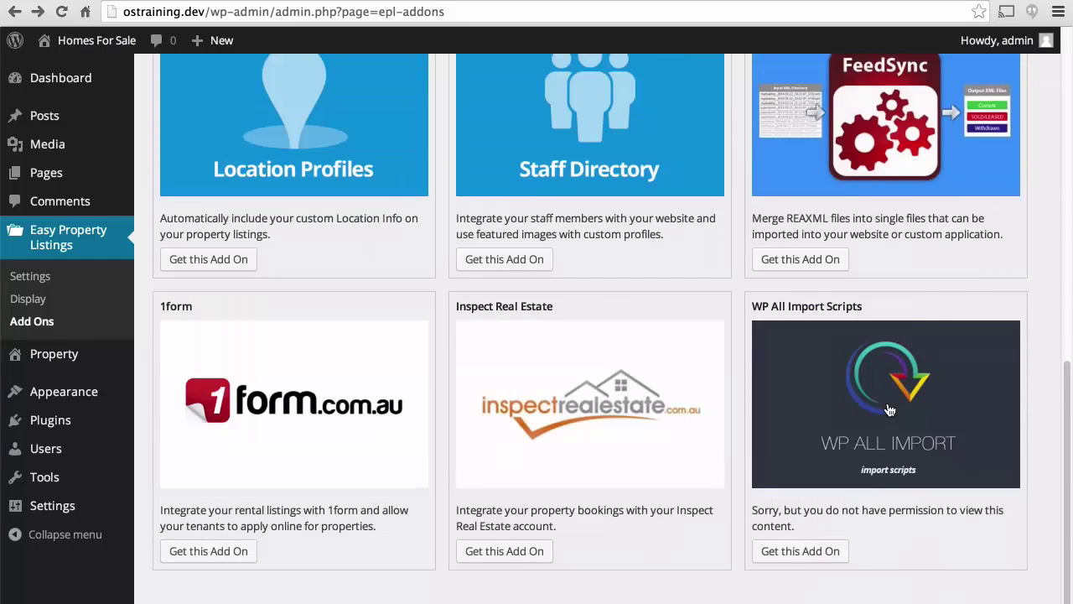
scroll(890, 410, "up", 10)
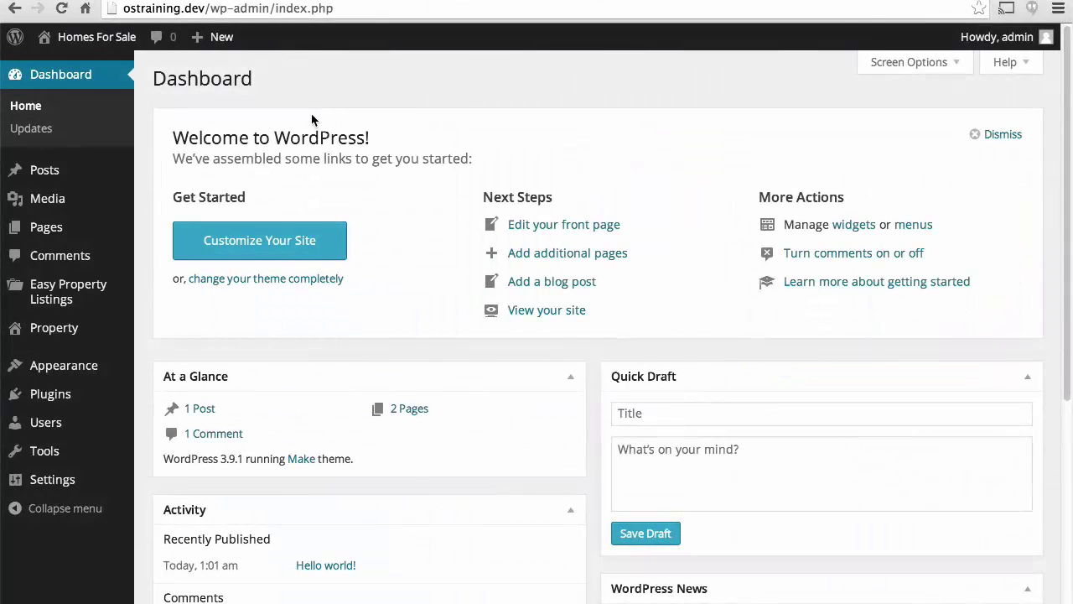
View the Property > City page, then open Property > All Listings, which is still empty.
mouse_move(94, 328)
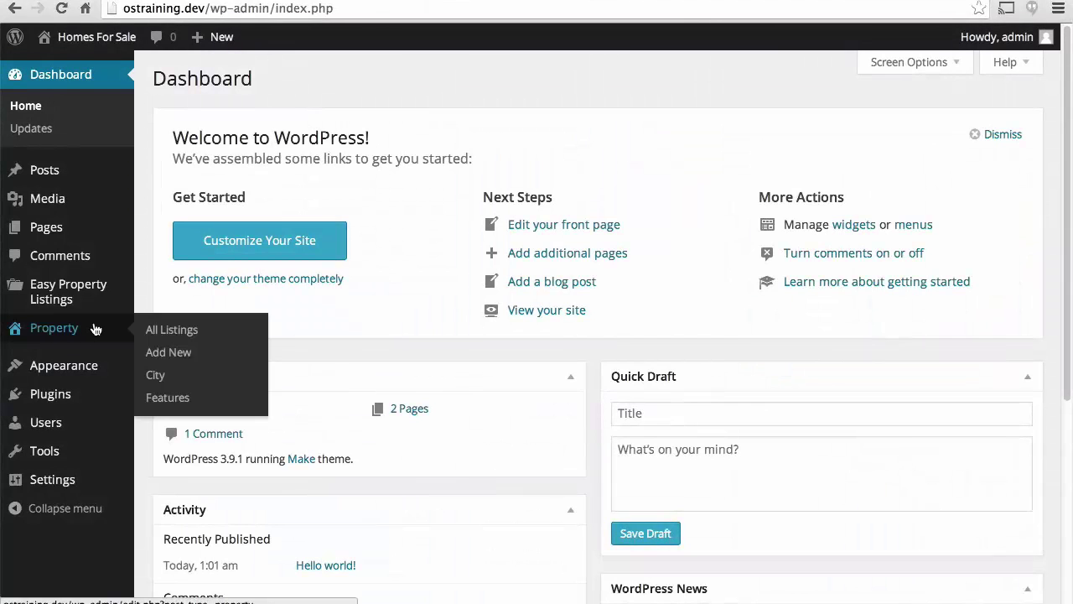
left_click(156, 375)
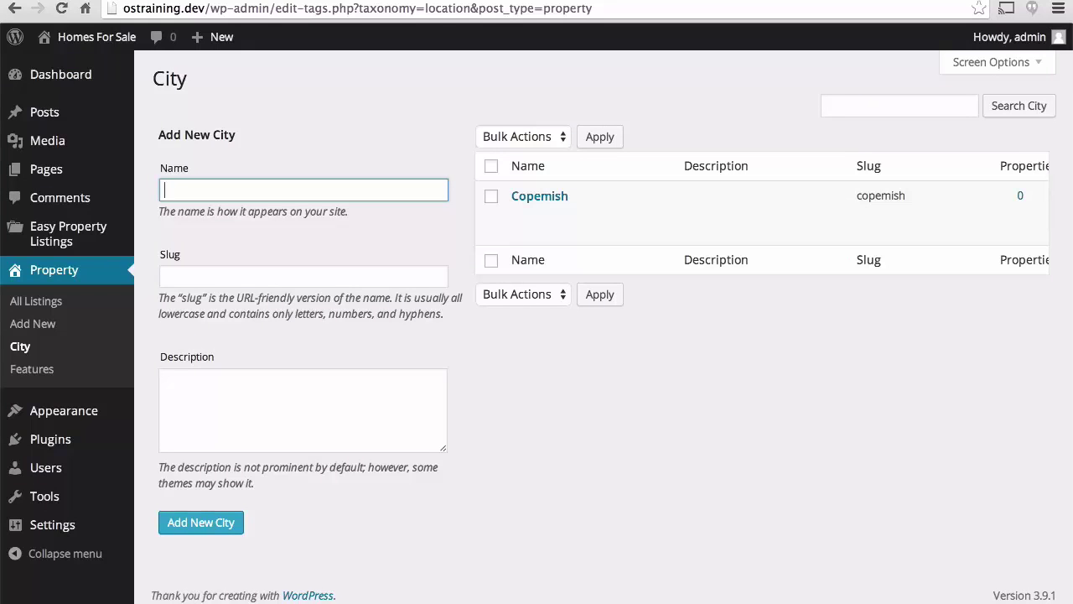
left_click(90, 307)
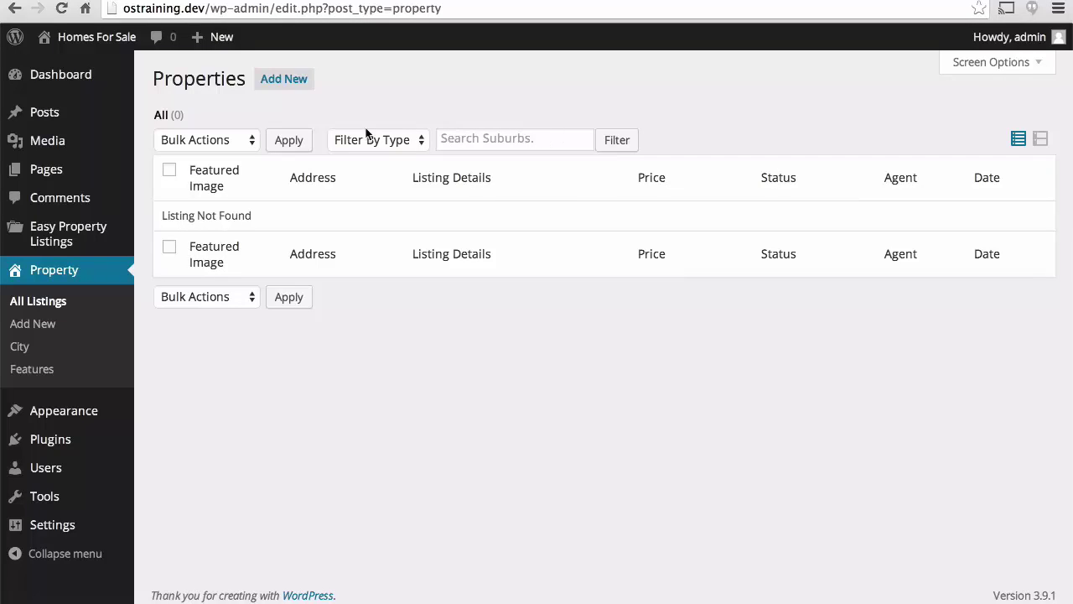
Start a new listing and paste the home's street address from realtor.com as its title.
left_click(277, 84)
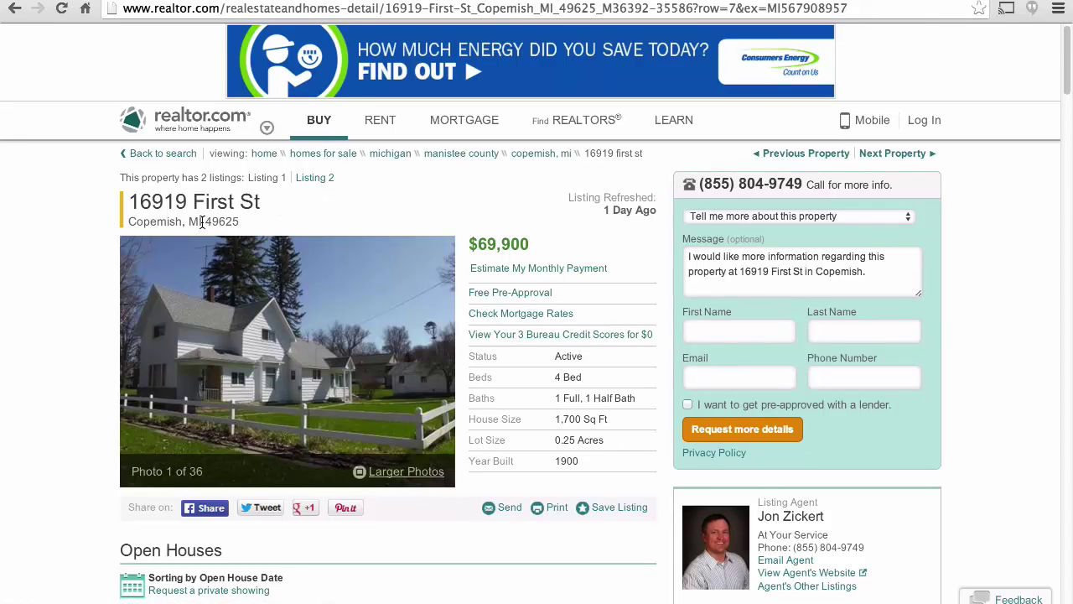
left_click_drag(201, 222, 132, 203)
key("ctrl+c")
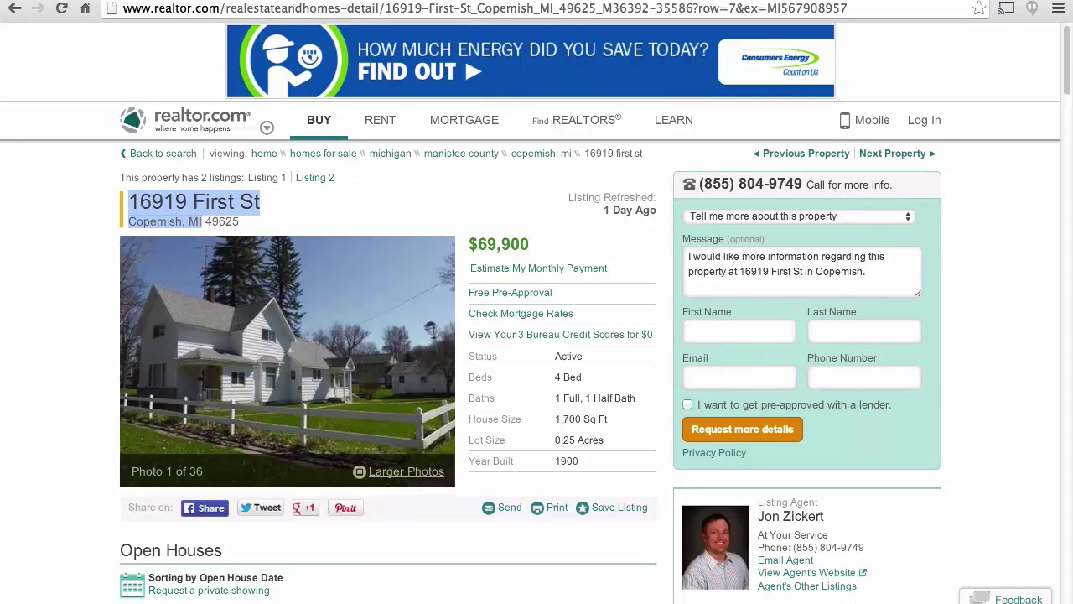
key("ctrl+Tab")
key("ctrl+v")
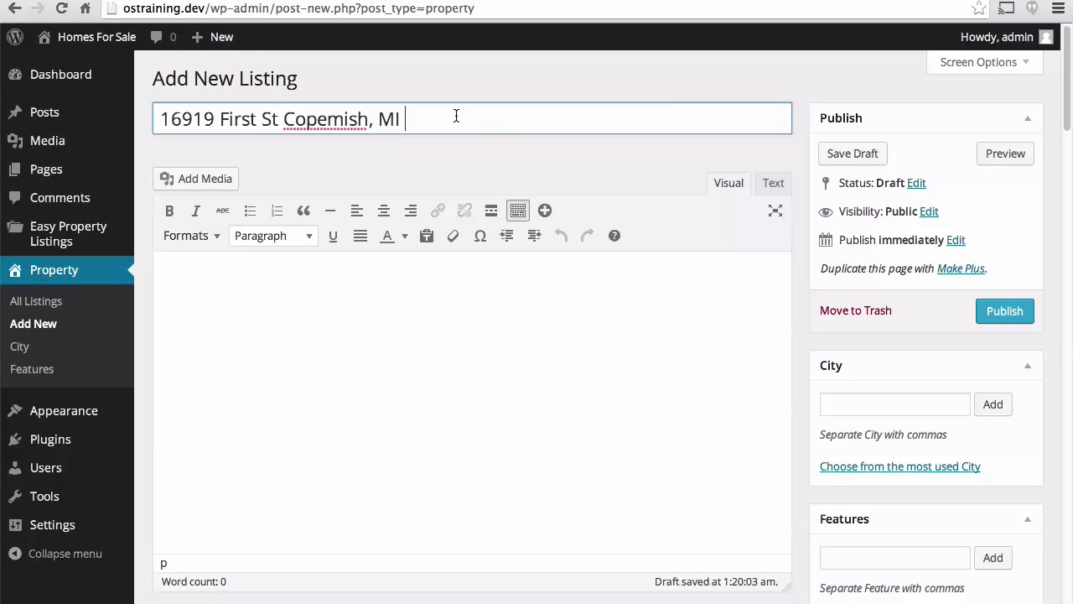
Append the zip code 49625 to the listing title.
type("49625")
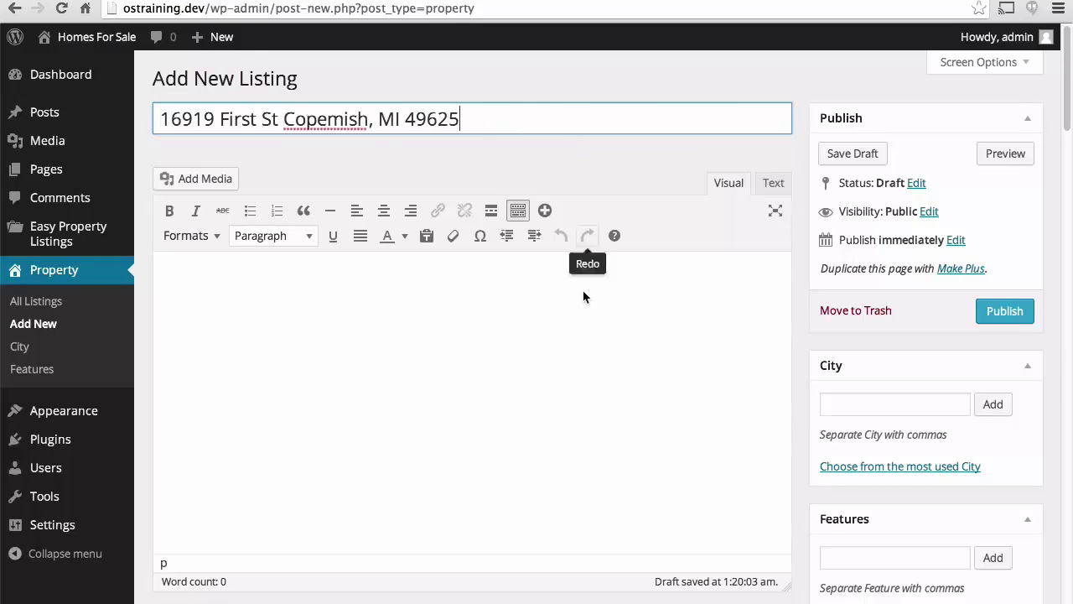
left_click(583, 293)
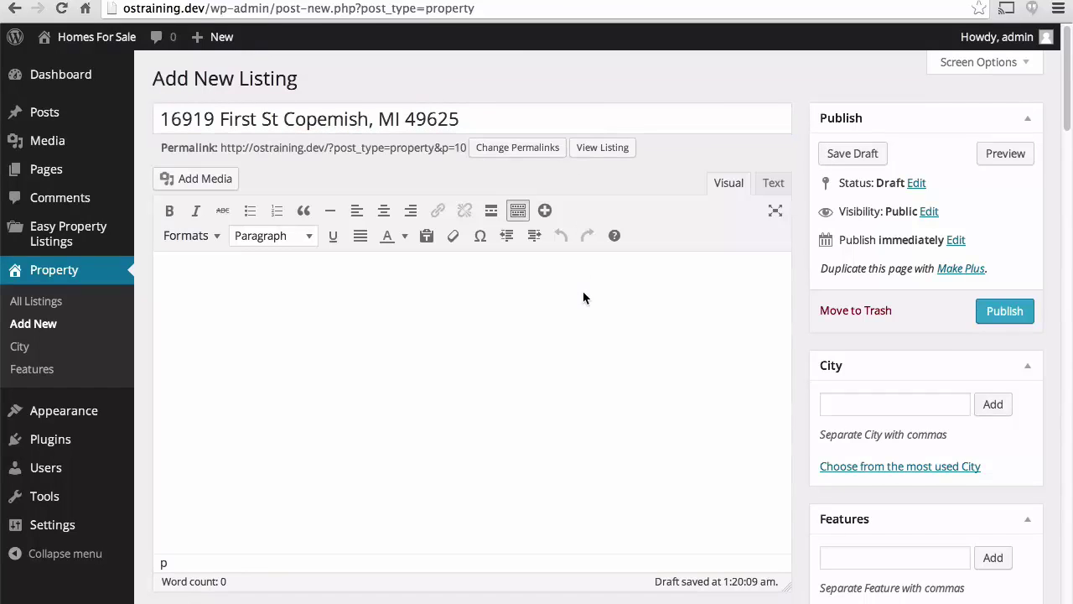
key("shift+Tab")
Switch permalinks to the Post name (/%postname%/) structure and publish the listing.
left_click(497, 151)
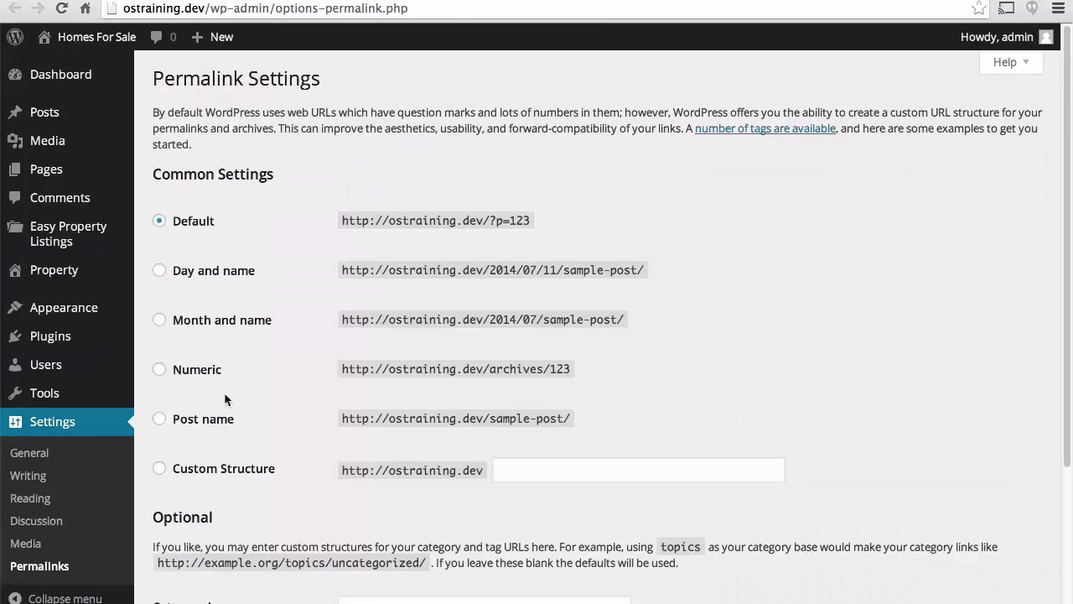
left_click(191, 419)
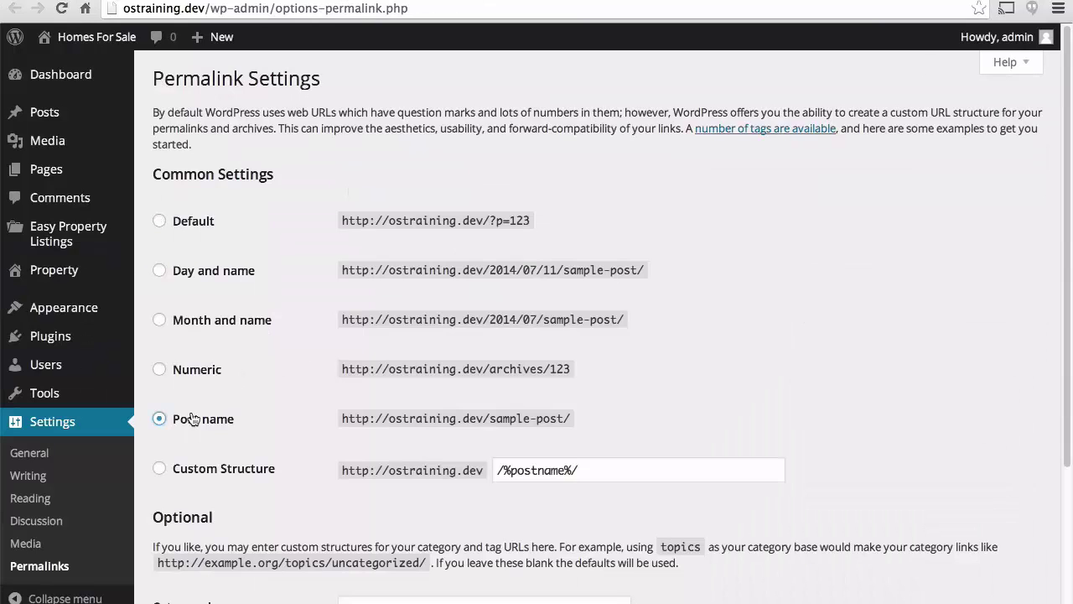
left_click(570, 471)
key("Return")
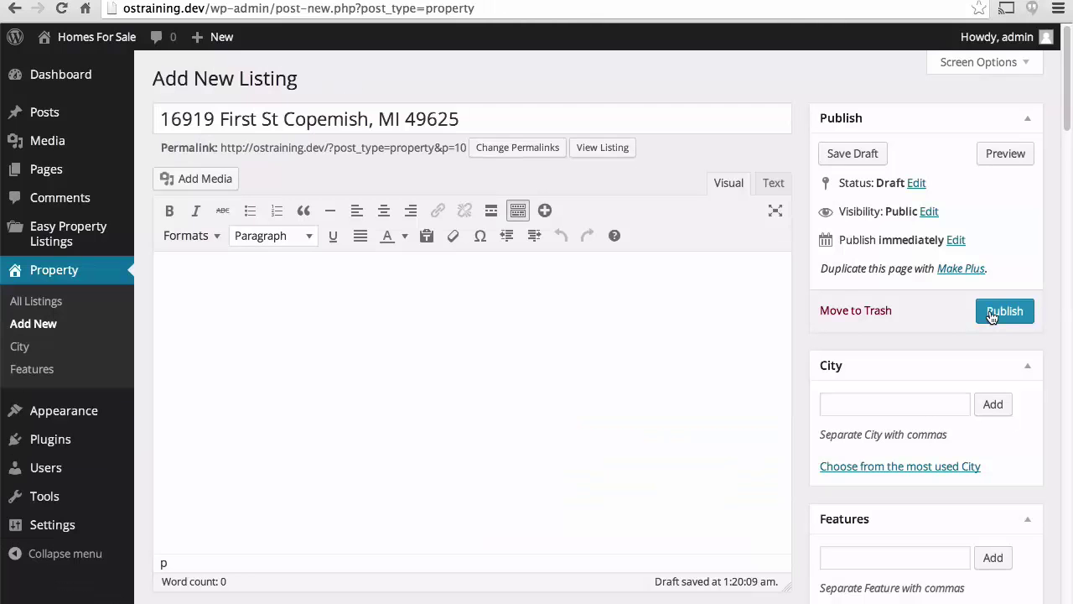
left_click(992, 314)
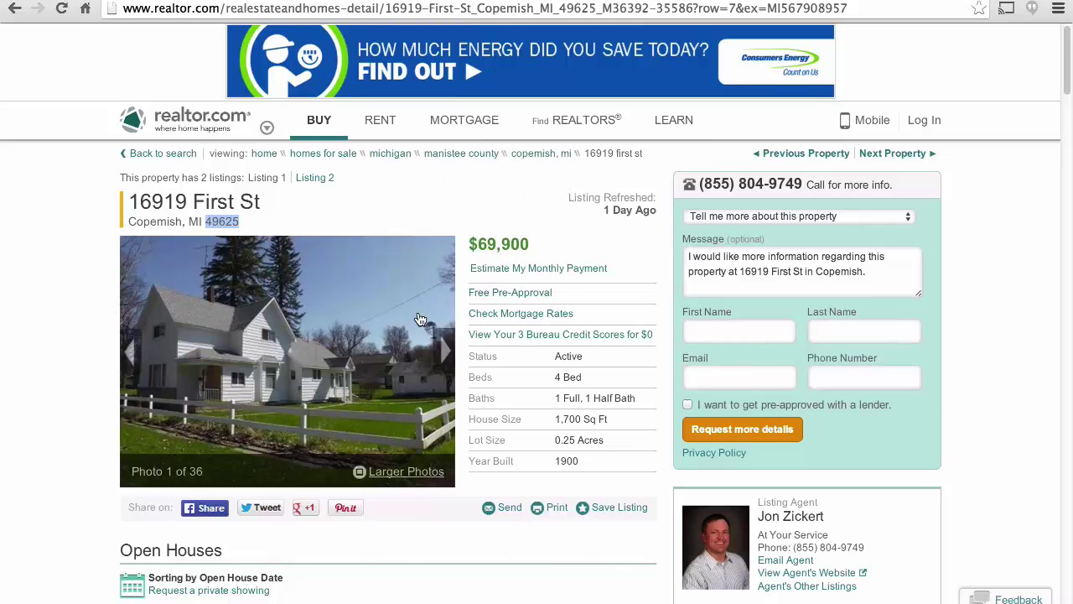
Copy the full property description from realtor.com into the WordPress listing body.
scroll(420, 319, "down", 3)
scroll(419, 319, "down", 2)
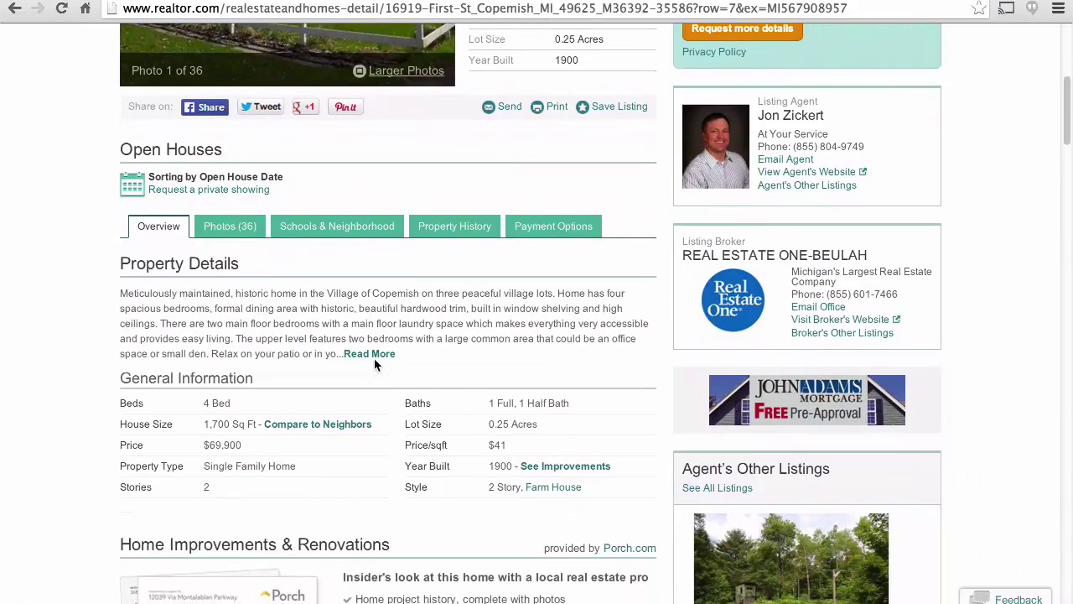
left_click(372, 355)
left_click_drag(557, 414, 120, 293)
key("ctrl+c")
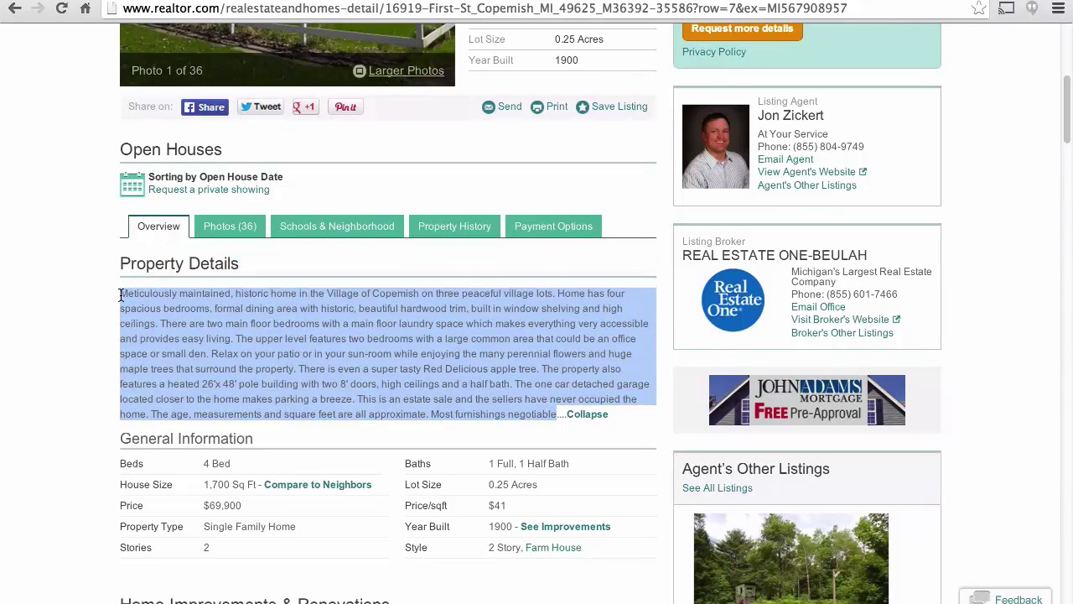
left_click(279, 2)
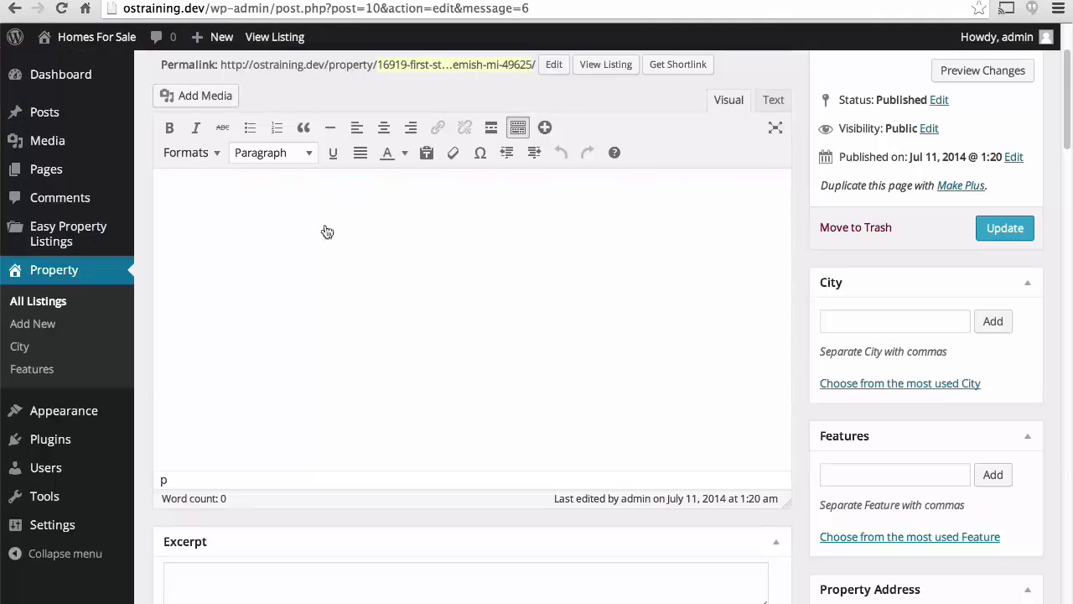
key("ctrl+v")
scroll(692, 185, "up", 2)
scroll(695, 183, "down", 1)
scroll(695, 184, "up", 2)
scroll(695, 184, "up", 3)
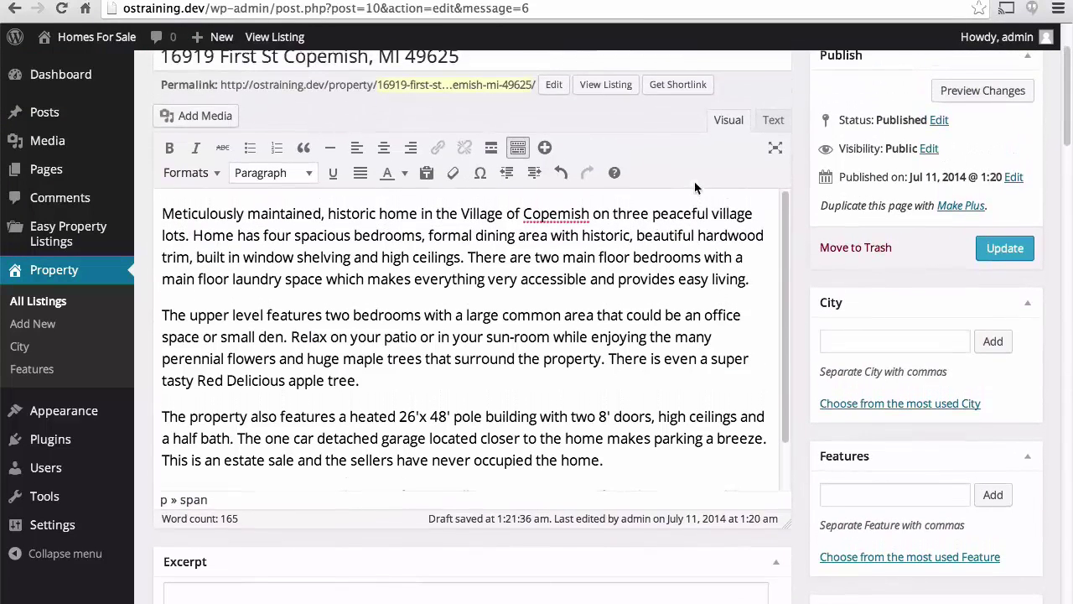
Add the city Copemish to the listing.
left_click(853, 341)
type("Copemish")
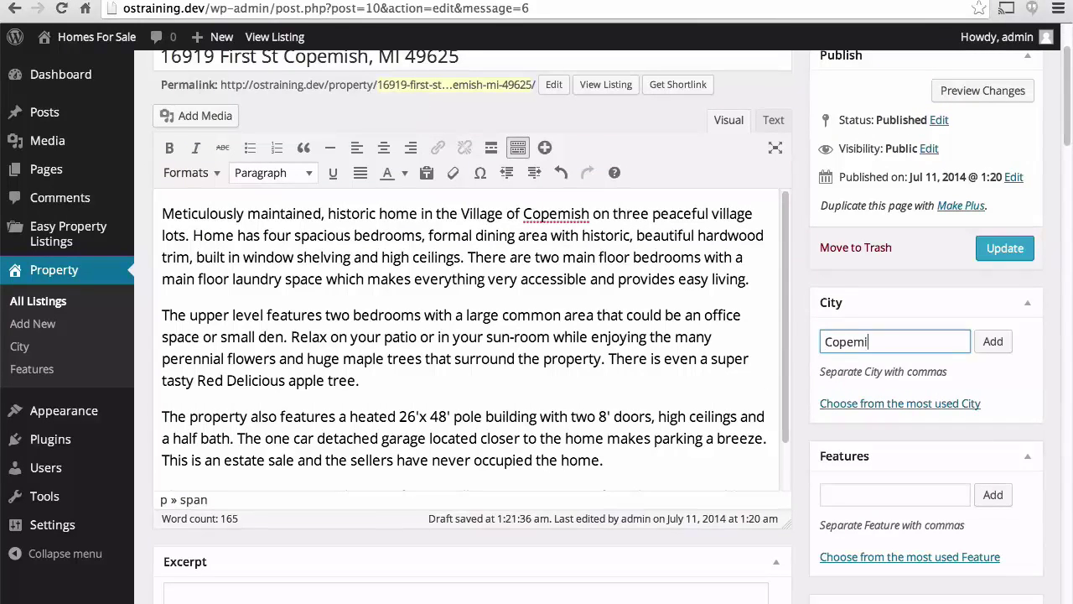
left_click(1002, 349)
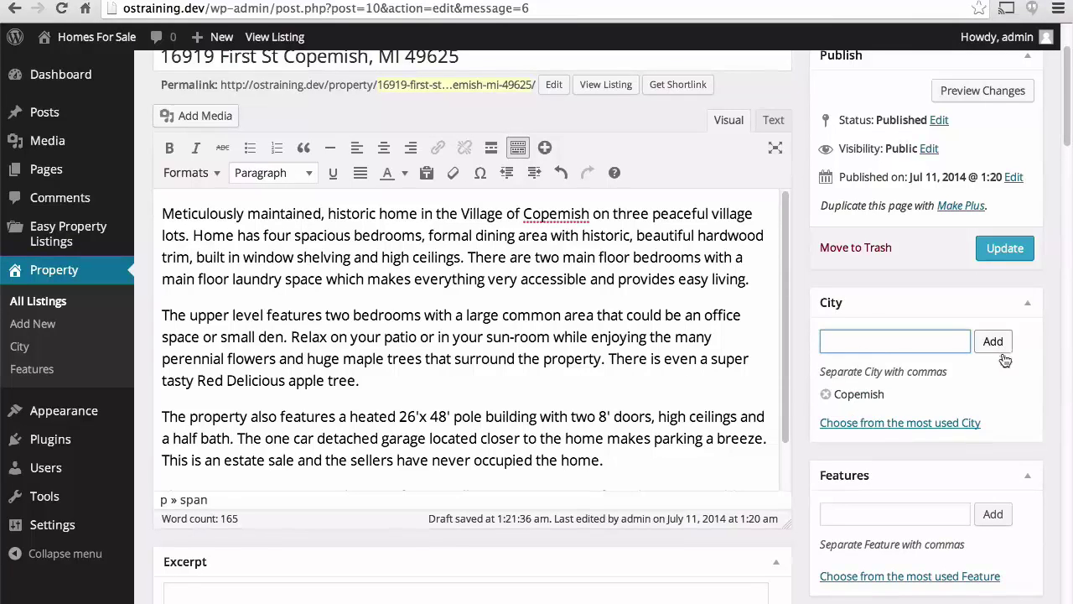
Uncheck Allow comments and Allow trackbacks and pingbacks under Discussion.
scroll(988, 396, "down", 2)
scroll(987, 396, "down", 5)
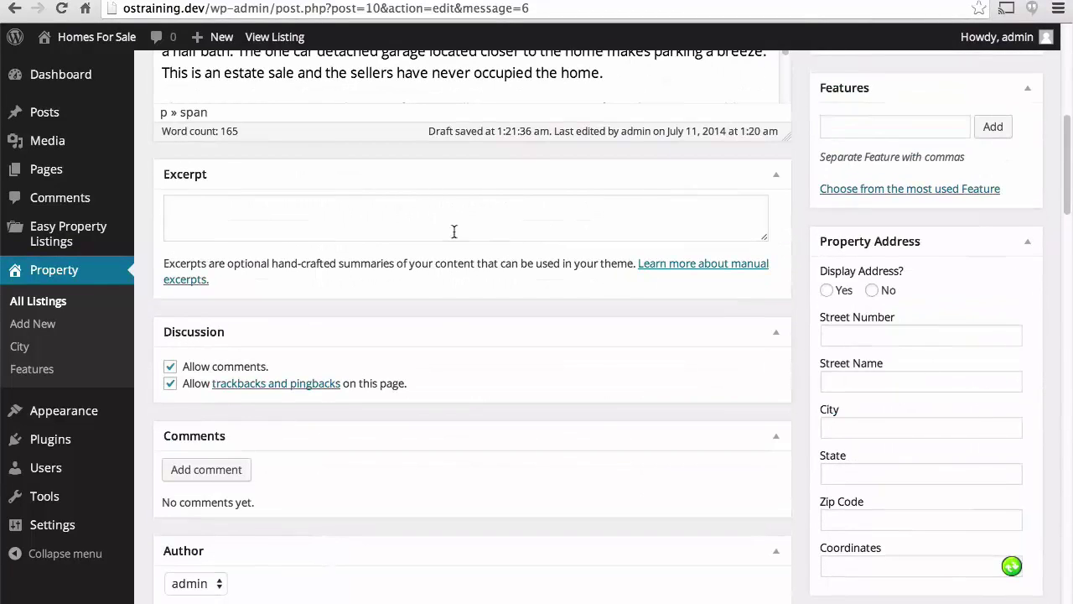
left_click(170, 367)
left_click(170, 384)
scroll(216, 285, "down", 5)
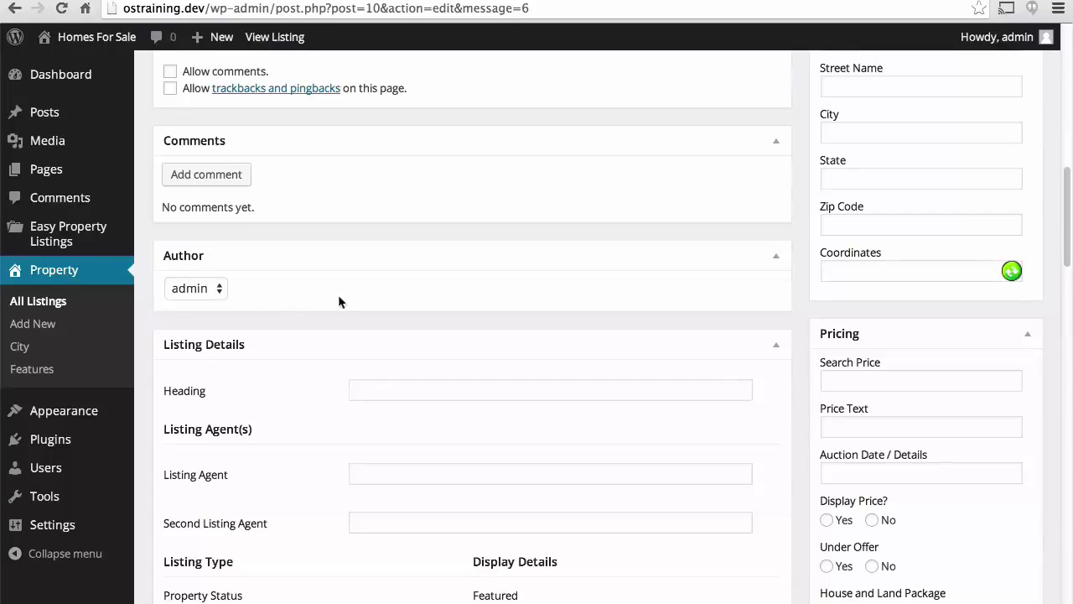
scroll(351, 302, "up", 4)
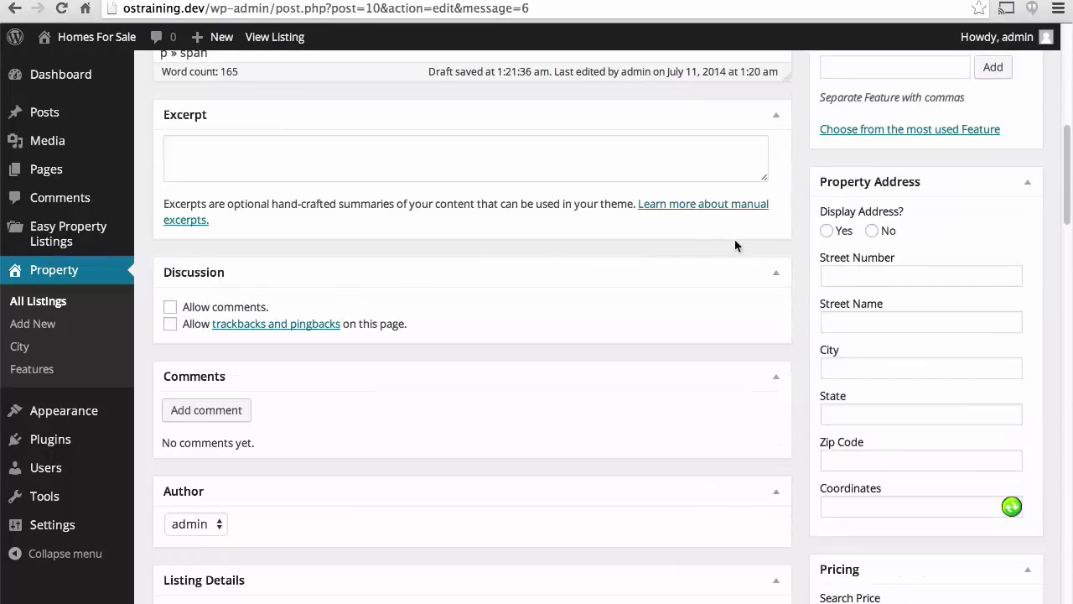
left_click(828, 231)
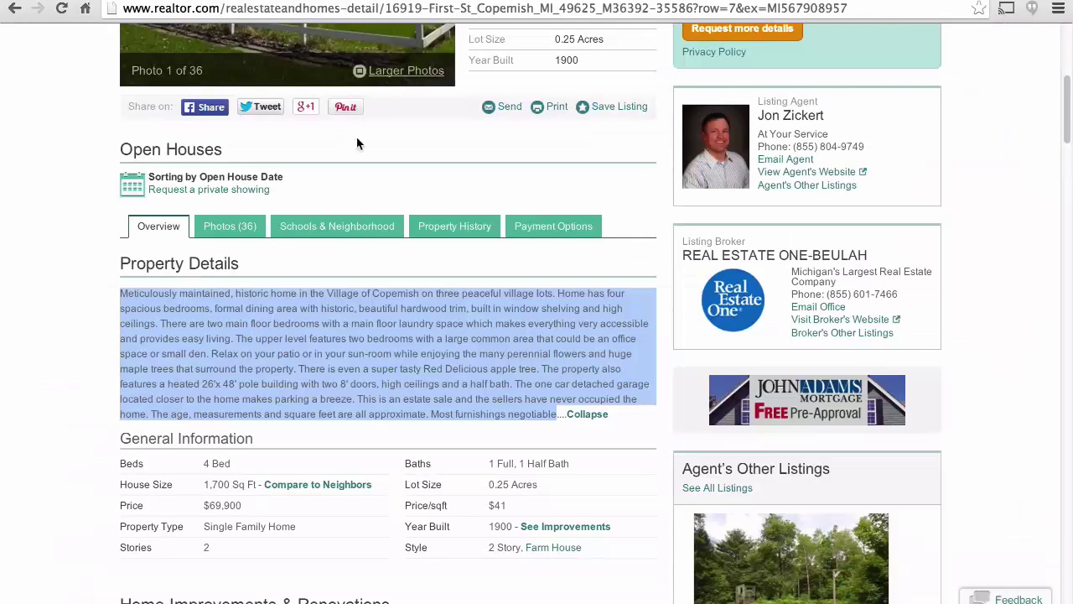
scroll(359, 142, "up", 5)
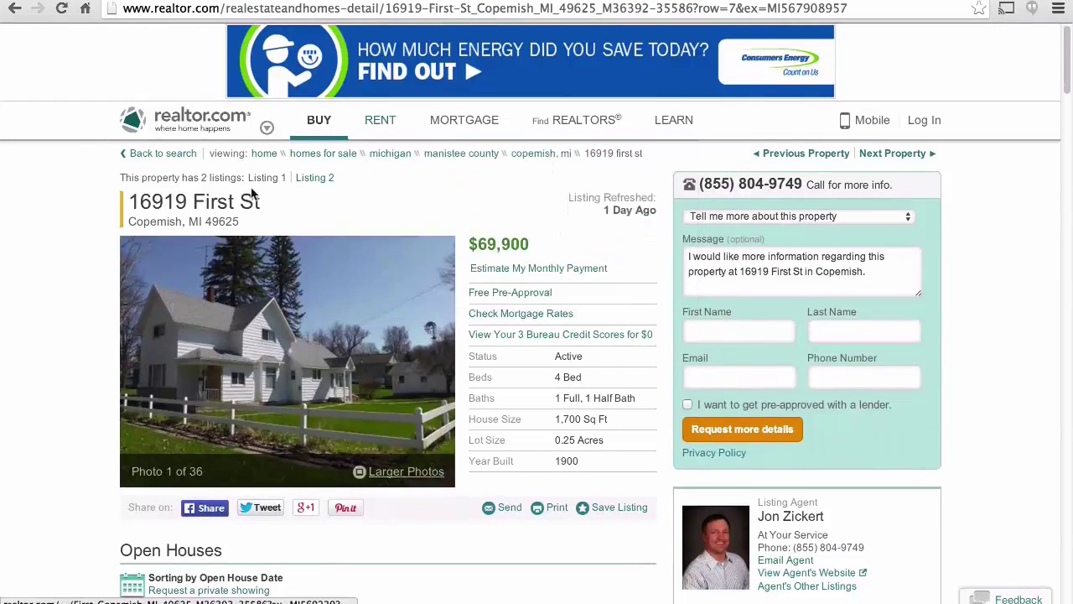
double_click(245, 199)
left_click_drag(243, 196, 178, 195)
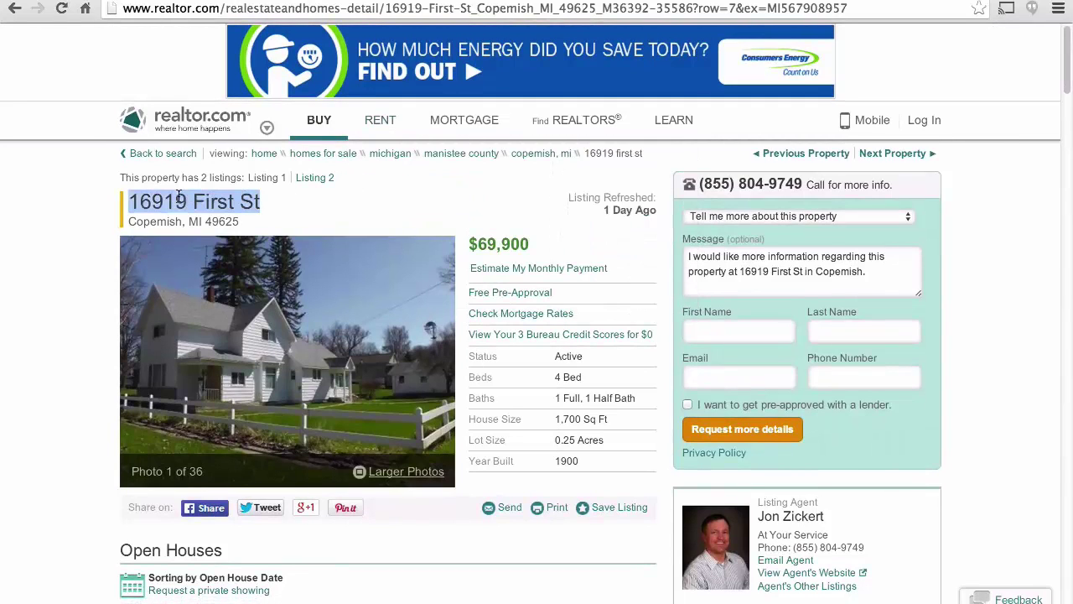
double_click(179, 195)
key("ctrl+c")
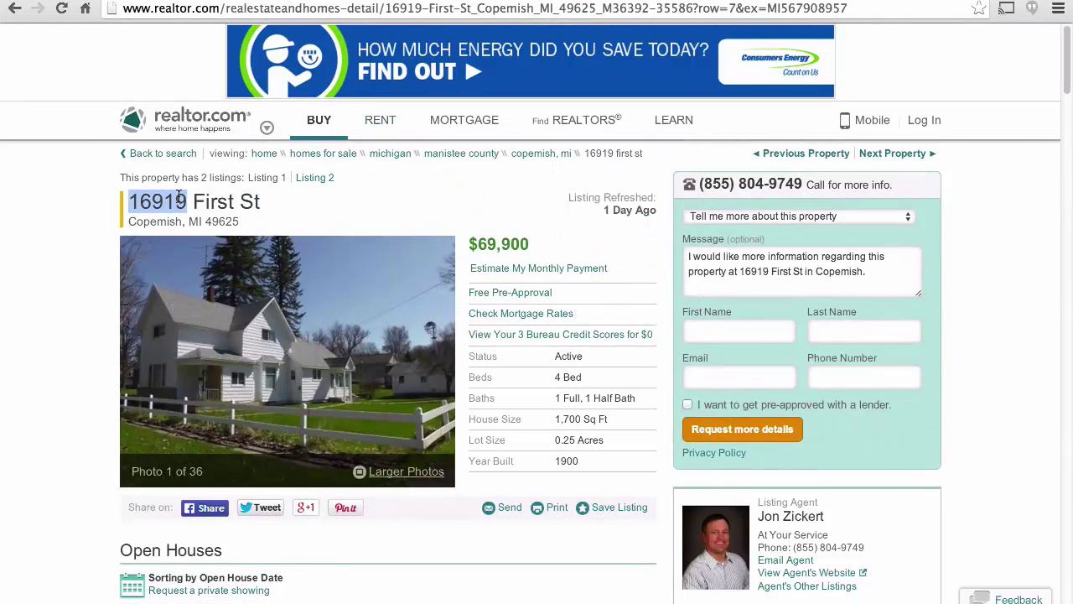
key("ctrl+Tab")
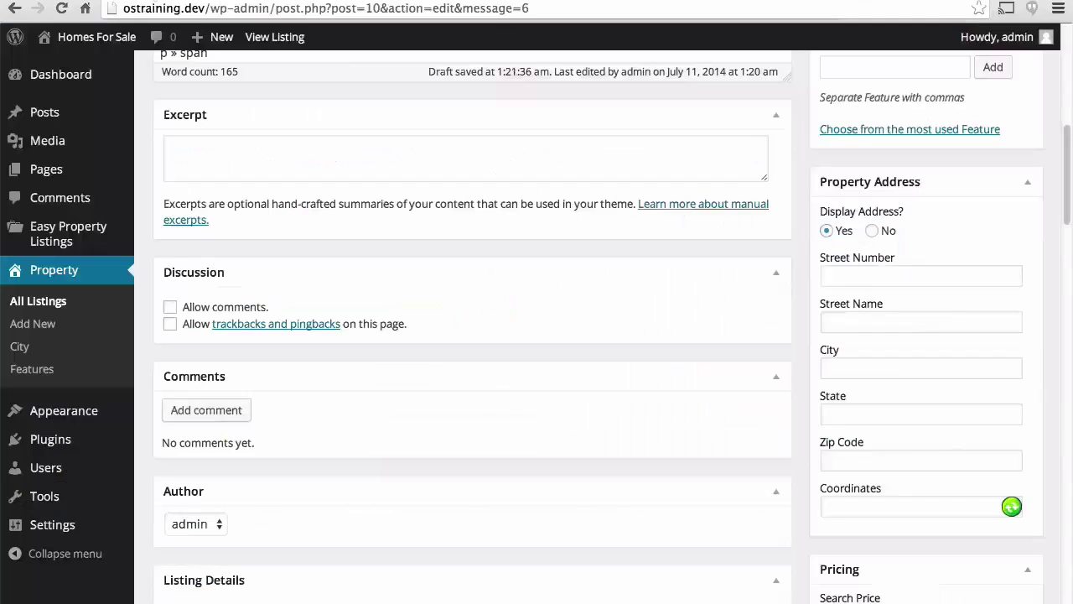
left_click(888, 276)
key("ctrl+v")
key("Tab")
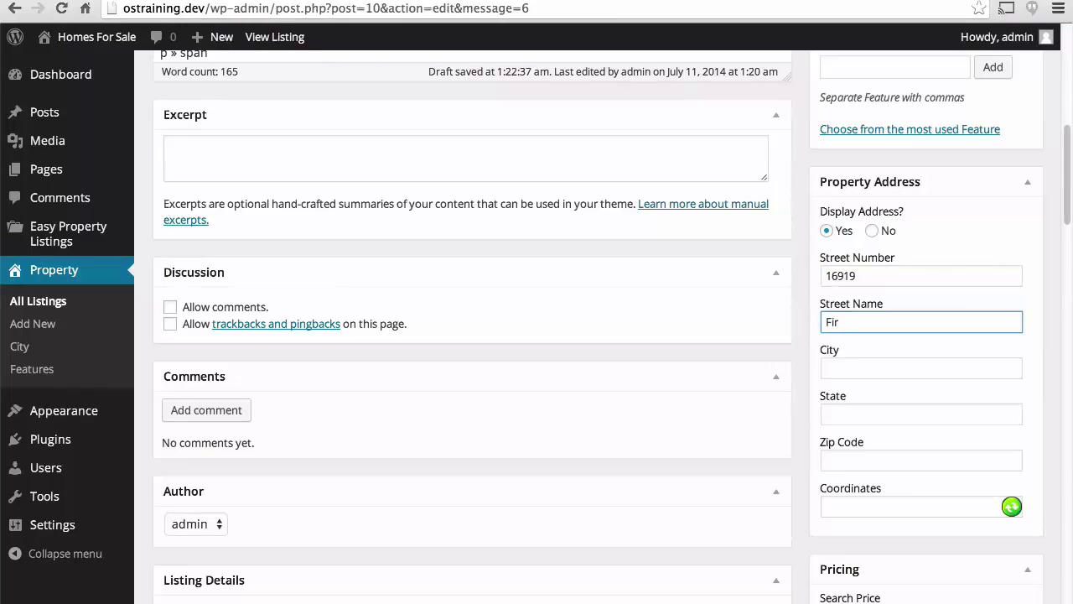
key("Tab")
type("Copemish")
key("Tab")
type("MI")
key("Tab")
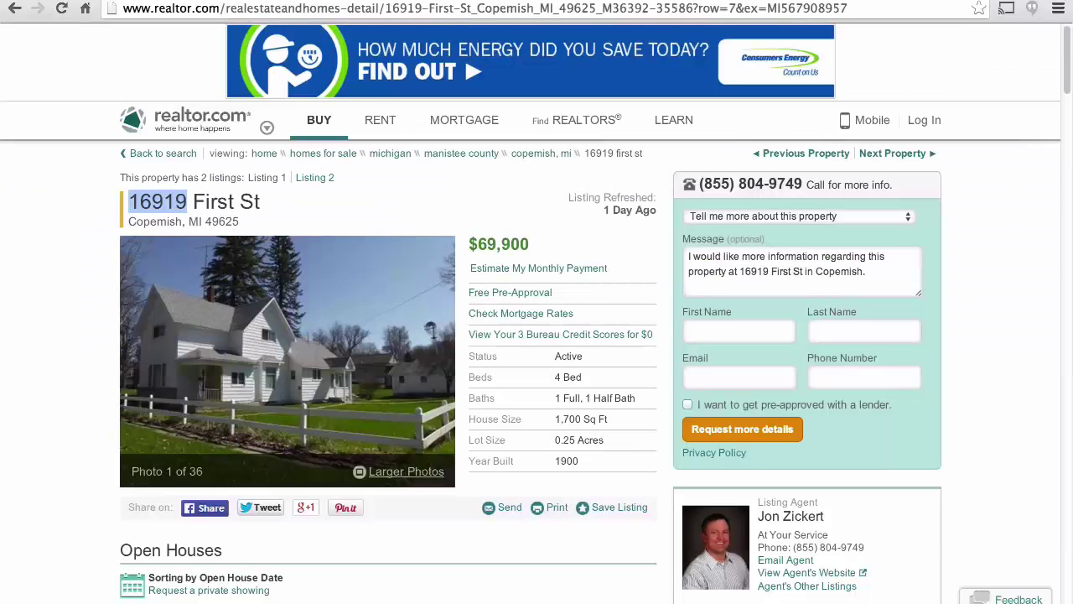
Set the zip code to 49625 and generate the map coordinates with the geocode button.
double_click(223, 220)
key("ctrl+c")
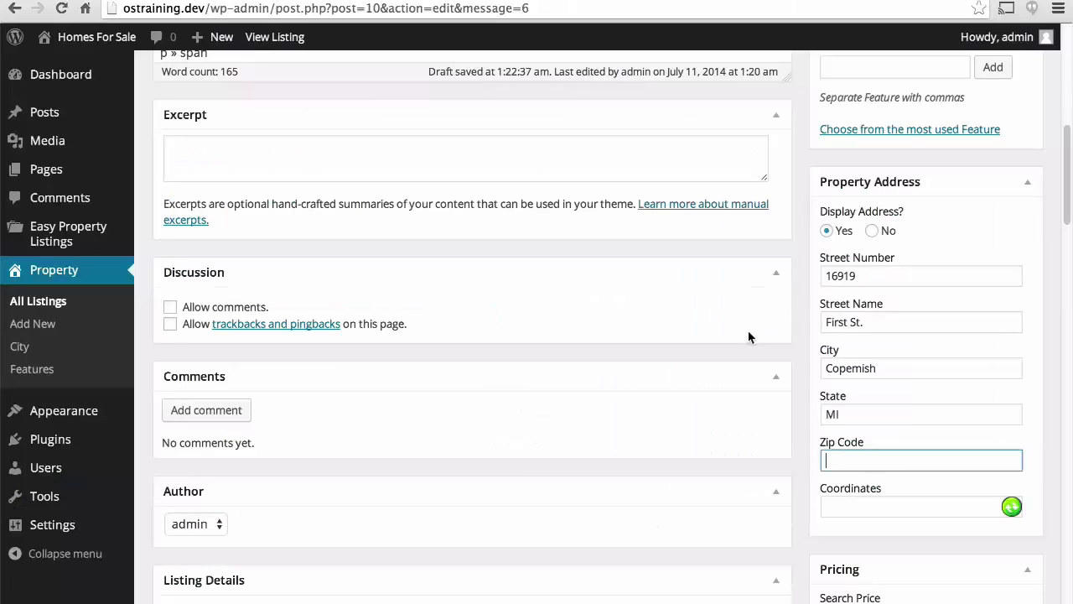
left_click(863, 463)
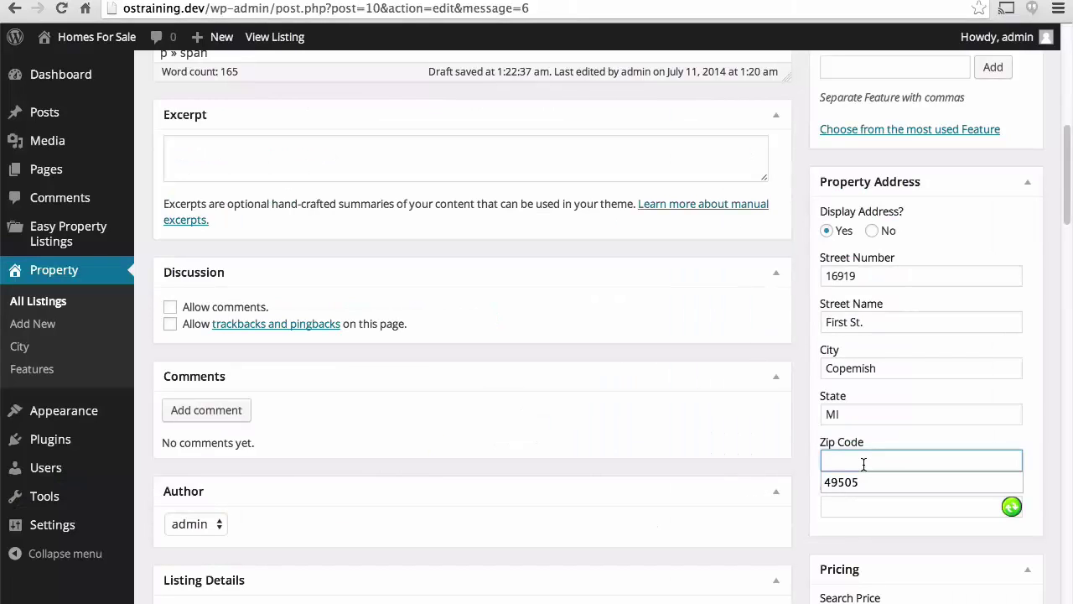
key("ctrl+v")
left_click(938, 444)
left_click(1011, 506)
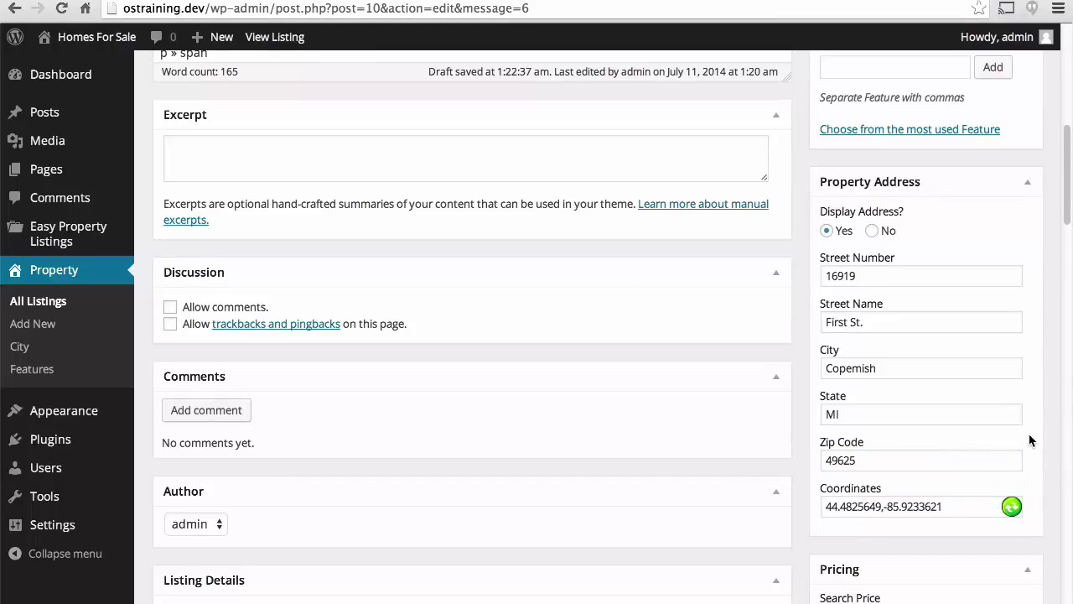
scroll(1029, 434, "down", 2)
scroll(1028, 434, "down", 5)
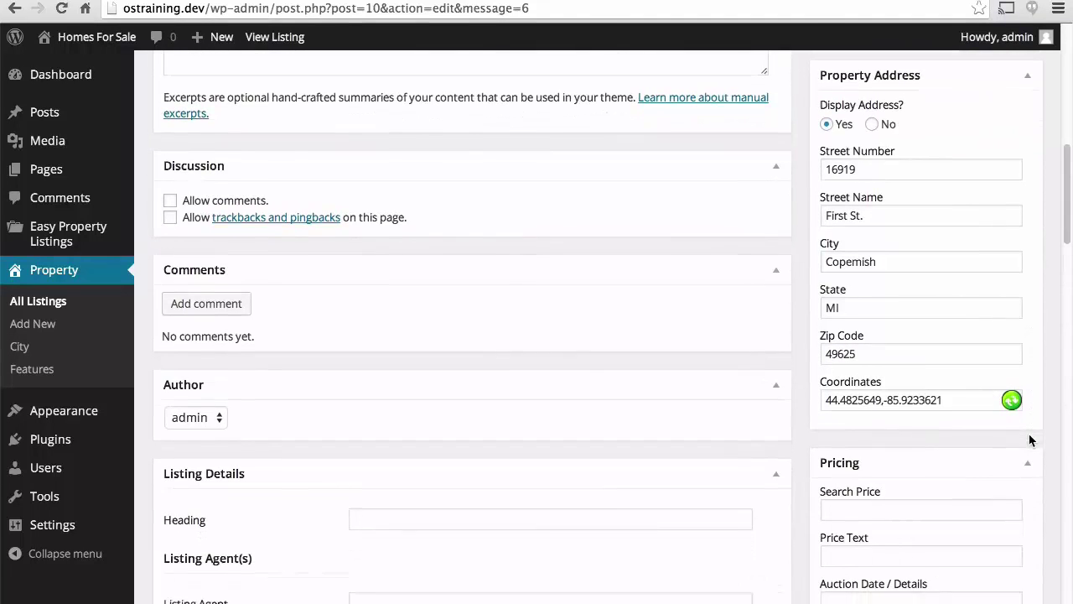
Enter a Search Price of 69000, removing the comma from 69,000.
scroll(1028, 433, "down", 1)
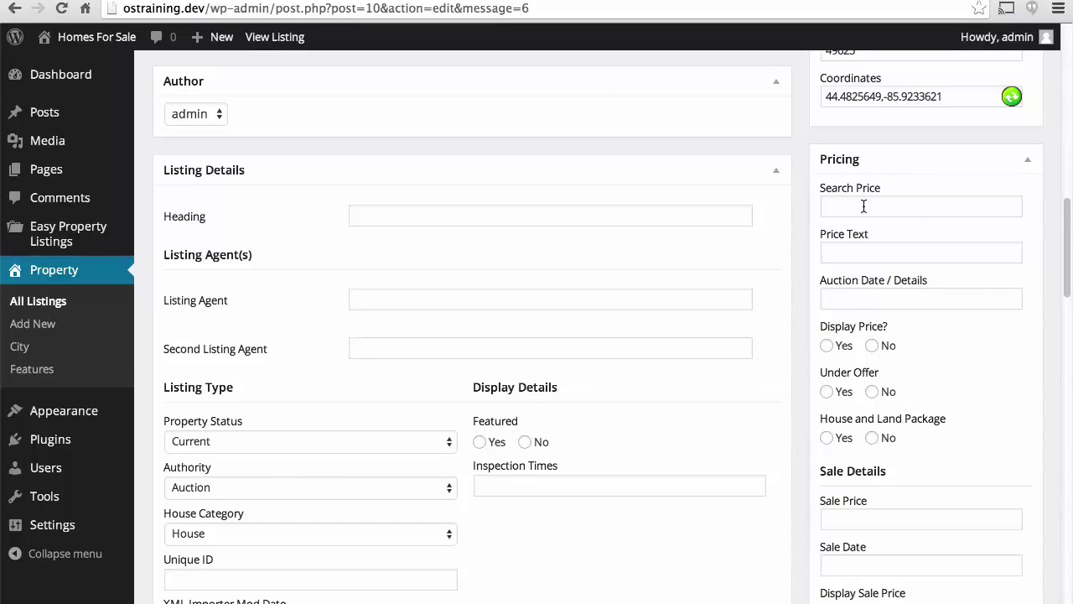
left_click(863, 206)
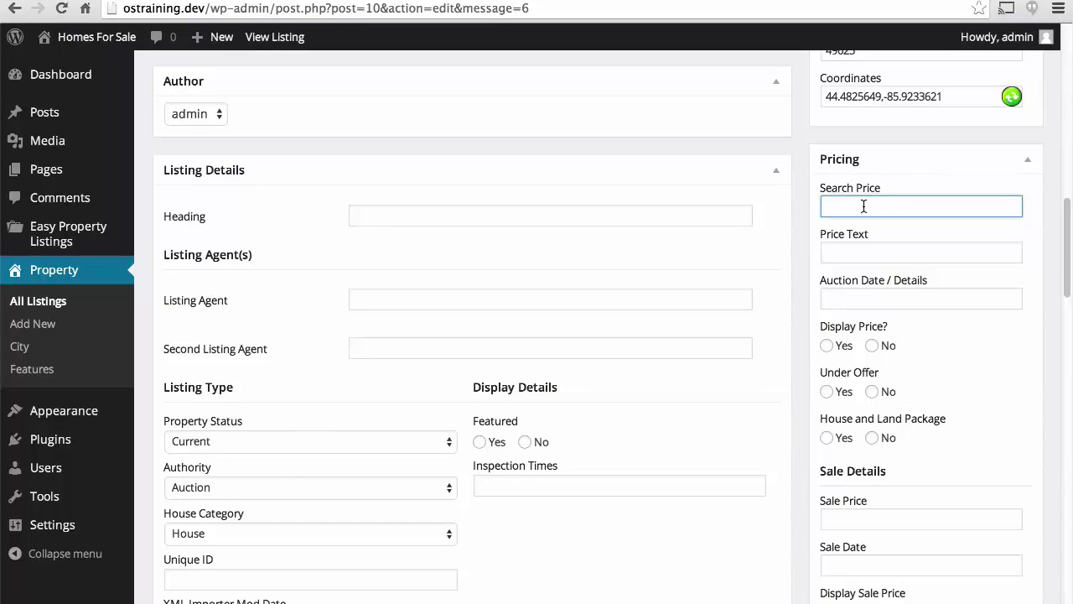
type("69,000")
key("Tab")
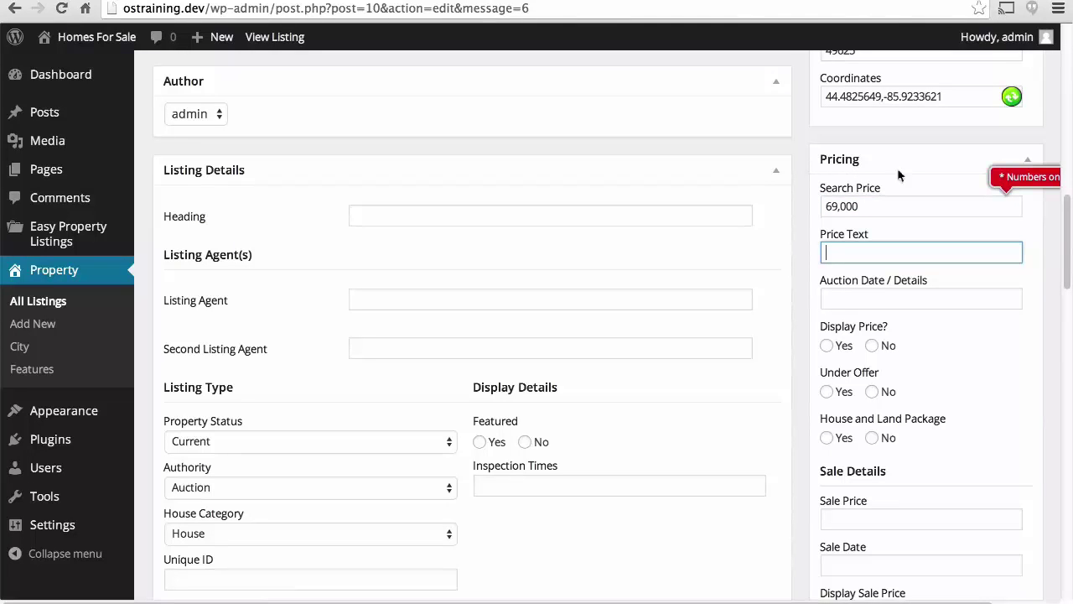
left_click(854, 208)
key("Left")
key("Left")
key("BackSpace")
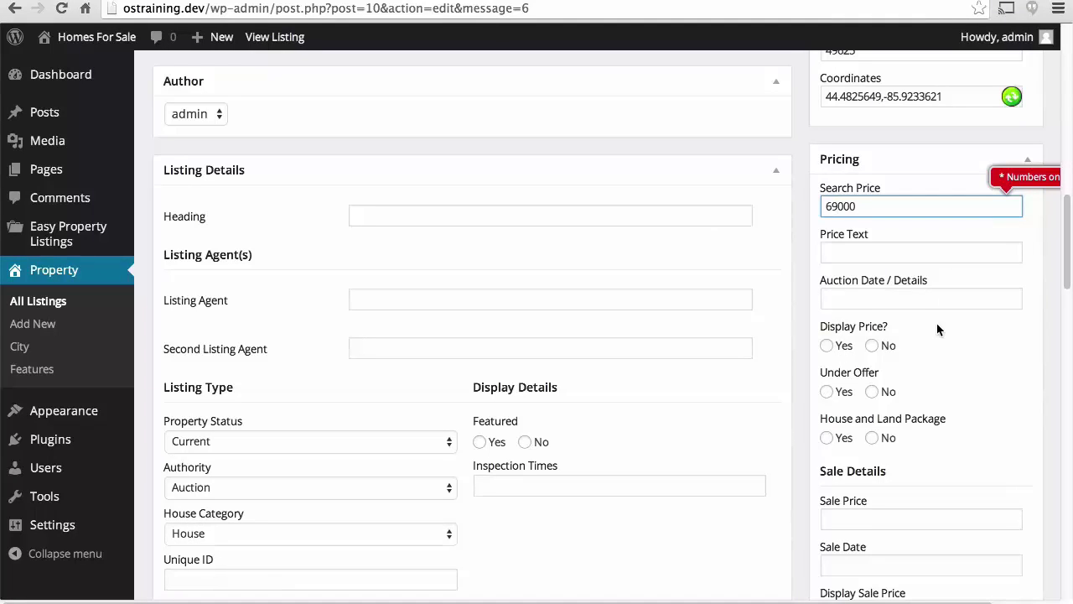
Set Display Price? to Yes.
left_click(829, 347)
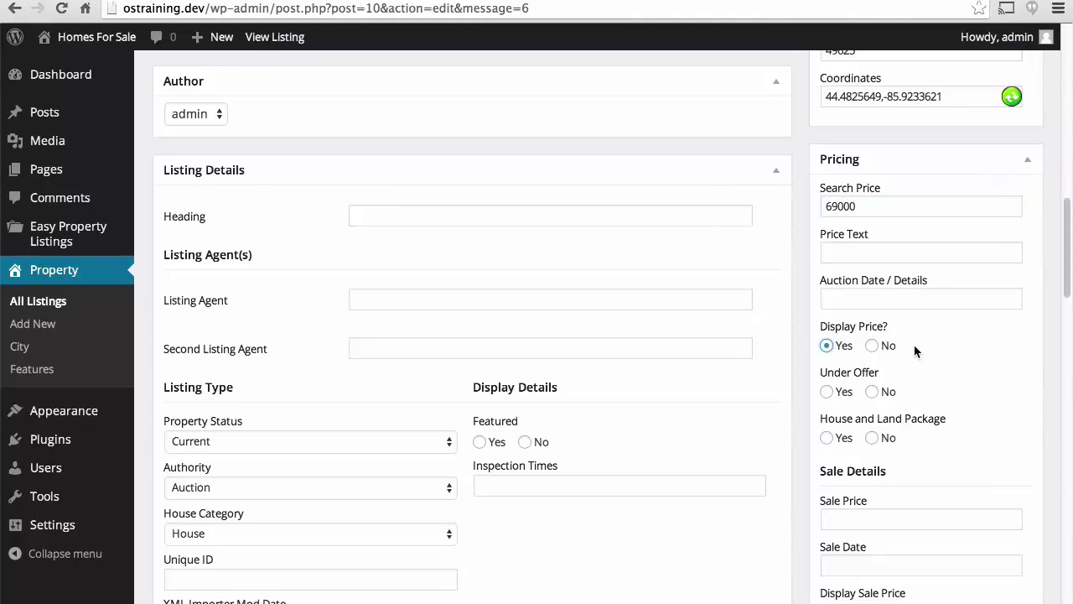
scroll(914, 345, "down", 5)
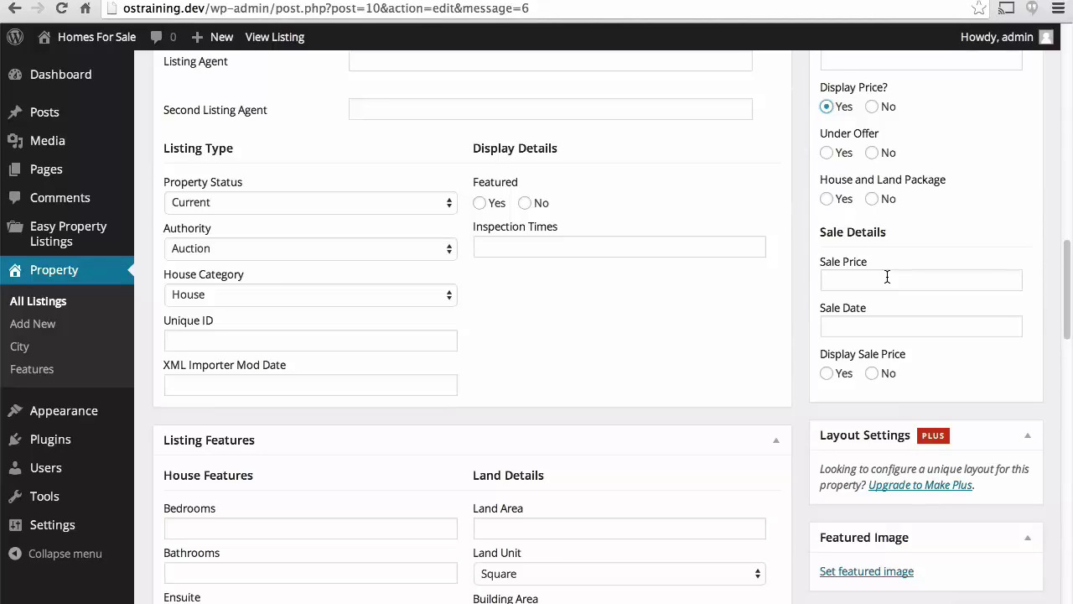
scroll(887, 276, "up", 4)
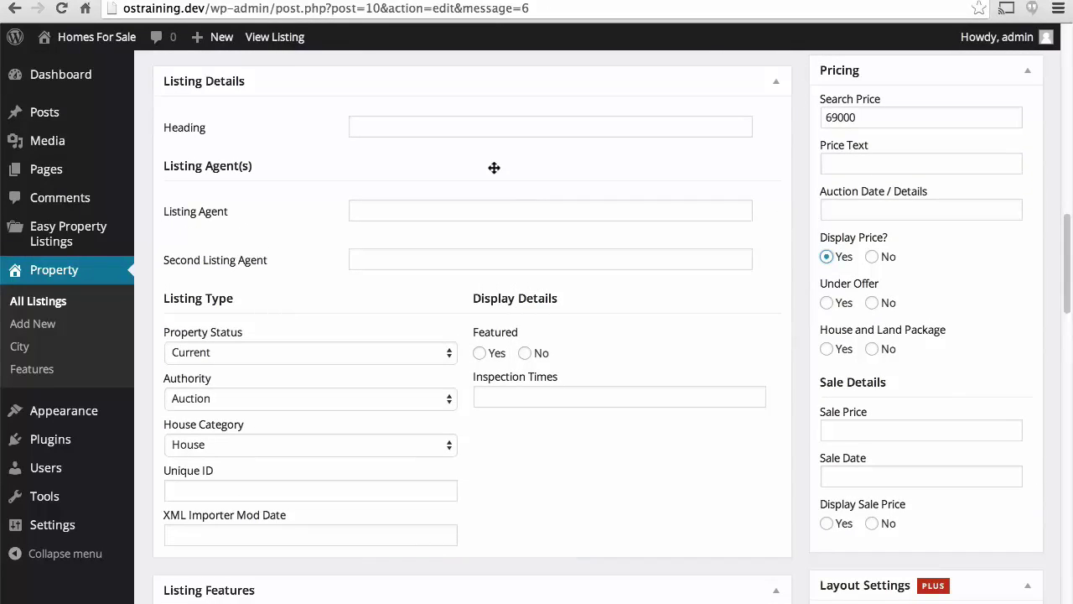
Enter the heading 'Beautiful Farm Home' and the listing agent's name.
left_click(432, 130)
type("Beautiful Far")
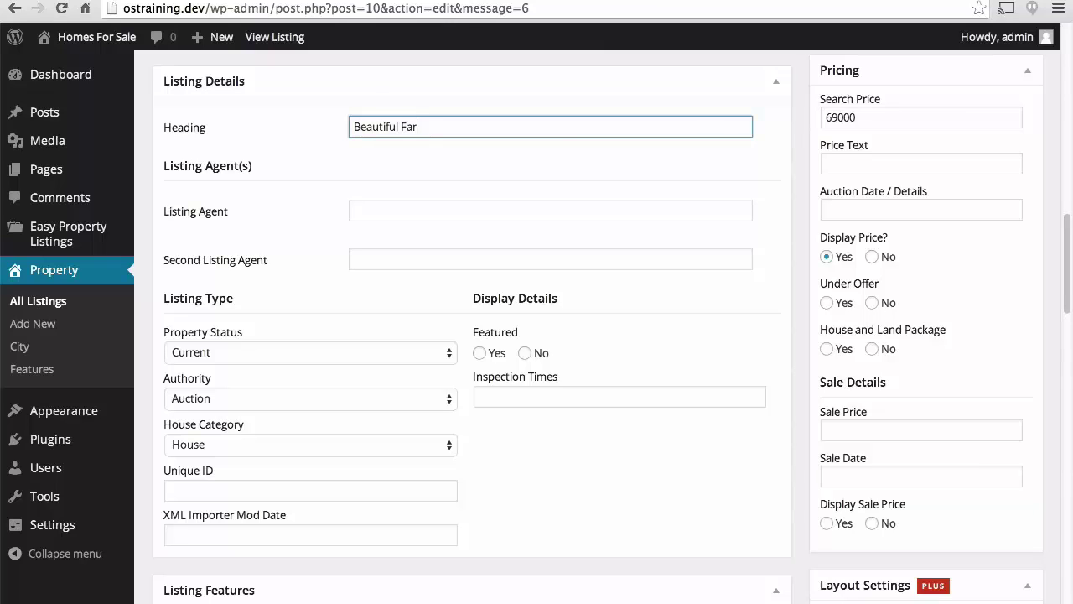
type("m Home")
left_click(550, 210)
type("Steve Gates")
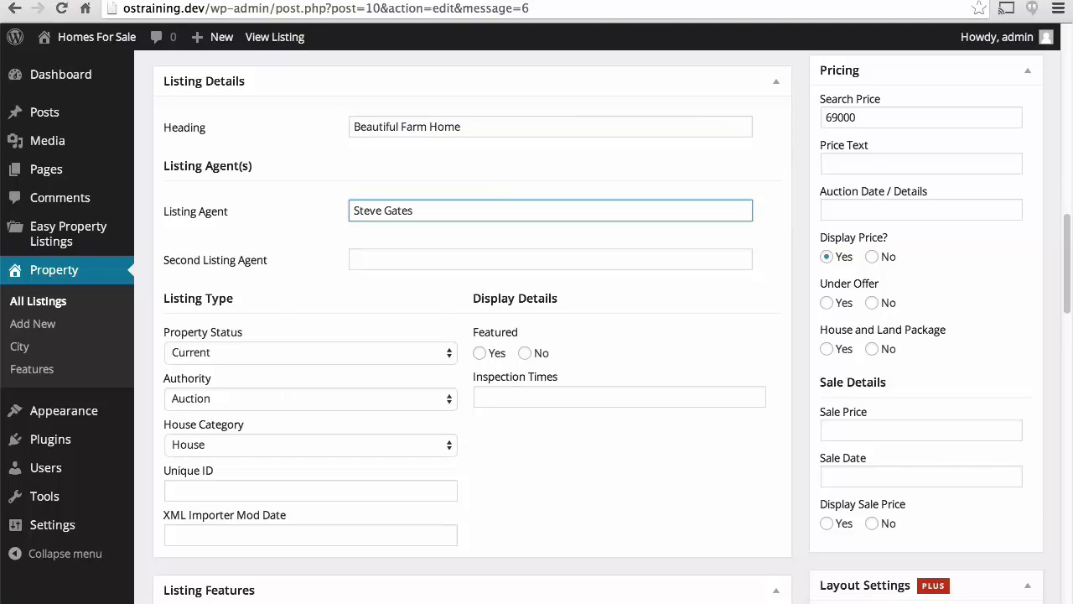
Keep Property Status Current, choose Sale for Authority, and keep House Category House.
scroll(357, 173, "down", 3)
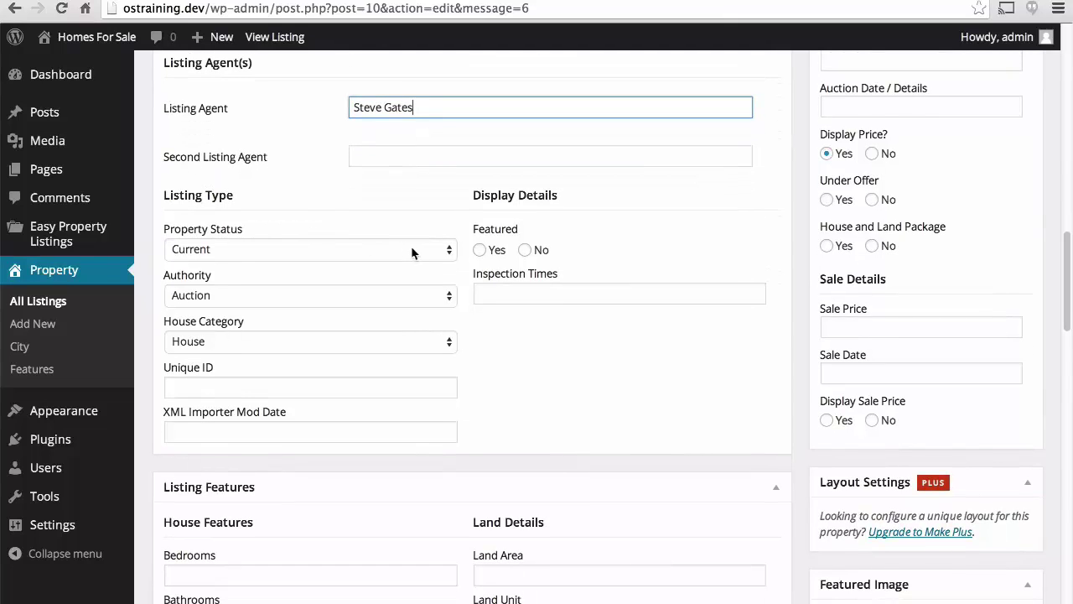
left_click(446, 251)
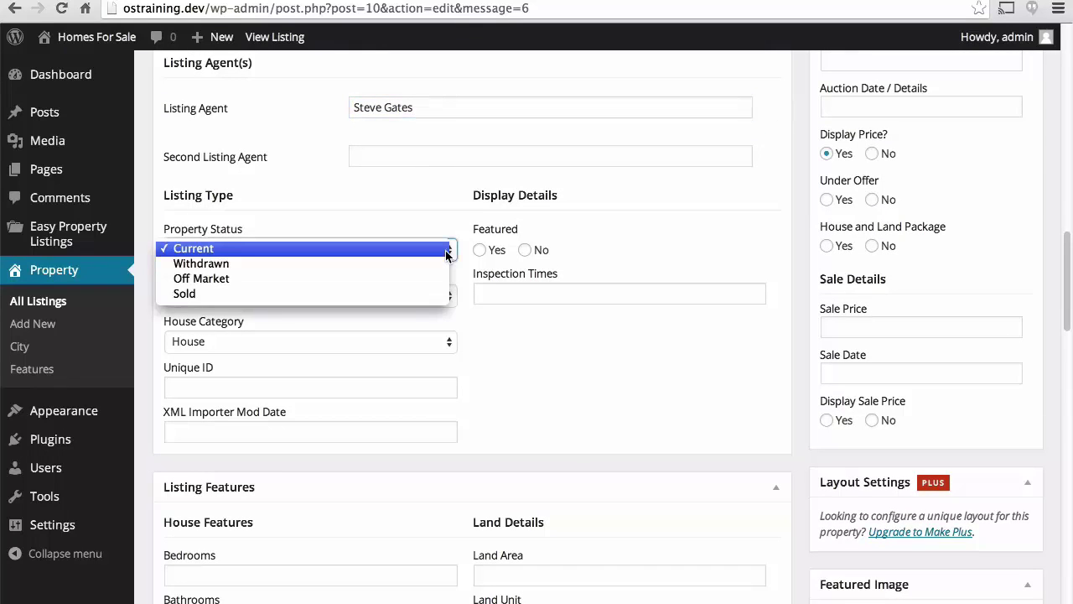
left_click(446, 251)
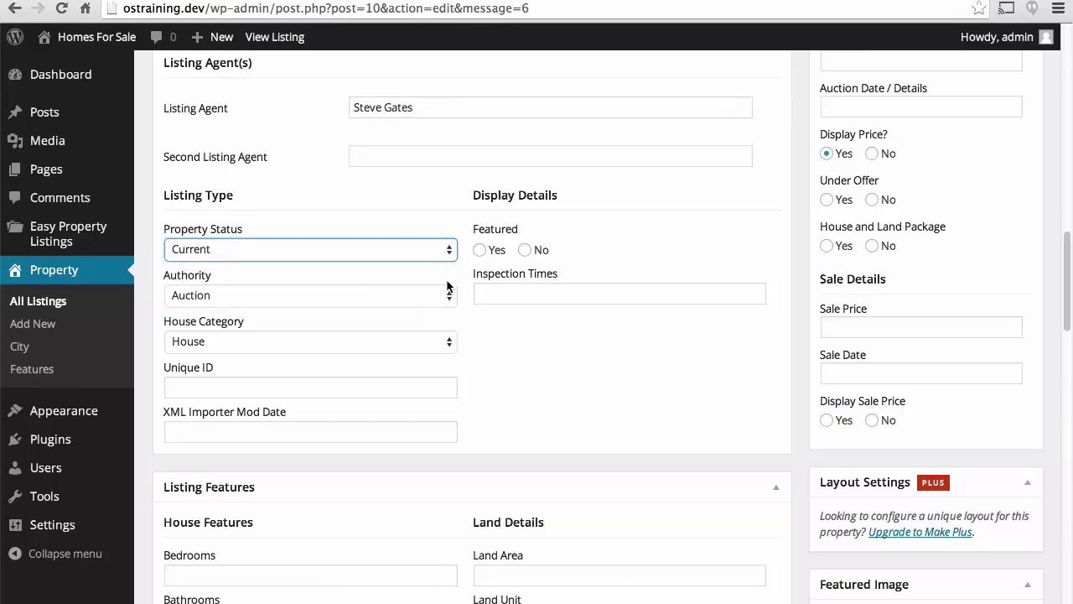
left_click(445, 295)
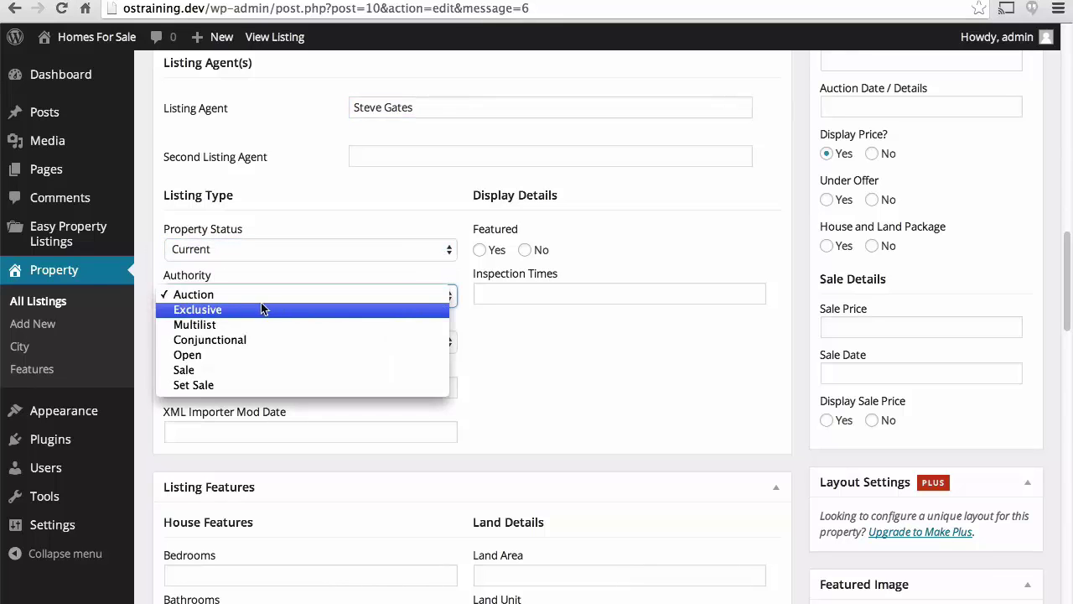
left_click(247, 370)
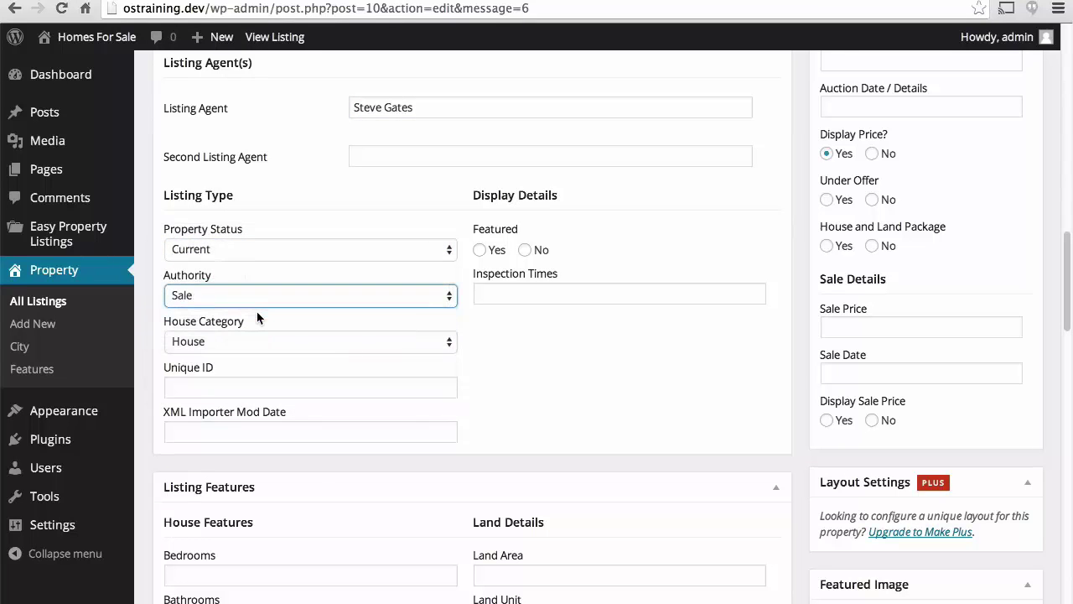
left_click(357, 342)
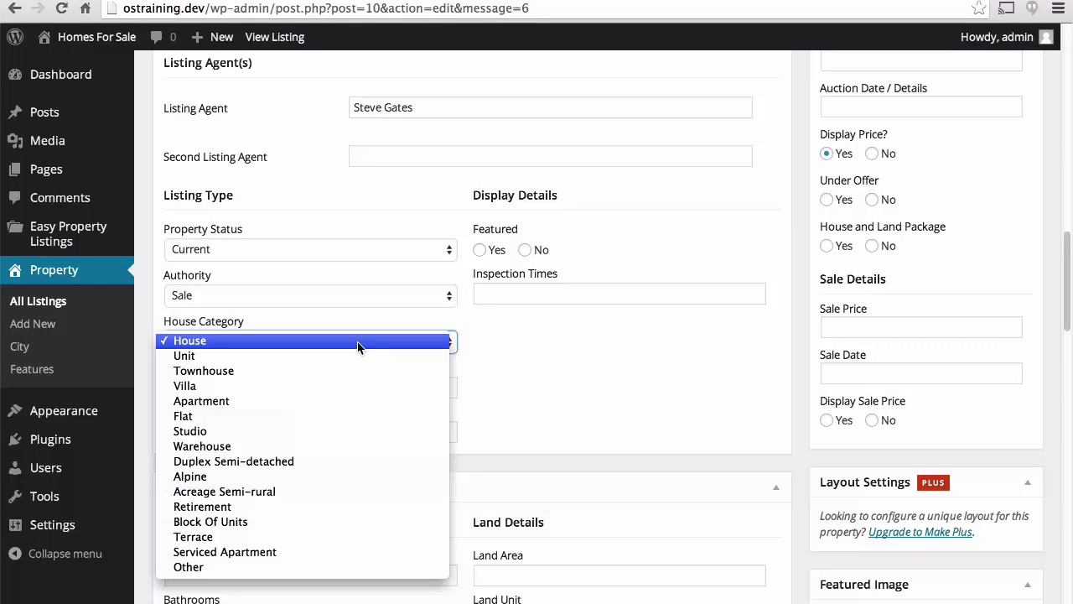
left_click(357, 342)
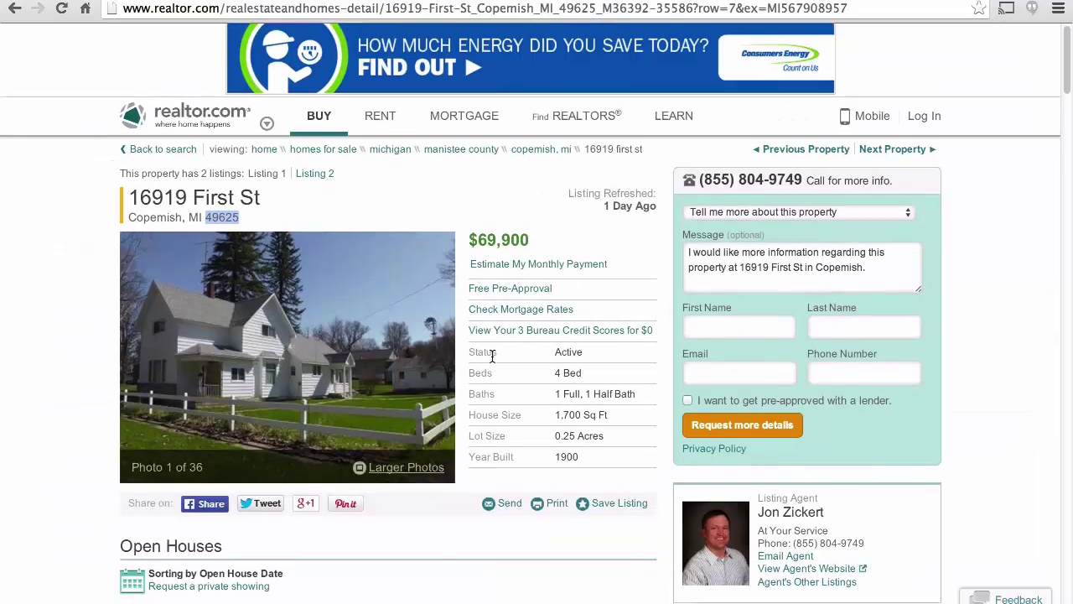
Copy the MLS ID 1783652 from realtor.com and paste it into the Unique ID field.
scroll(492, 352, "down", 5)
scroll(492, 356, "down", 2)
scroll(375, 273, "down", 6)
scroll(375, 273, "down", 11)
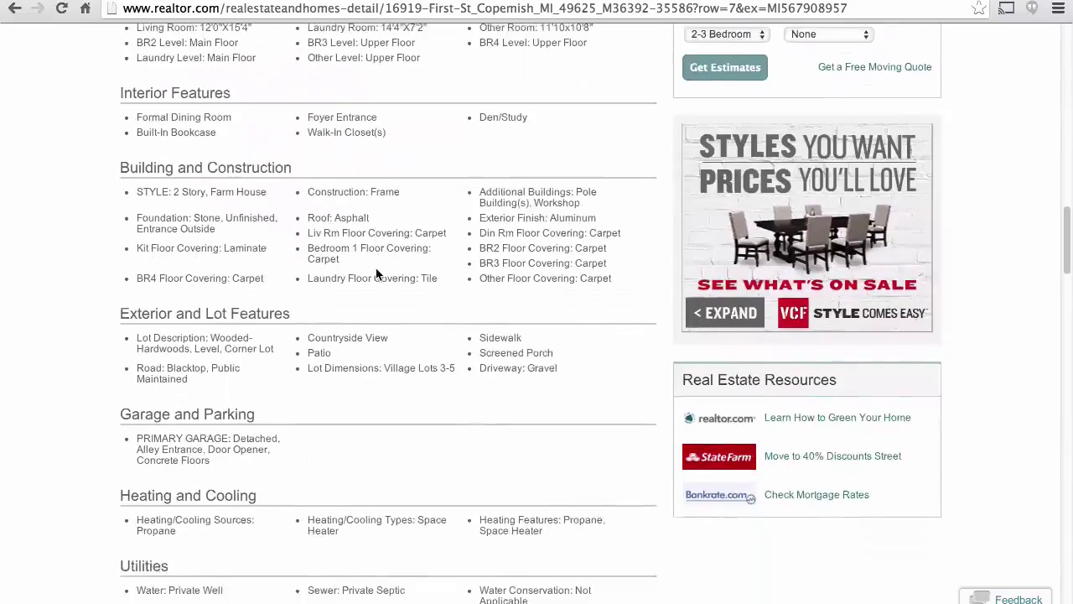
scroll(375, 274, "down", 1)
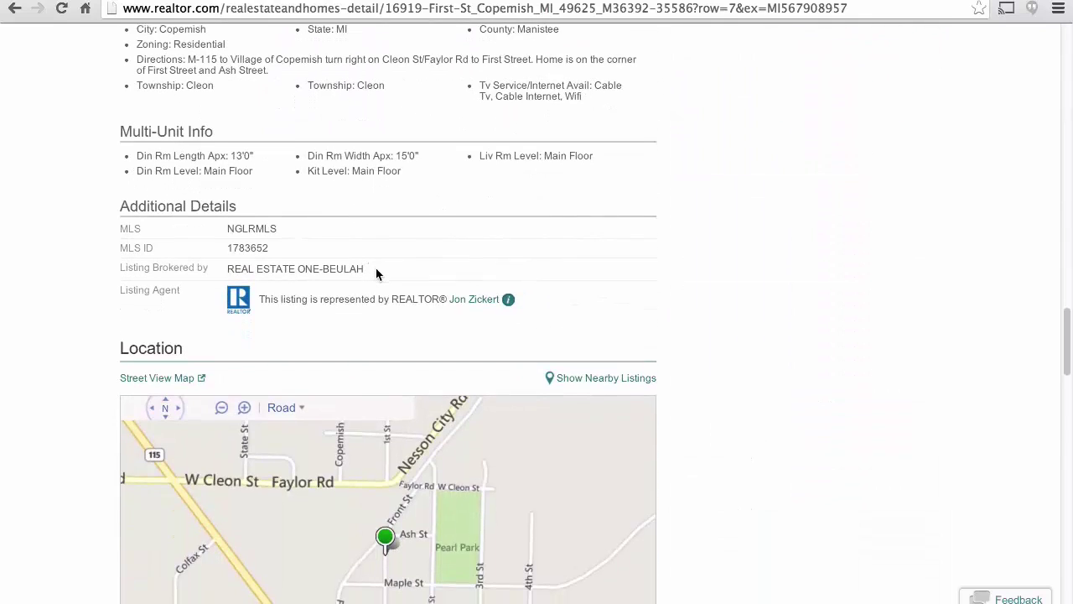
double_click(250, 247)
key("ctrl+c")
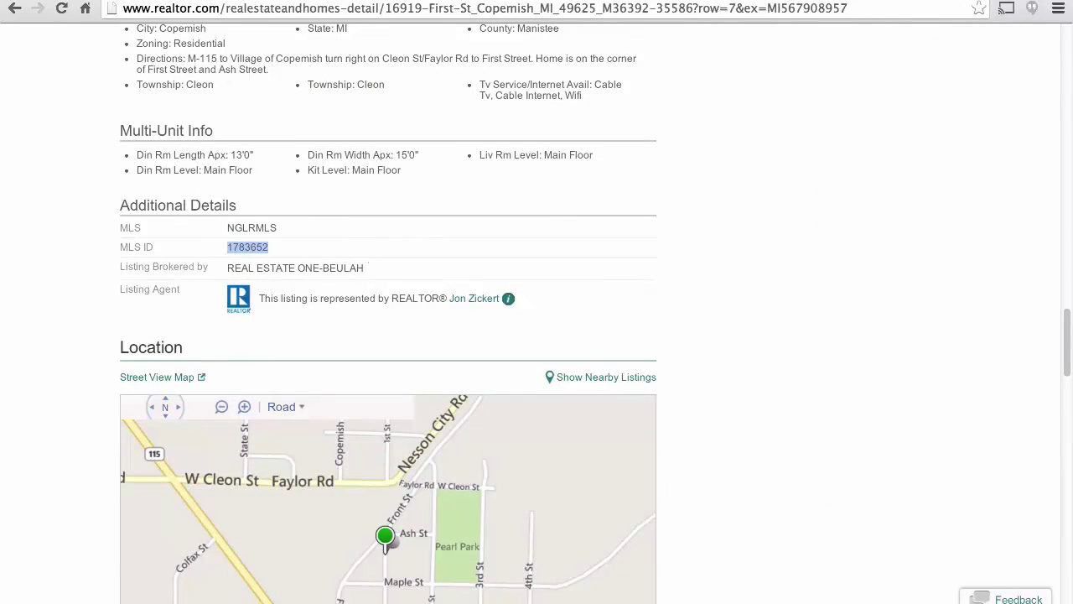
key("ctrl+Tab")
left_click(264, 388)
key("ctrl+v")
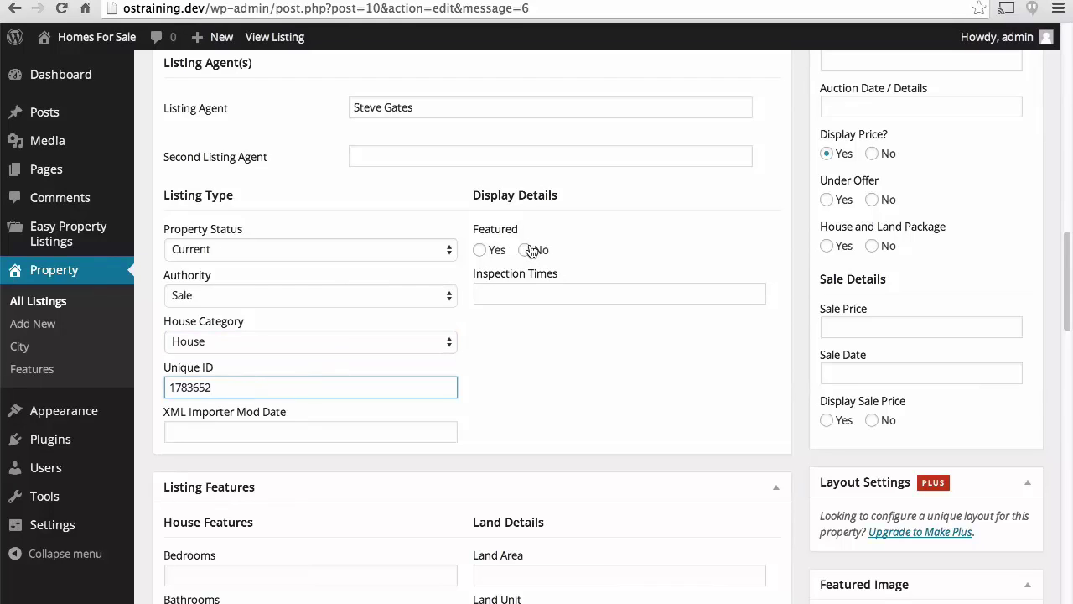
left_click(586, 358)
scroll(469, 252, "down", 5)
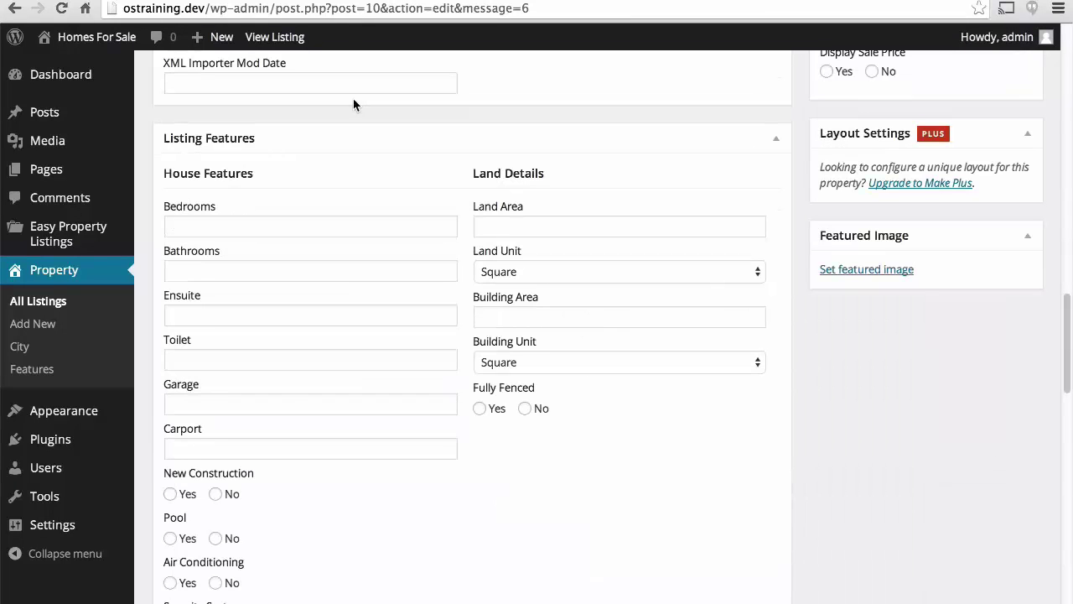
Update the listing, then scroll down to the Featured Image box.
scroll(353, 98, "up", 15)
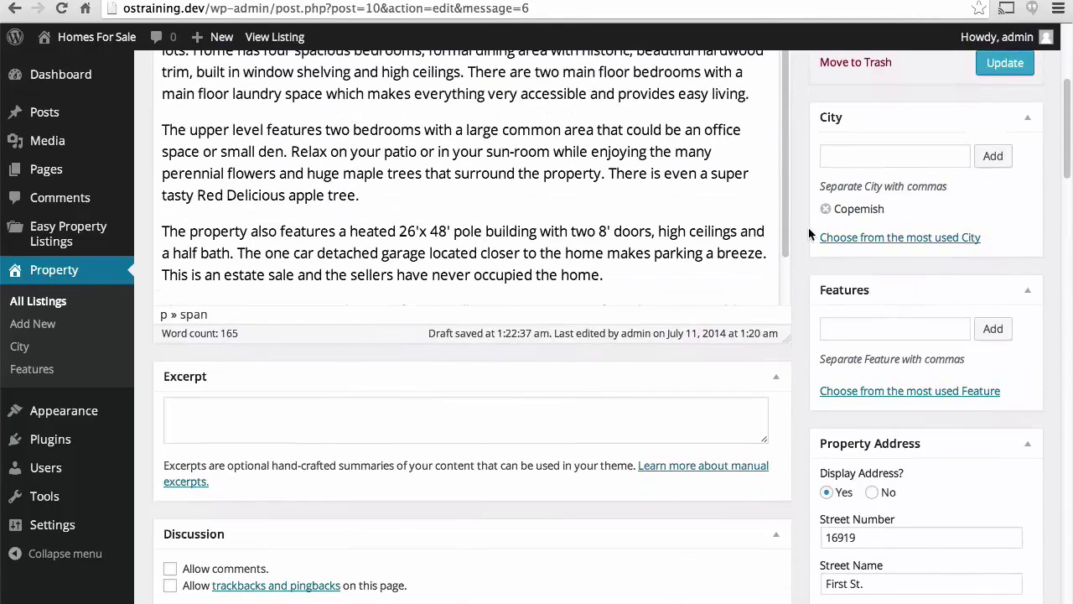
left_click(1004, 66)
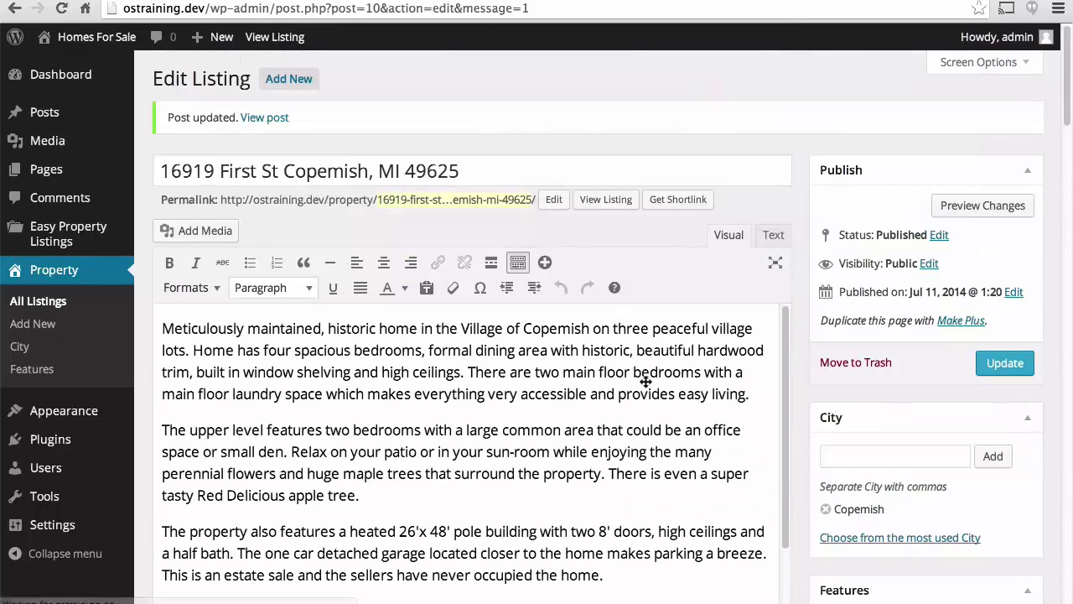
scroll(646, 382, "down", 5)
scroll(646, 381, "down", 10)
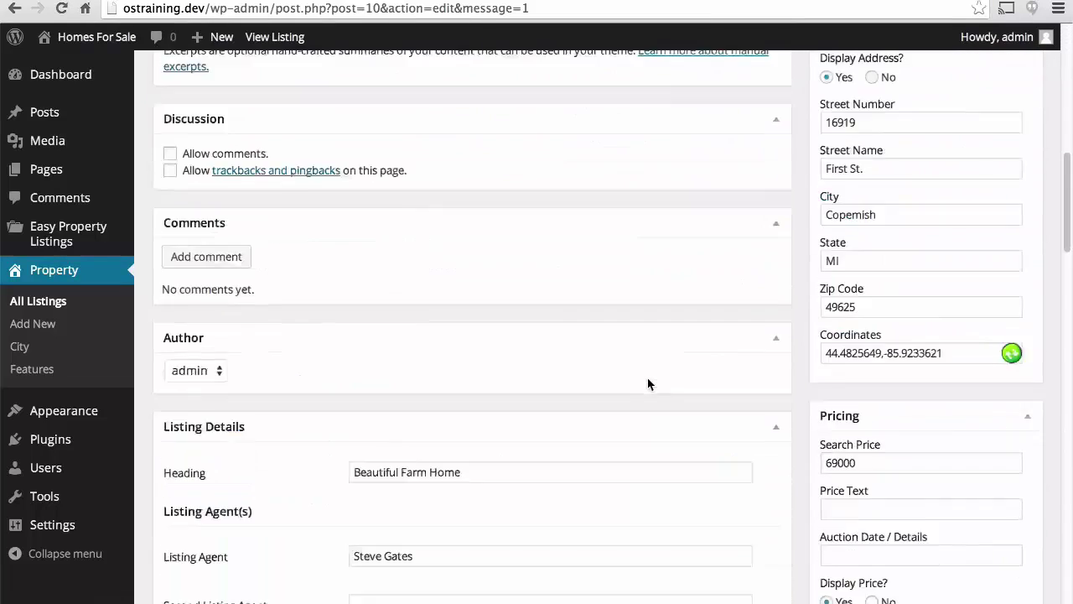
scroll(648, 384, "down", 10)
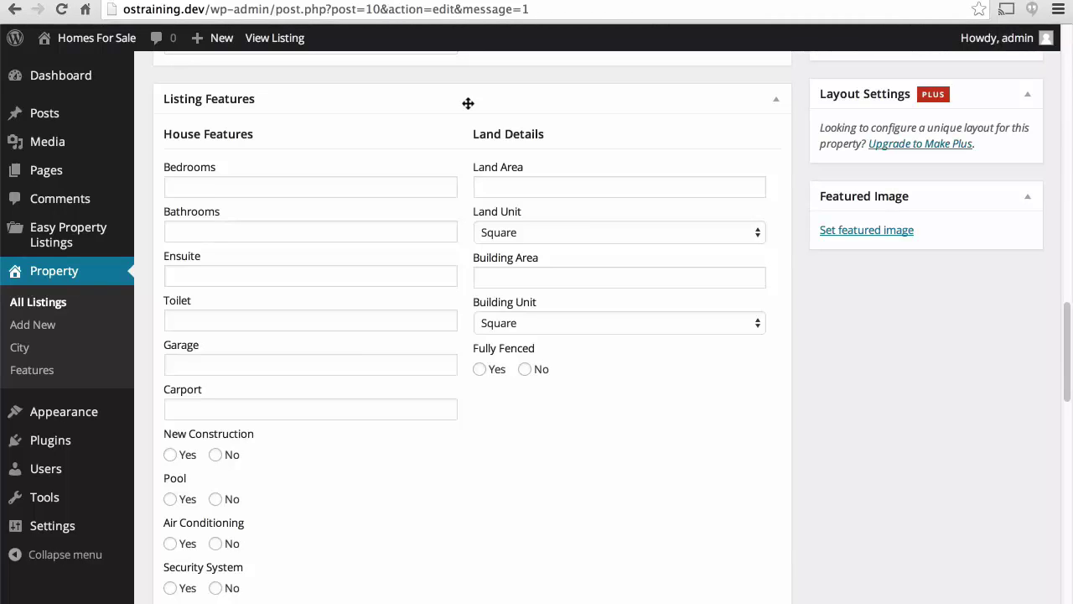
Upload the farmhouse photo l6817b144-m0o.jpg and set it as the featured image.
left_click(837, 231)
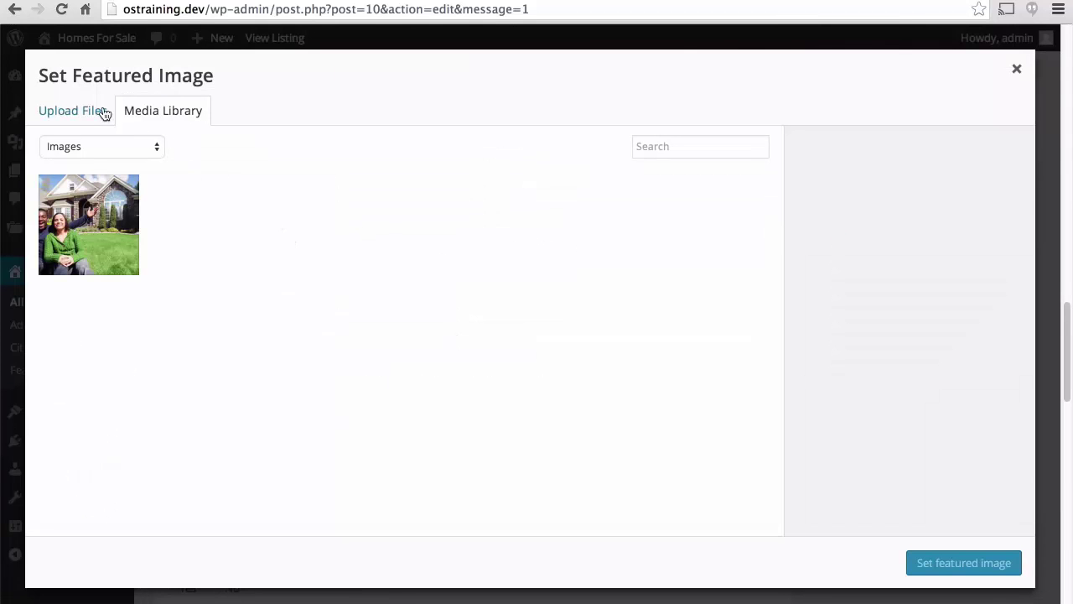
left_click(76, 115)
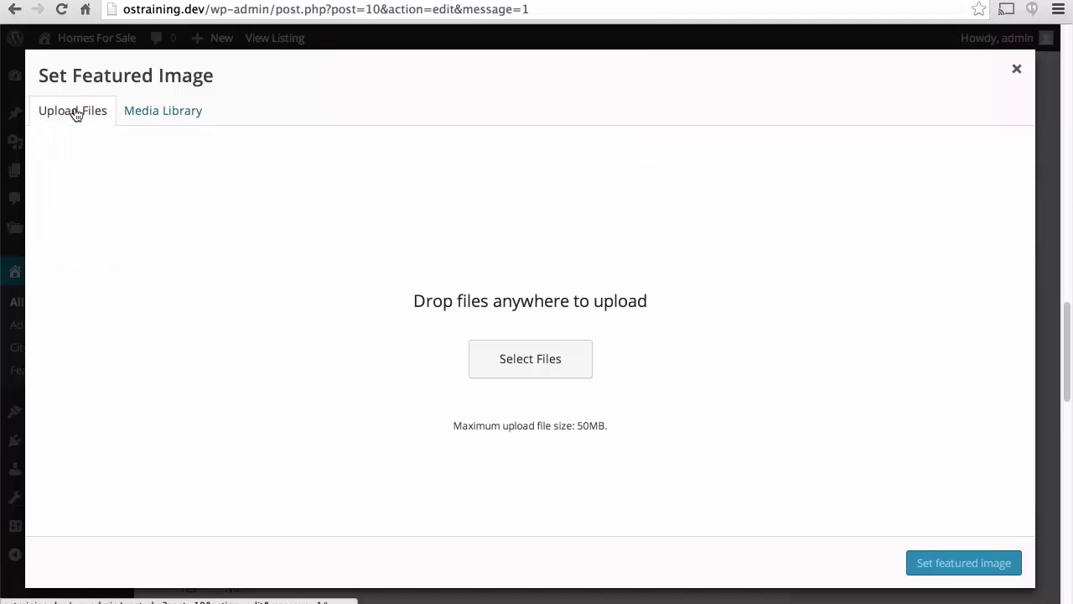
left_click(484, 361)
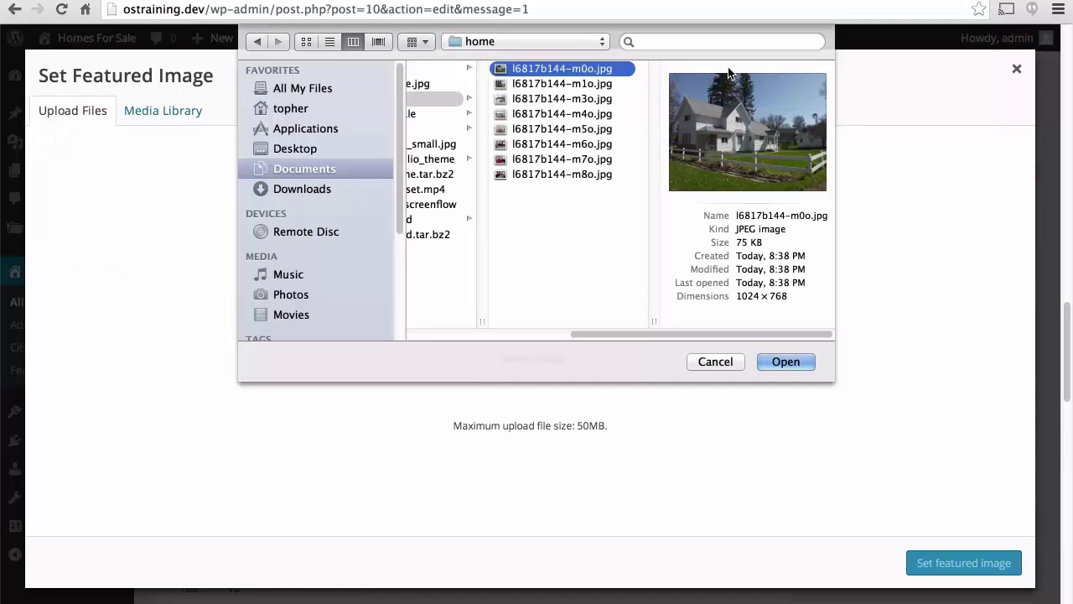
left_click(779, 362)
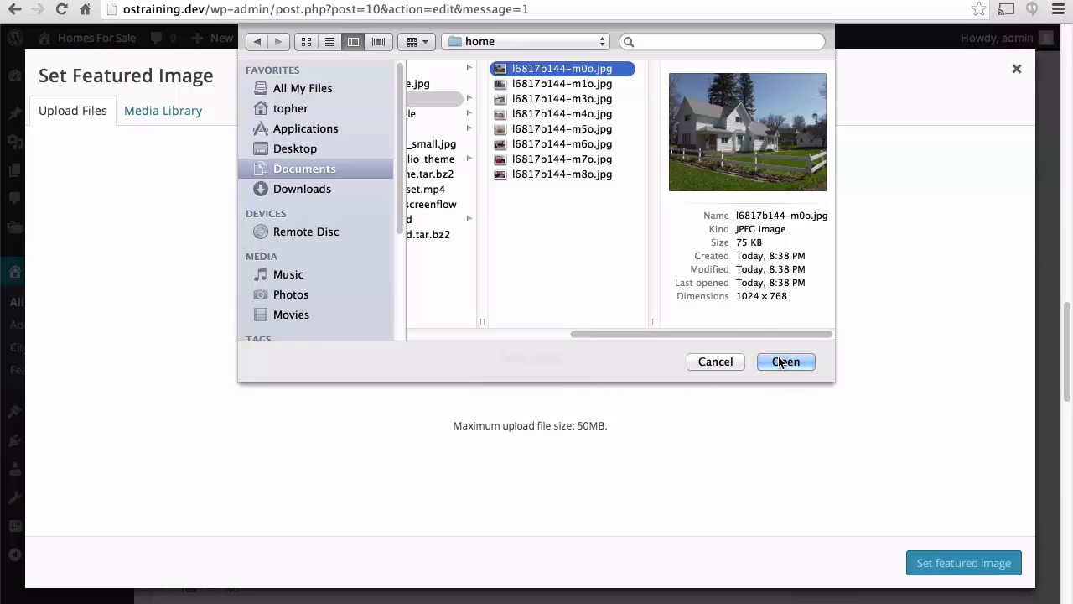
left_click(780, 363)
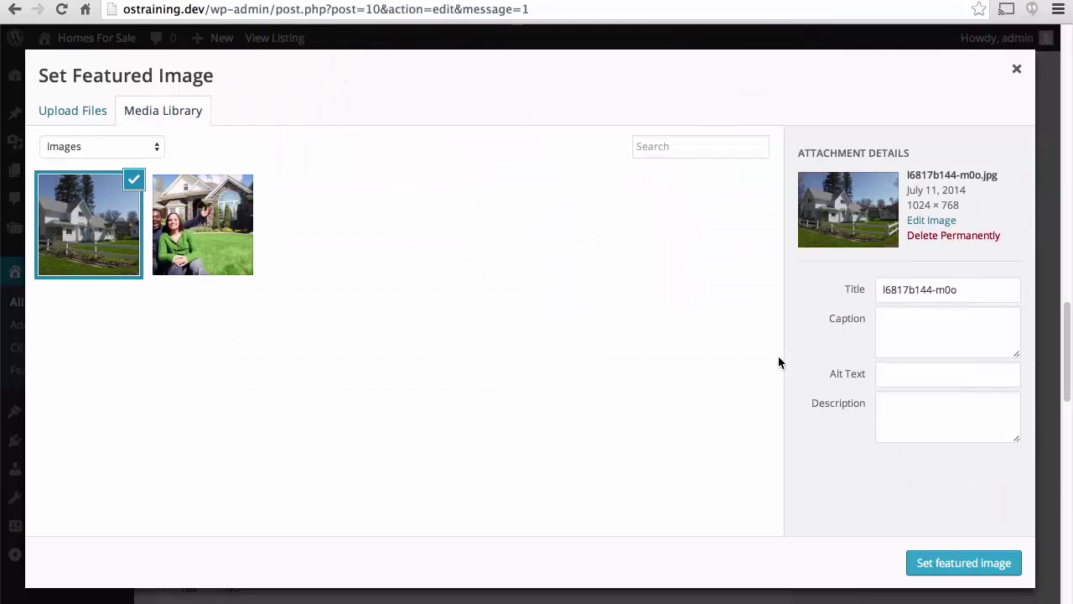
left_click(924, 561)
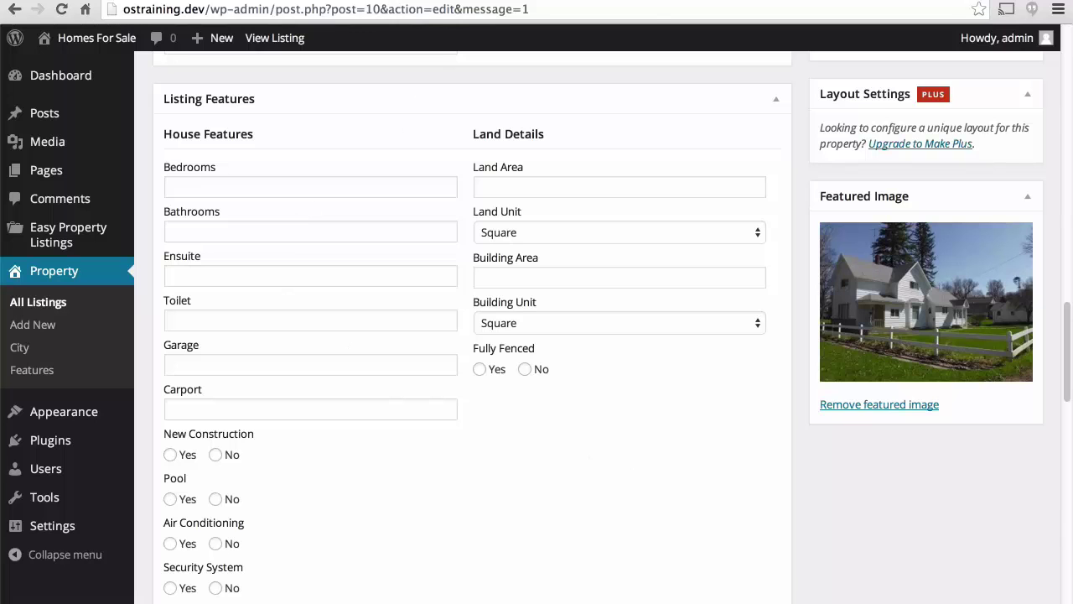
Enter 4 bedrooms and 2 bathrooms, checked against the realtor.com details.
key("ctrl+Tab")
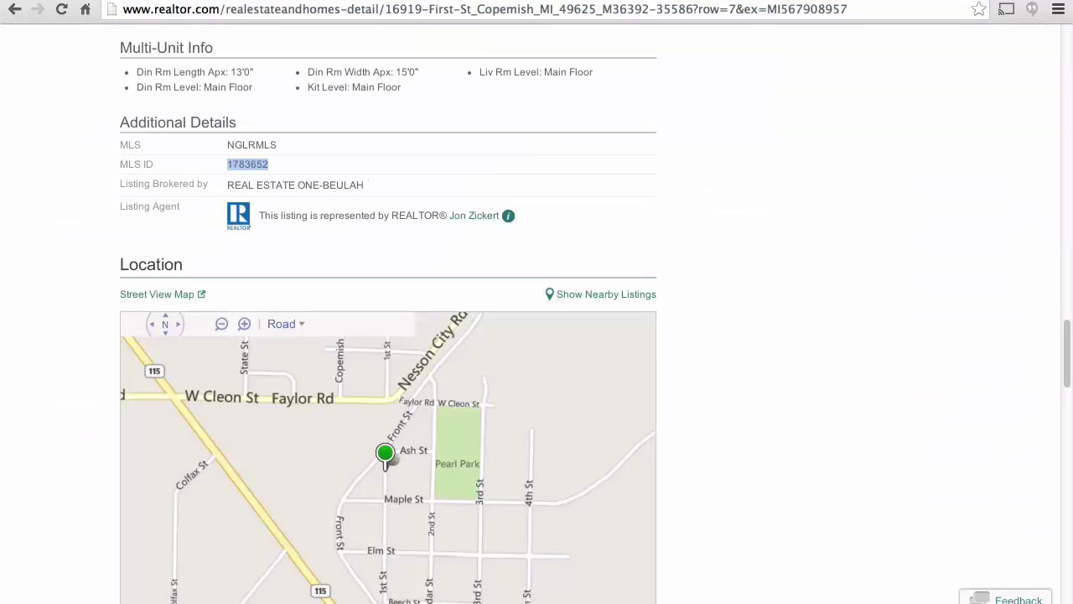
scroll(564, 158, "up", 15)
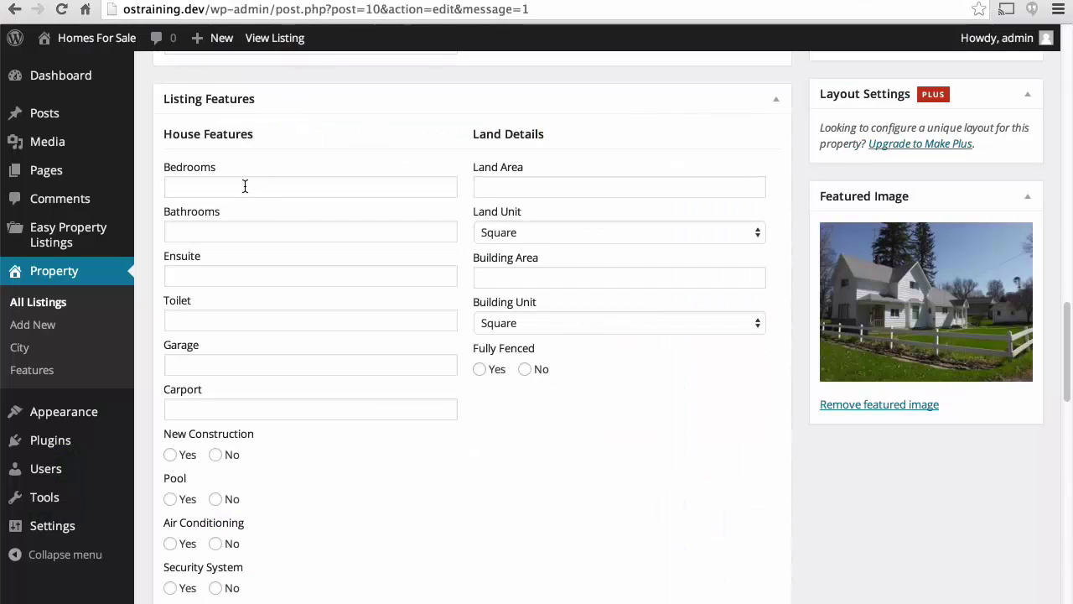
left_click(245, 186)
type("4")
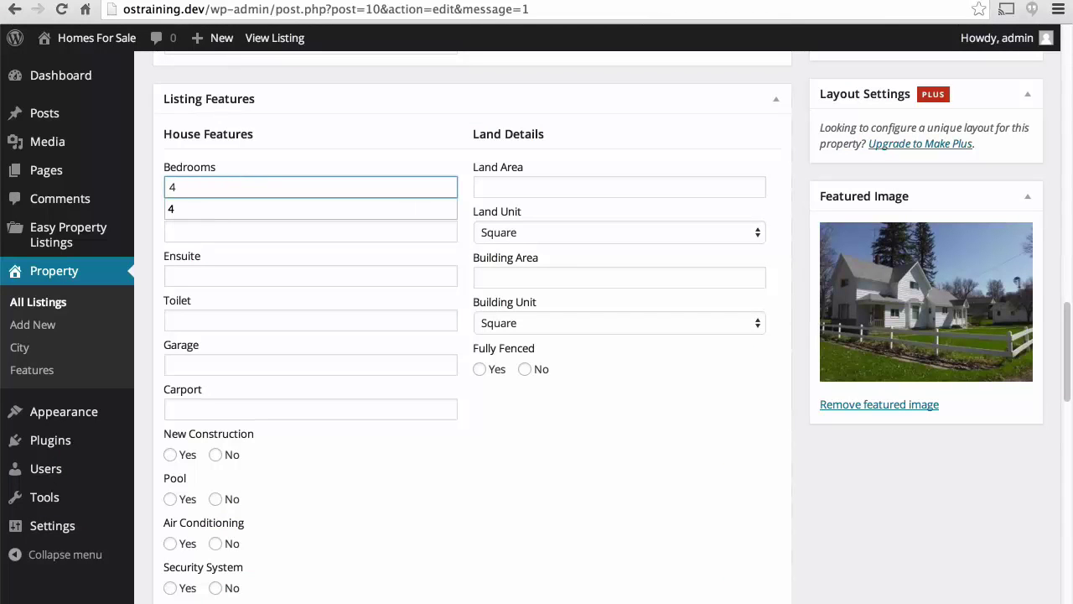
left_click(170, 232)
type("1")
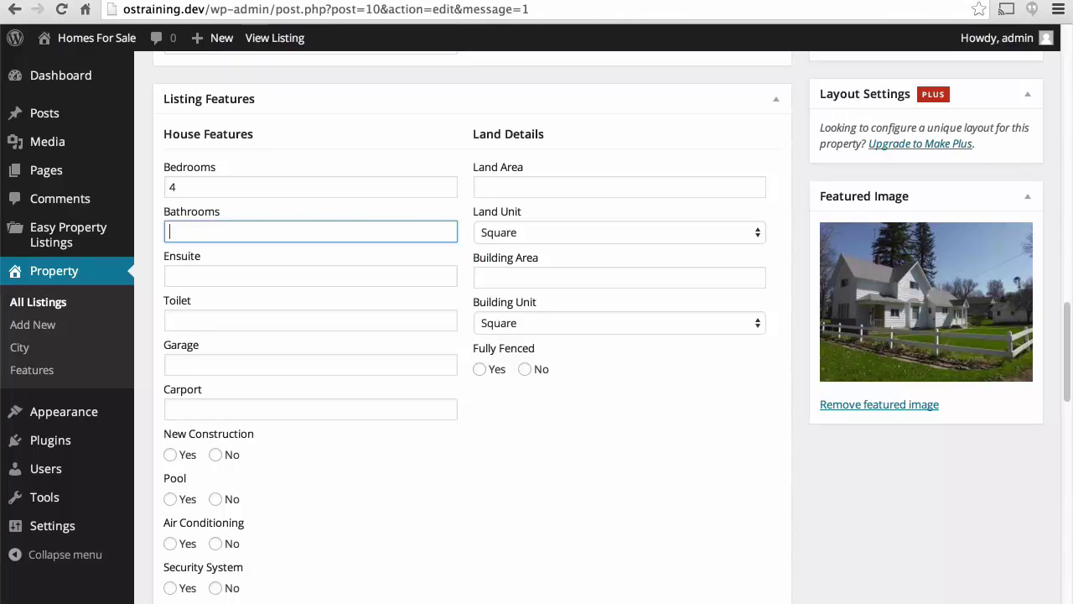
type("2")
key("Tab")
key("Tab")
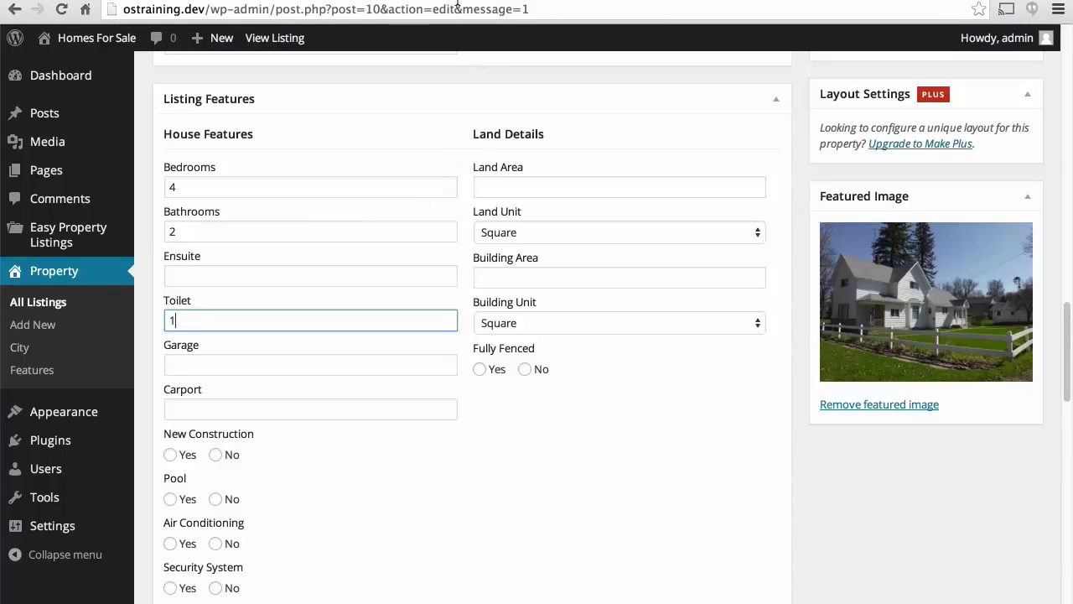
Search the realtor.com page for garage details and enter 1 garage.
key("ctrl+Tab")
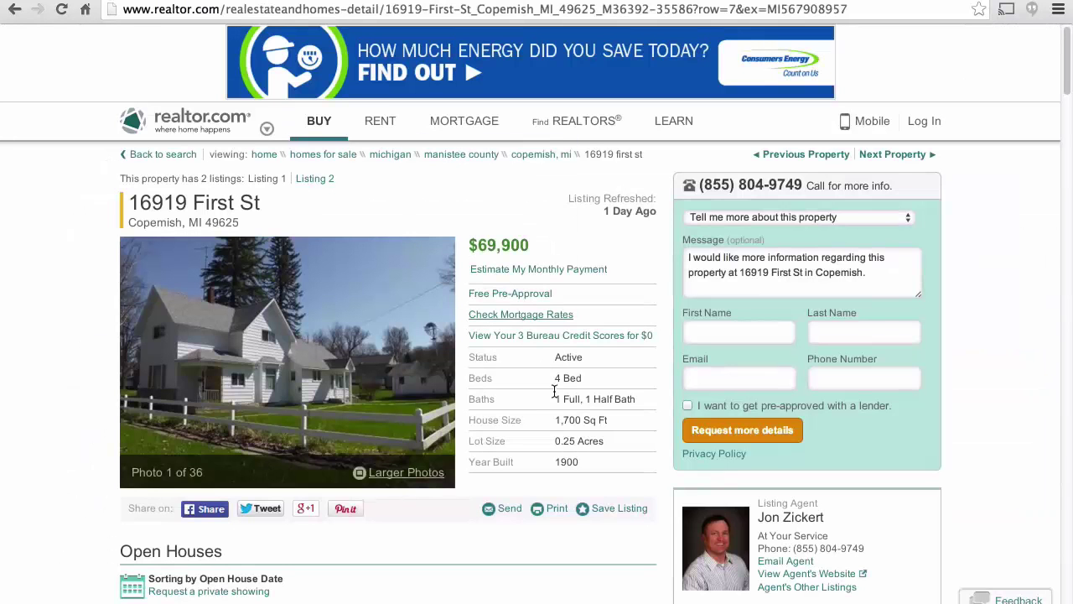
scroll(554, 401, "down", 5)
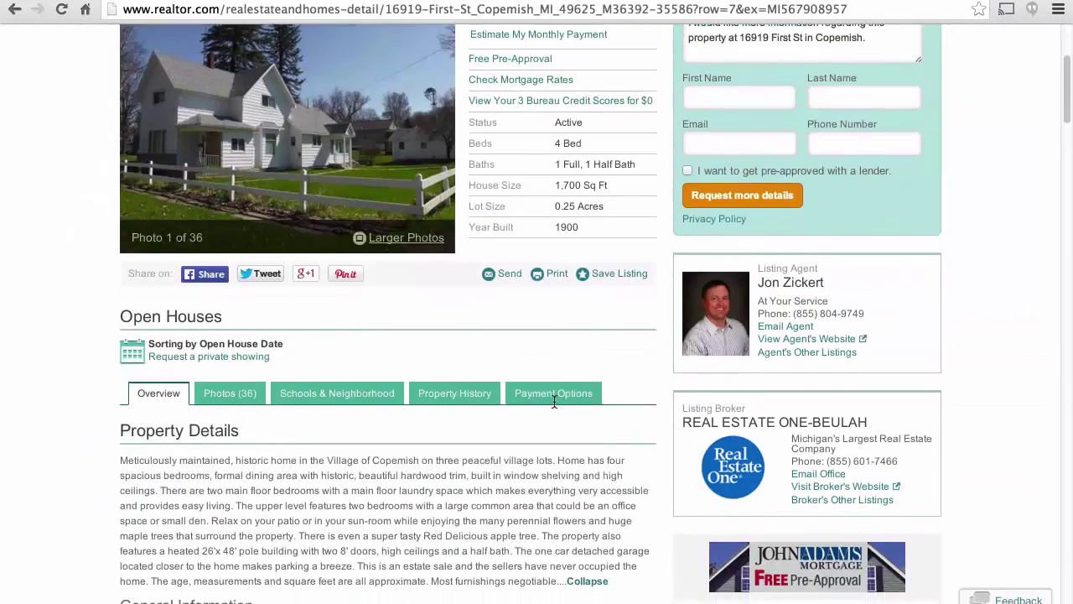
scroll(554, 402, "down", 3)
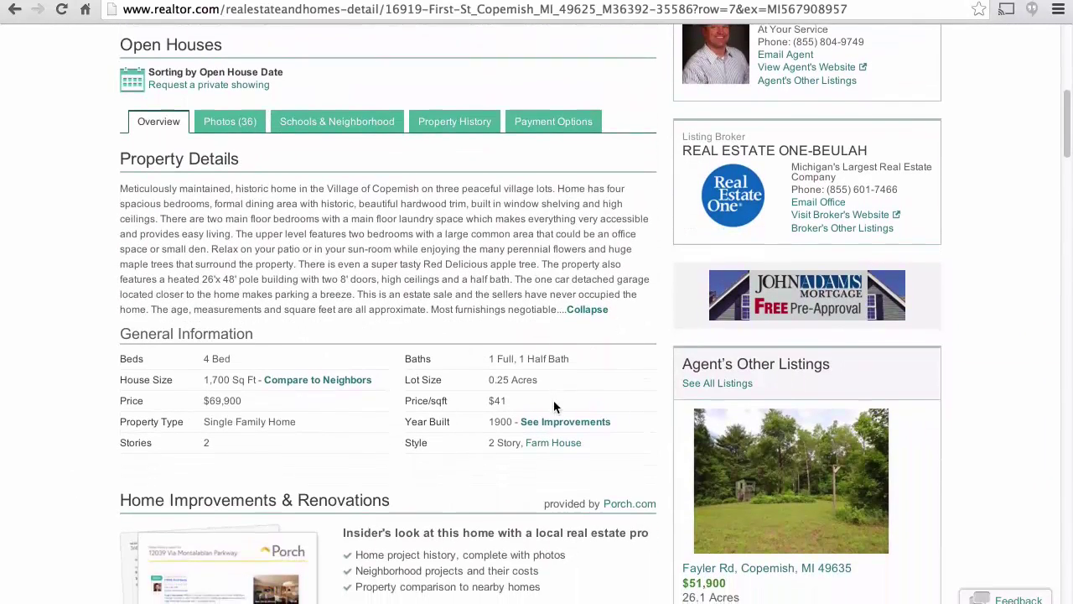
key("ctrl+f")
type("garage")
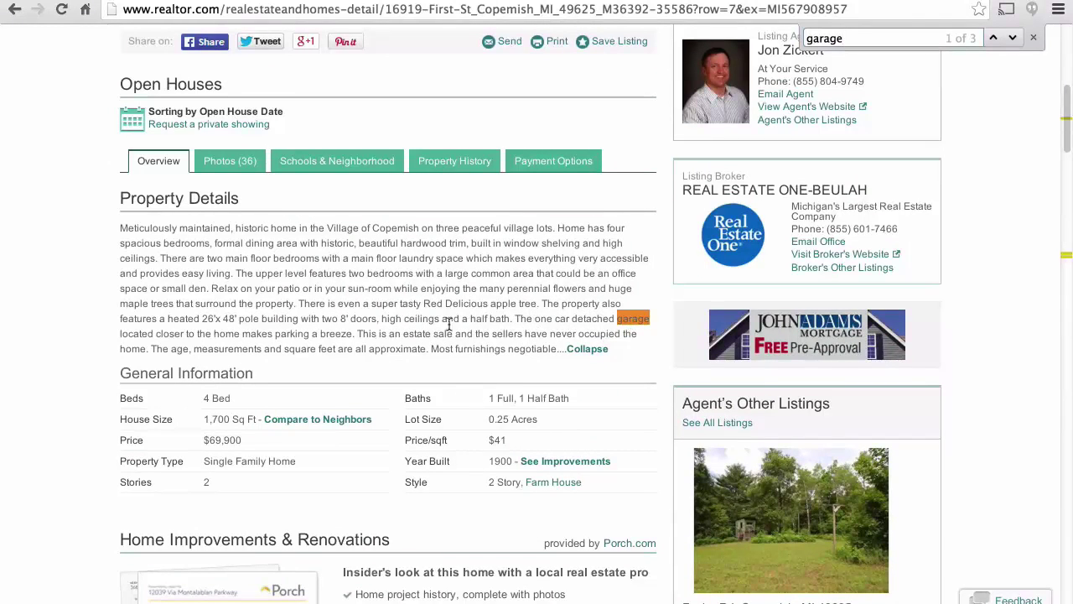
key("ctrl+Tab")
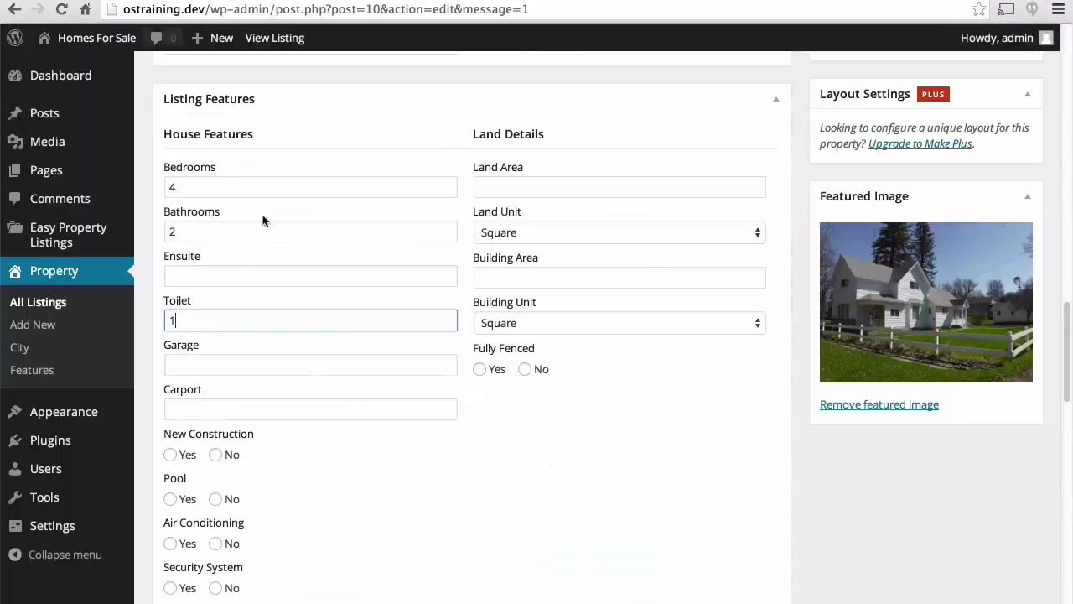
left_click(261, 362)
type("1")
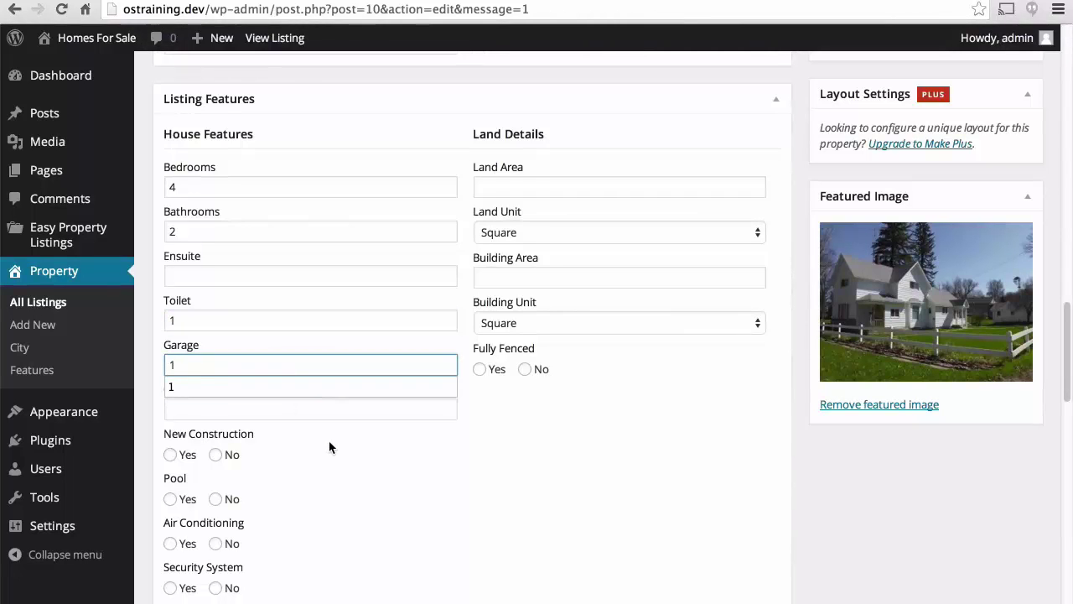
Set New Construction and Pool to No.
left_click(330, 449)
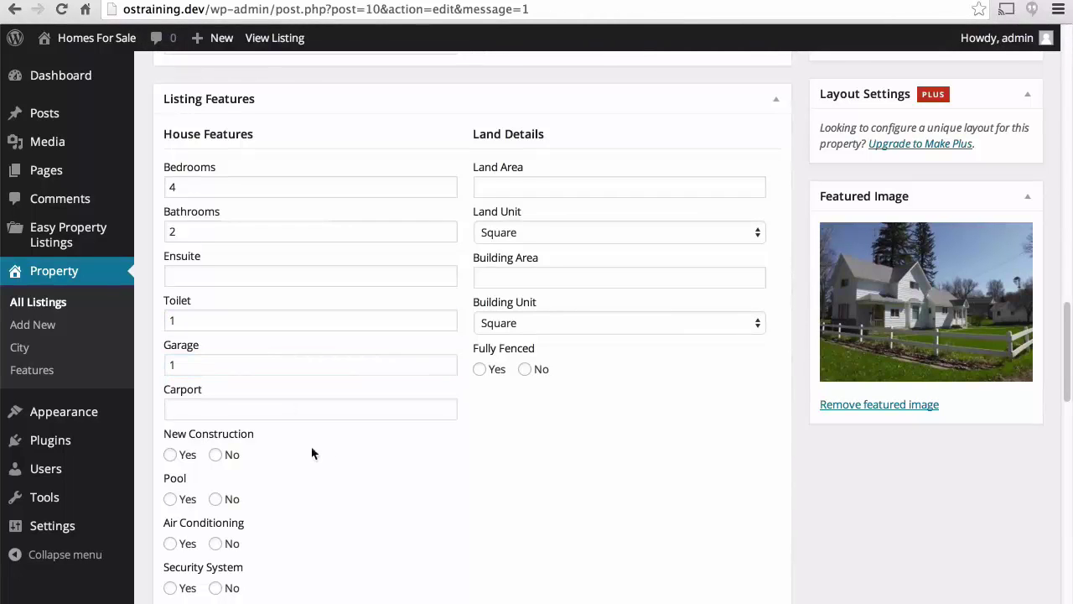
left_click(217, 454)
left_click(217, 501)
Check realtor.com for air conditioning, then set Air Conditioning and Security System to No.
left_click(456, 2)
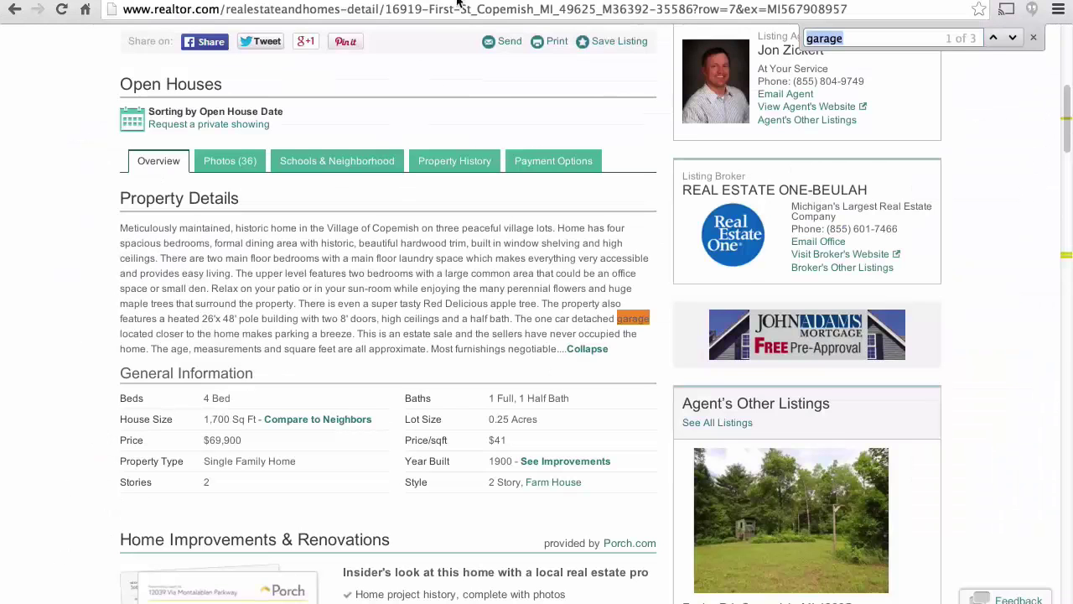
left_click(388, 243)
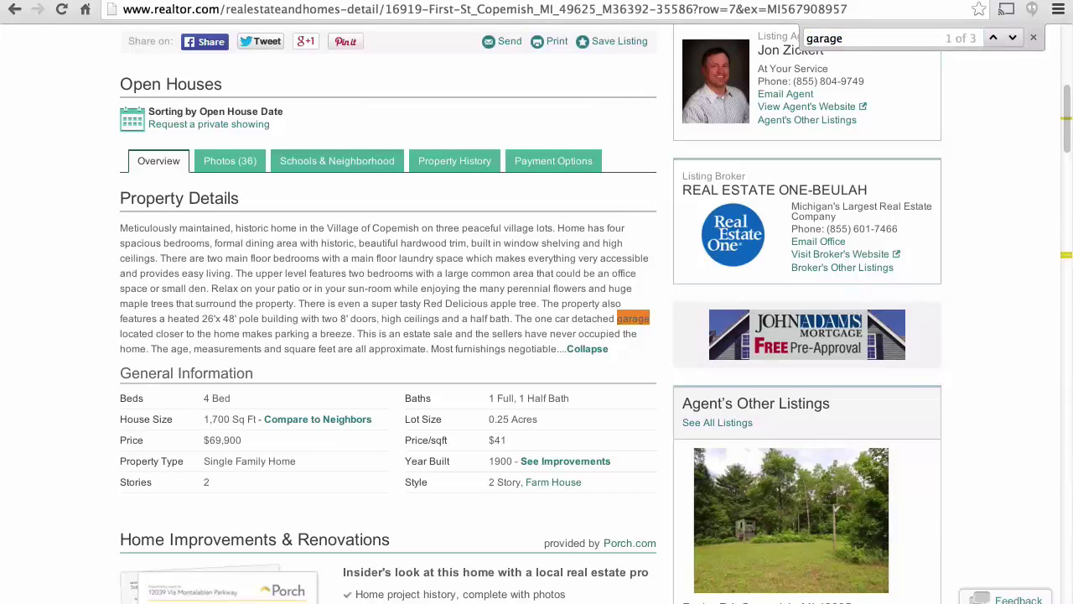
key("ctrl+f")
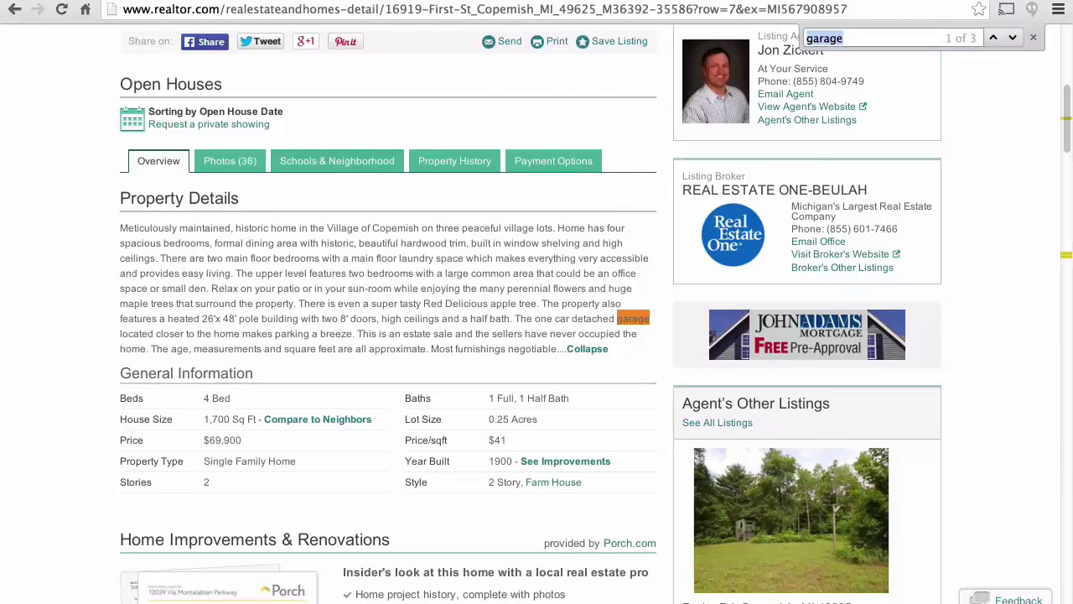
type("air con")
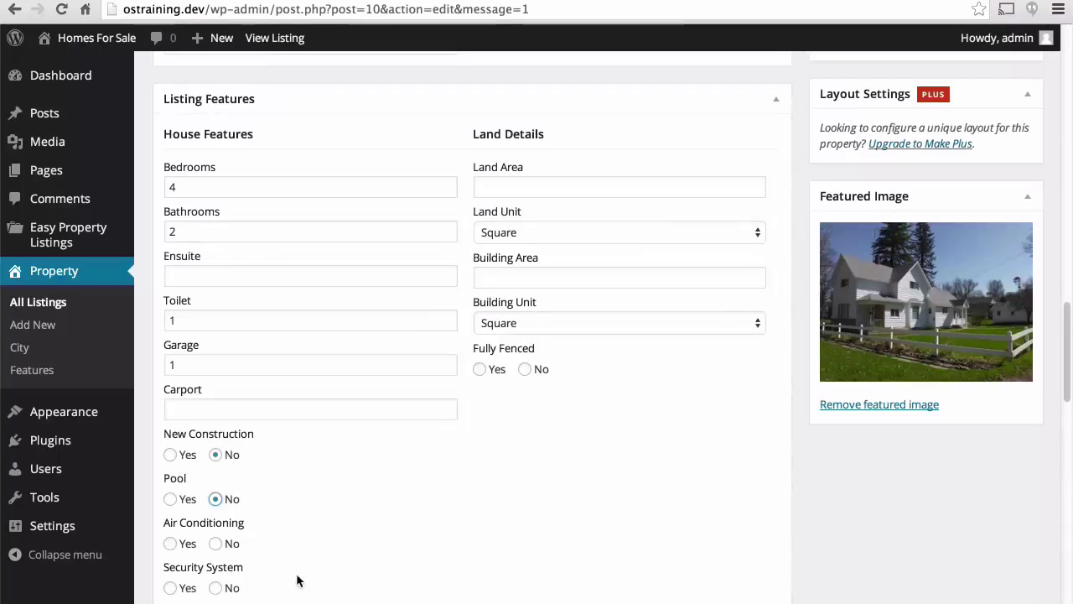
left_click(219, 543)
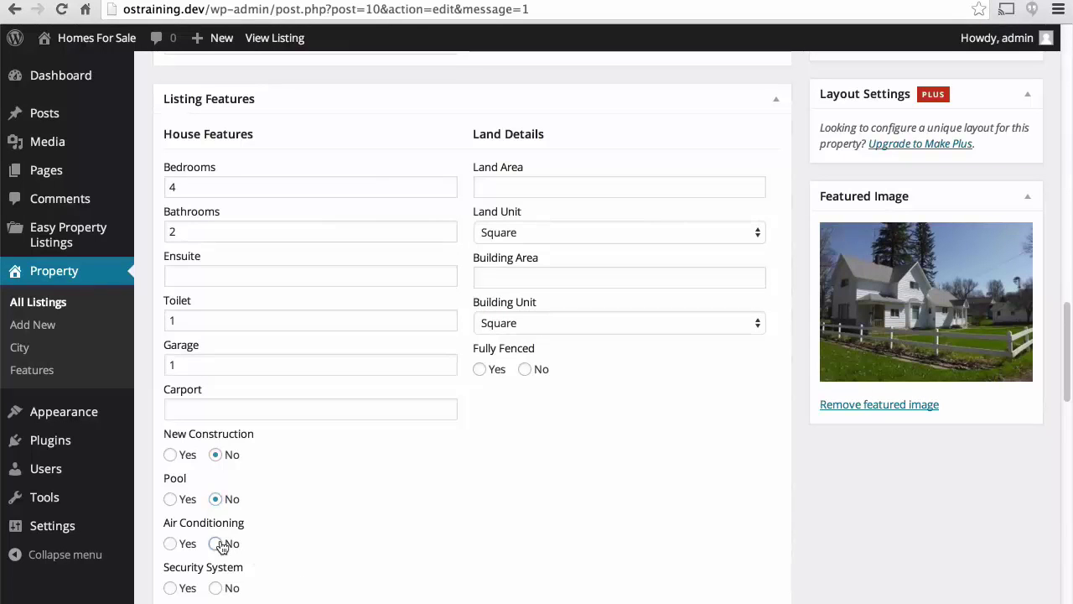
left_click(217, 588)
scroll(387, 546, "down", 1)
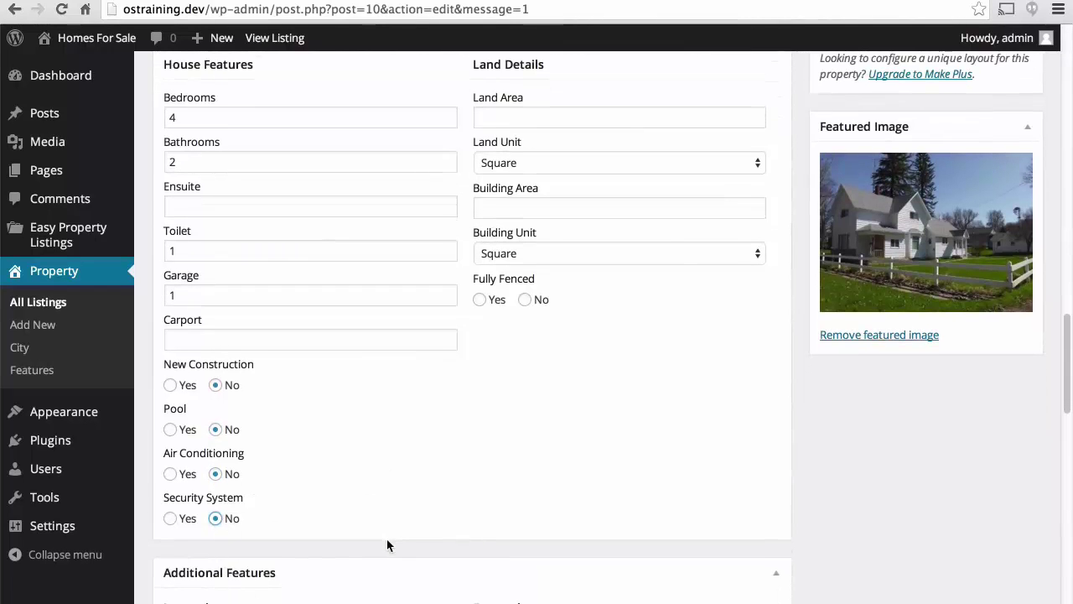
scroll(388, 543, "up", 2)
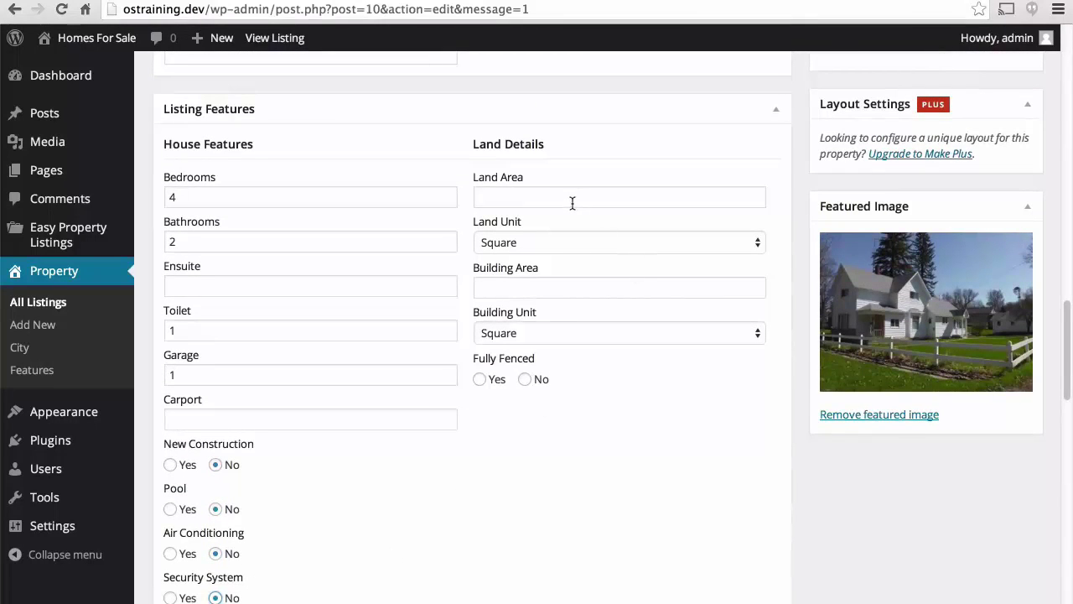
Record the land area as 0.25 Acre, using the lot size from realtor.com.
left_click(526, 193)
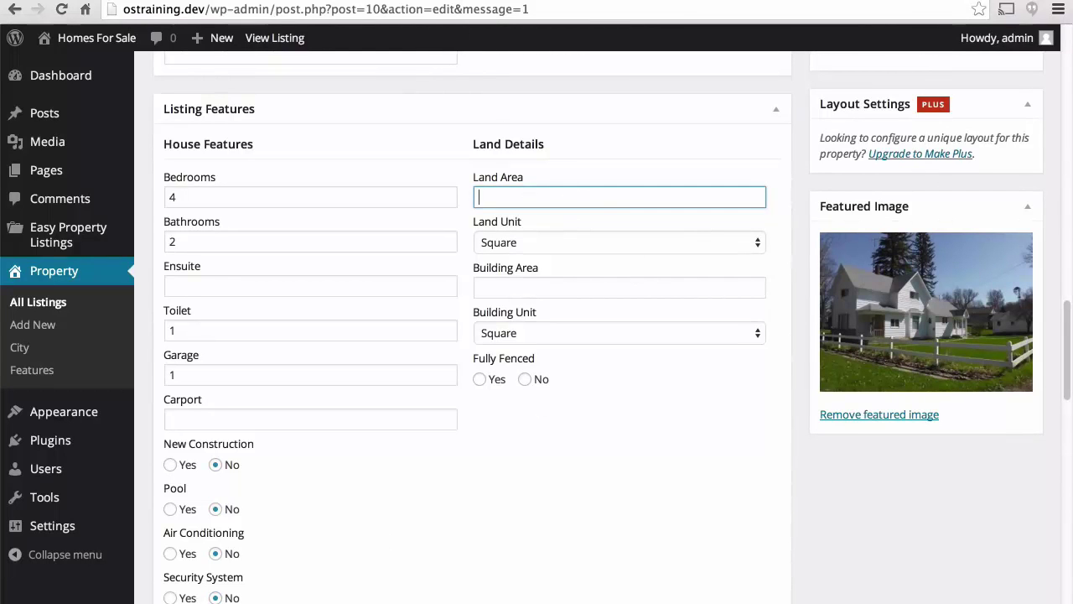
left_click(463, 0)
scroll(531, 184, "up", 20)
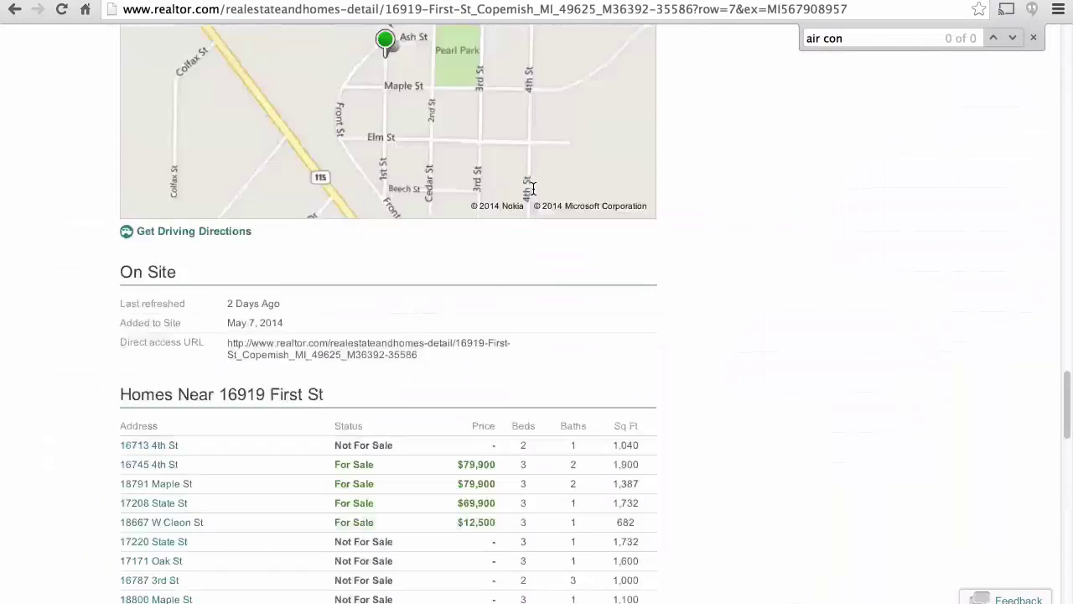
scroll(533, 188, "up", 1)
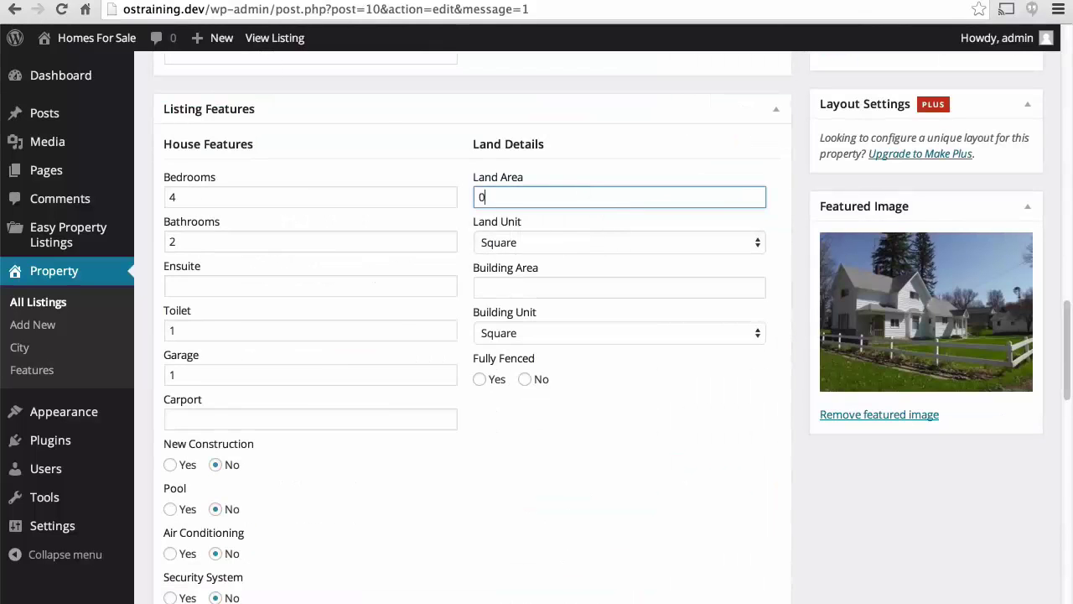
left_click(595, 242)
left_click(545, 270)
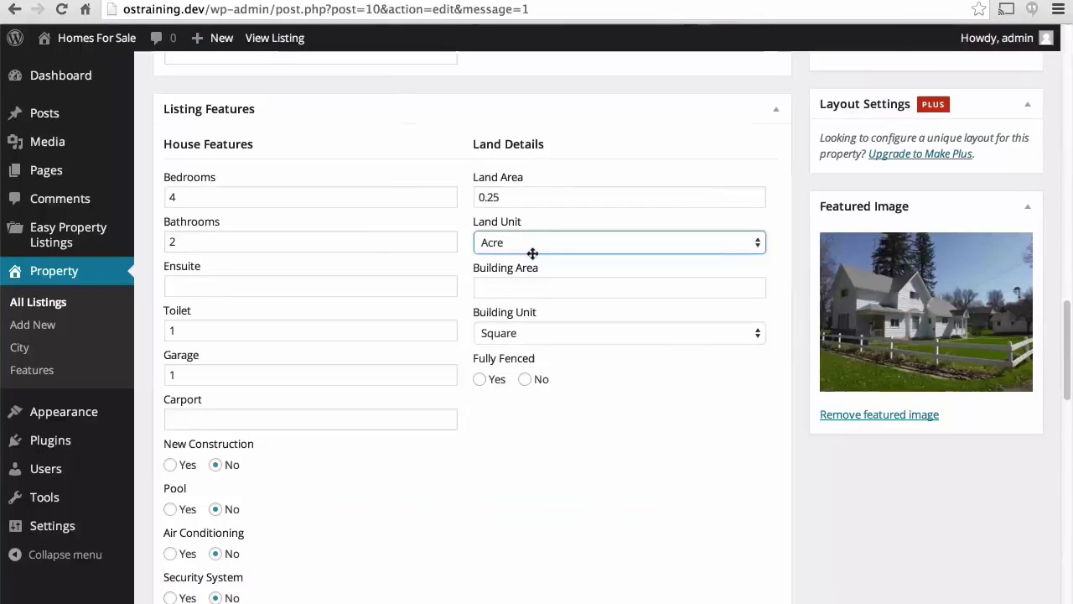
Enter a 1700 Square Feet building area and set Fully Fenced to Yes.
left_click(511, 286)
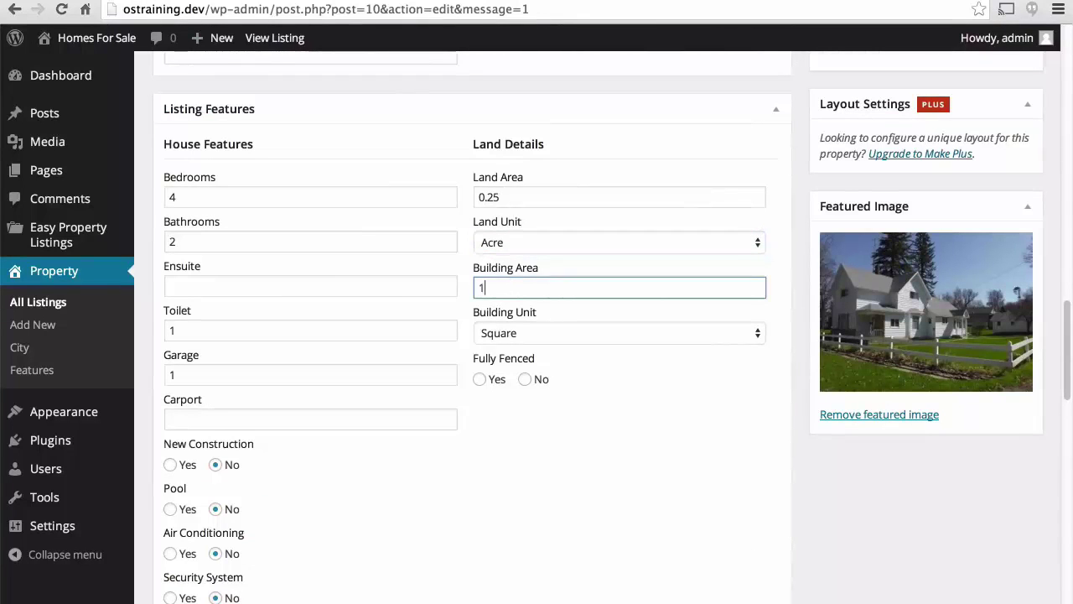
type("1700")
left_click(521, 335)
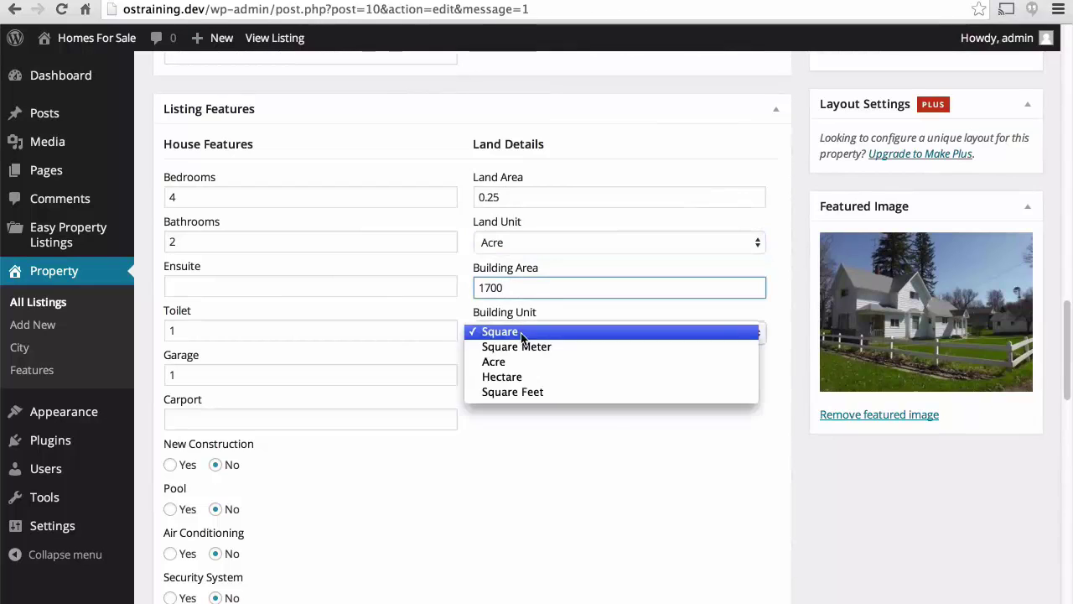
left_click(517, 390)
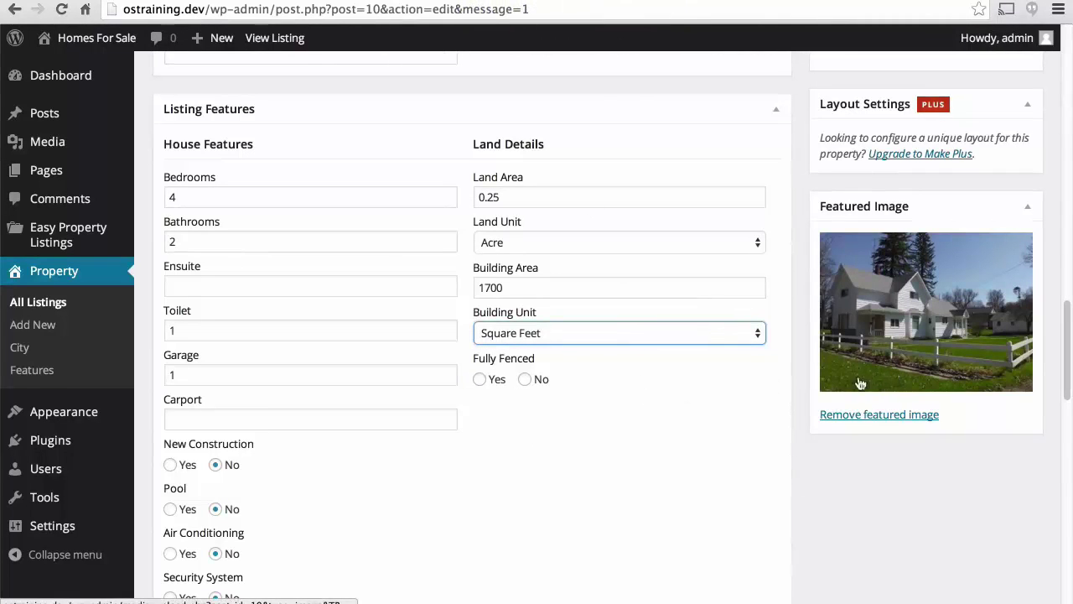
left_click(479, 379)
scroll(658, 409, "down", 1)
Set the Additional Features so Floor Boards and Open Fire Place are Yes and Gym is No.
scroll(658, 409, "down", 10)
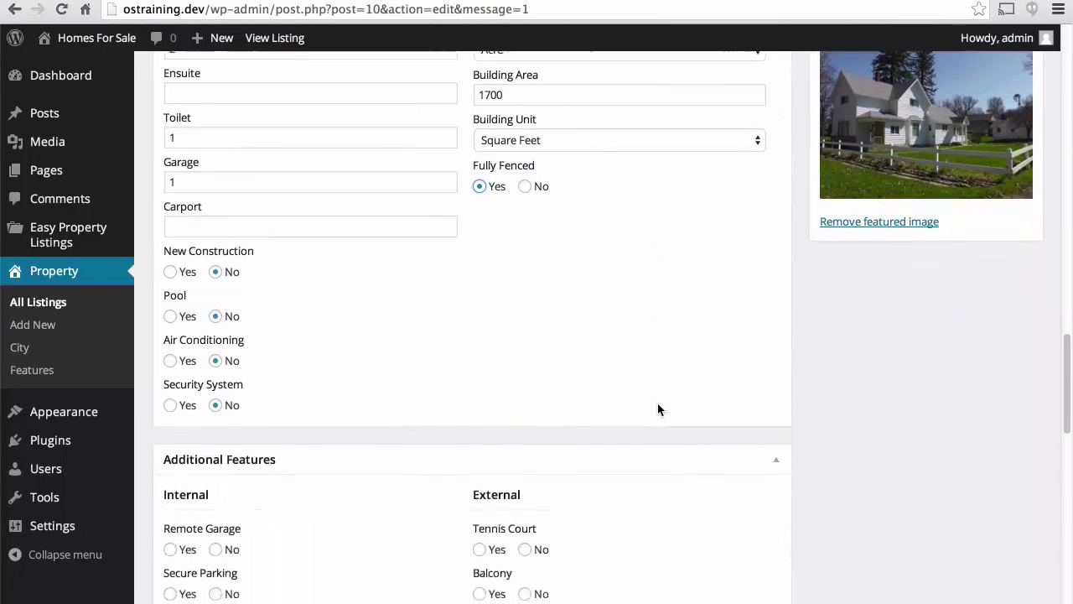
scroll(658, 409, "down", 1)
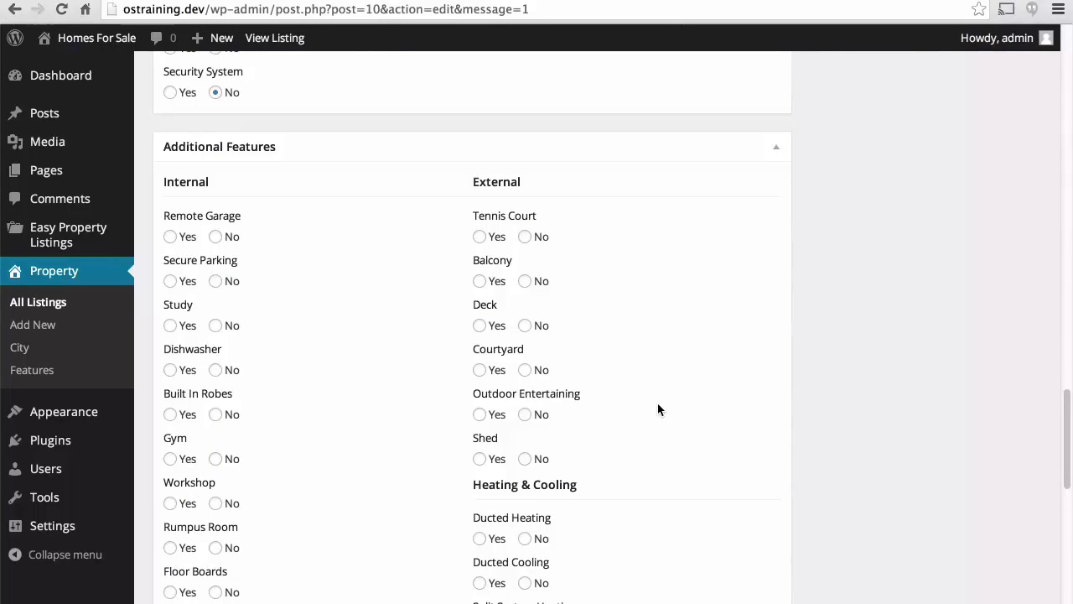
scroll(389, 291, "down", 2)
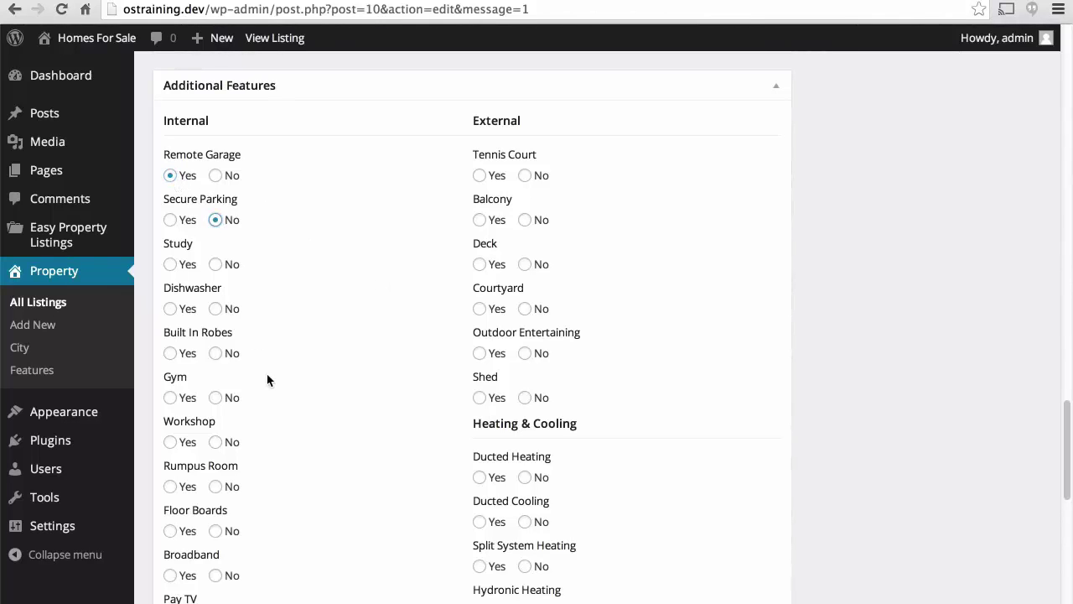
left_click(216, 398)
scroll(300, 462, "down", 5)
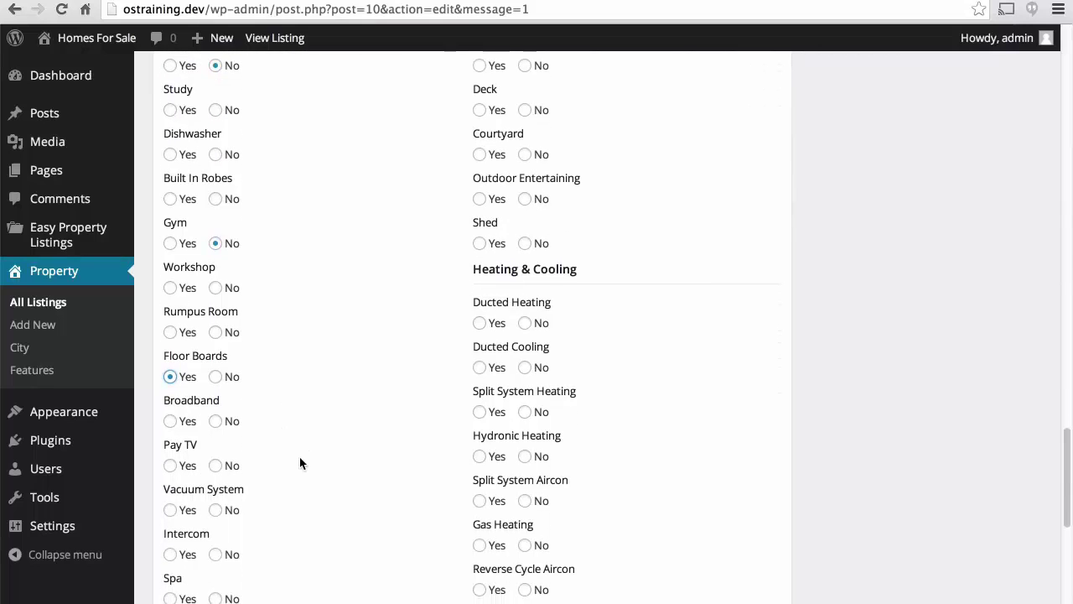
scroll(411, 339, "down", 5)
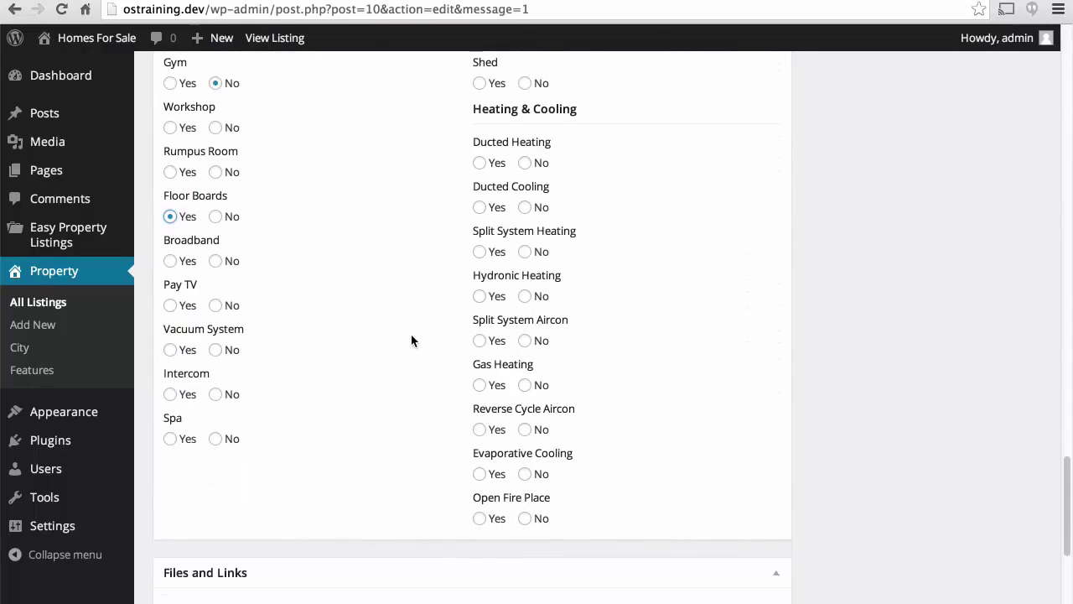
left_click(480, 518)
scroll(402, 339, "up", 15)
Return to the top of the Edit Listing page and save the feature edits with Update.
scroll(401, 339, "up", 11)
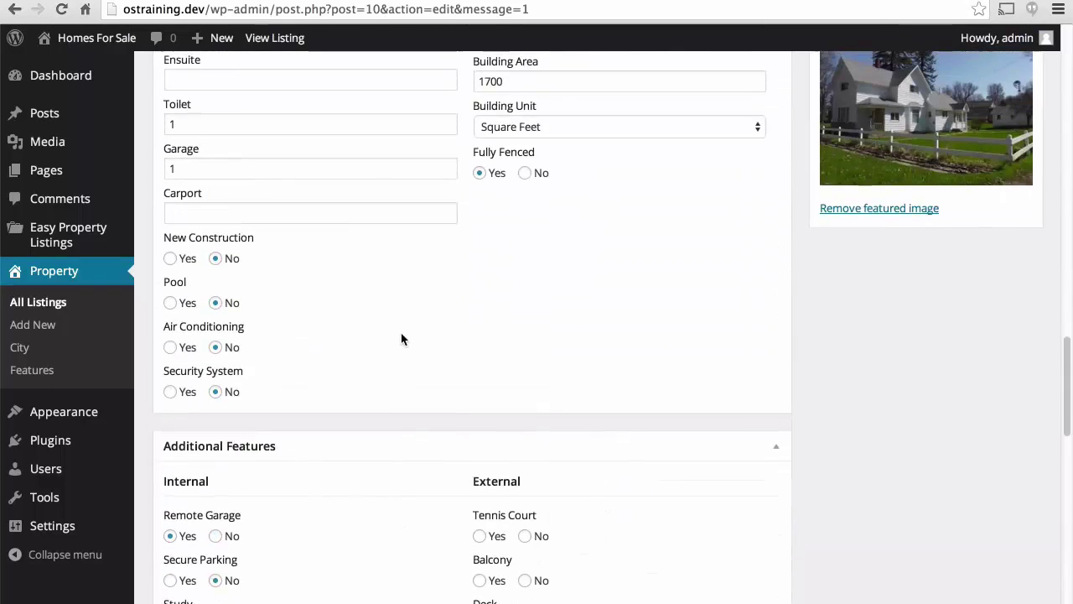
scroll(401, 334, "up", 6)
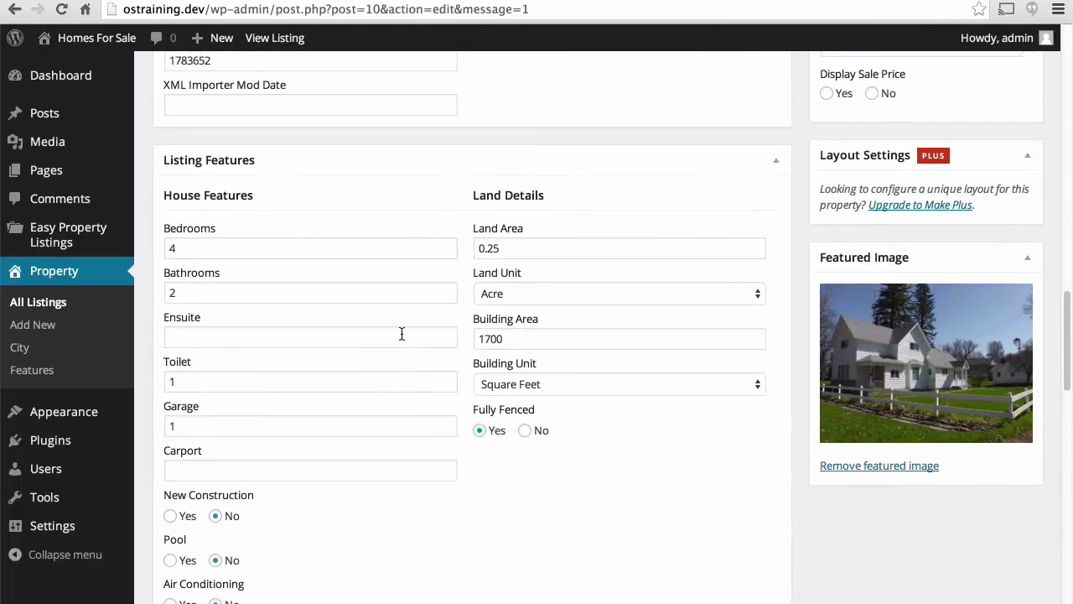
scroll(401, 338, "up", 4)
scroll(400, 338, "up", 5)
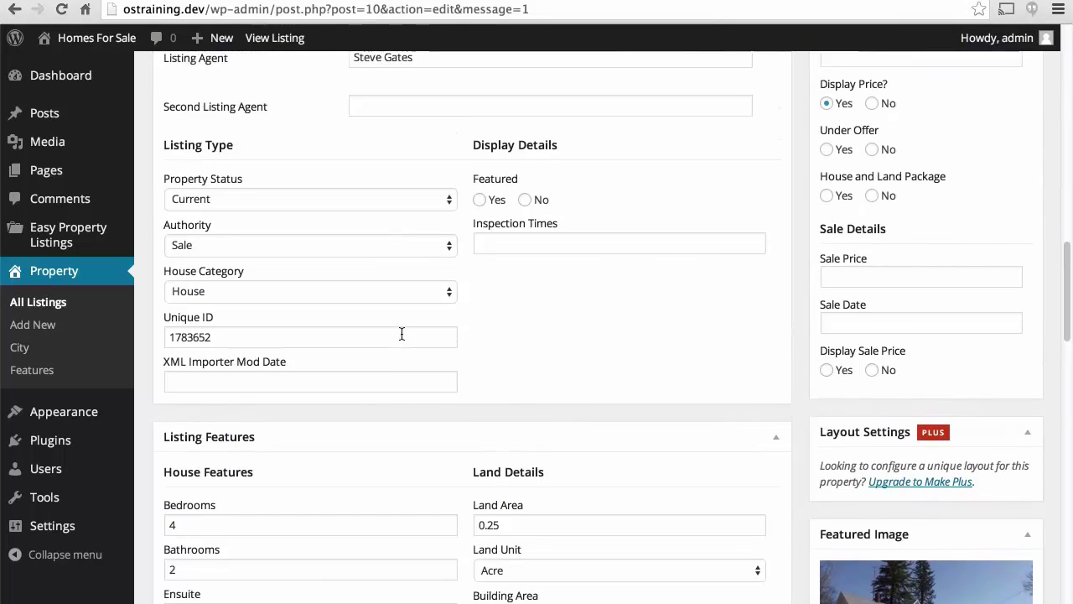
scroll(401, 339, "up", 2)
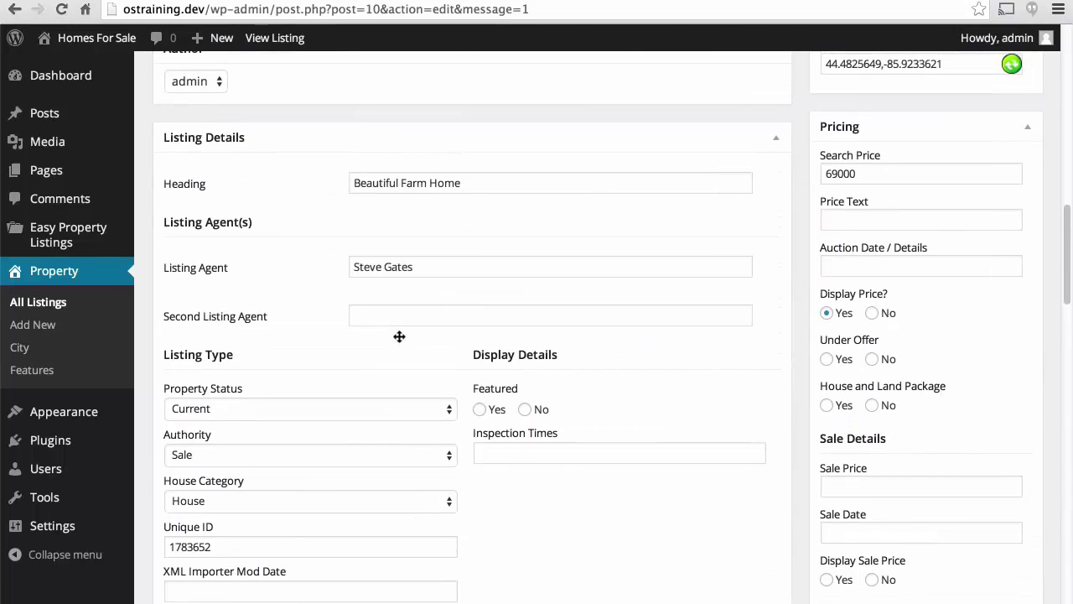
scroll(399, 336, "up", 5)
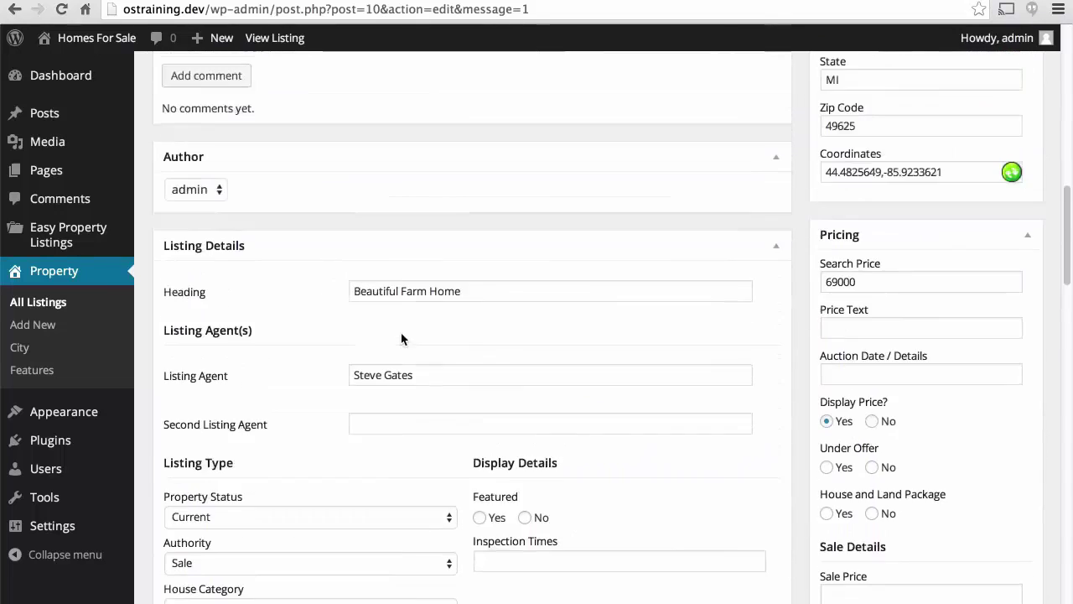
scroll(400, 337, "up", 5)
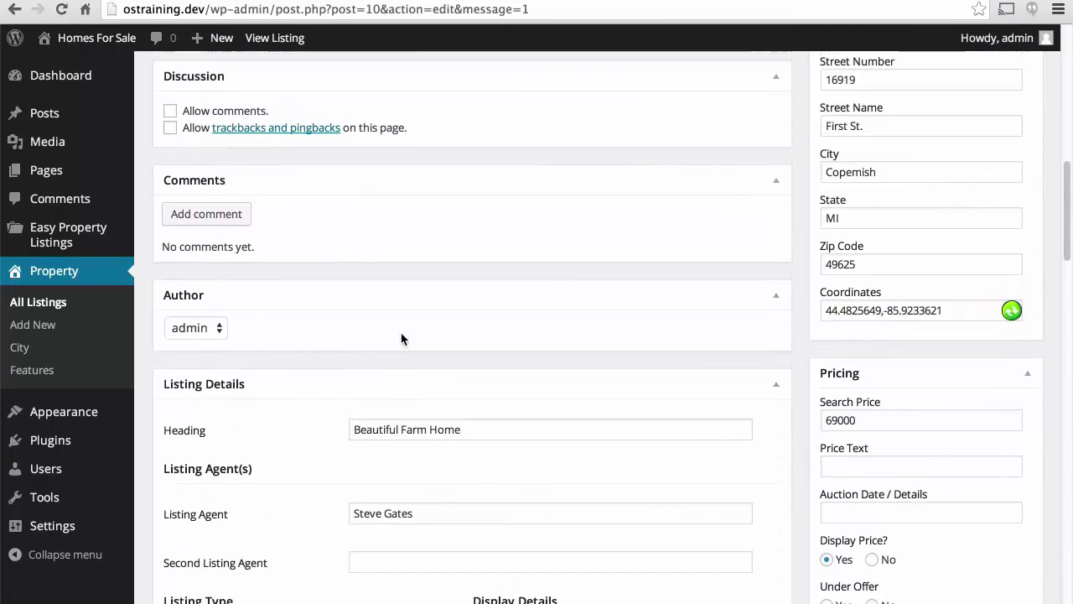
scroll(400, 339, "up", 5)
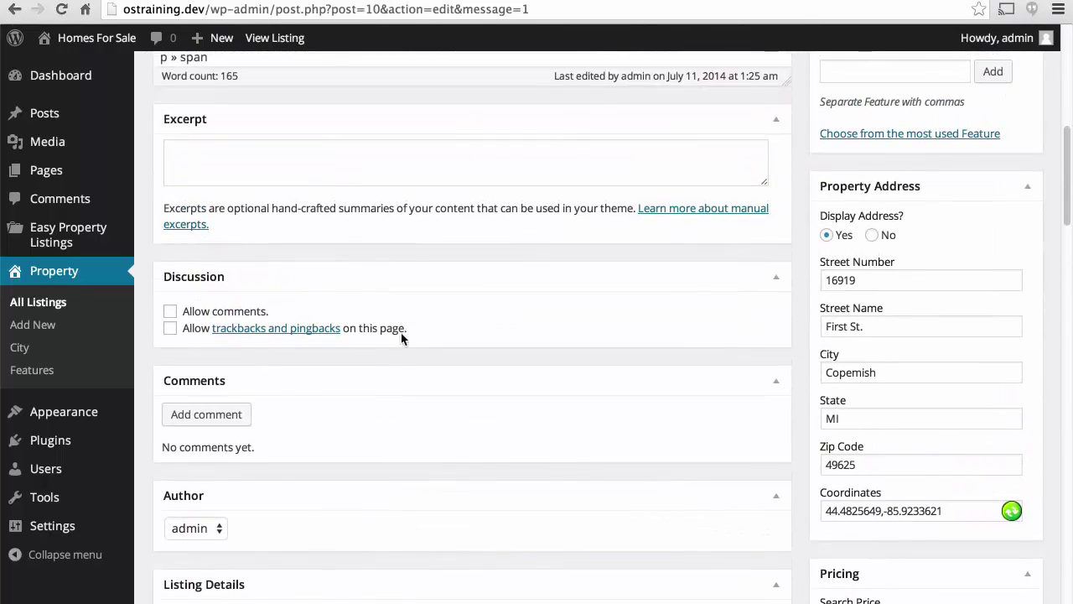
scroll(400, 339, "up", 3)
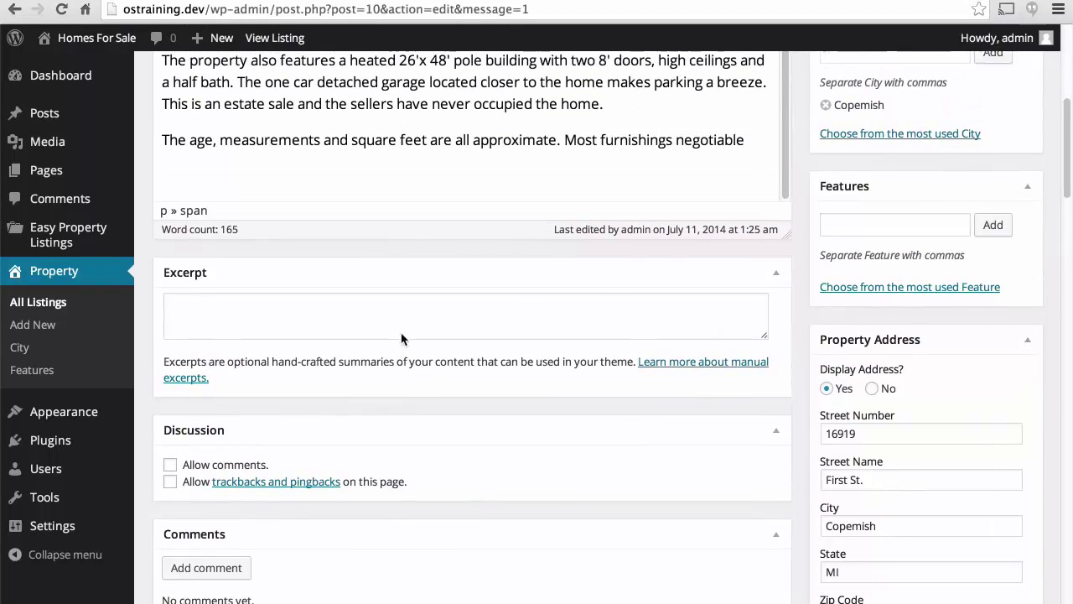
scroll(401, 338, "up", 3)
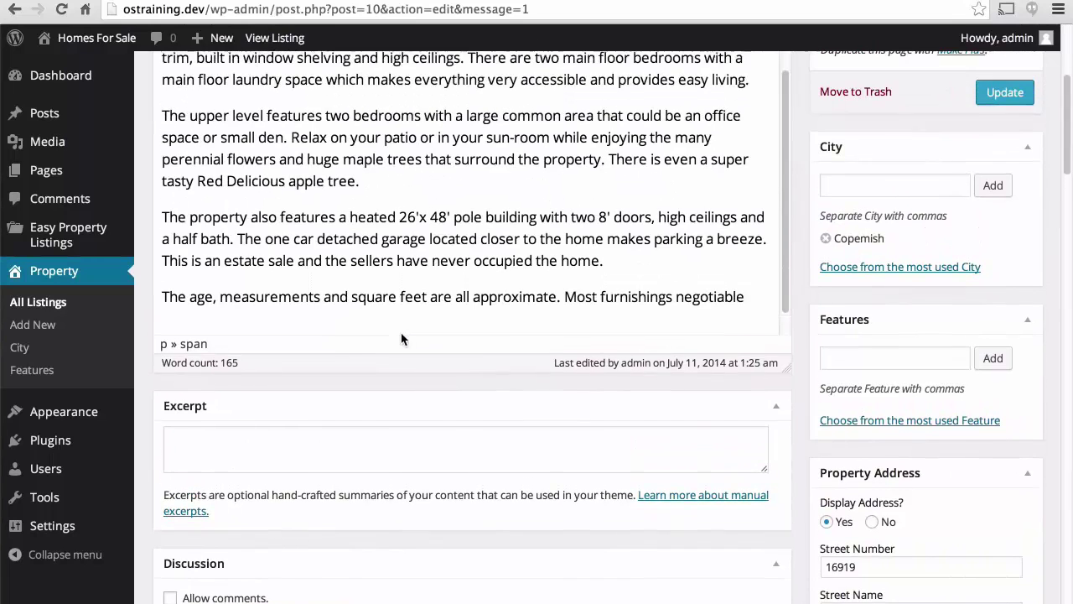
scroll(793, 188, "up", 5)
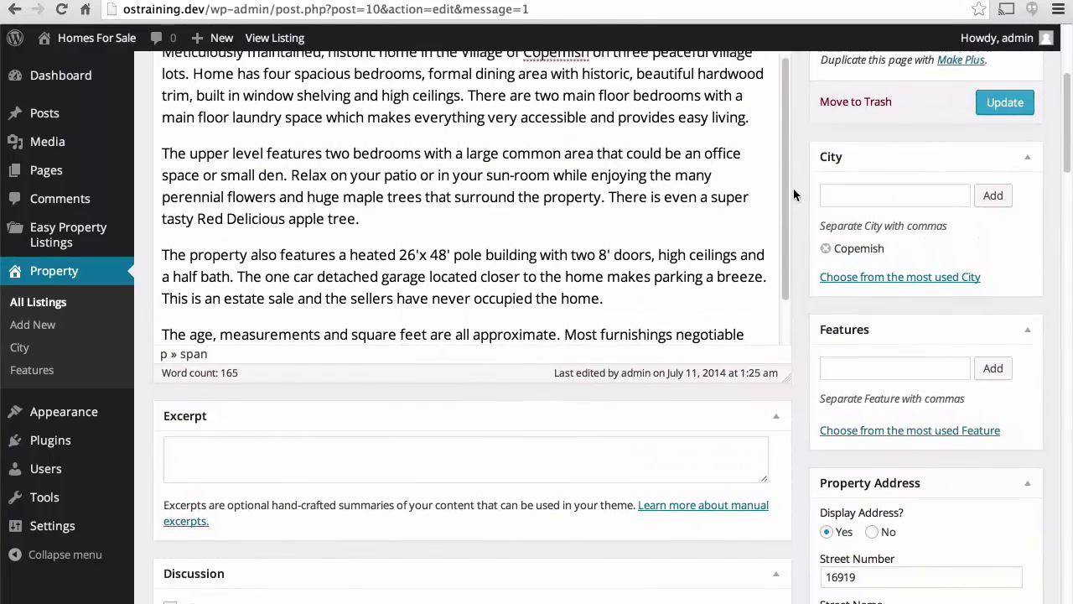
scroll(807, 252, "up", 1)
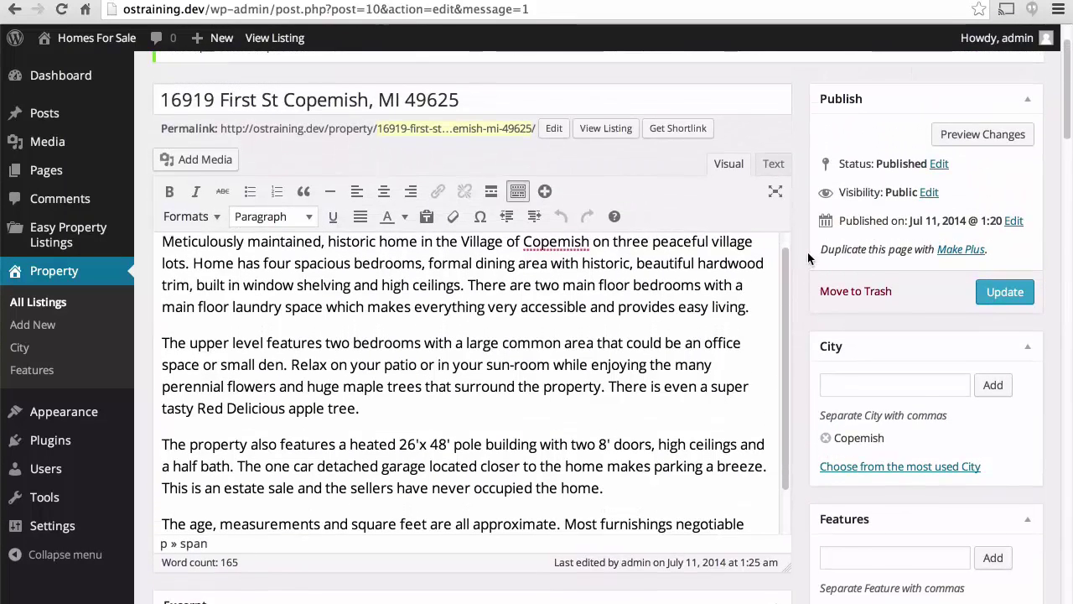
left_click(1002, 292)
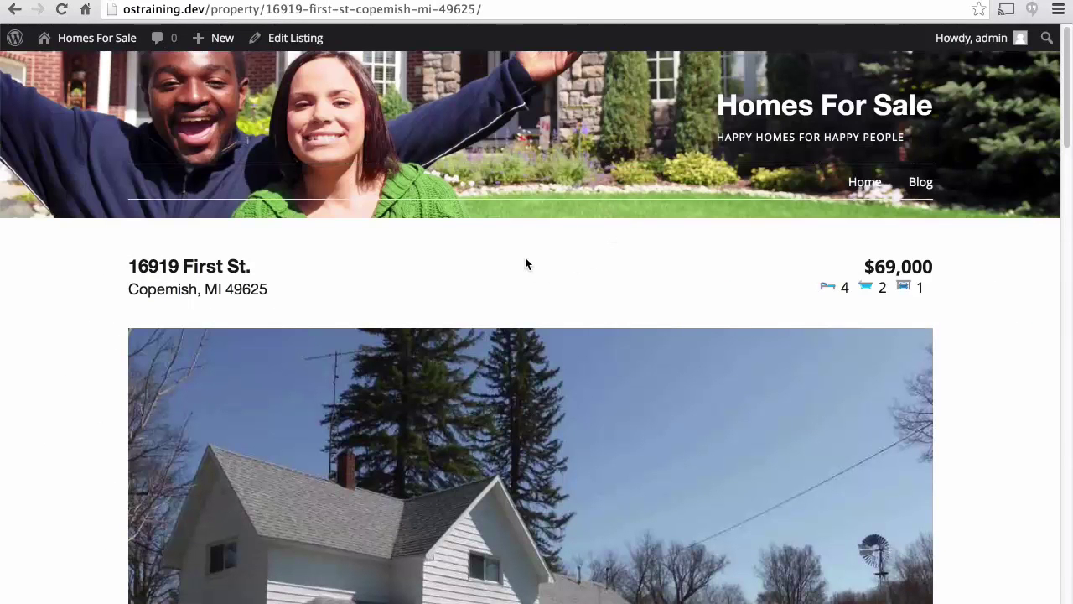
Scroll through the live listing's details, features and map, then go back to Edit Listing.
scroll(524, 263, "down", 1)
scroll(524, 263, "down", 1)
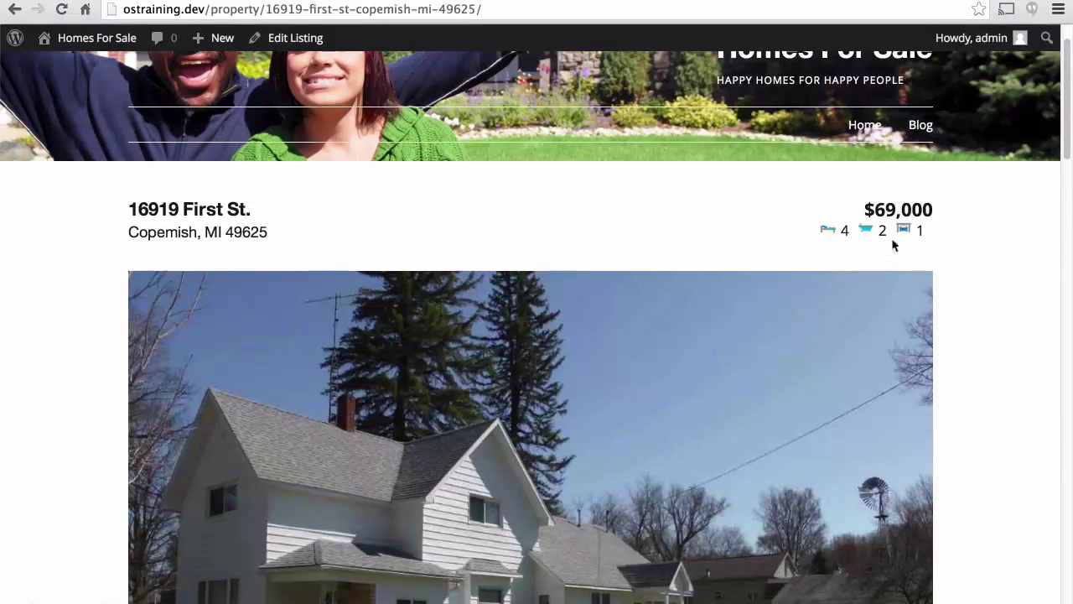
mouse_move(908, 233)
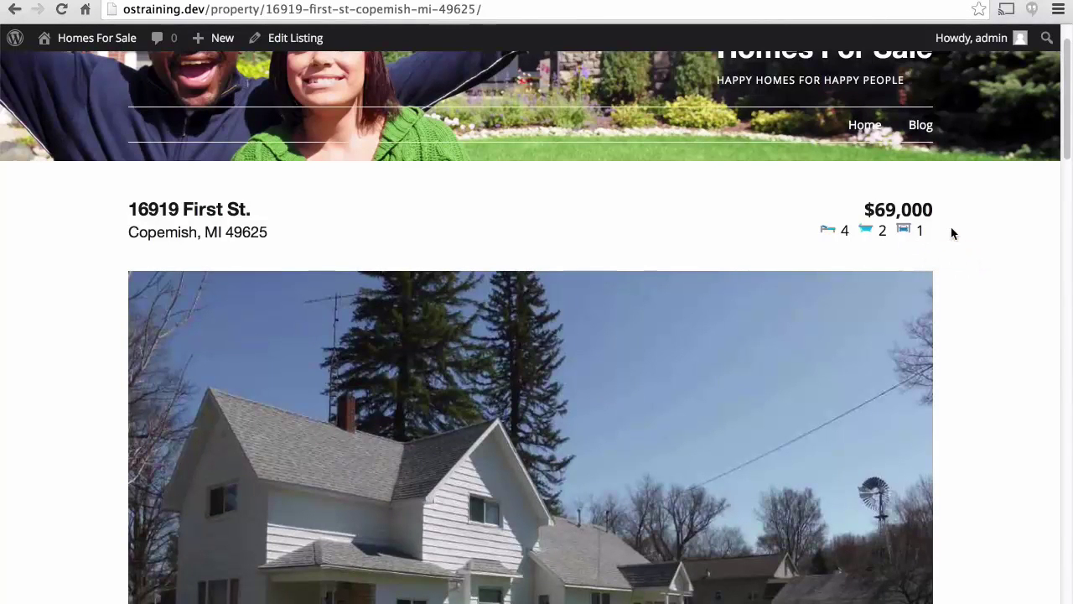
scroll(951, 227, "down", 5)
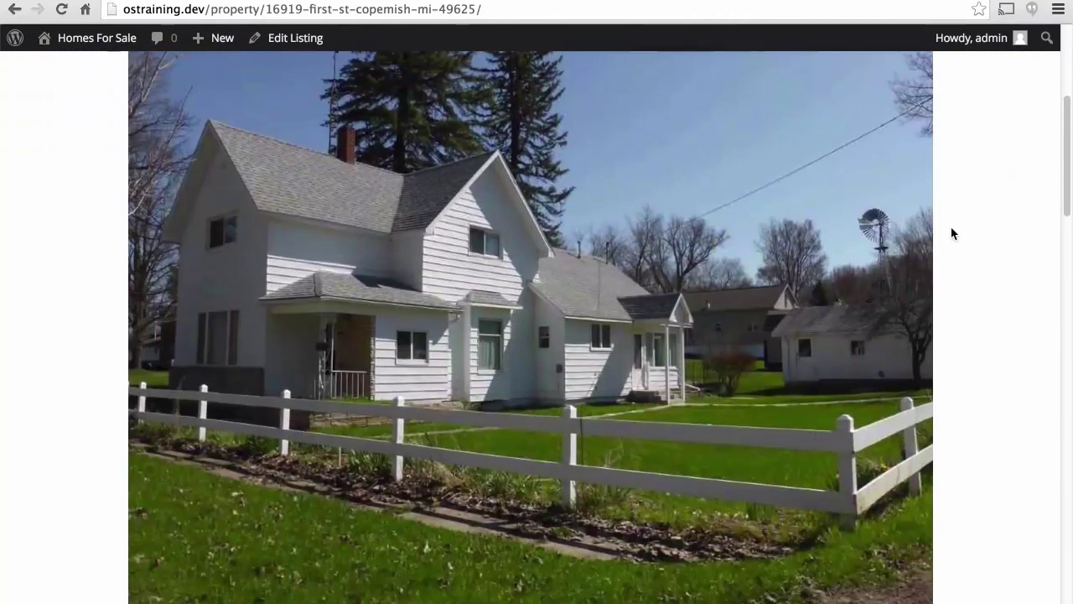
scroll(951, 233, "down", 3)
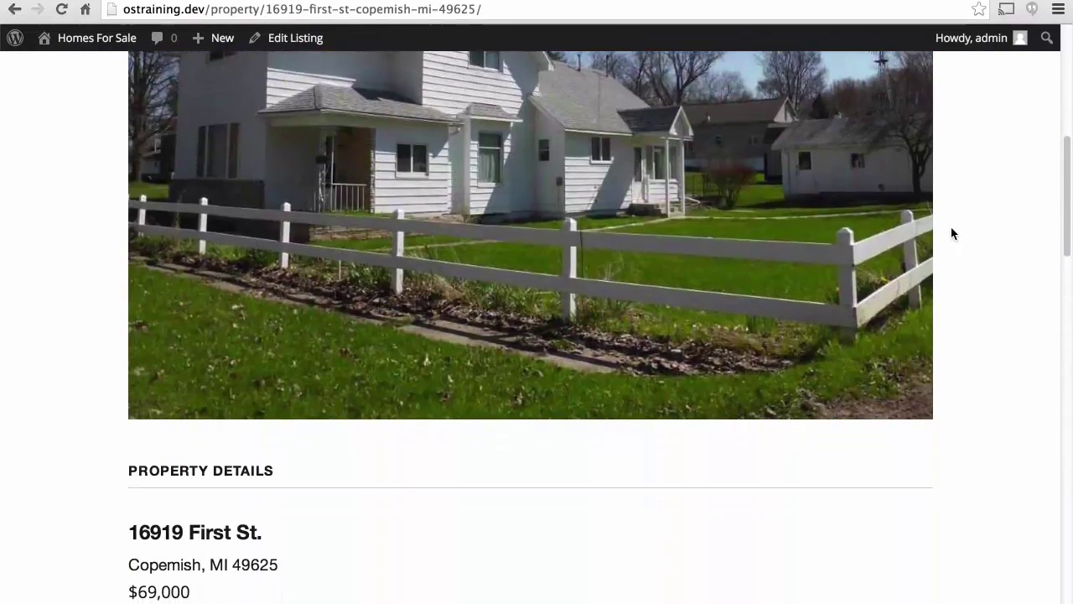
scroll(951, 233, "down", 6)
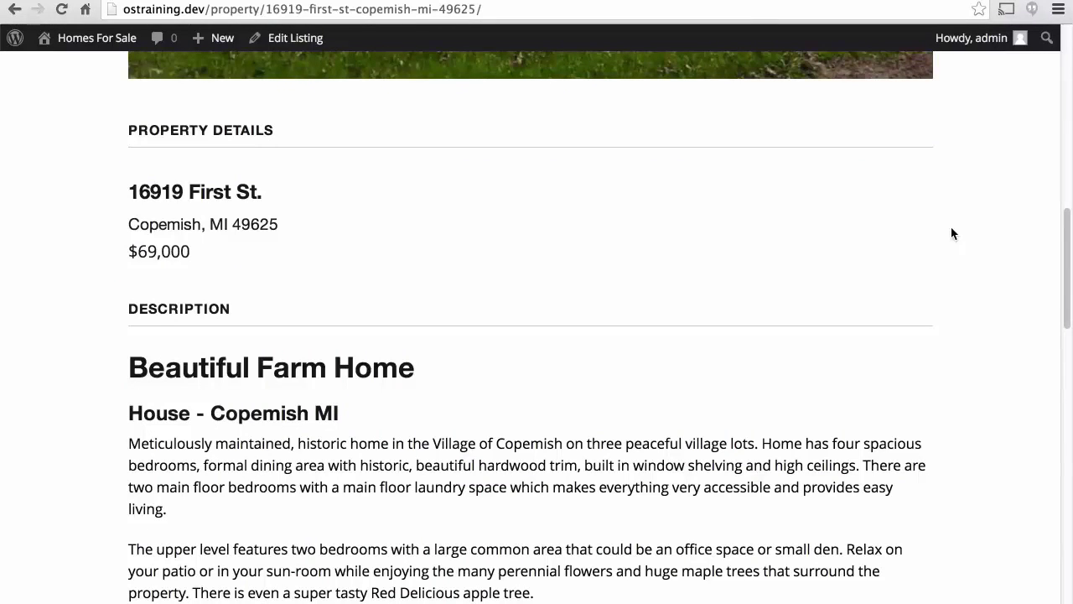
scroll(952, 233, "down", 1)
scroll(952, 233, "down", 4)
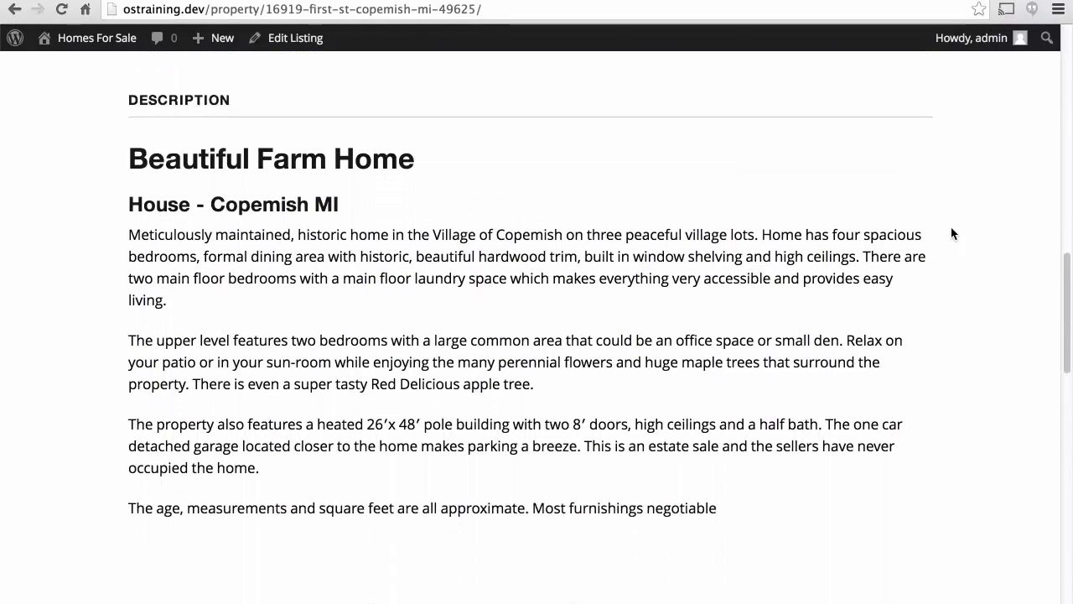
scroll(951, 233, "down", 5)
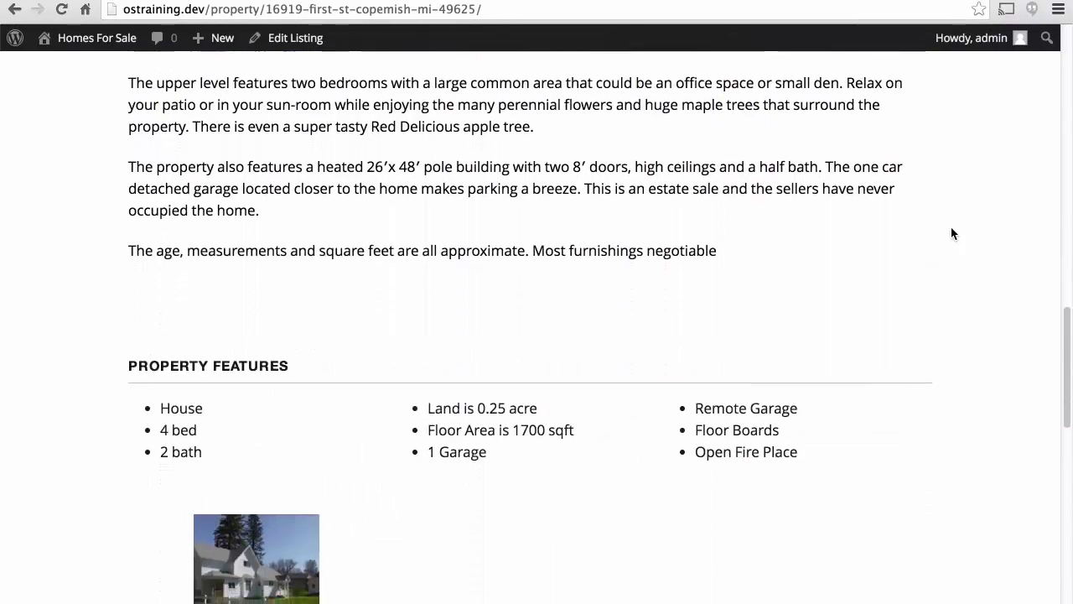
scroll(952, 233, "down", 3)
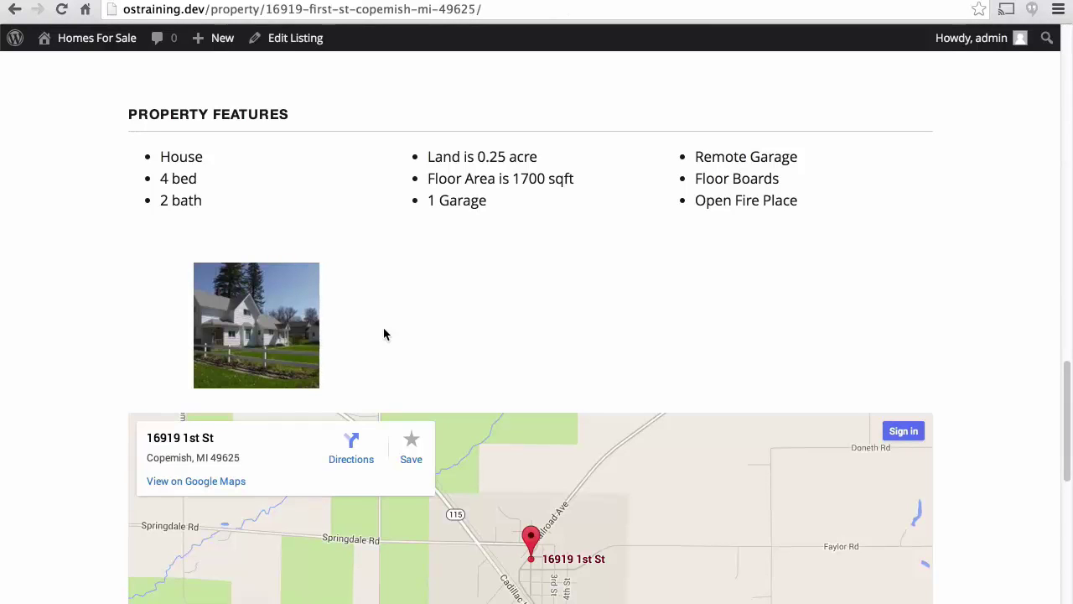
scroll(384, 335, "down", 5)
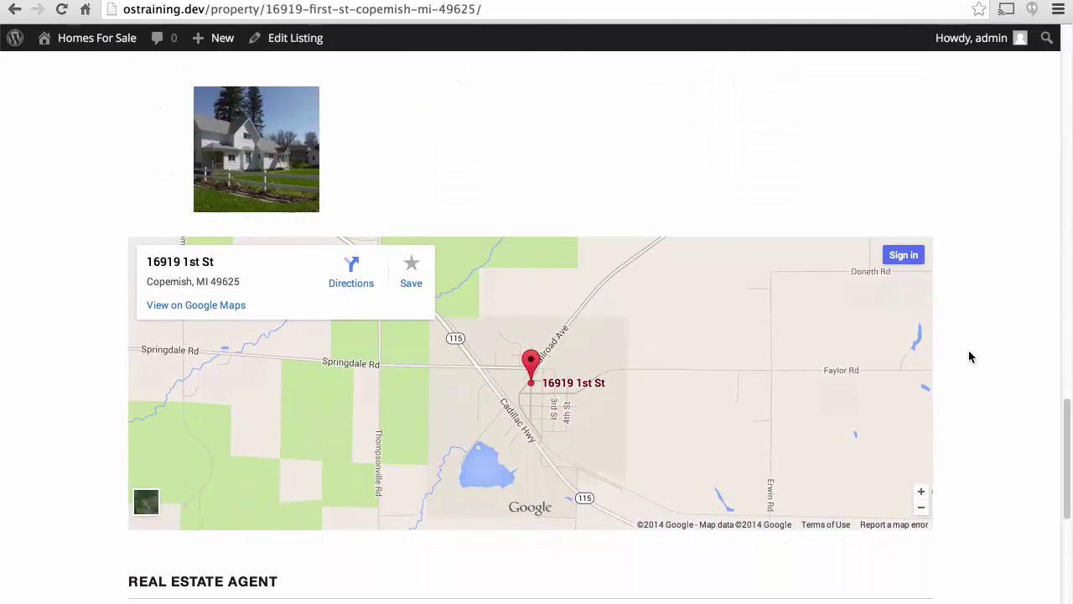
scroll(968, 357, "down", 8)
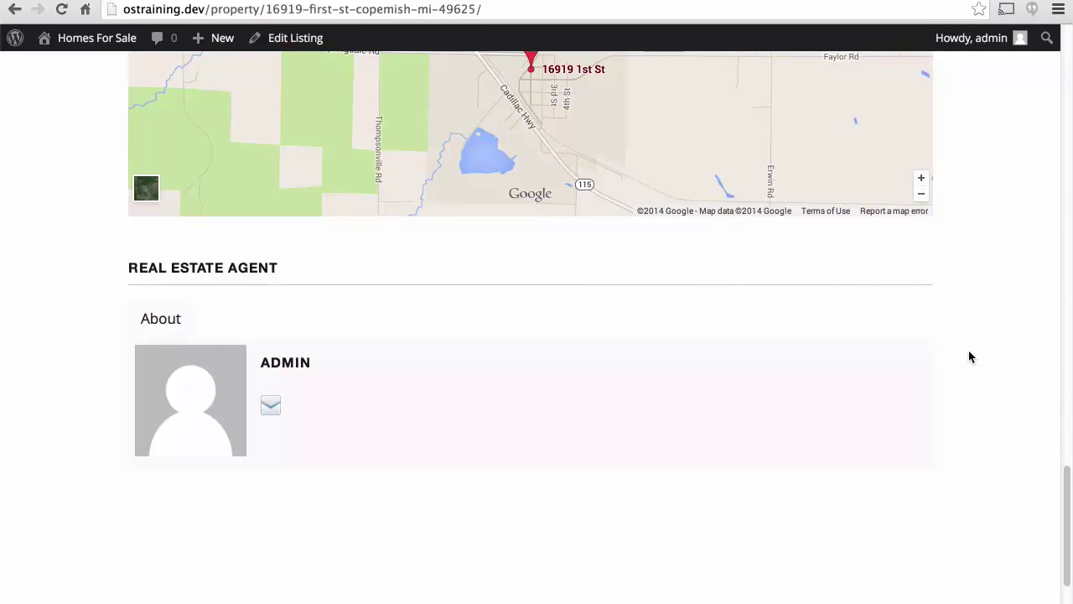
key("alt+Left")
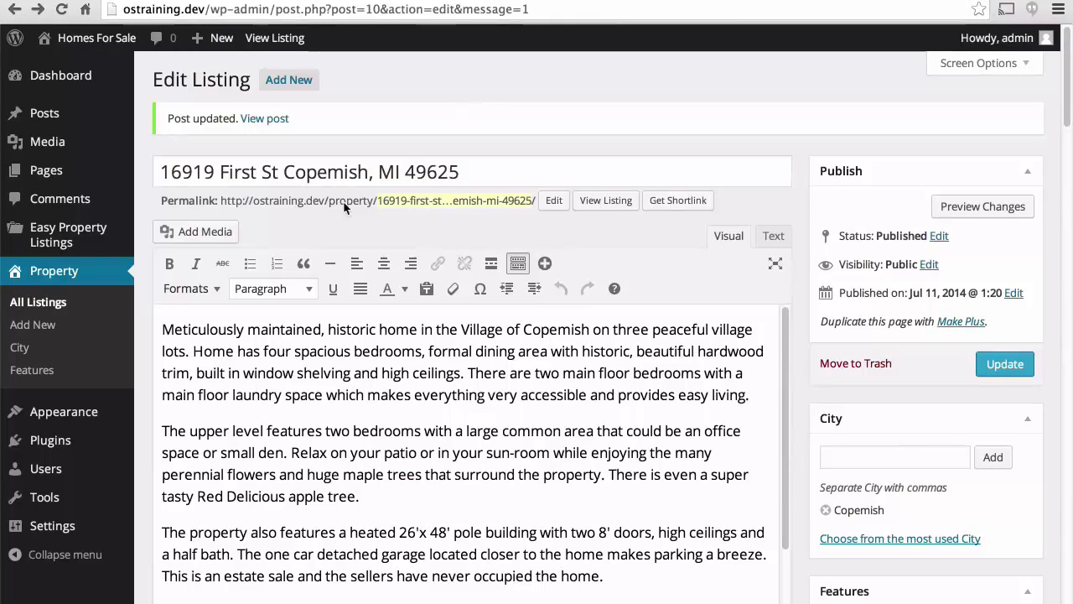
Upload house photos l6817b144-m1o through m8o from the home folder via Add Media.
left_click(206, 232)
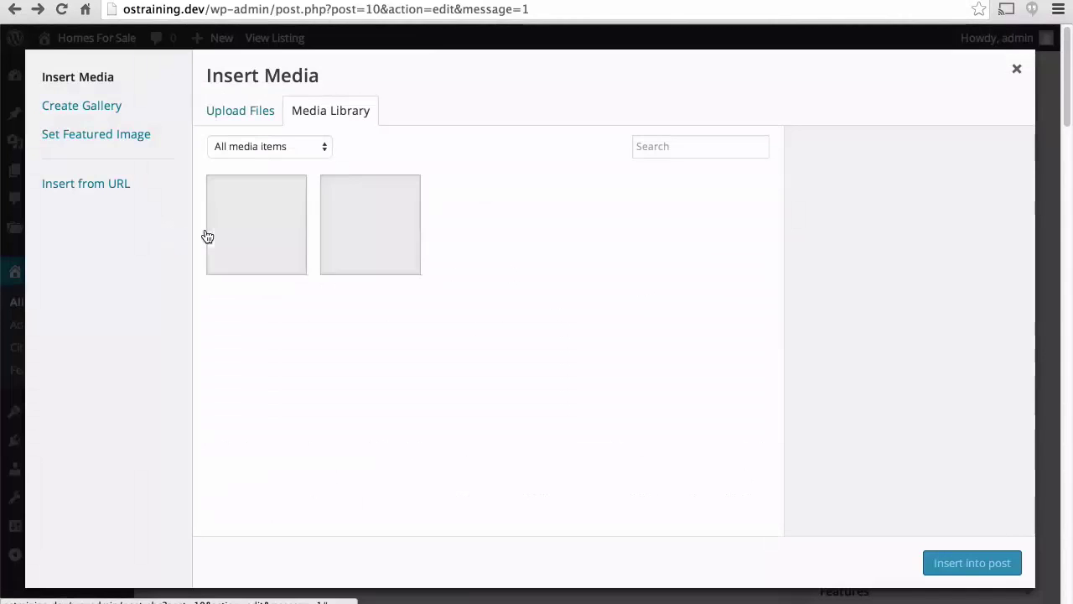
left_click(234, 119)
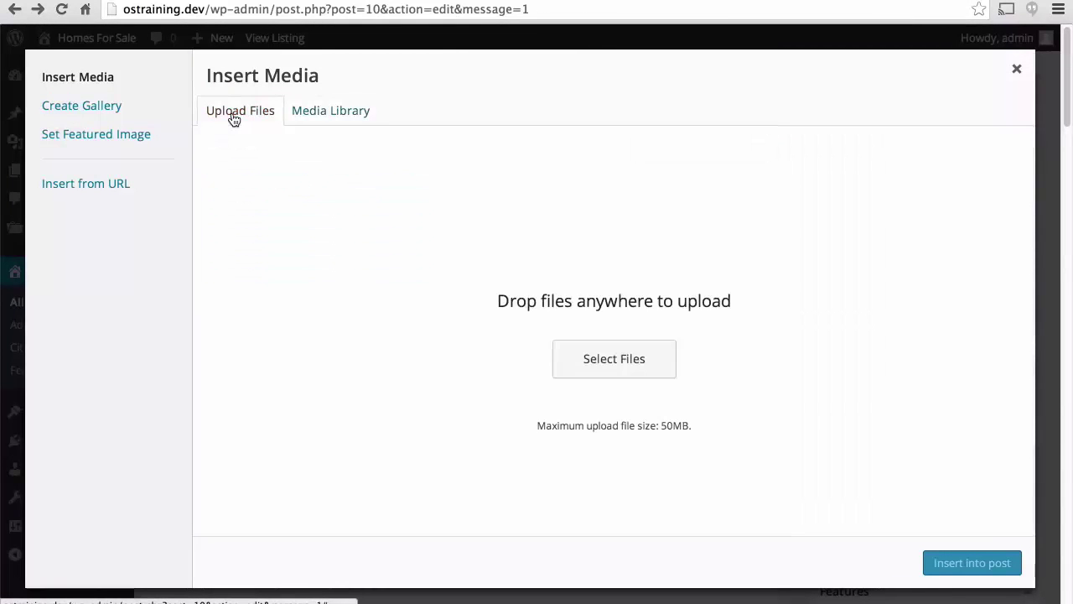
left_click(609, 362)
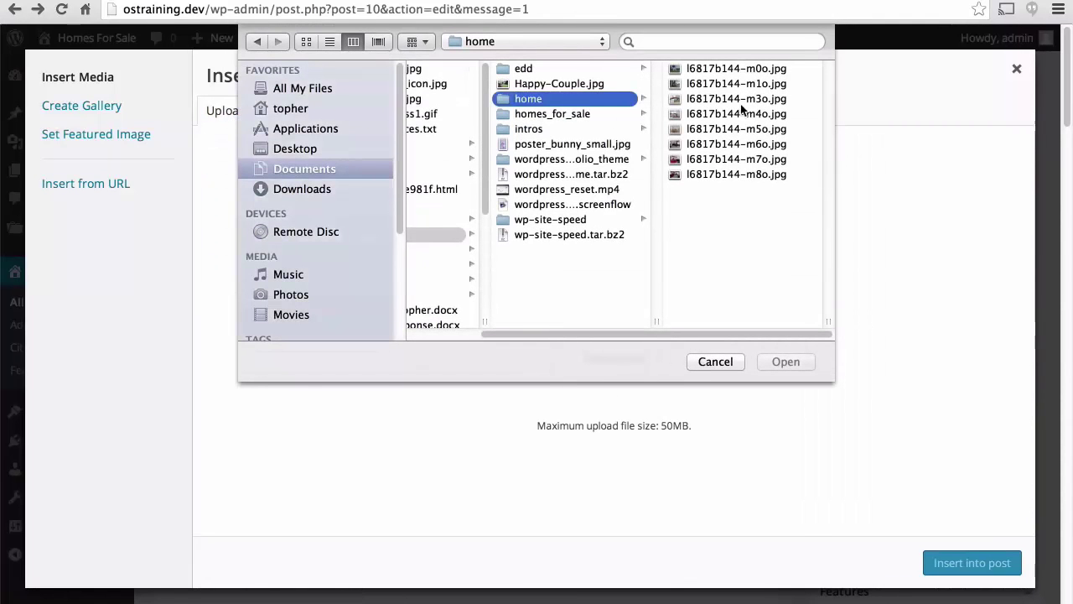
key("Down")
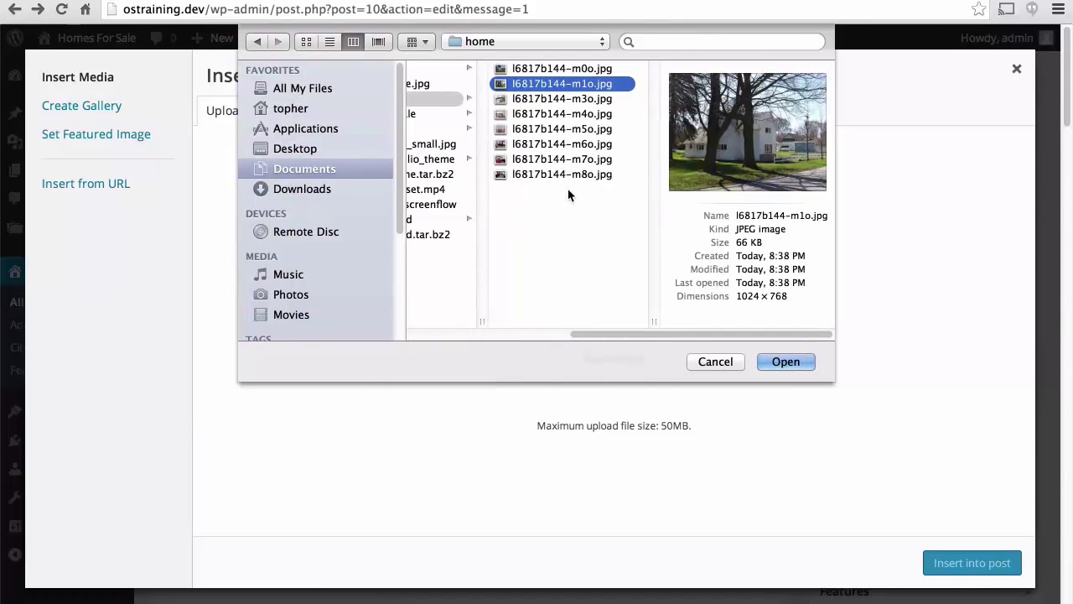
left_click(561, 176, "shift")
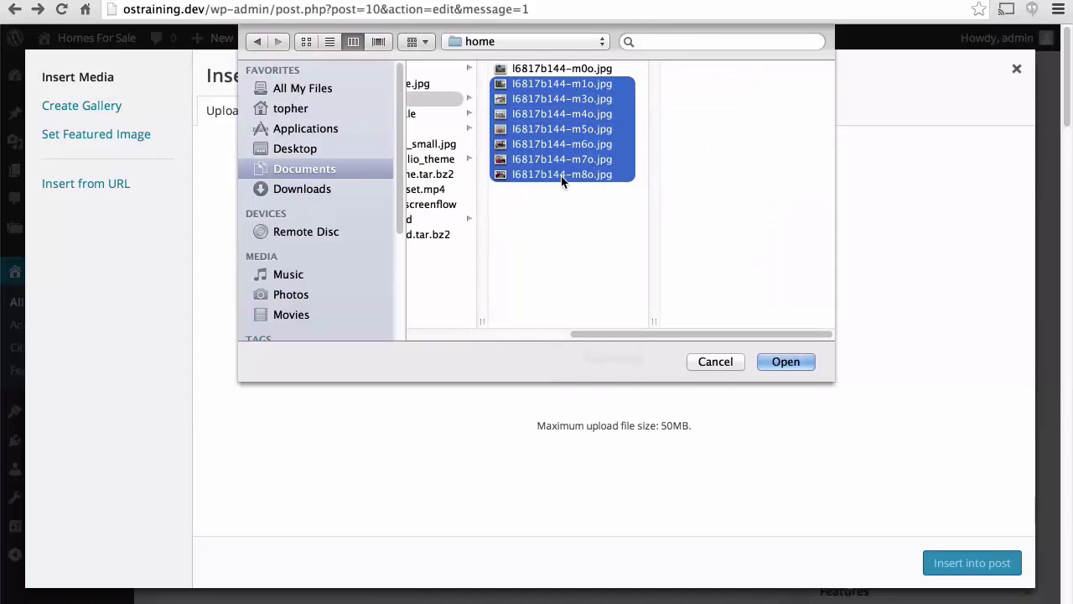
left_click(785, 362)
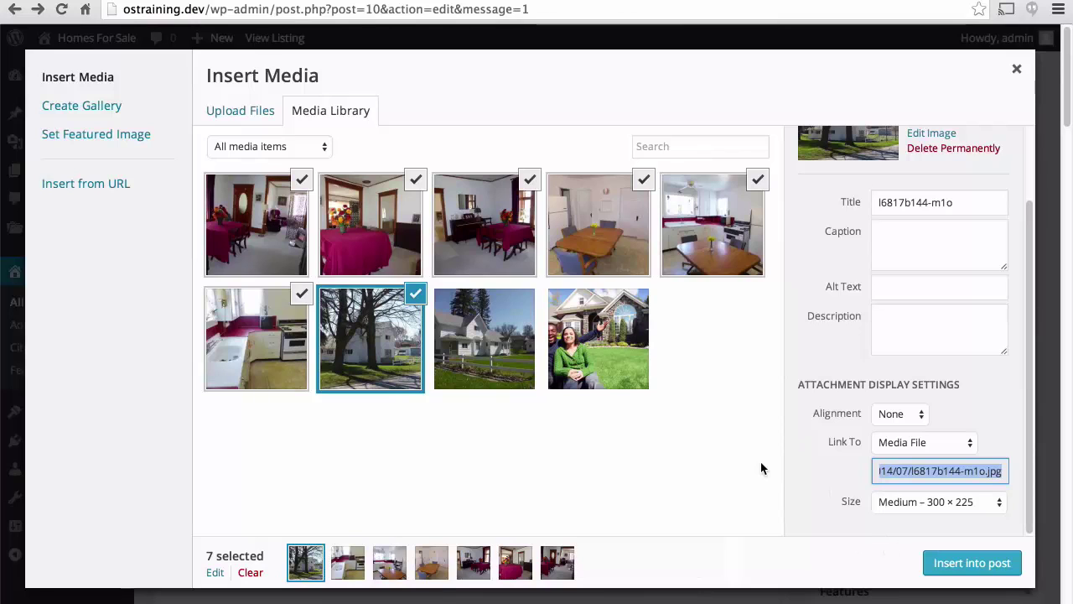
scroll(822, 339, "up", 1)
scroll(822, 339, "up", 2)
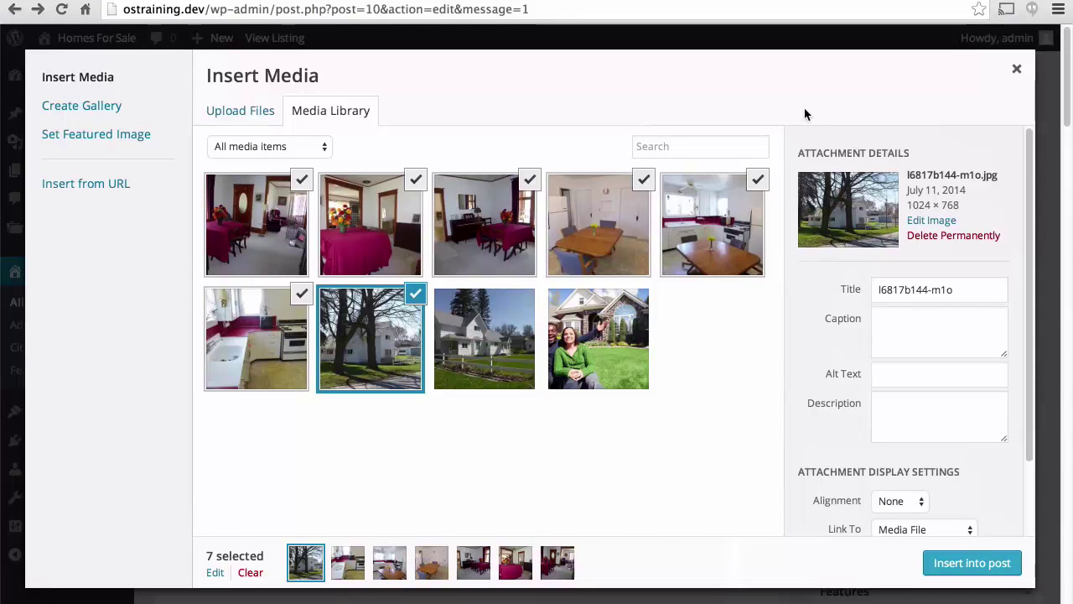
Close the media window without inserting, update the listing, and open its live page.
left_click(1019, 72)
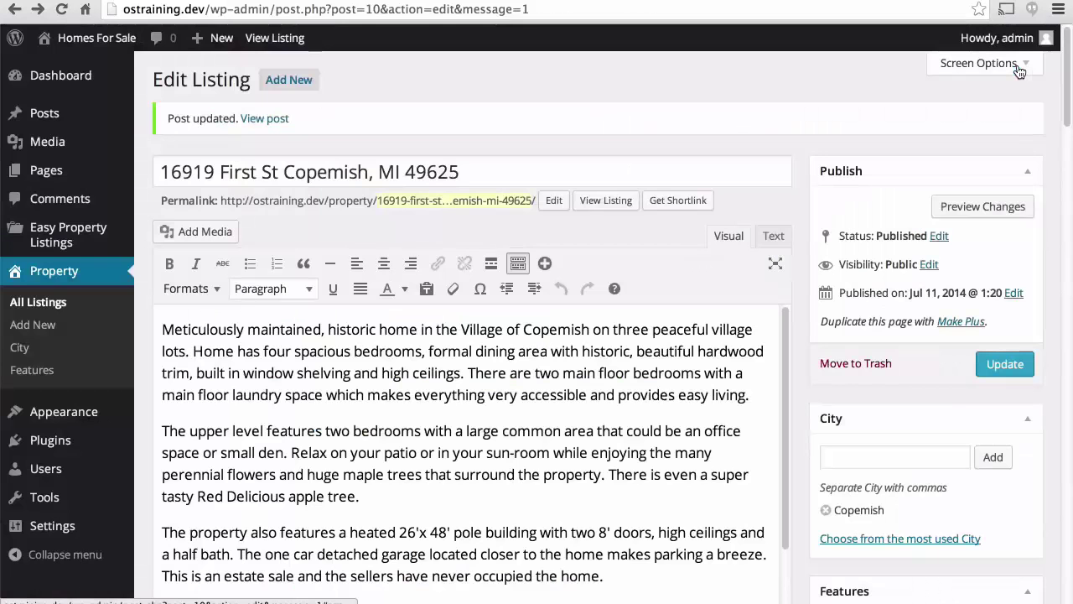
left_click(1012, 367)
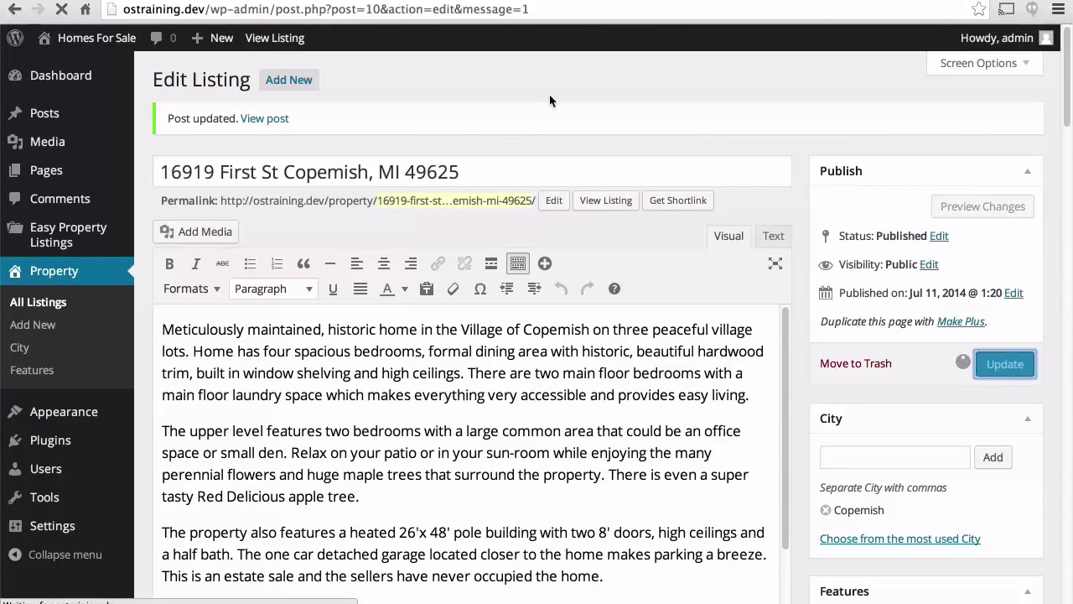
left_click(605, 200)
Open the kitchen and dining-room gallery photos full-size, returning to the listing after each.
scroll(562, 275, "down", 5)
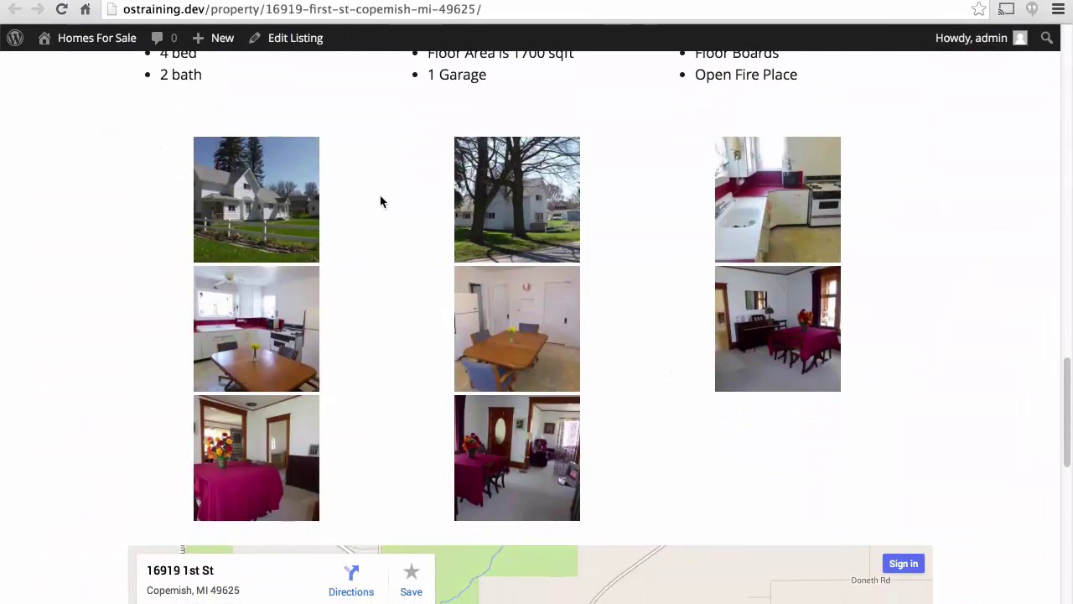
left_click(250, 335)
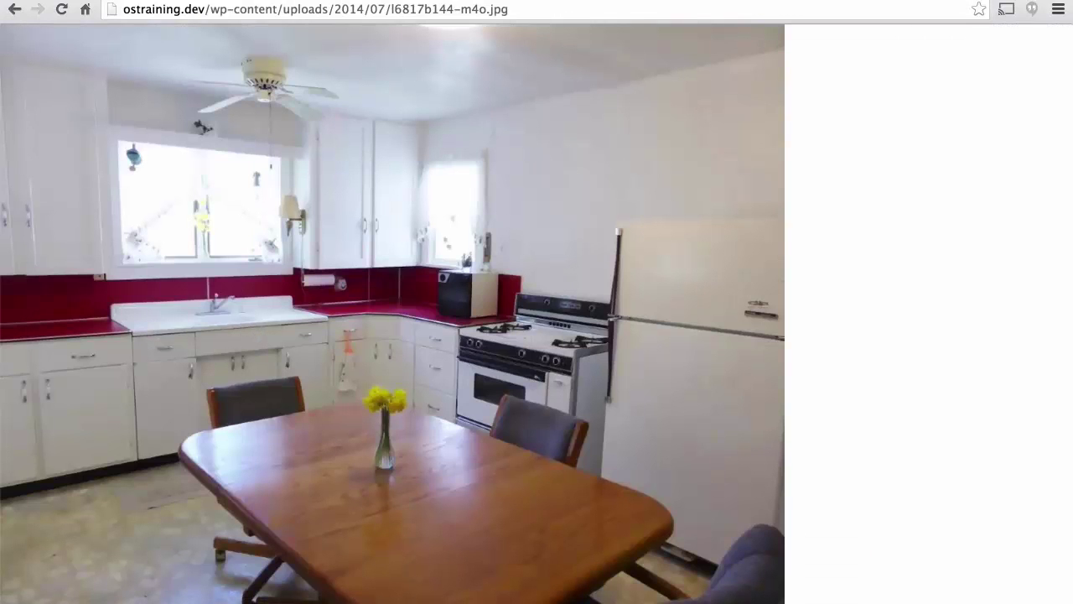
left_click(17, 10)
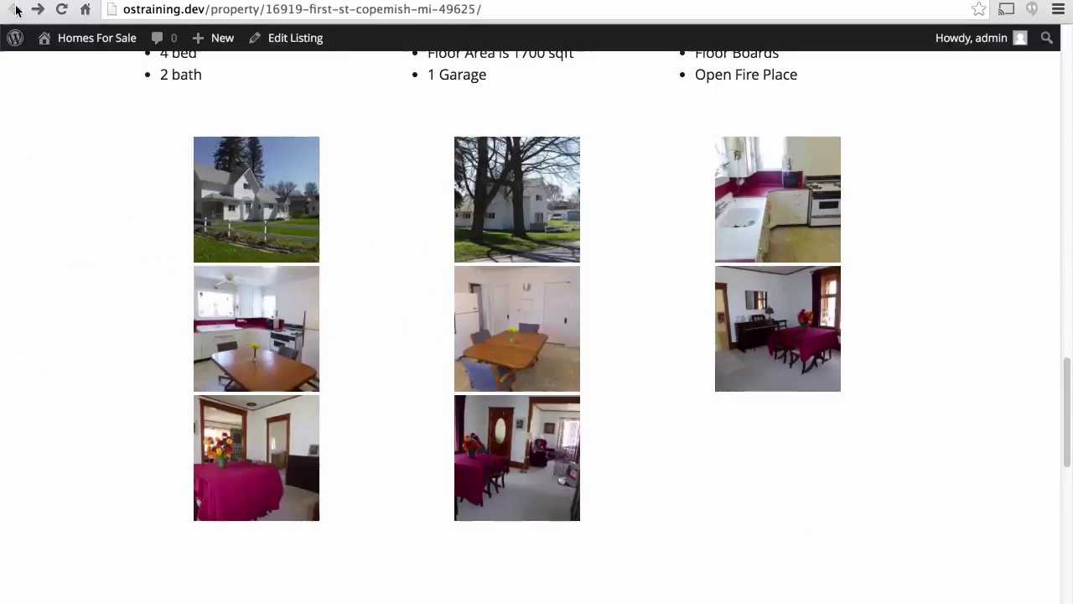
left_click(468, 299)
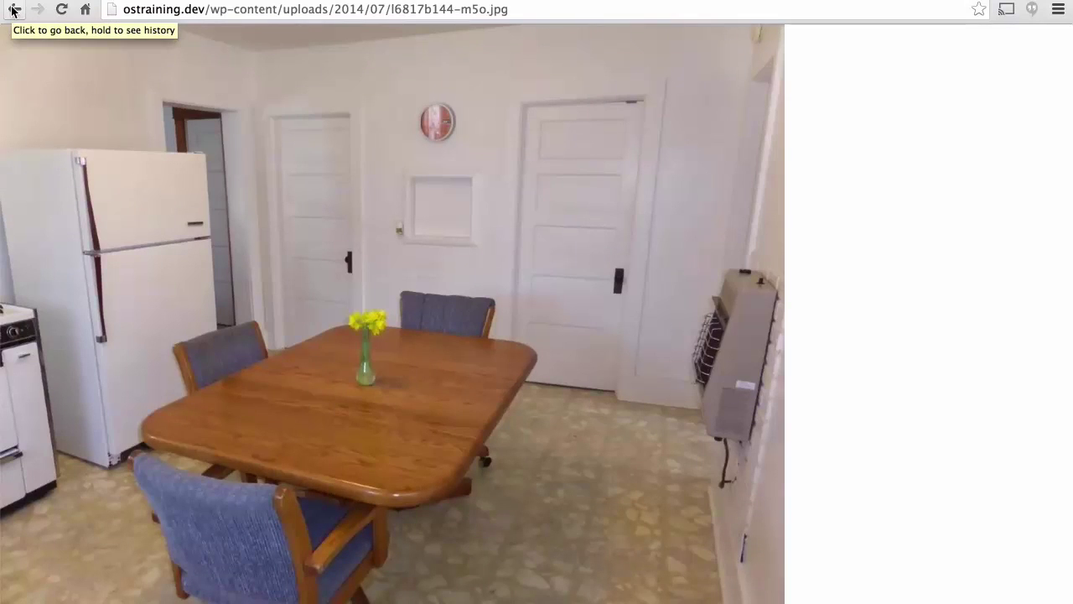
left_click(12, 11)
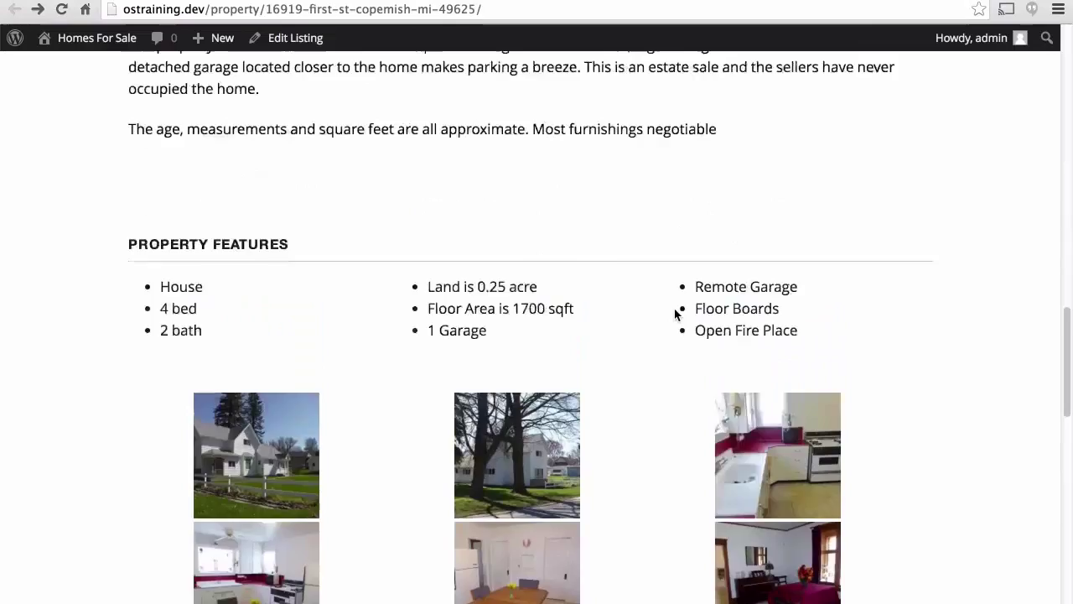
scroll(675, 314, "up", 15)
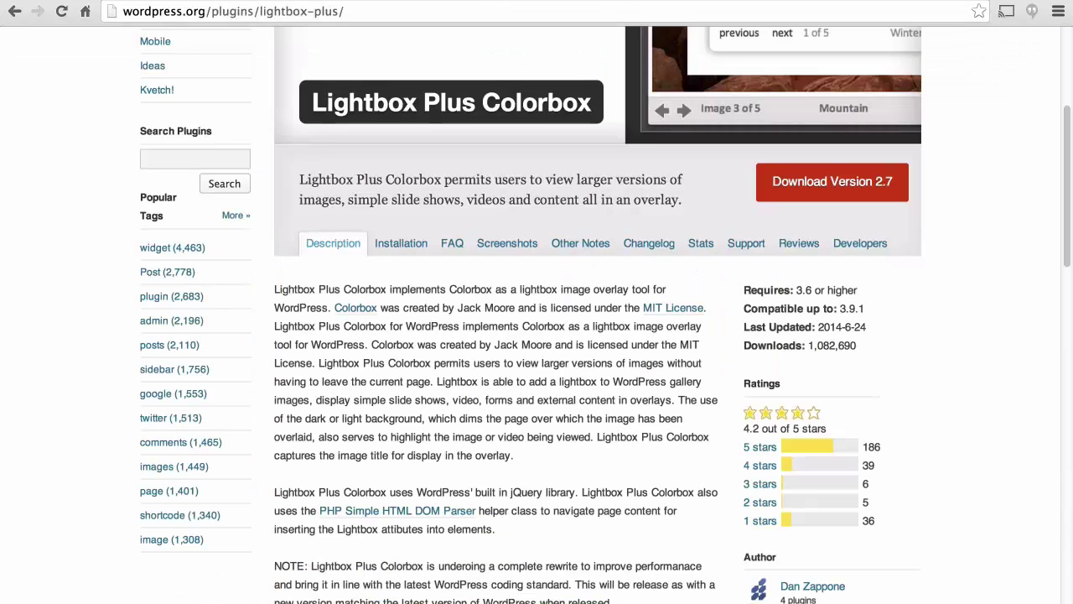
Copy the 'Lightbox Plus Colorbox' heading and switch back to the WP-admin Plugins tab.
scroll(511, 170, "up", 3)
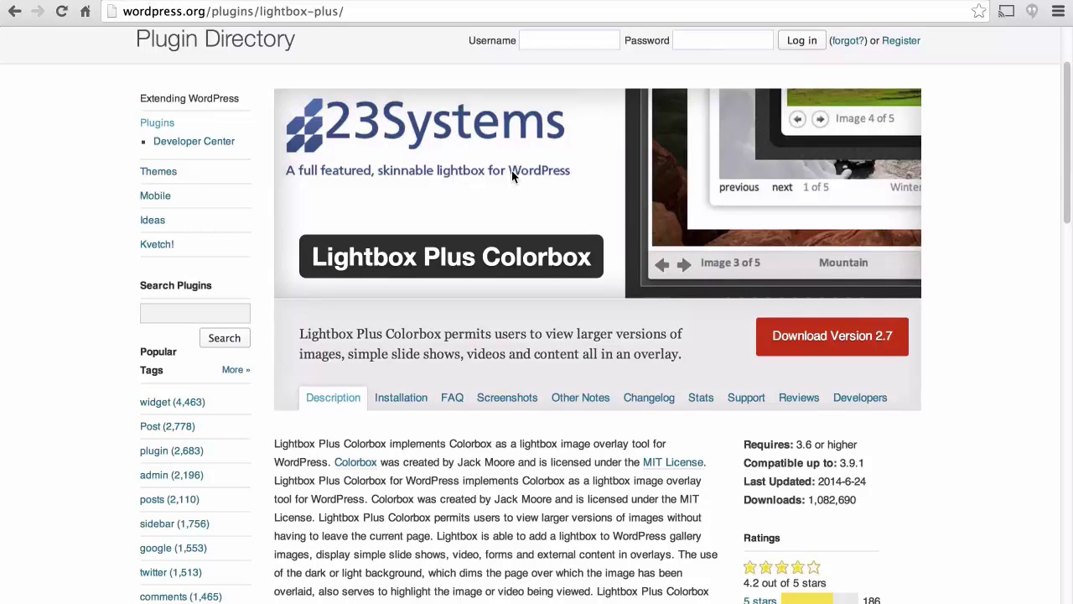
triple_click(374, 255)
key("ctrl+c")
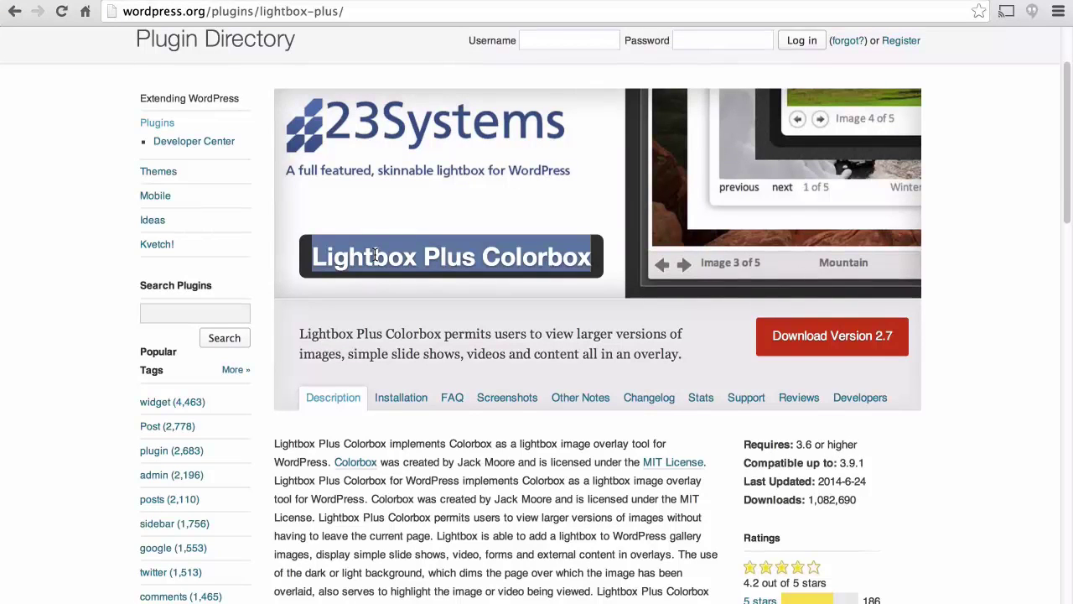
left_click(165, 3)
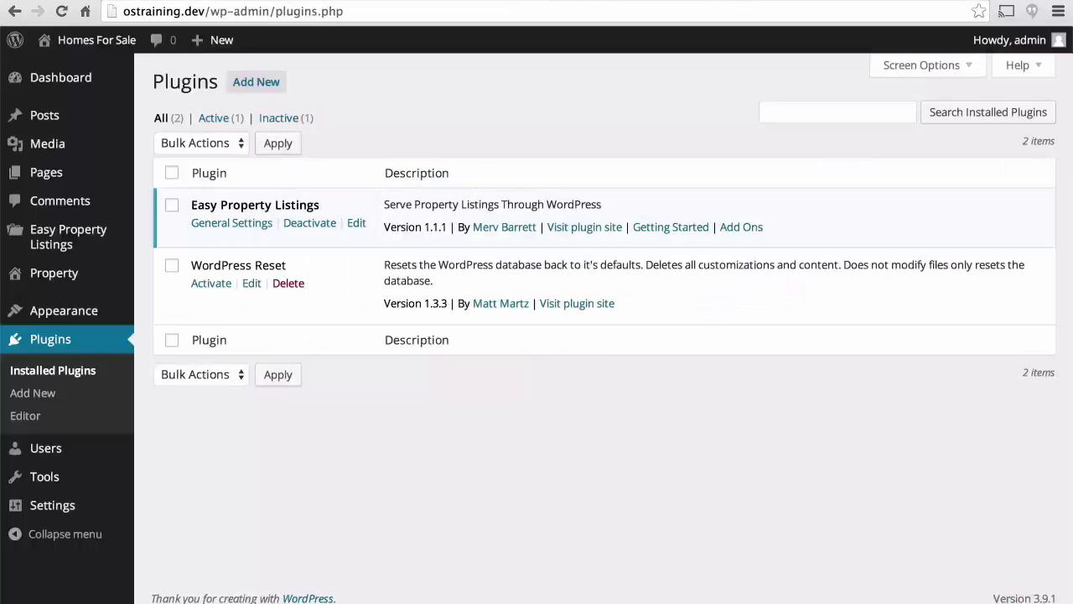
Search Add New plugins for 'Lightbox Plus Colorbox', install version 2.7, and activate it.
left_click(255, 84)
left_click(239, 211)
key("ctrl+v")
key("Return")
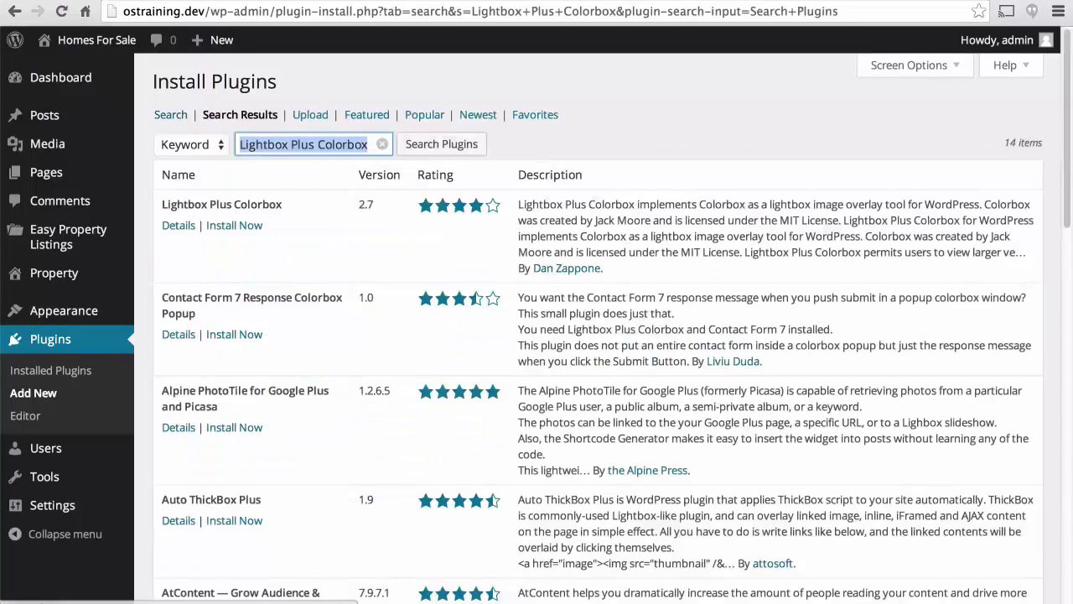
left_click(231, 226)
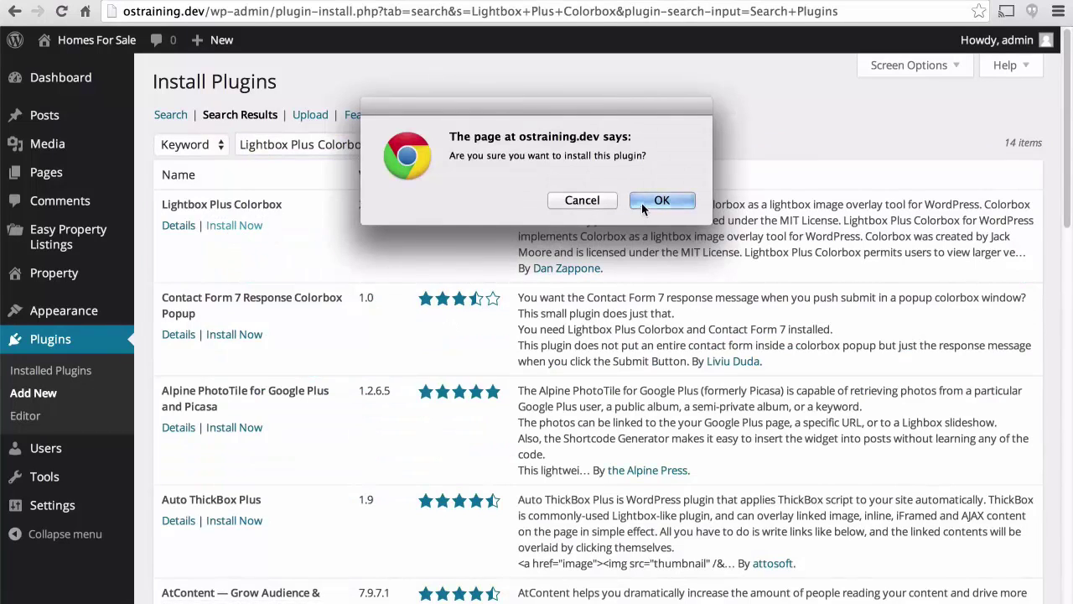
left_click(641, 203)
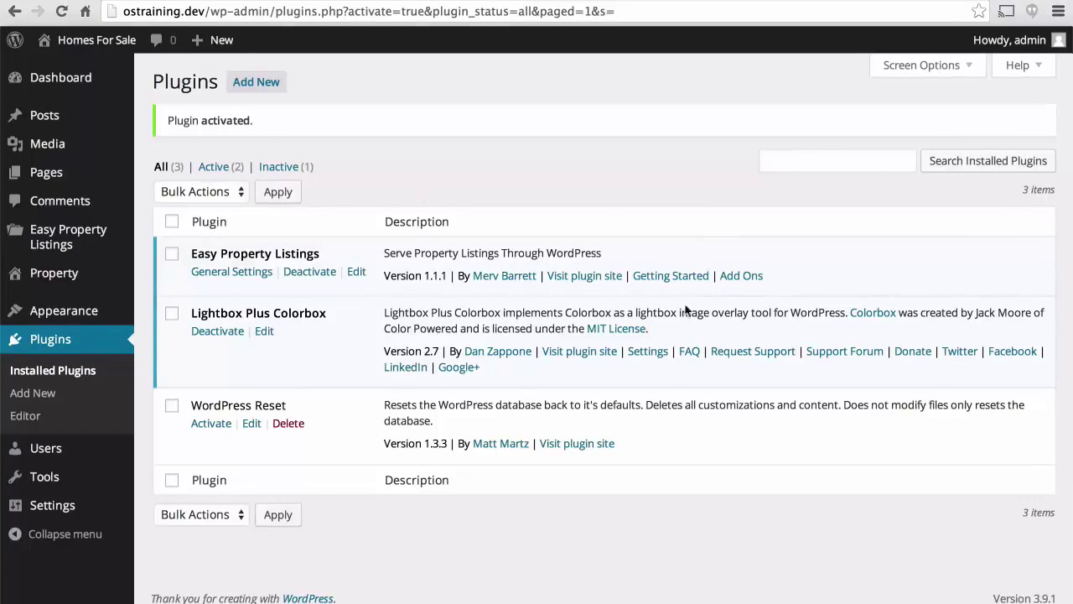
left_click(648, 351)
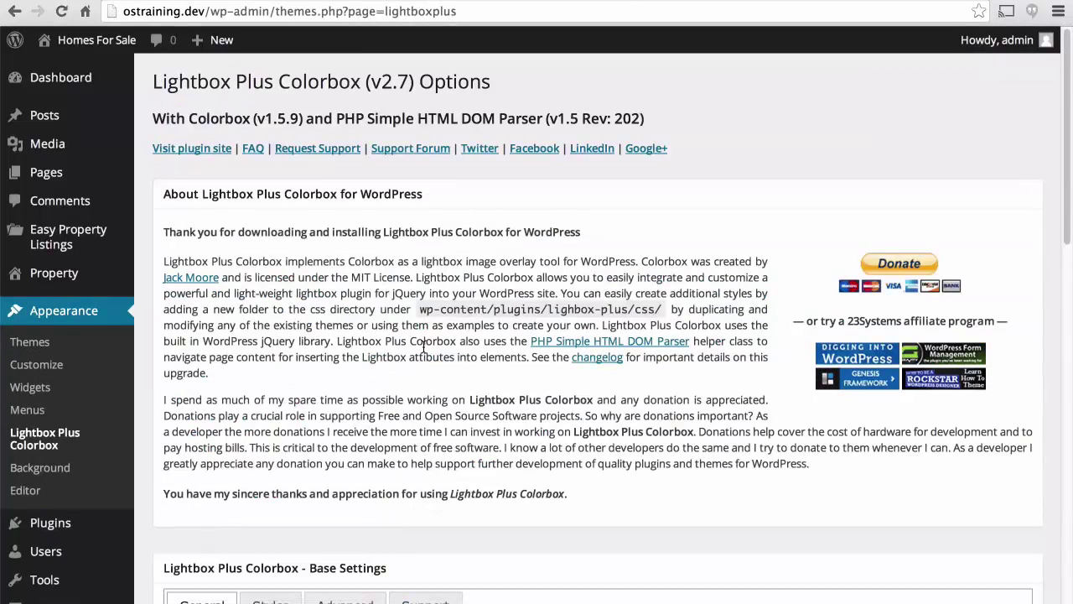
Turn on Output Valid HTML5 and Hide About in the base settings, and save.
scroll(424, 348, "down", 5)
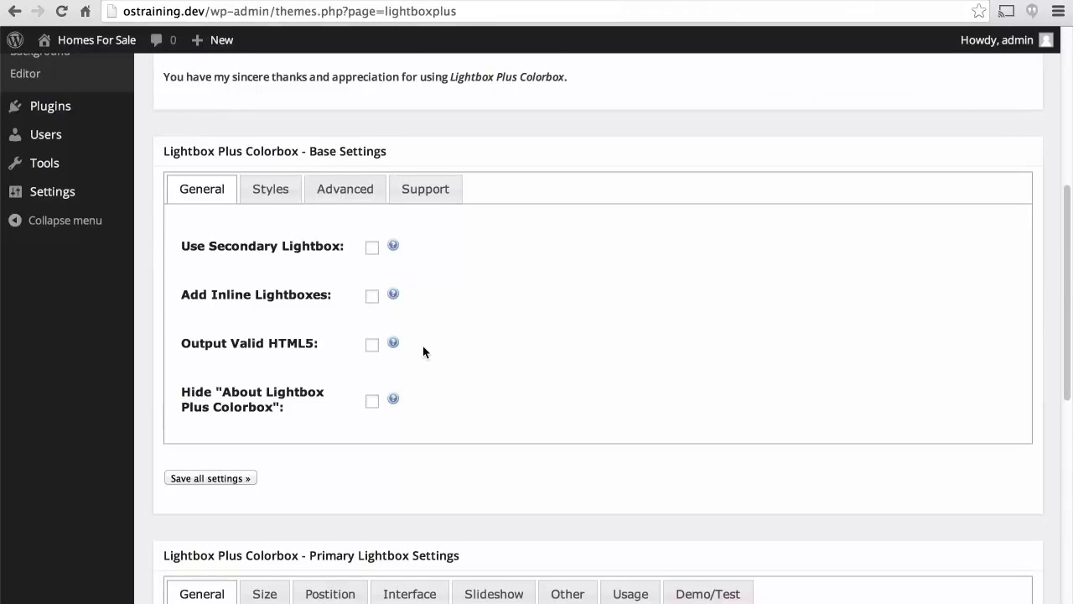
left_click(372, 346)
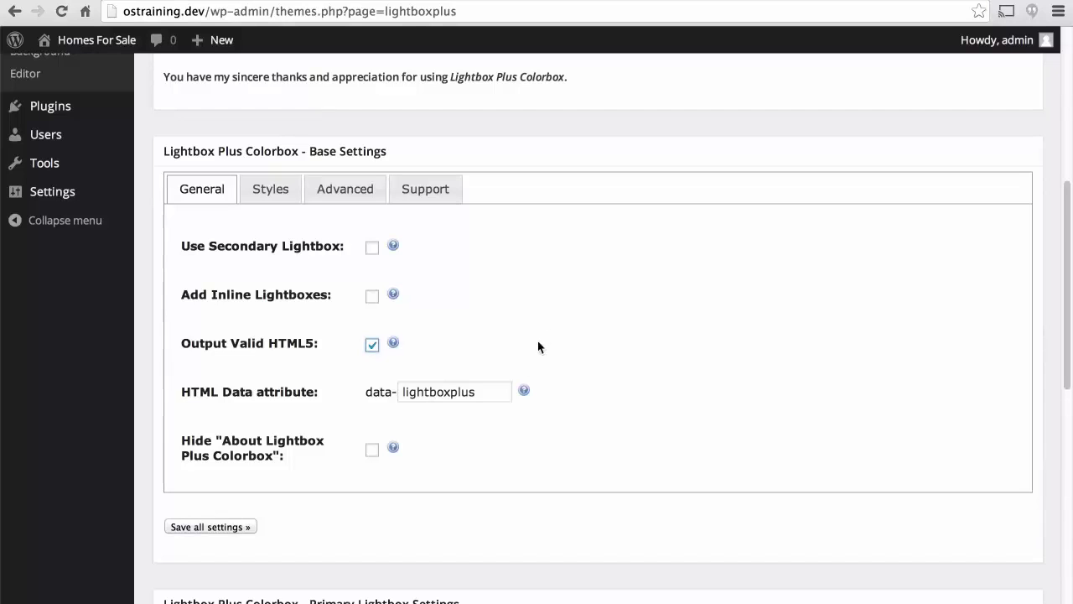
left_click(372, 453)
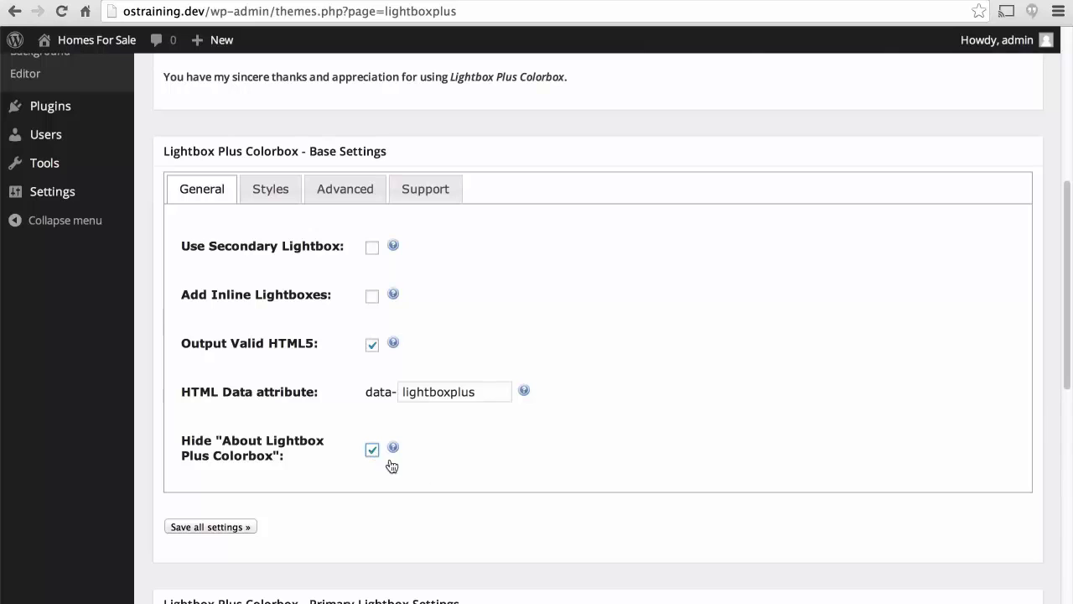
left_click(212, 527)
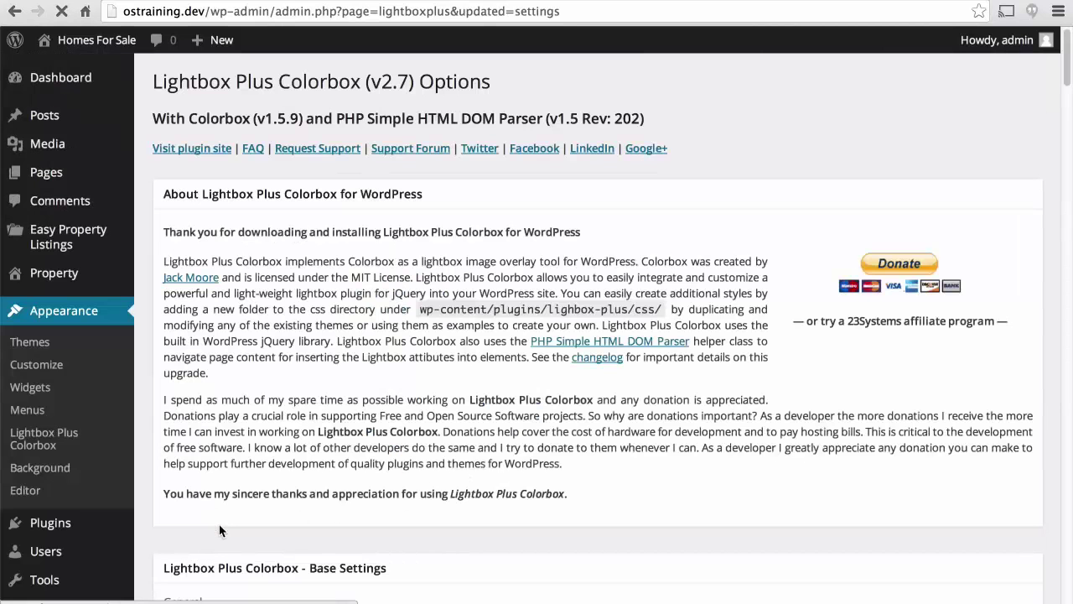
key("Return")
Enable Use For WordPress Galleries in the primary lightbox settings and save all settings.
scroll(461, 364, "down", 10)
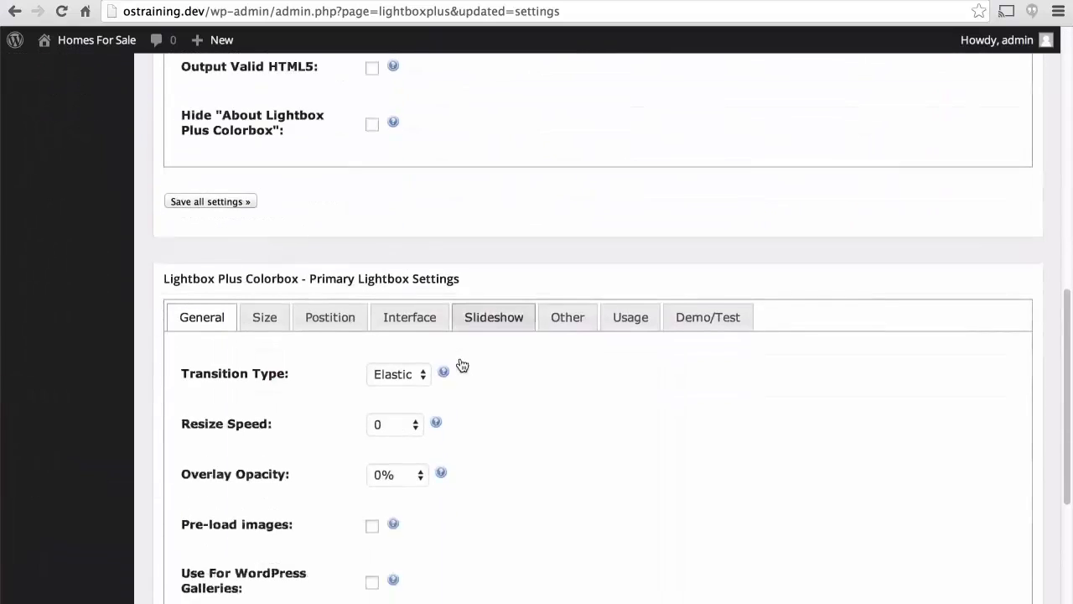
scroll(459, 363, "down", 2)
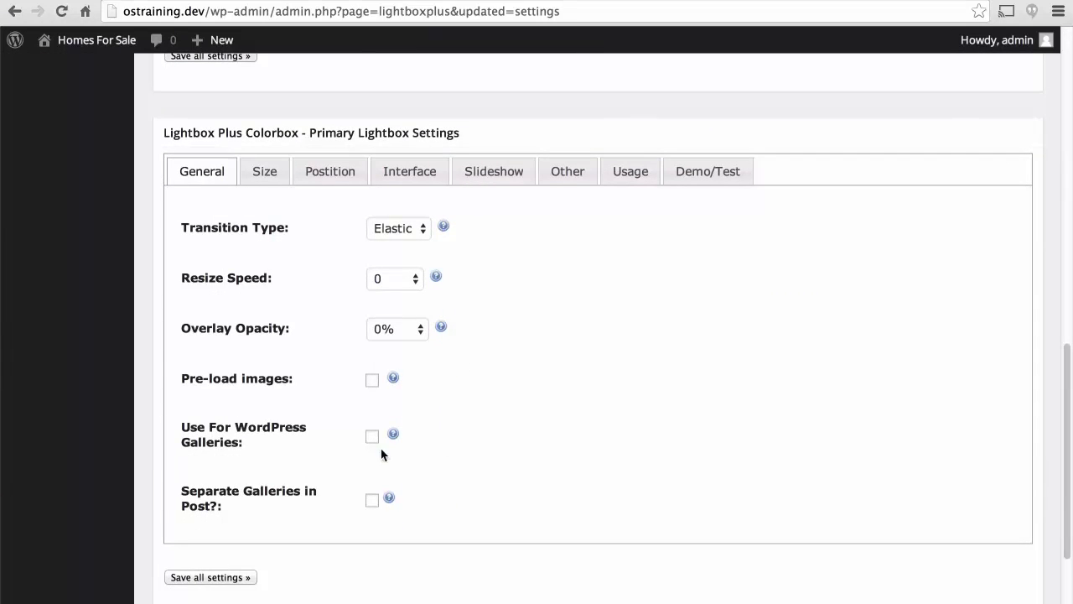
left_click(372, 437)
left_click(217, 577)
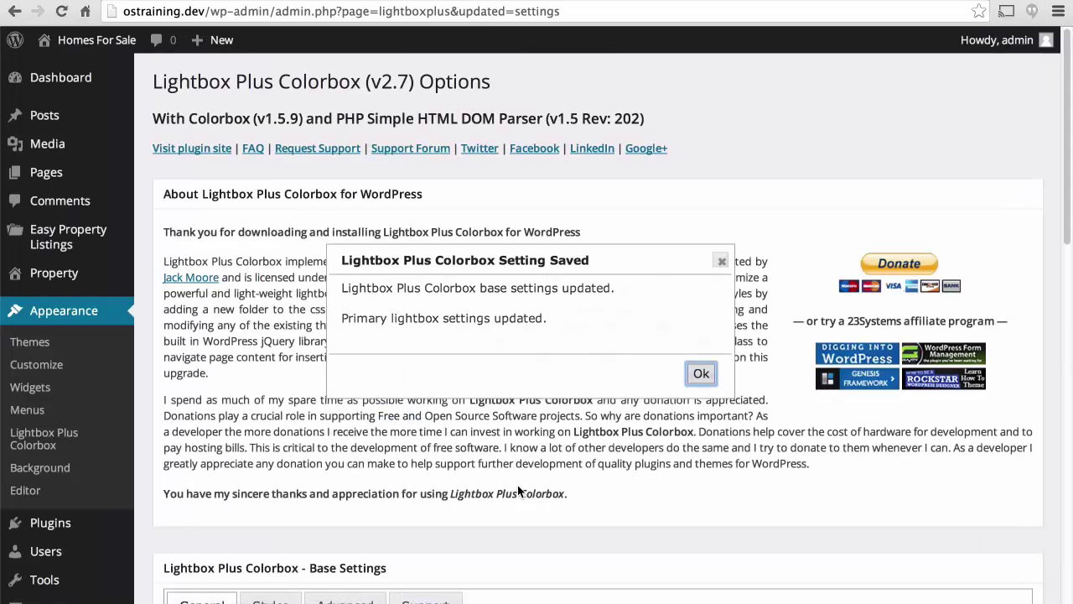
scroll(517, 491, "down", 15)
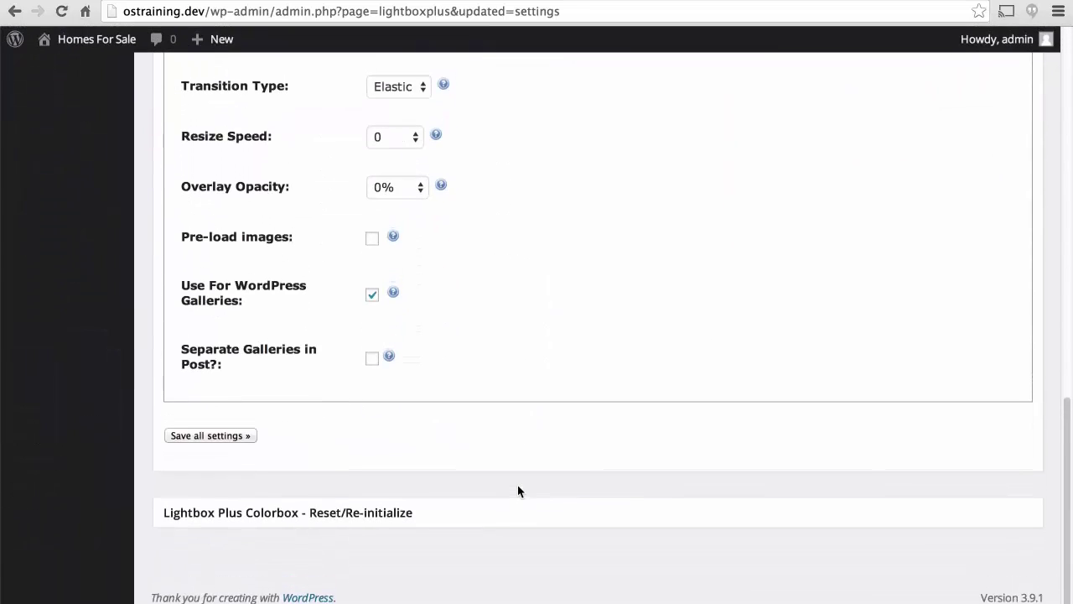
scroll(517, 490, "up", 3)
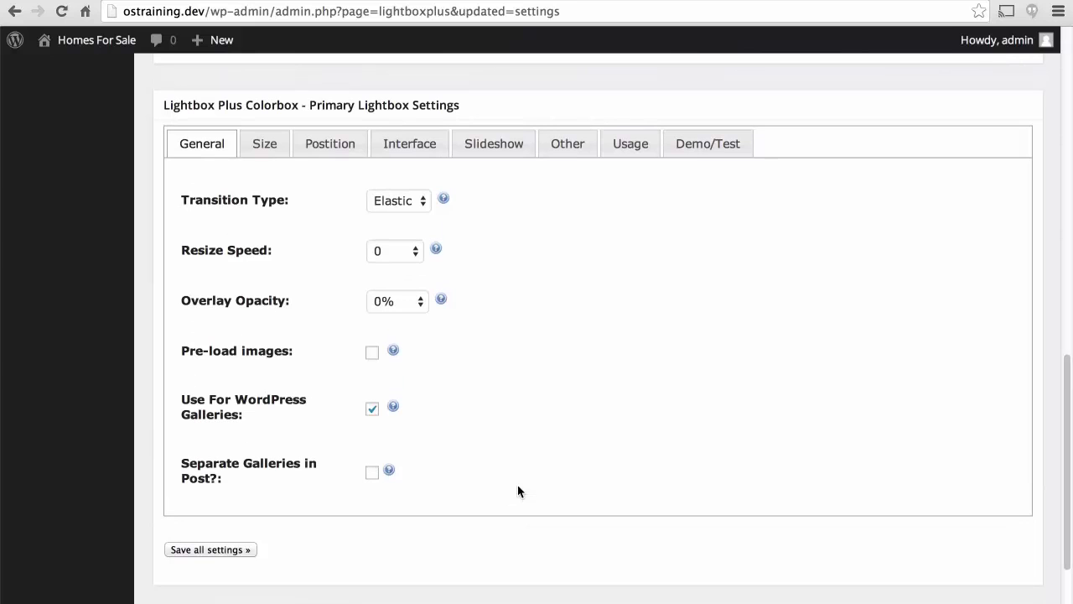
scroll(517, 490, "down", 2)
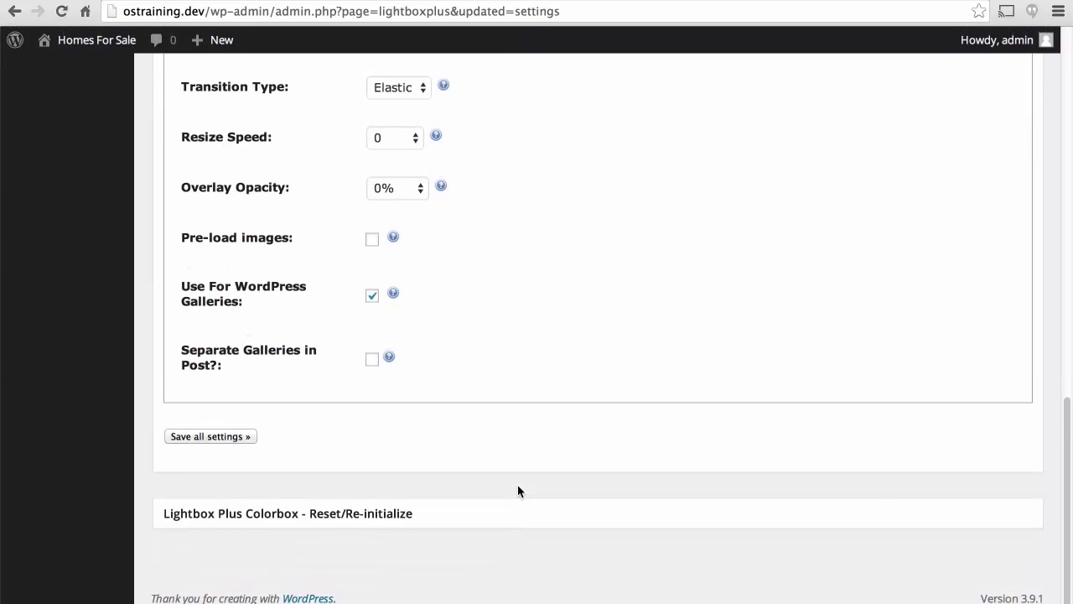
scroll(517, 490, "up", 5)
scroll(518, 491, "up", 2)
scroll(518, 490, "down", 3)
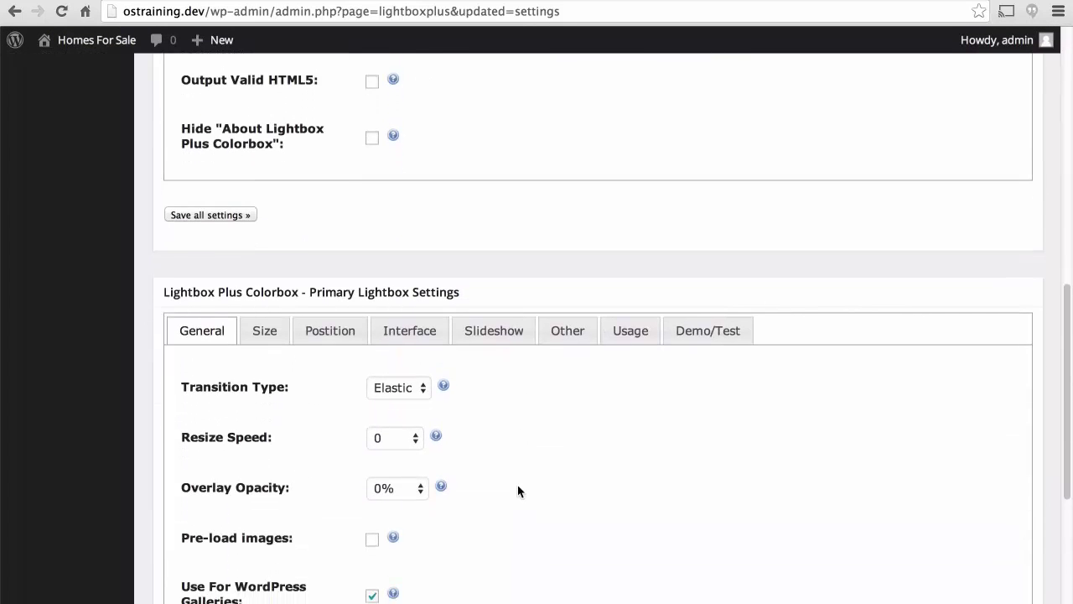
scroll(517, 490, "down", 3)
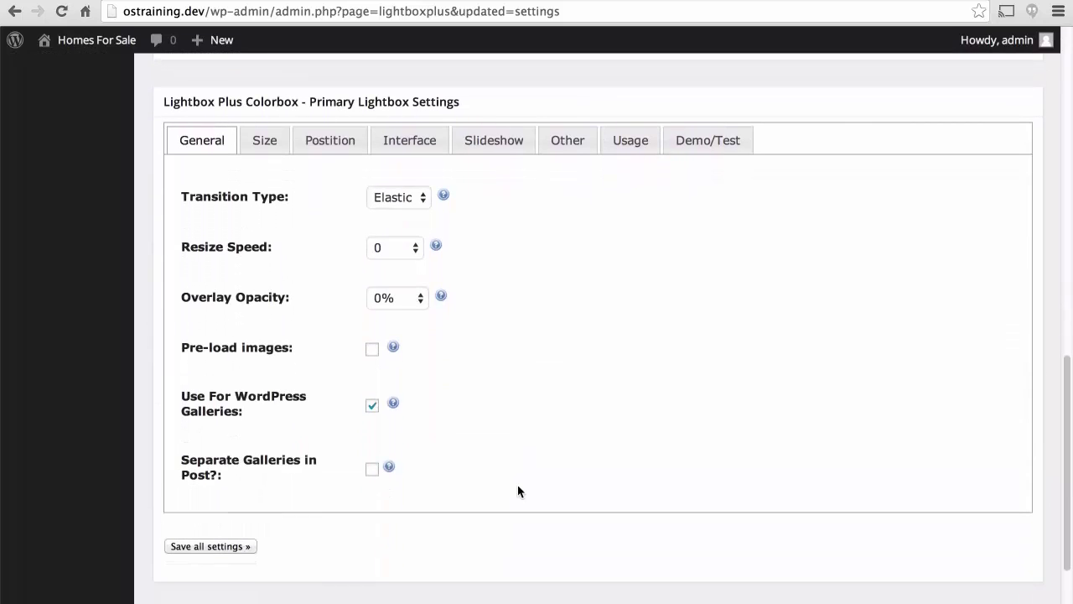
Enter 800px as the lightbox Width on the Size tab and save all settings.
left_click(263, 144)
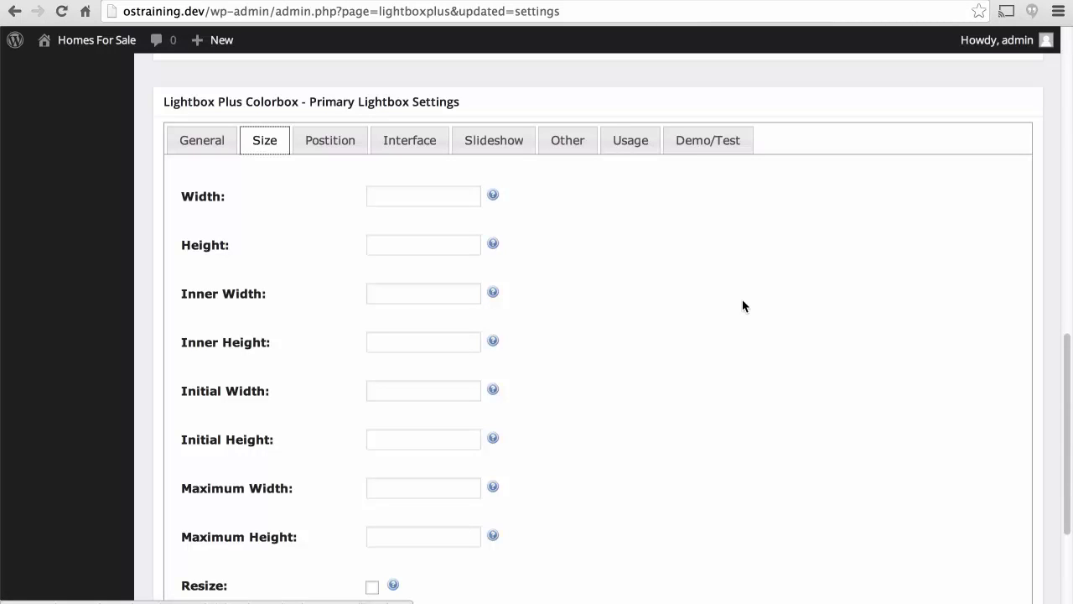
left_click(423, 197)
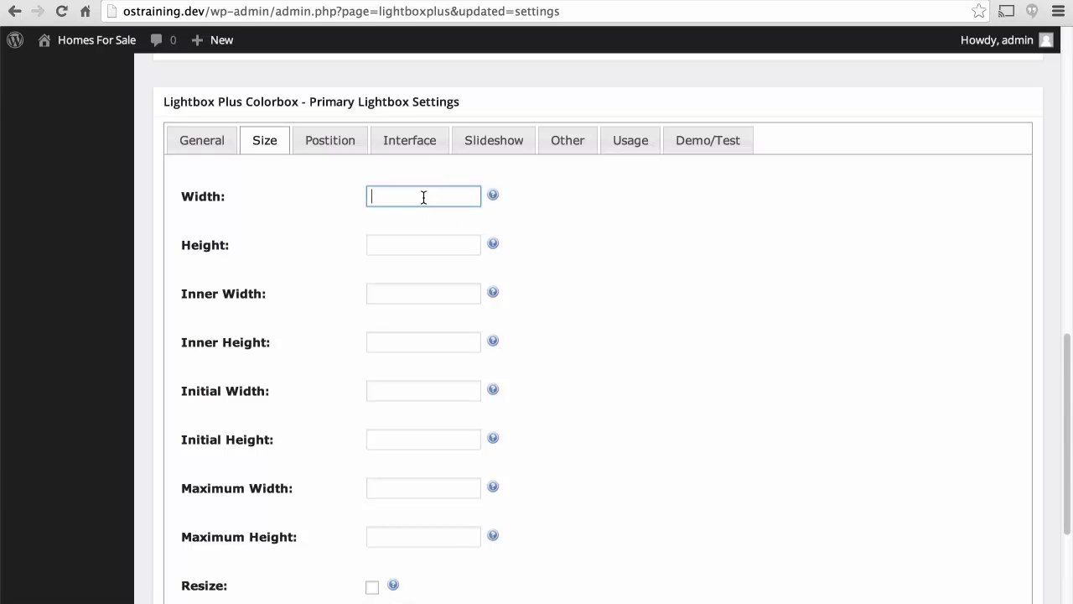
type("800")
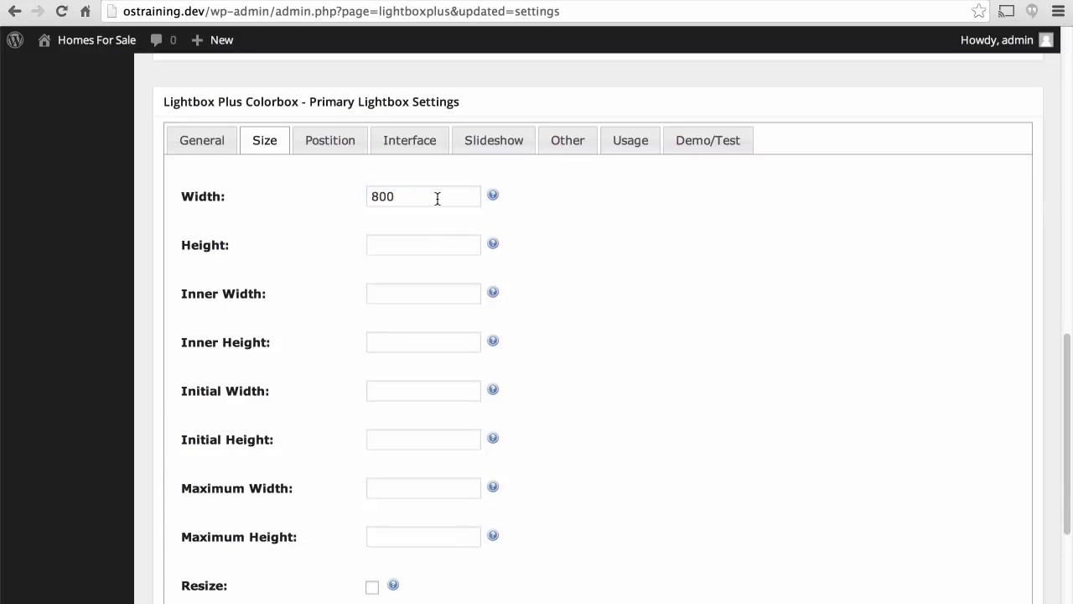
type("px")
scroll(605, 314, "down", 5)
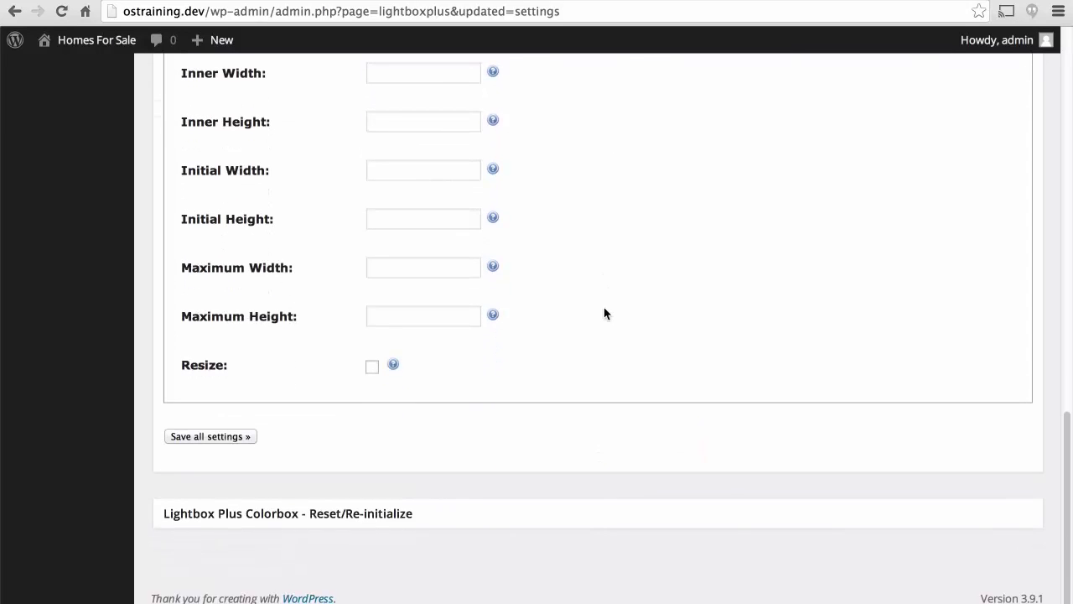
left_click(203, 437)
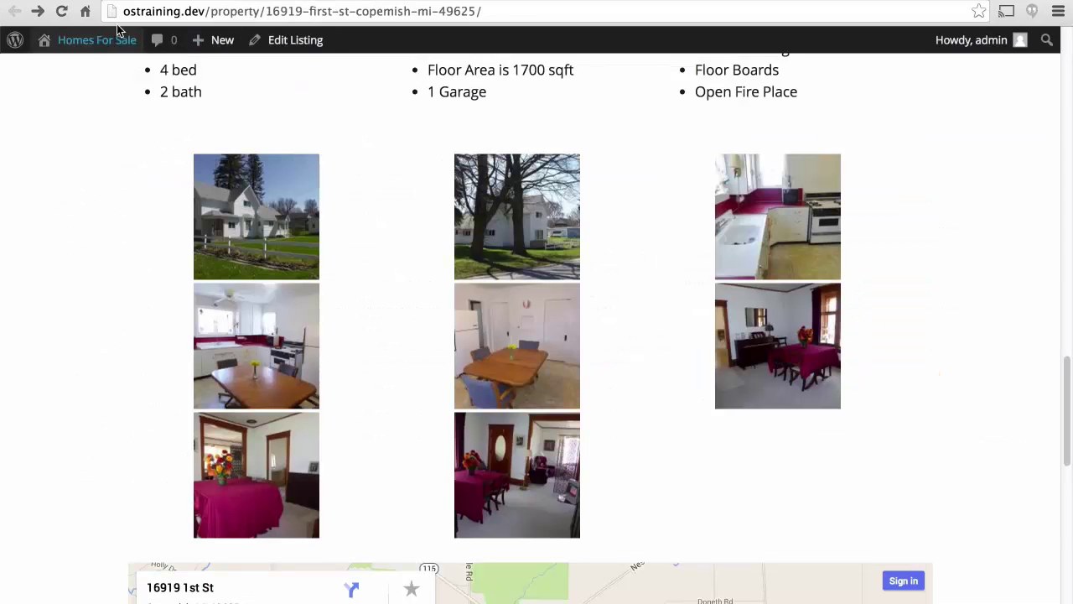
Reload the listing and page through the gallery photos in the 800px lightbox.
left_click(61, 11)
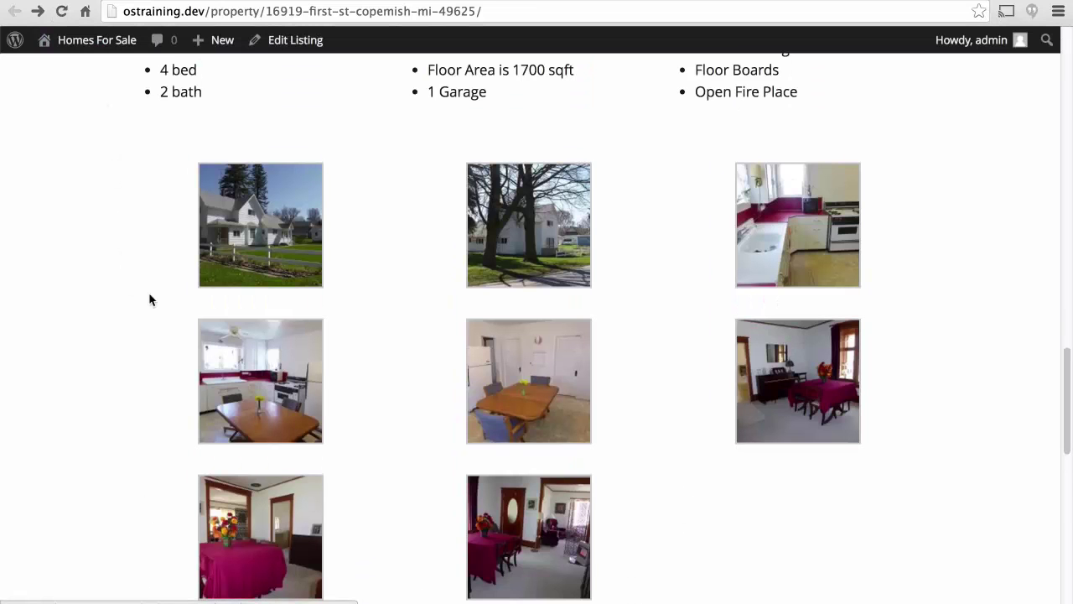
left_click(262, 222)
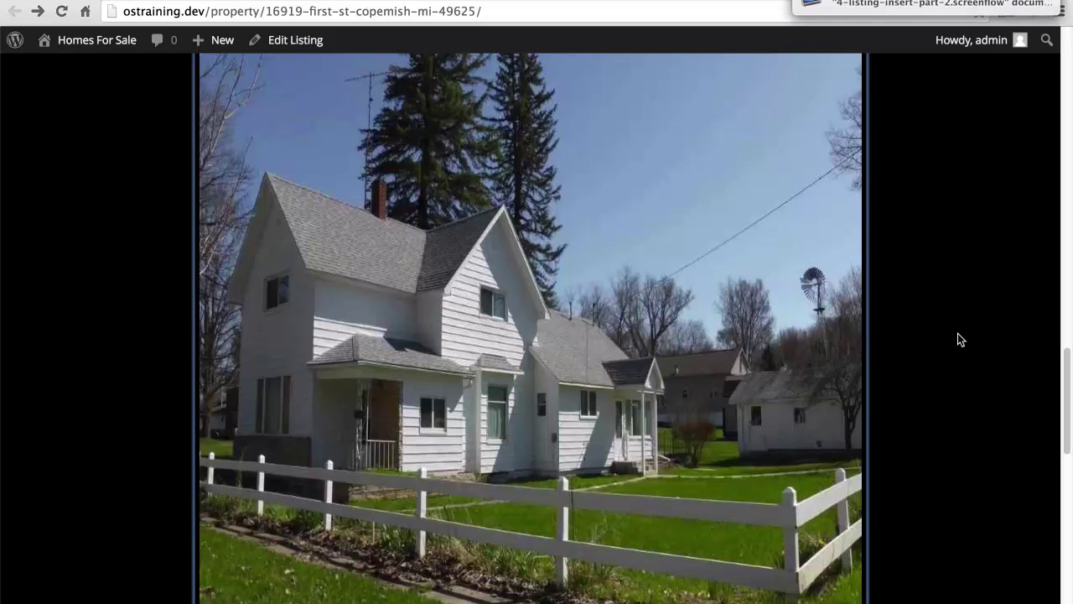
left_click(788, 321)
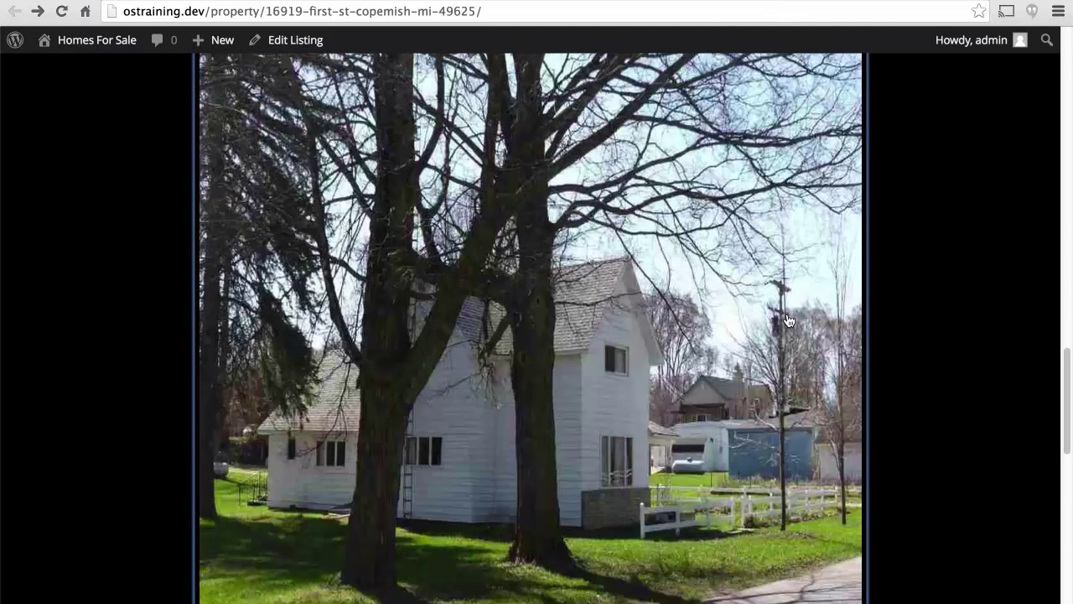
left_click(788, 321)
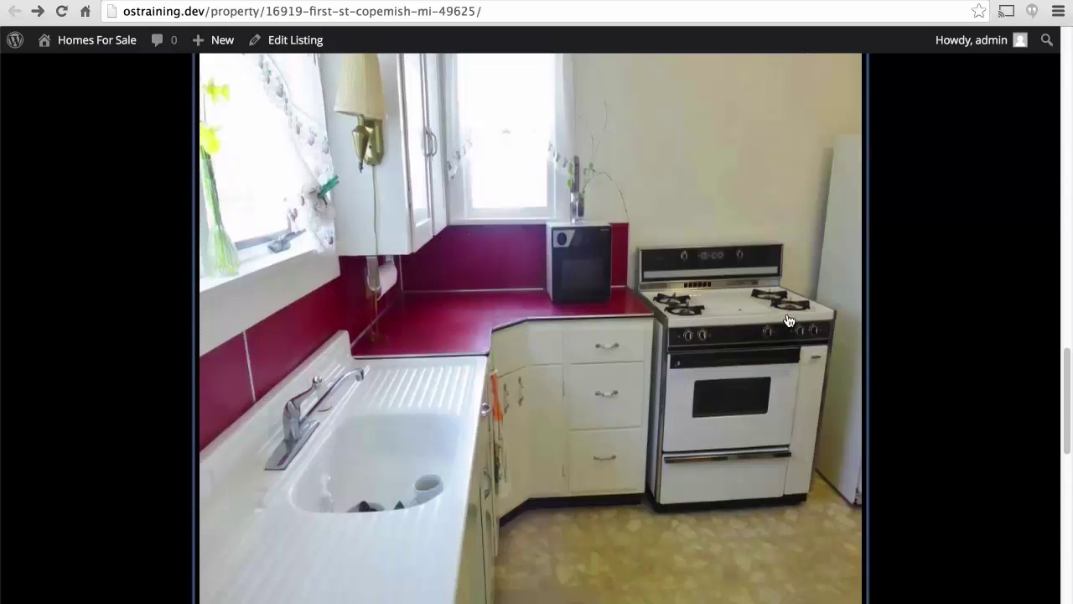
left_click(788, 321)
left_click(788, 321)
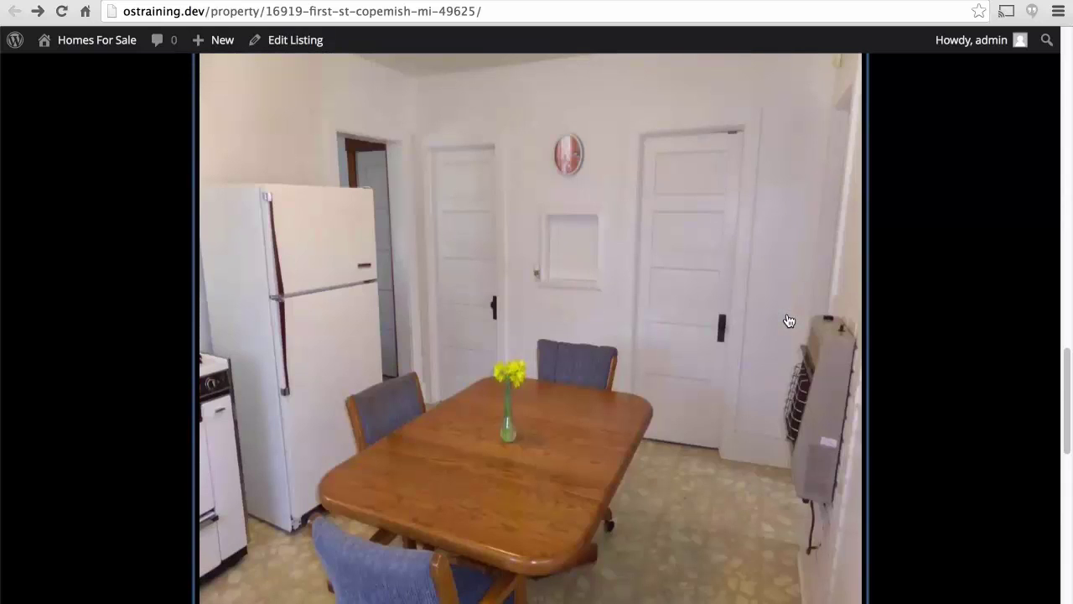
left_click(788, 322)
left_click(787, 321)
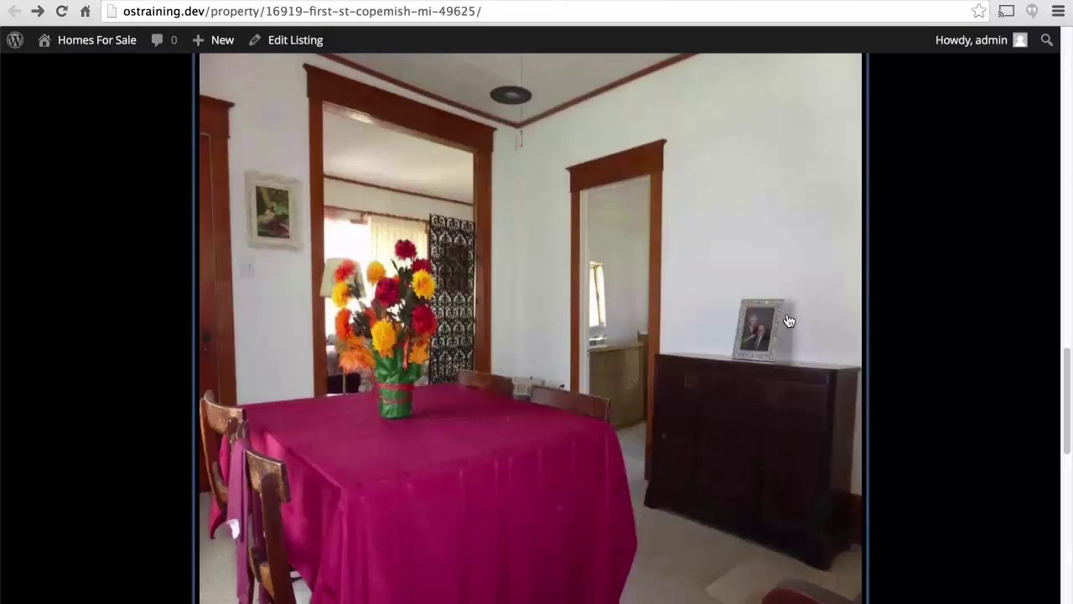
Close the enlarged photo viewer and return to the Lightbox Plus Colorbox options.
scroll(788, 321, "down", 3)
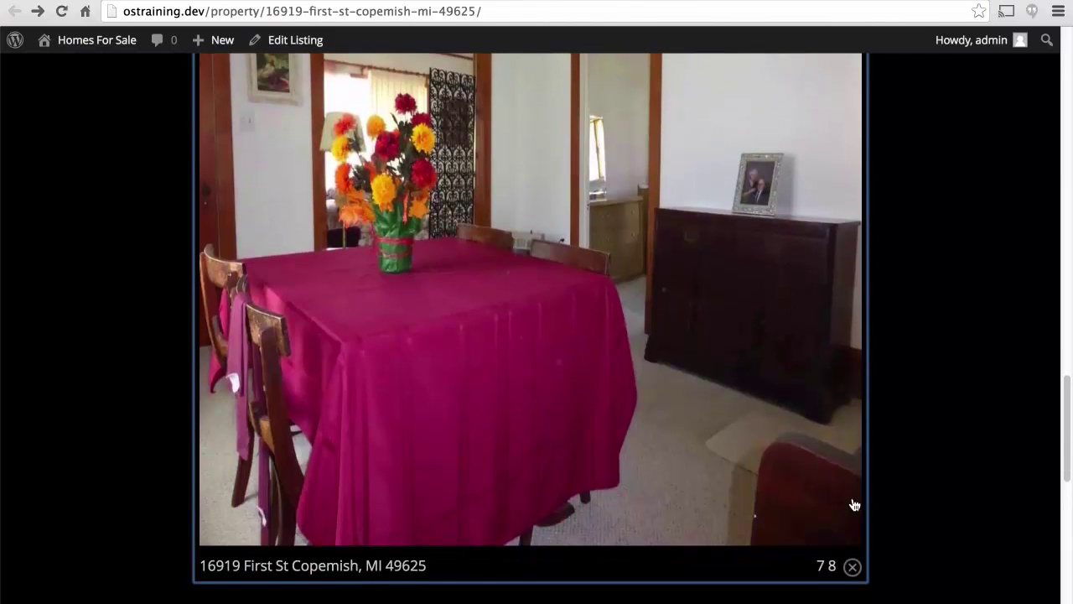
left_click(853, 569)
scroll(961, 302, "up", 3)
scroll(961, 301, "down", 4)
scroll(960, 302, "up", 2)
scroll(1003, 339, "down", 7)
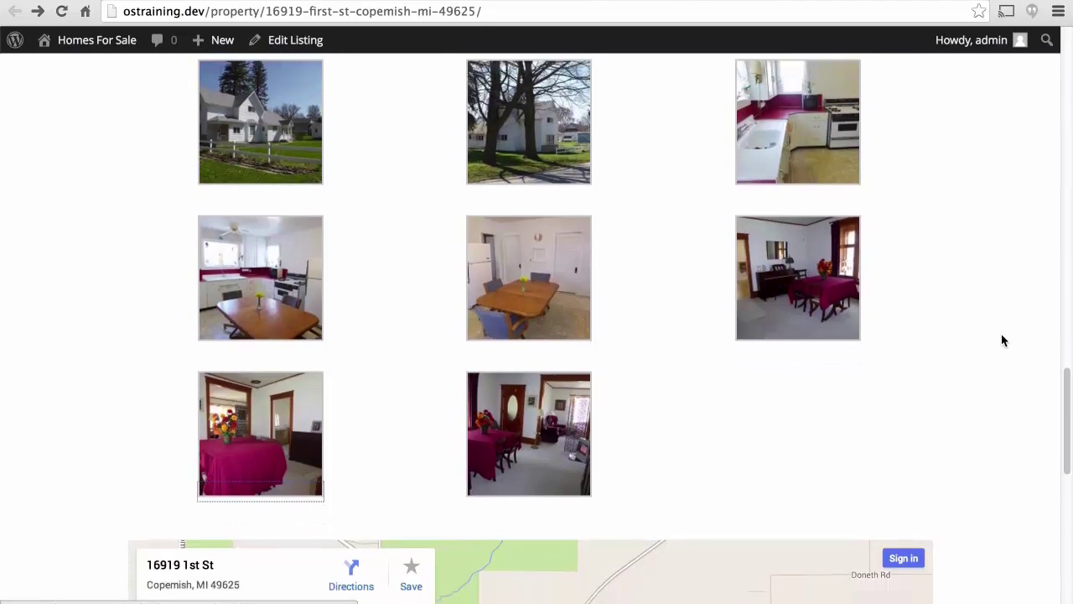
scroll(1002, 339, "down", 2)
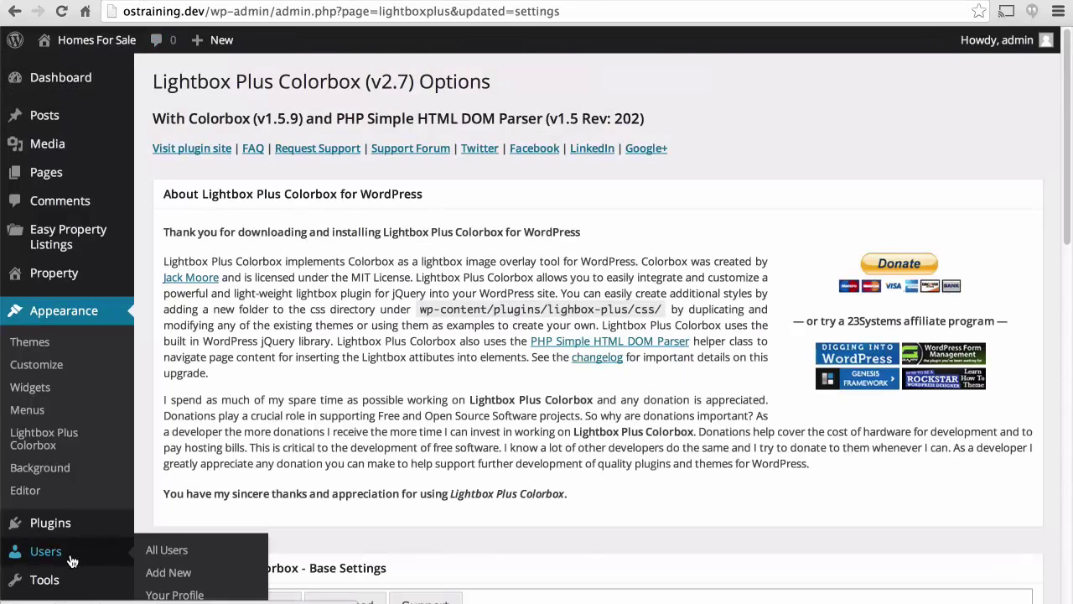
Change the realtor user's role to Author.
left_click(72, 560)
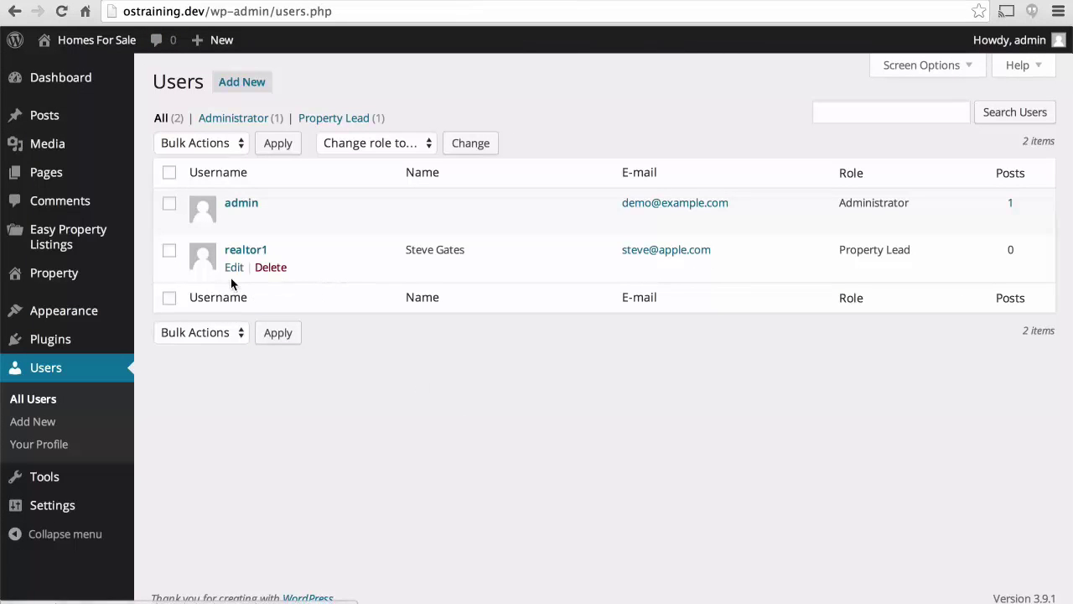
left_click(234, 267)
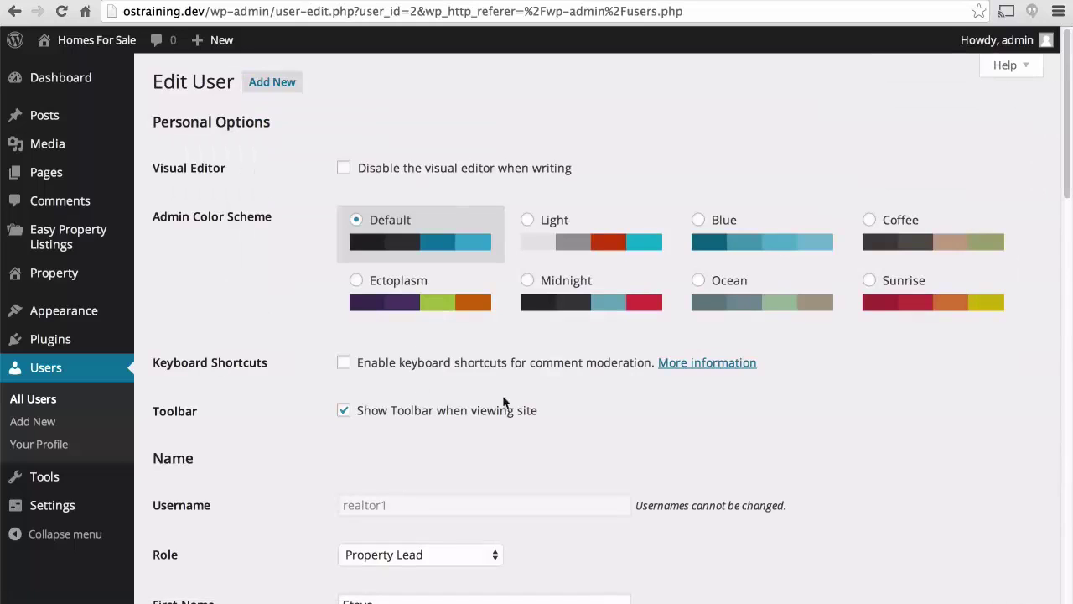
scroll(693, 424, "down", 5)
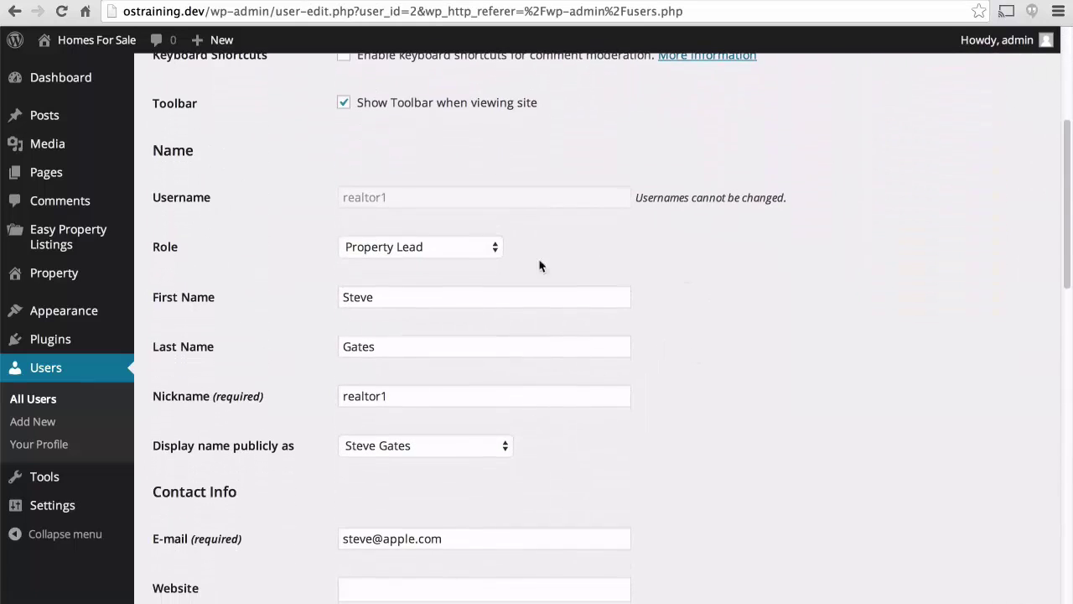
left_click(481, 245)
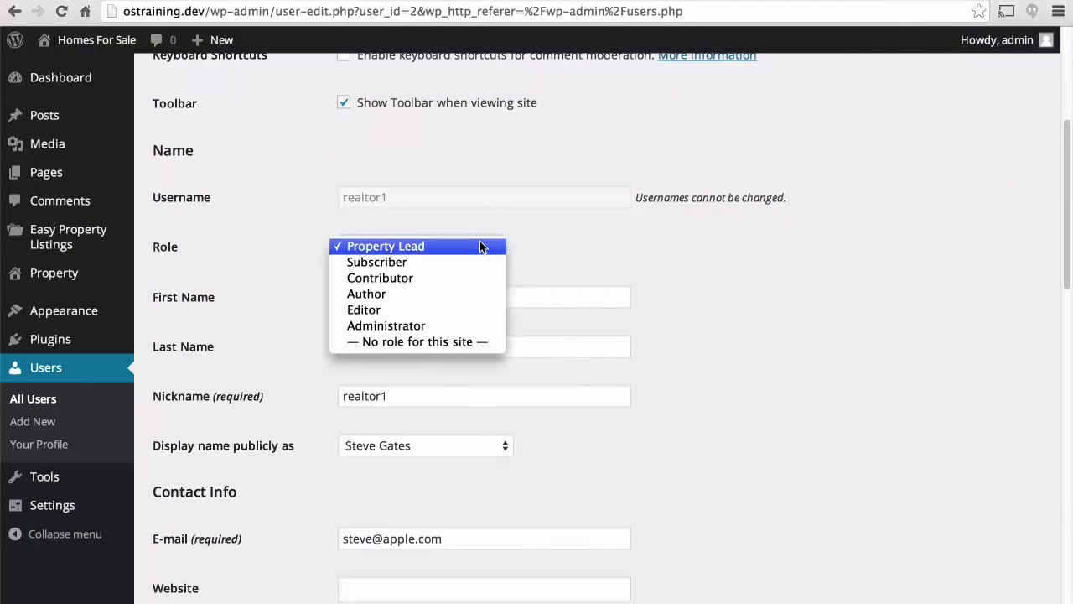
left_click(400, 294)
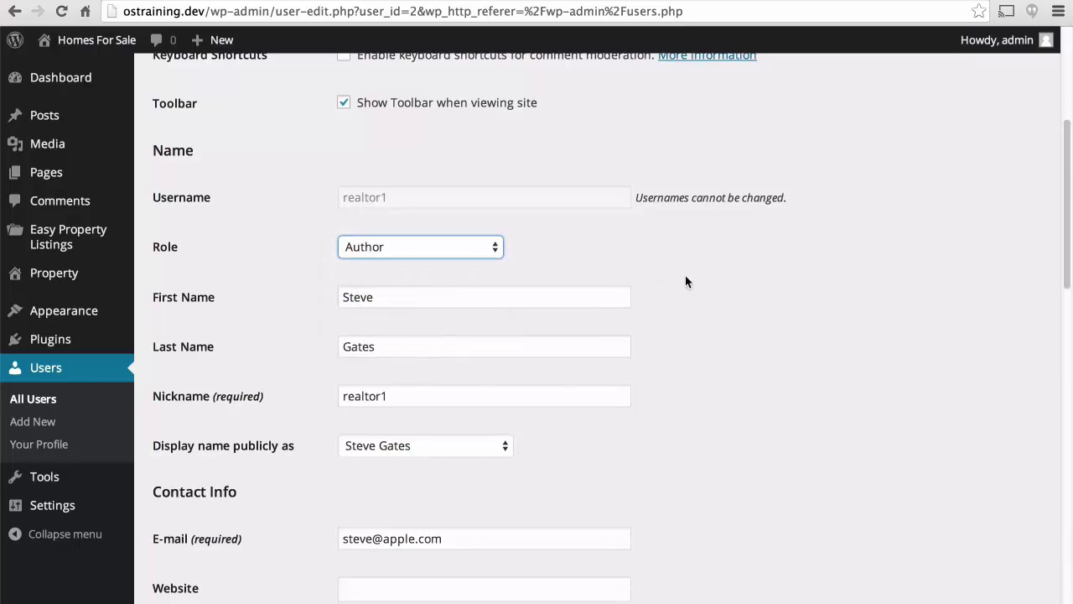
Replace the realtor's e-mail address with a new suggested address.
scroll(685, 281, "down", 5)
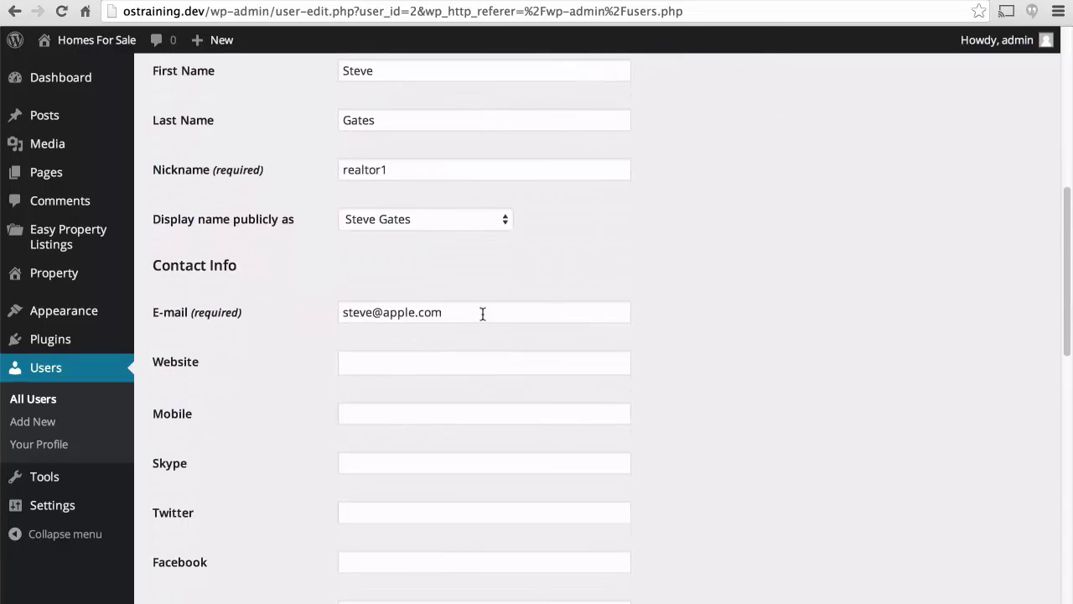
left_click(473, 312)
key("alt+shift+Left")
key("alt+shift+Left")
key("alt+shift+Left")
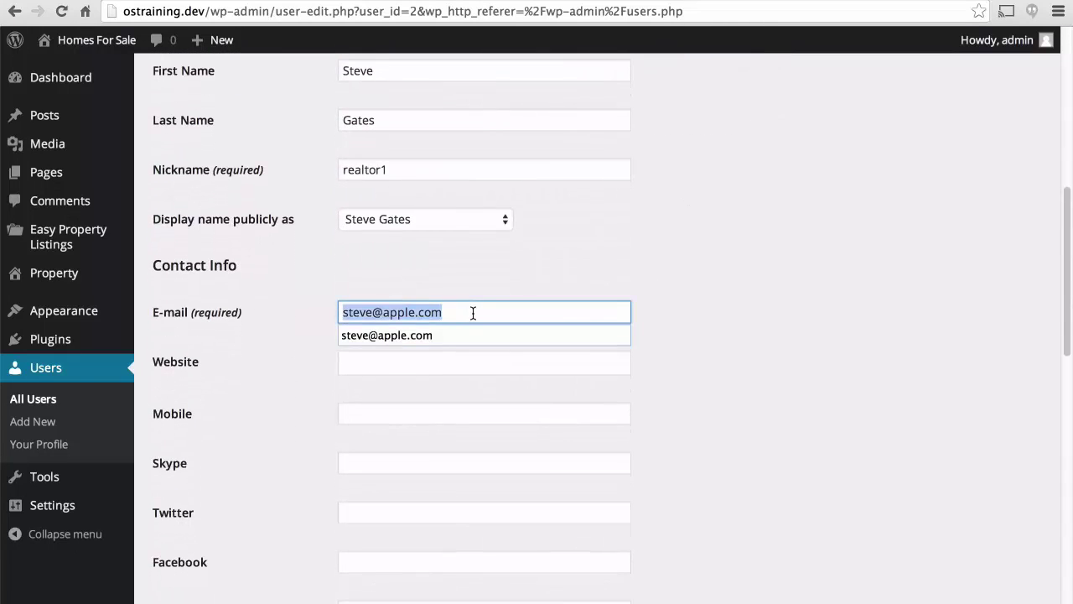
type("topher")
key("Down")
key("Return")
key("Return")
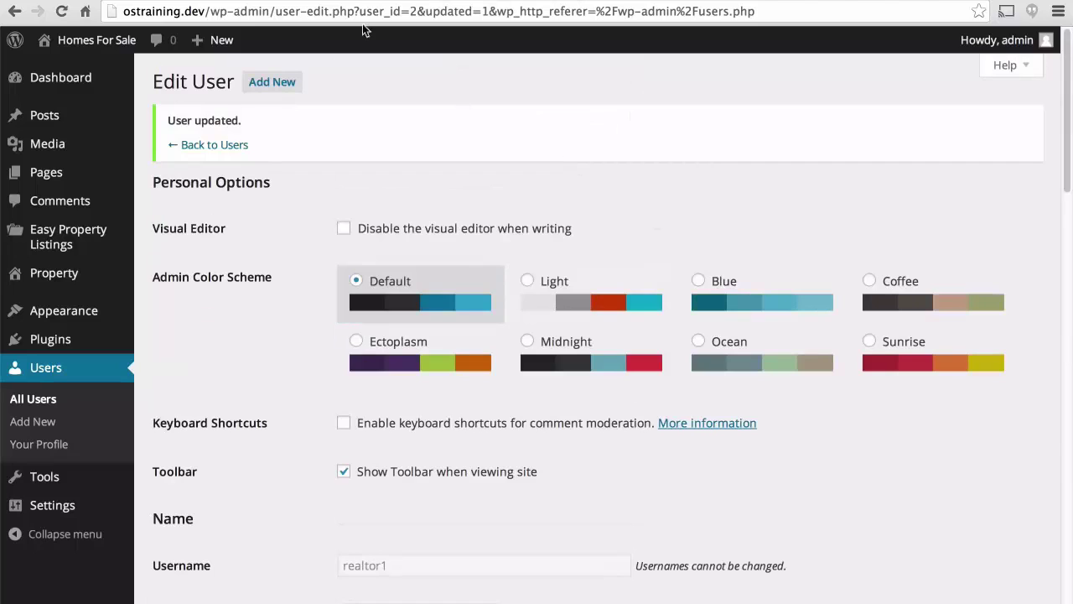
Set the Beautiful Farm Home listing's author to the realtor user and update the listing.
mouse_move(83, 243)
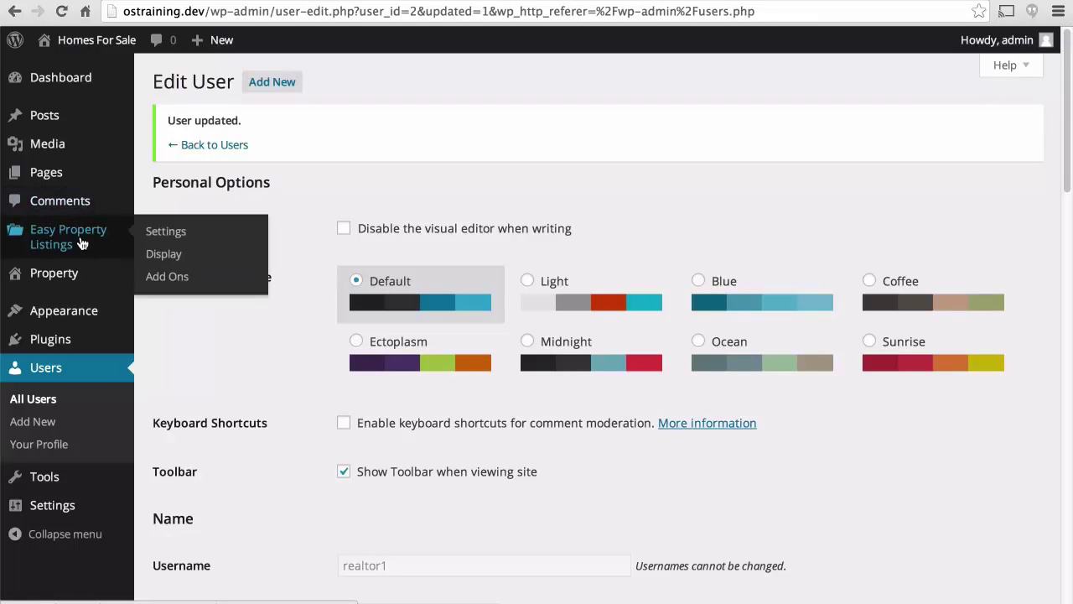
mouse_move(59, 285)
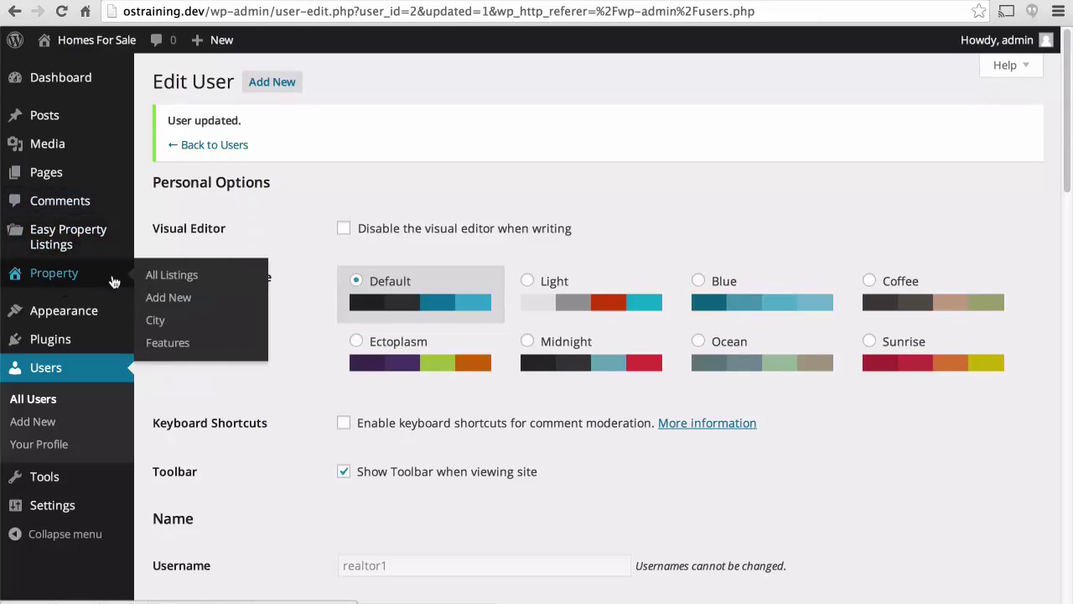
left_click(170, 277)
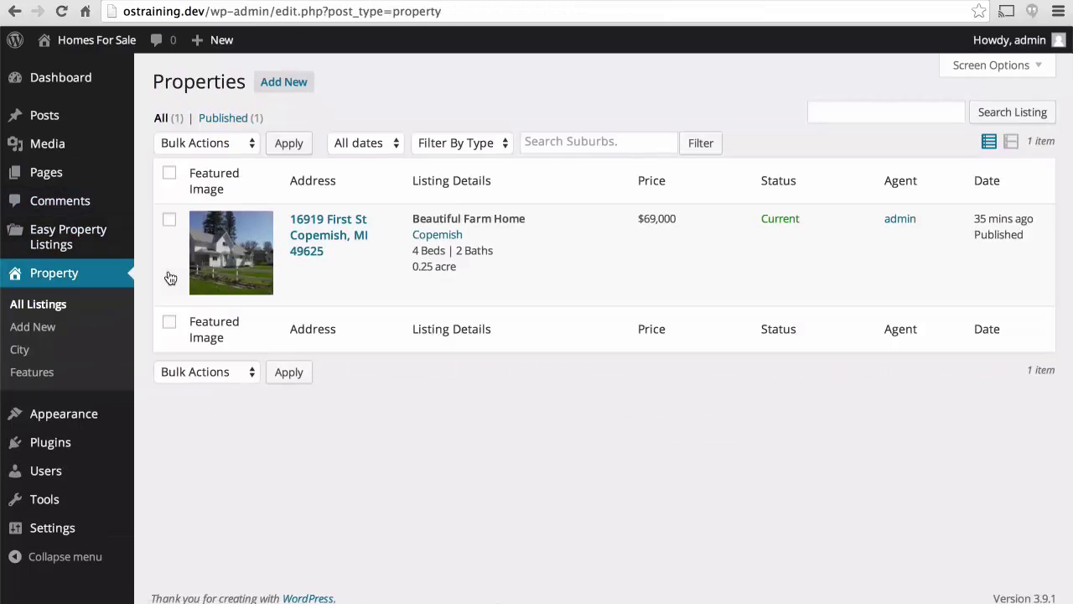
mouse_move(199, 287)
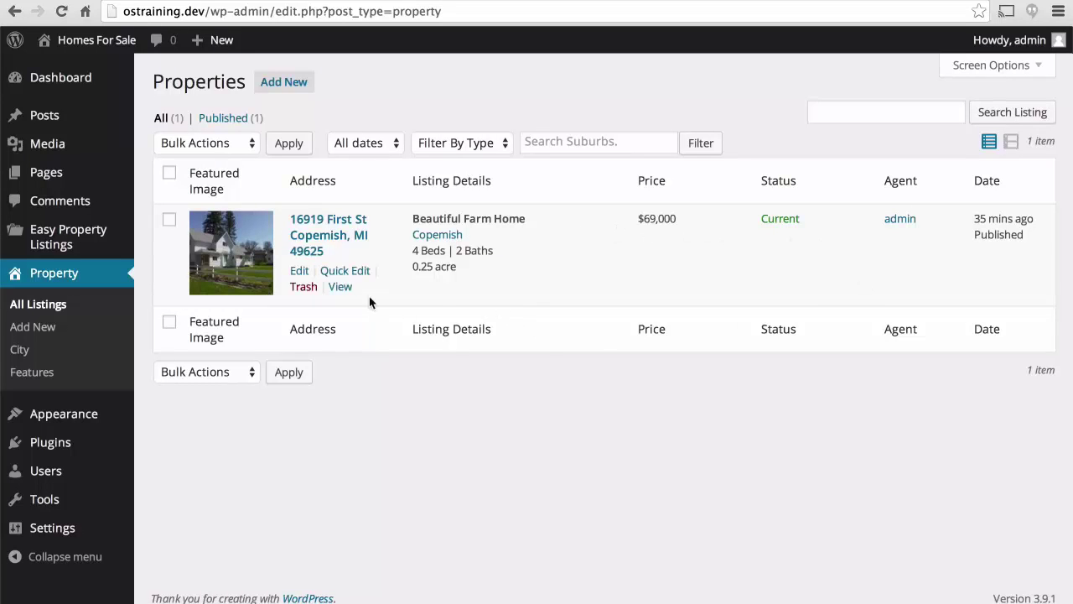
left_click(298, 273)
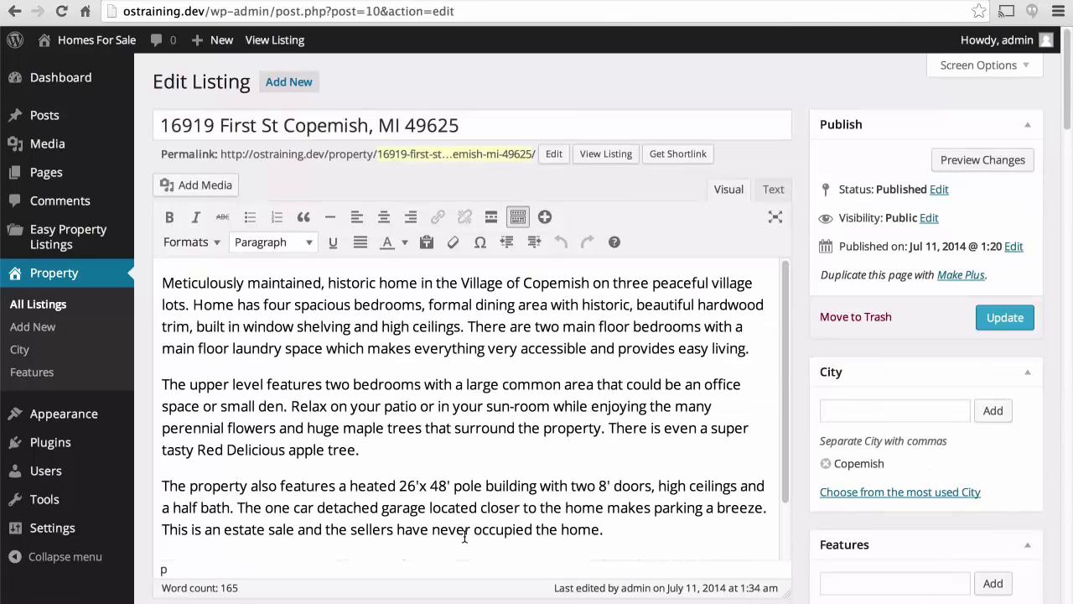
scroll(789, 373, "down", 15)
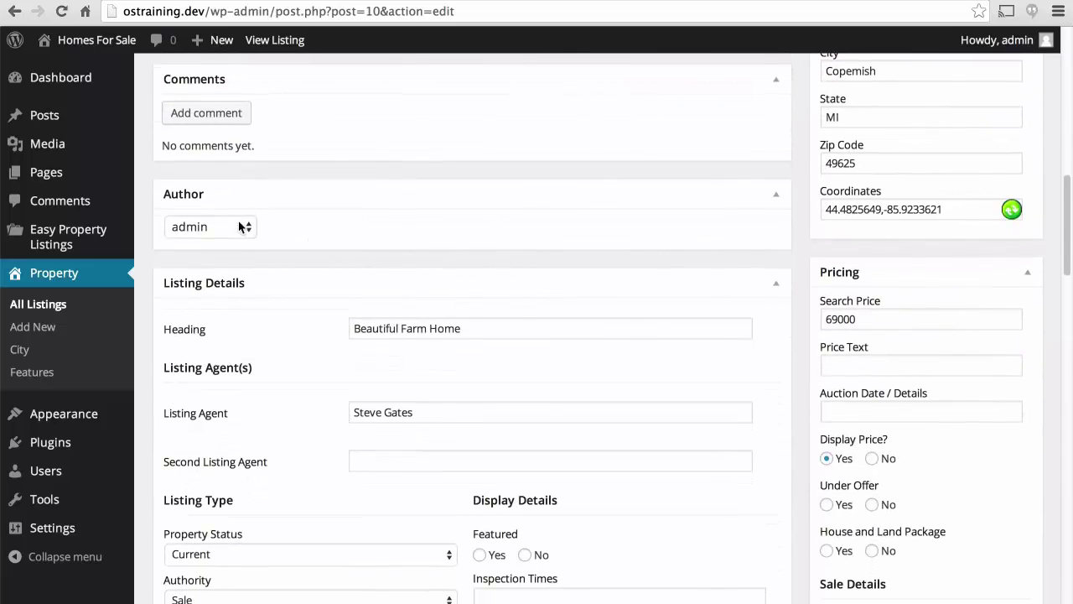
left_click(250, 233)
left_click(237, 242)
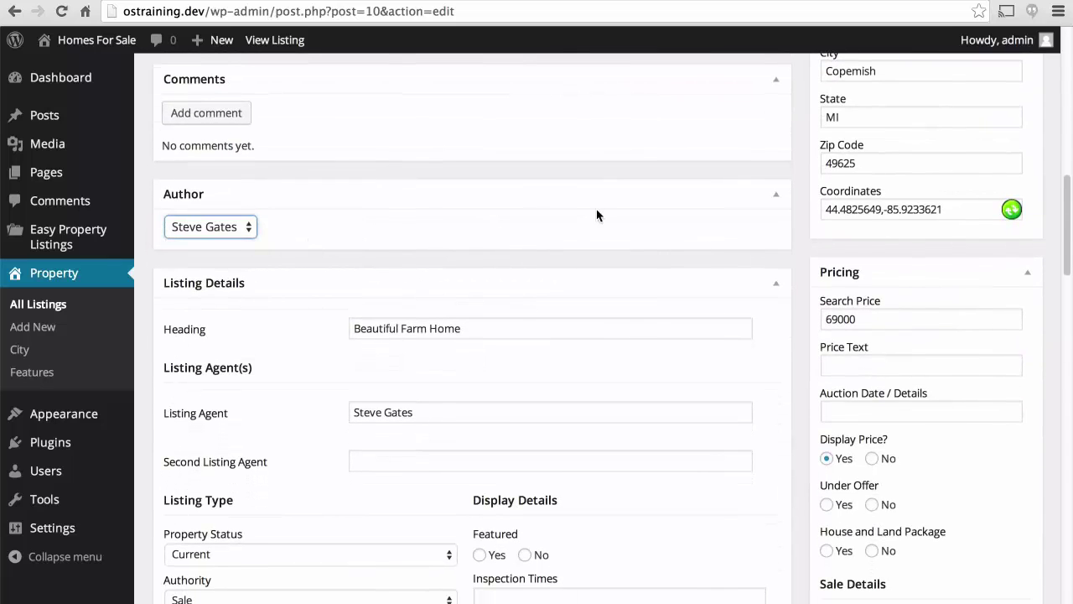
scroll(596, 216, "up", 6)
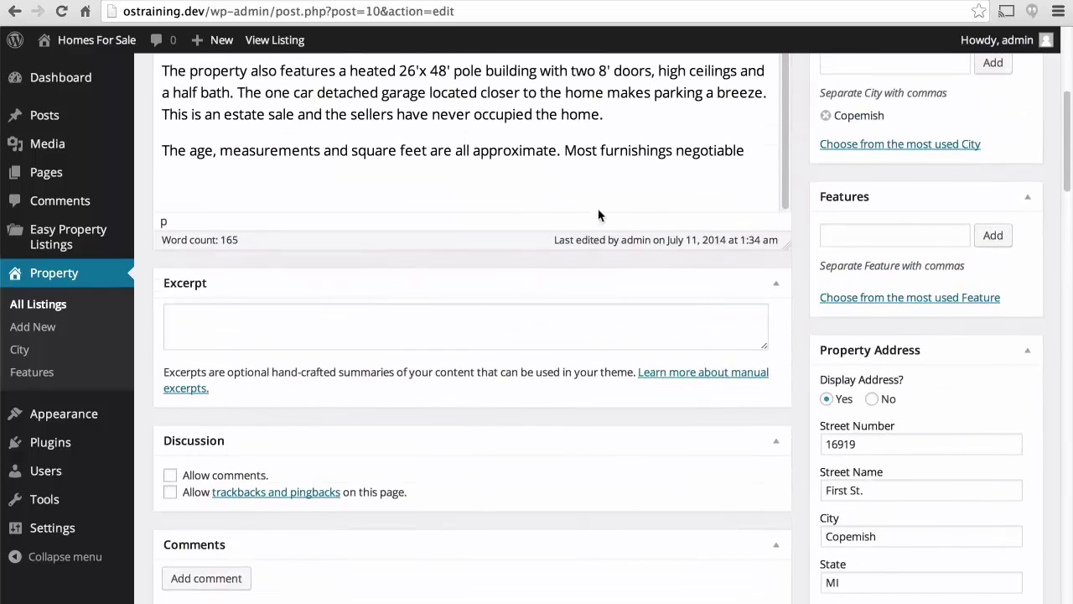
scroll(1021, 289, "up", 3)
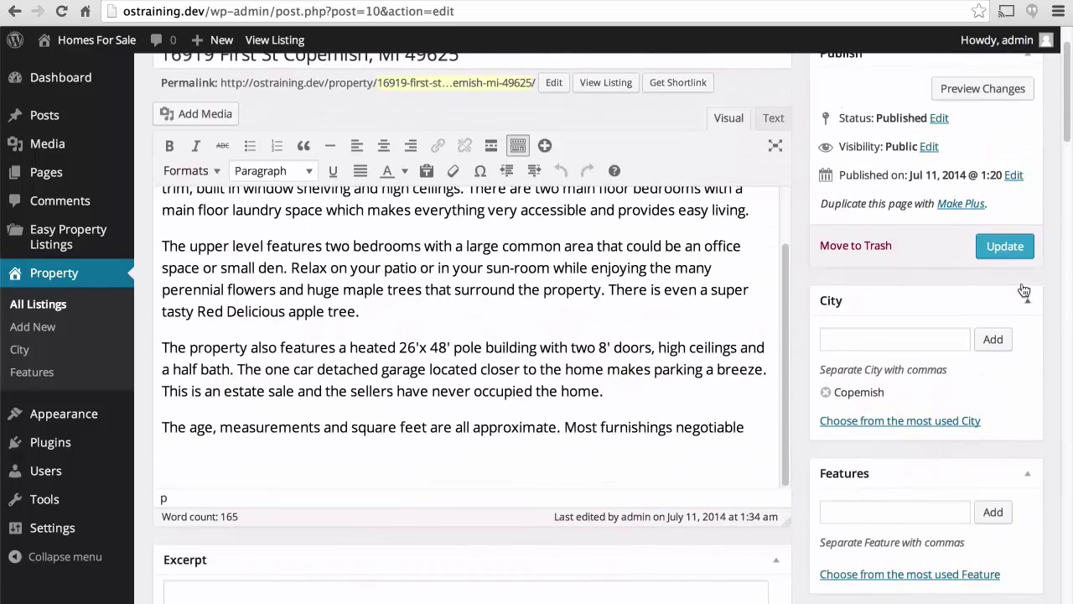
left_click(1010, 249)
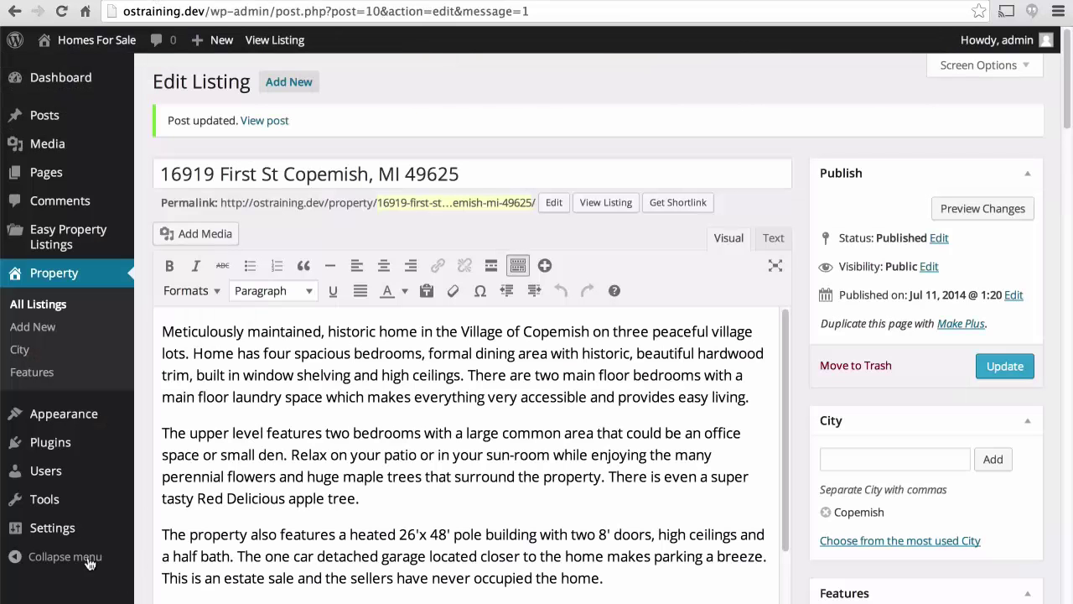
Give the realtor the slogan 'I'll sell your house!' and position 'Lead Realtor', then save the profile.
mouse_move(64, 468)
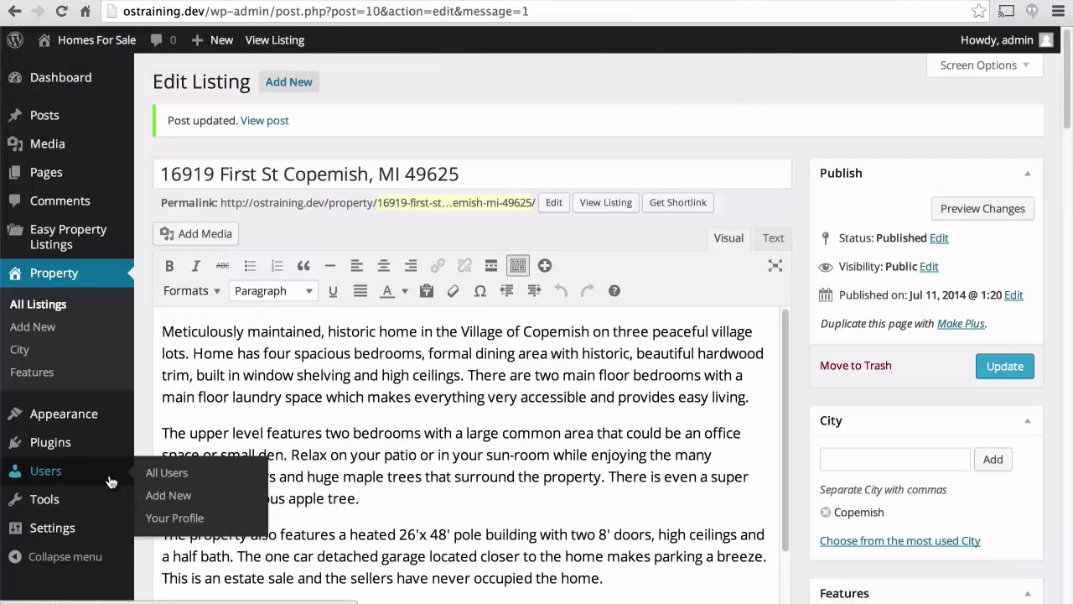
left_click(167, 473)
mouse_move(245, 237)
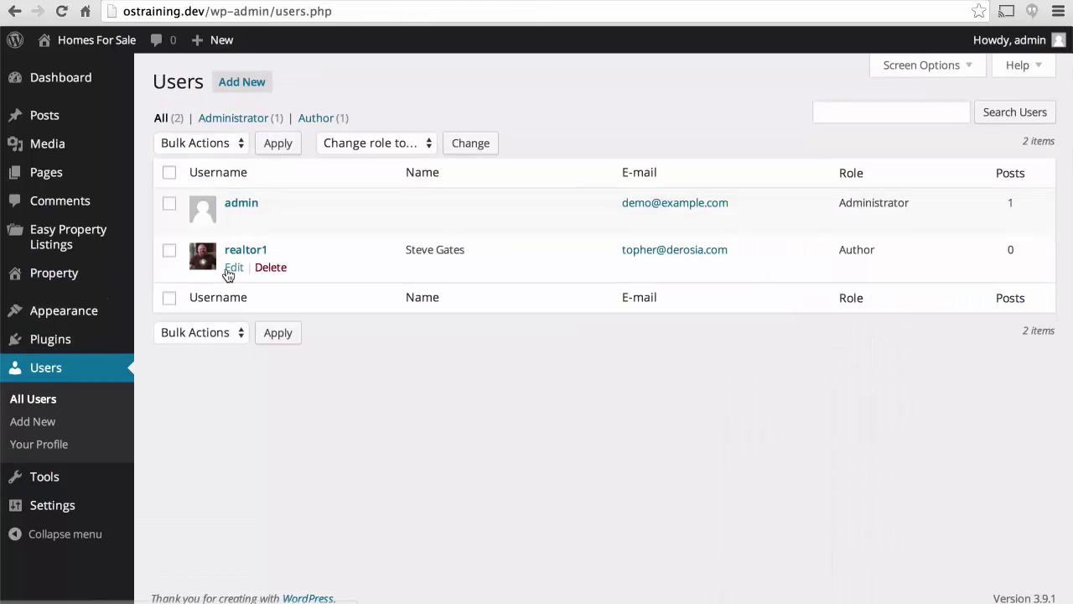
left_click(230, 269)
scroll(517, 444, "down", 6)
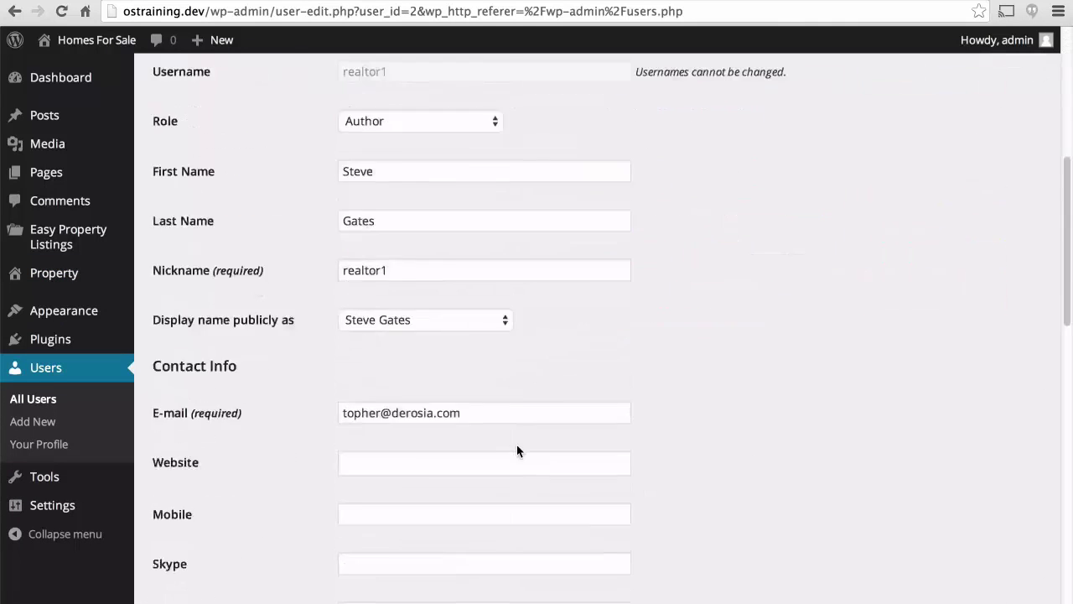
scroll(516, 450, "down", 10)
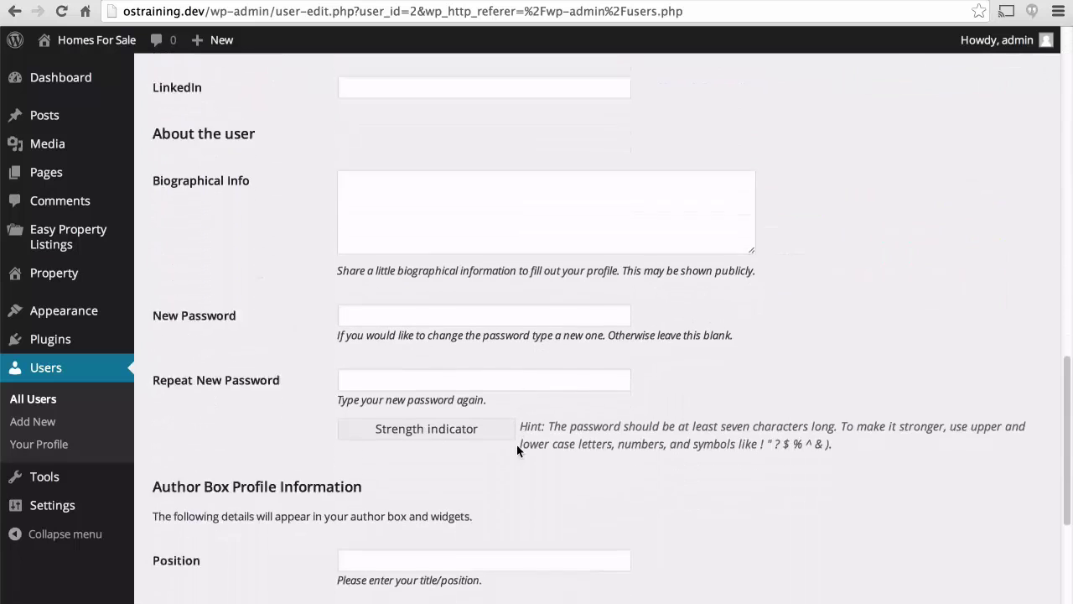
scroll(516, 451, "down", 5)
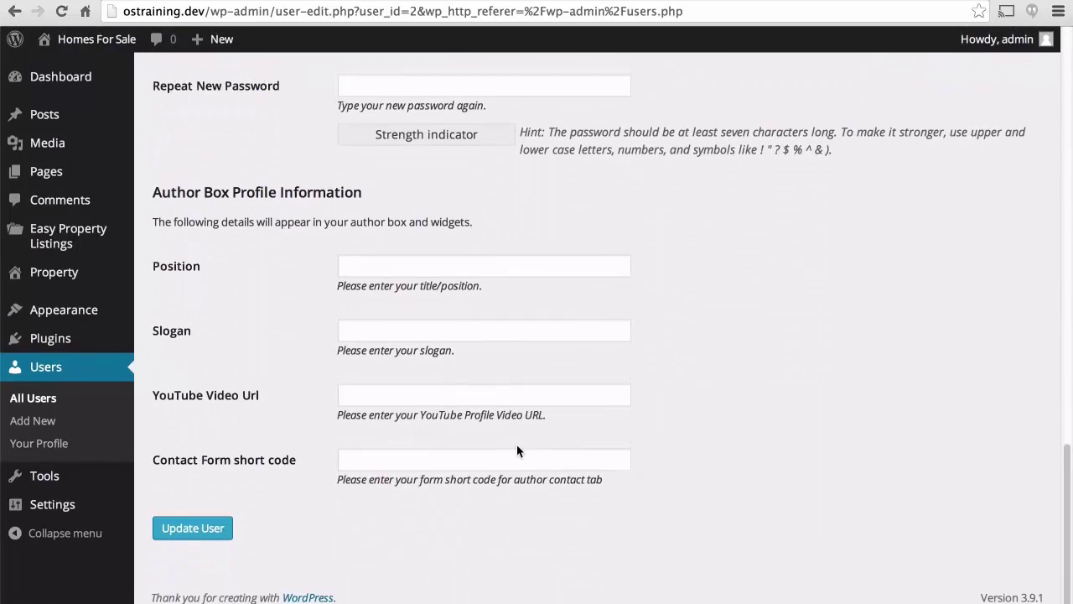
left_click(427, 334)
type("I'll sell your house!")
left_click(414, 268)
type("Lead ")
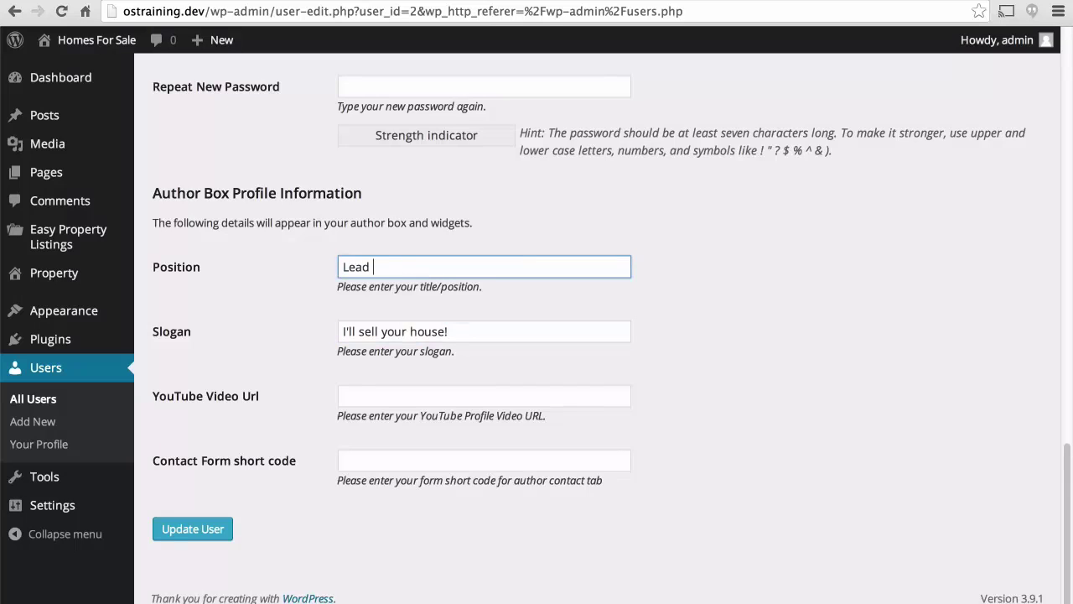
type("Realtor")
left_click(191, 528)
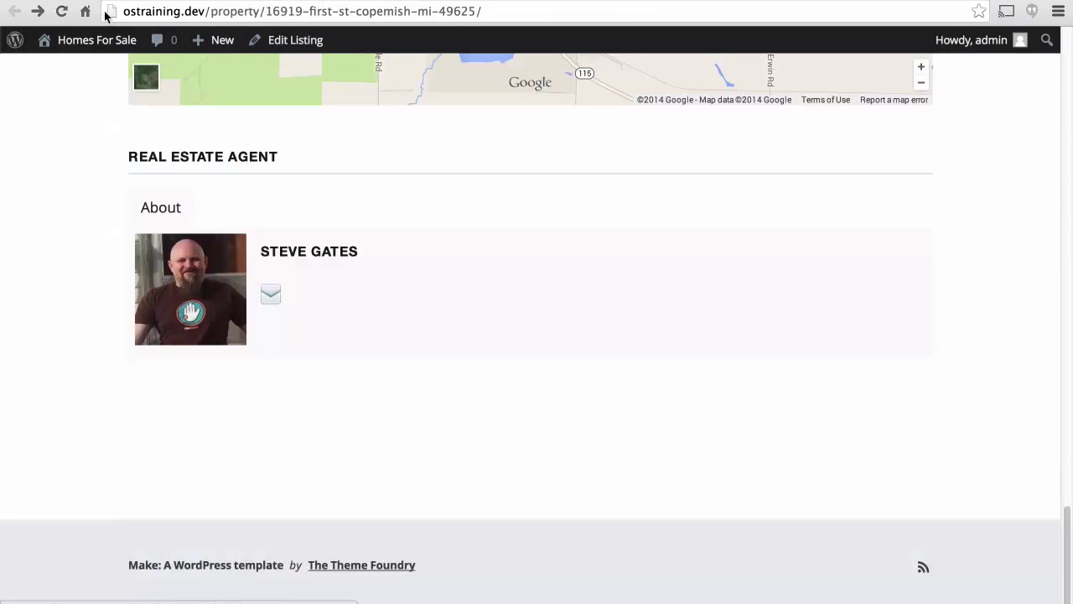
View the property listing and scroll through it to check the agent box.
left_click(61, 11)
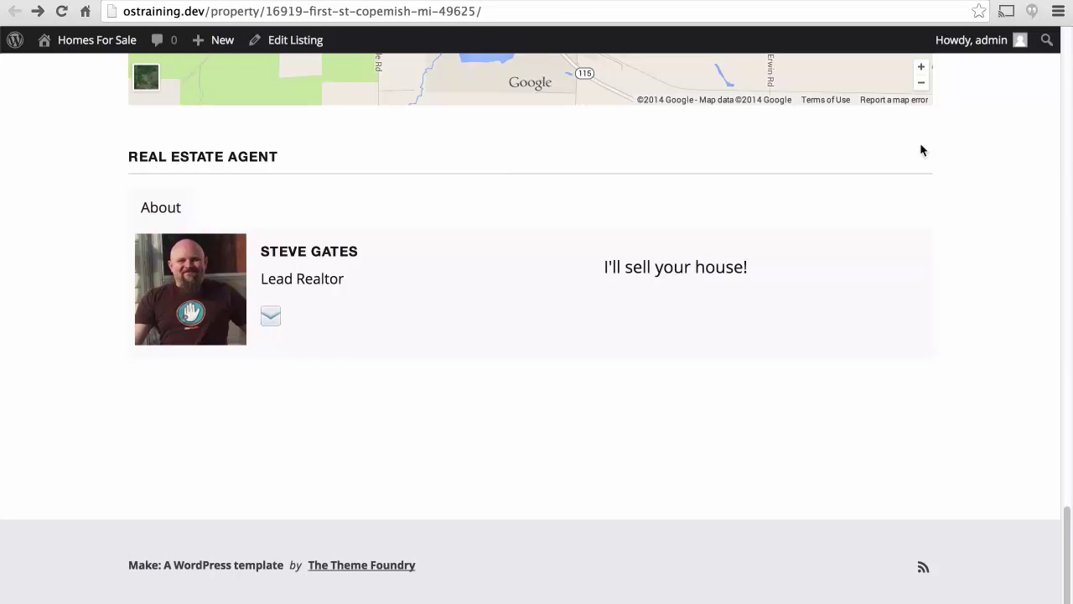
scroll(957, 134, "up", 10)
scroll(957, 136, "up", 15)
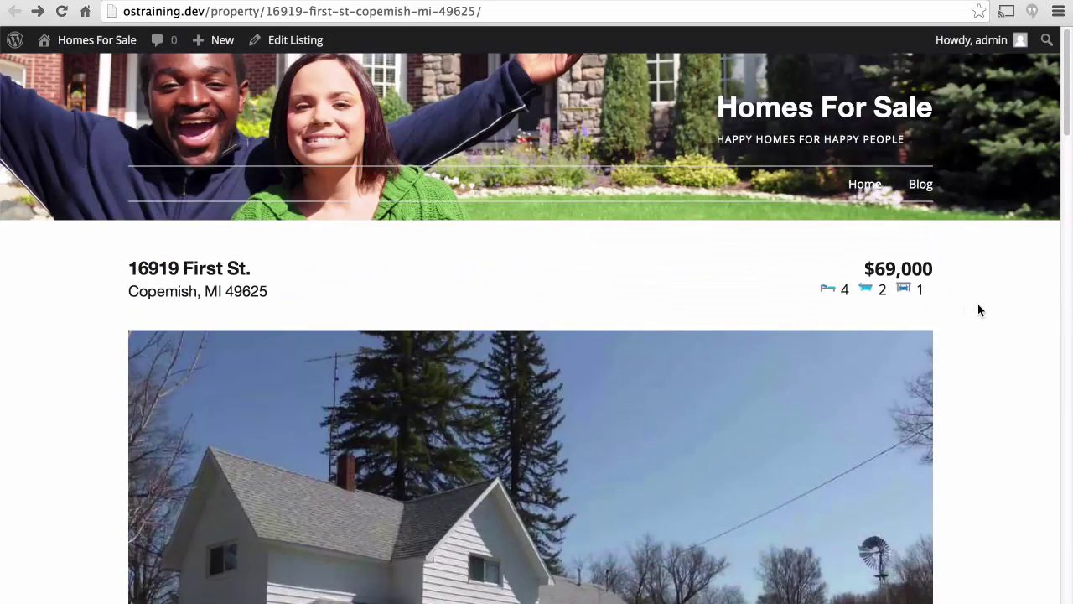
scroll(977, 304, "down", 4)
scroll(978, 310, "down", 5)
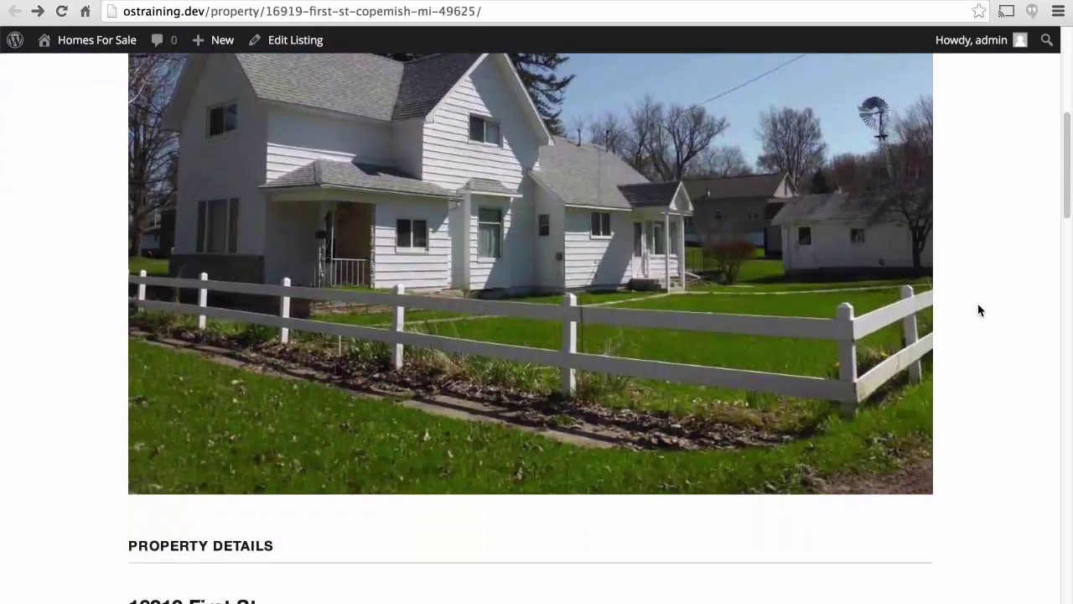
scroll(978, 310, "down", 6)
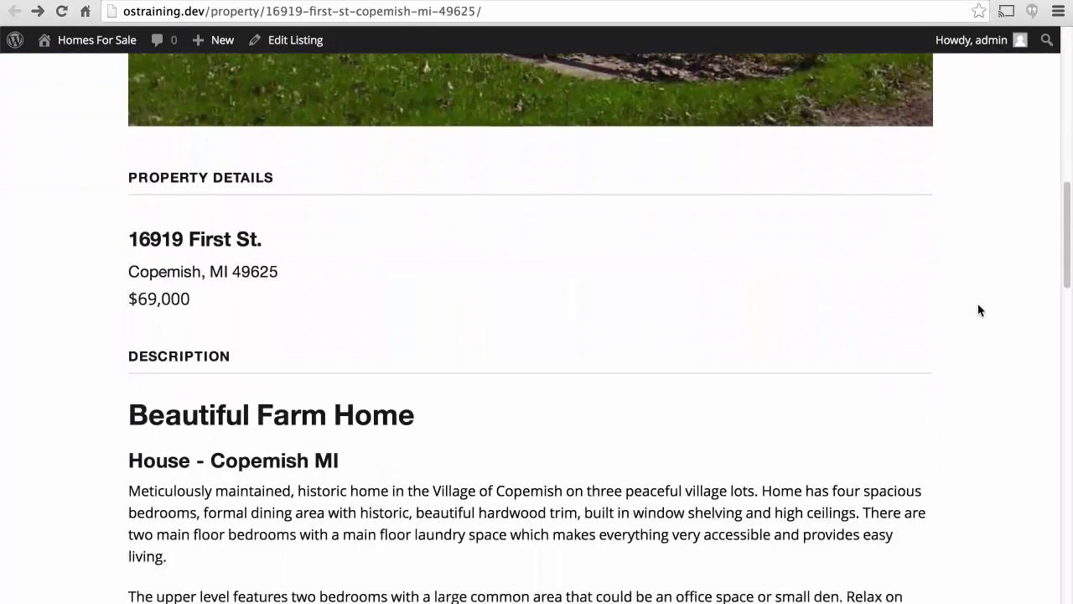
scroll(978, 310, "down", 4)
scroll(978, 310, "down", 2)
scroll(977, 311, "down", 1)
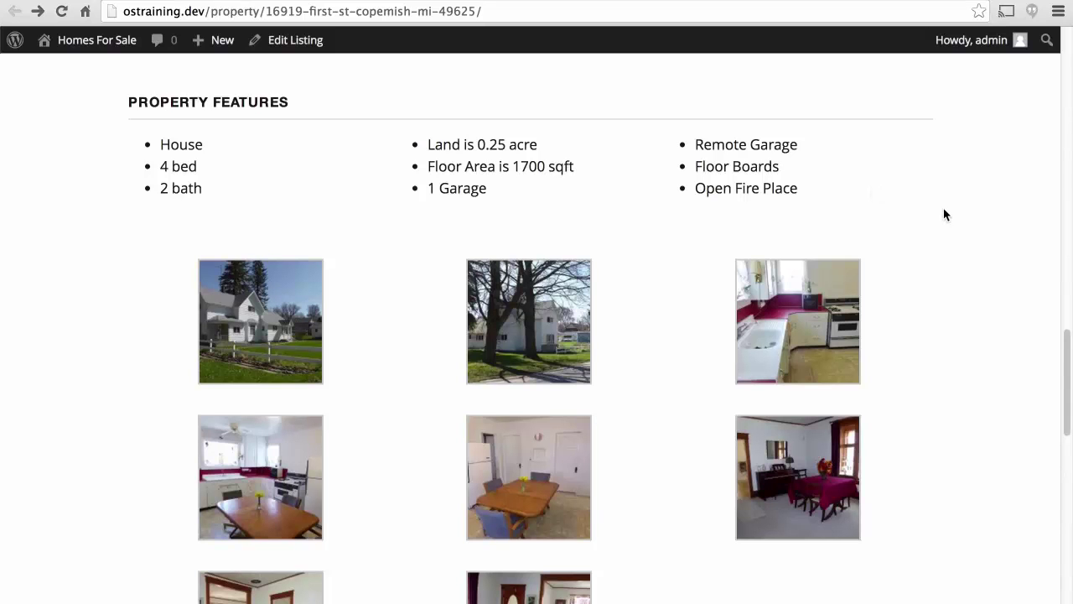
scroll(943, 215, "down", 5)
scroll(944, 212, "down", 6)
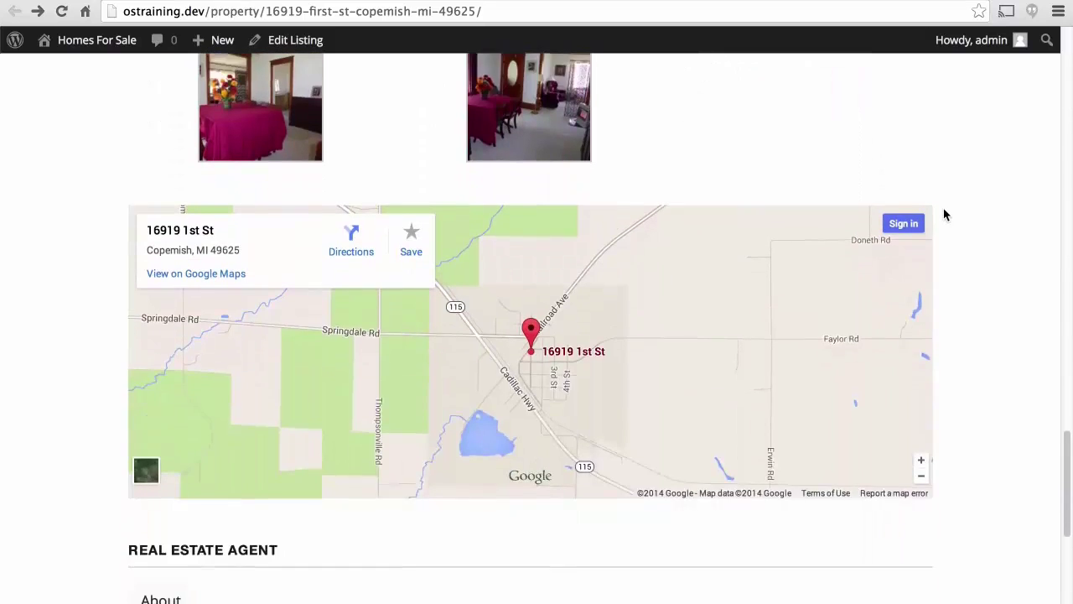
scroll(979, 233, "down", 3)
scroll(978, 235, "down", 3)
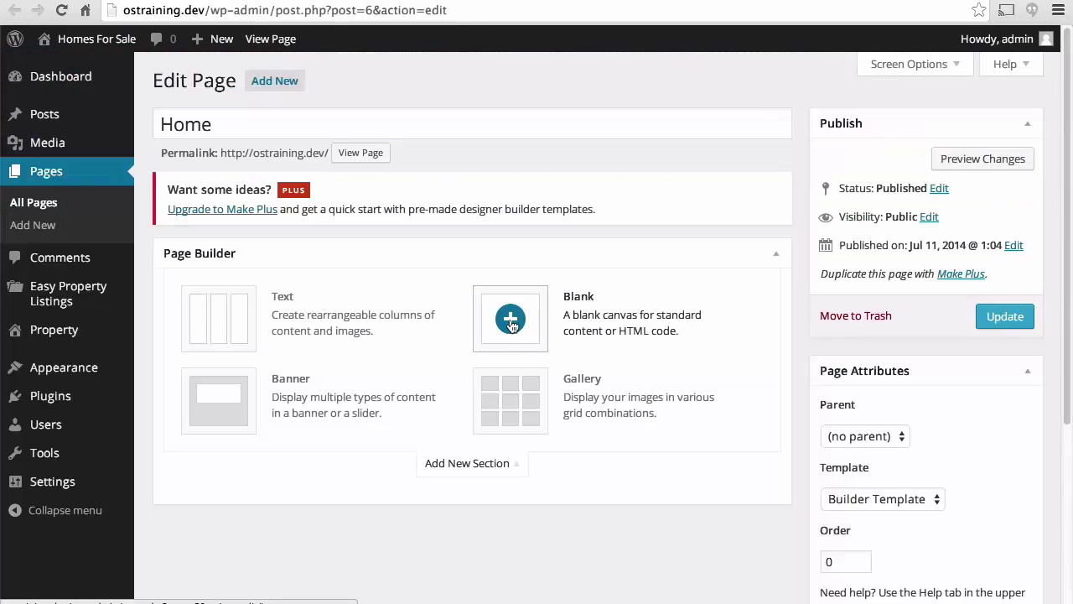
Add a Blank section with the welcome title and two intro paragraphs about Homes For Sale.
left_click(510, 321)
type("Welcome!  Let us find a home for you!")
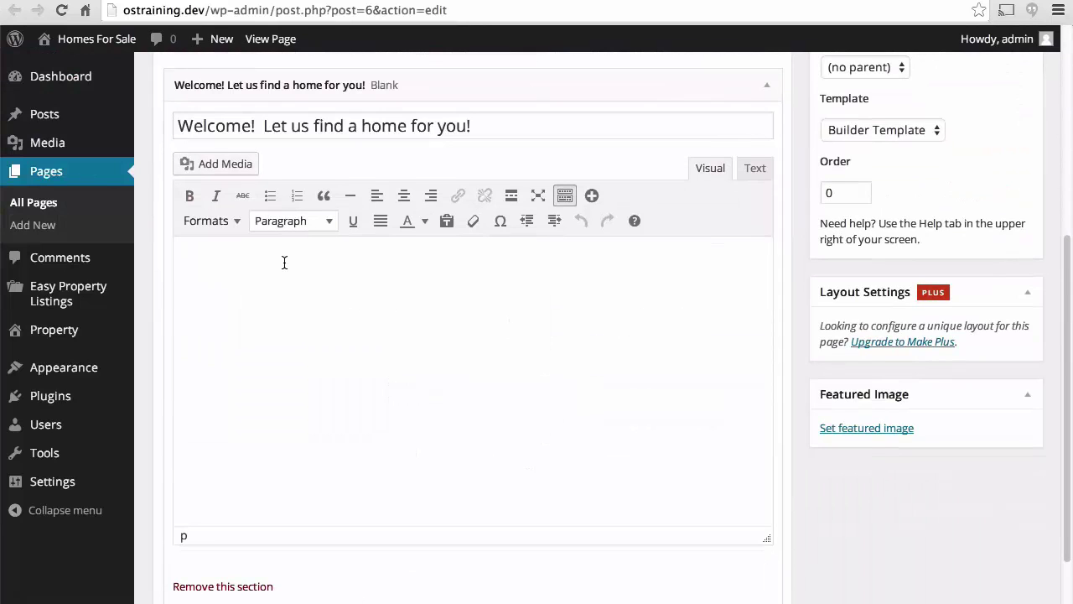
left_click(284, 262)
type("Here are")
key("BackSpace")
key("BackSpace")
key("BackSpace")
type("t Homes F")
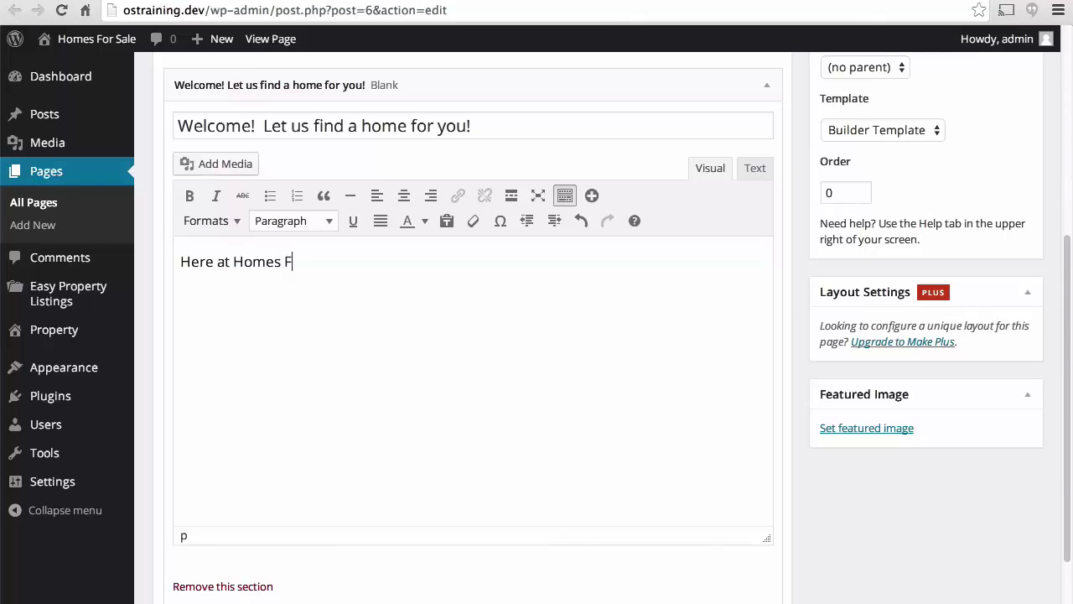
type("or Sale we strive to make ")
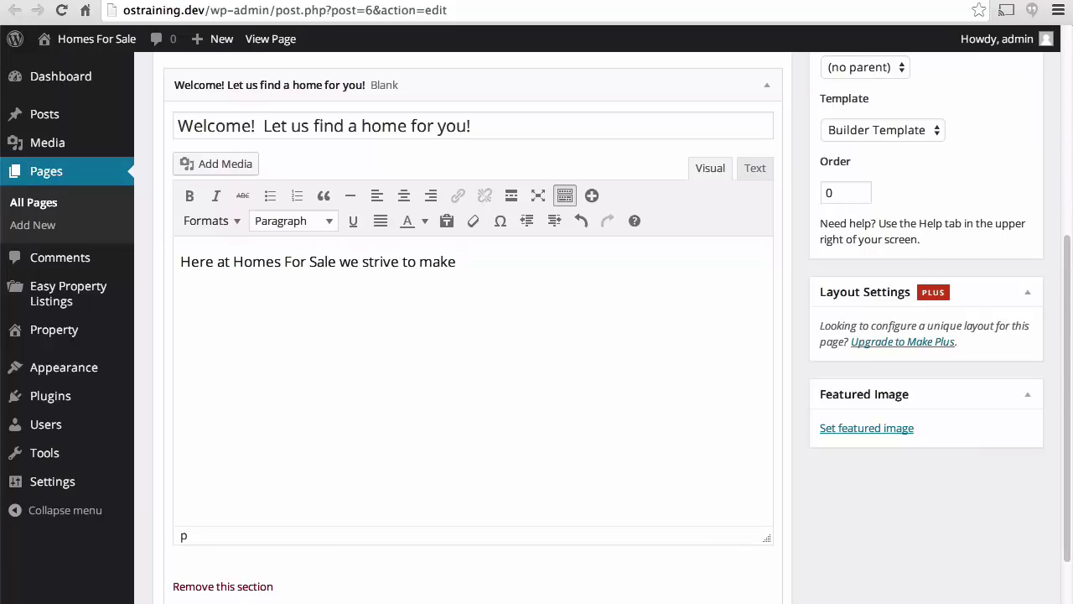
type("the process of home buying as")
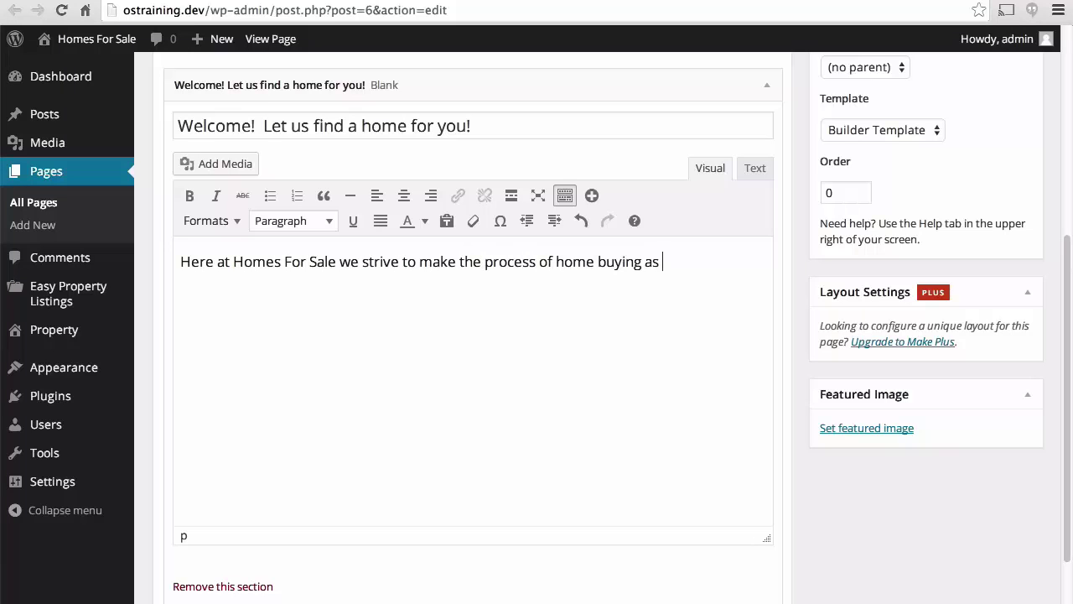
type(" smooth as possible.  This is an exciting time in your life, we want to take away as uch")
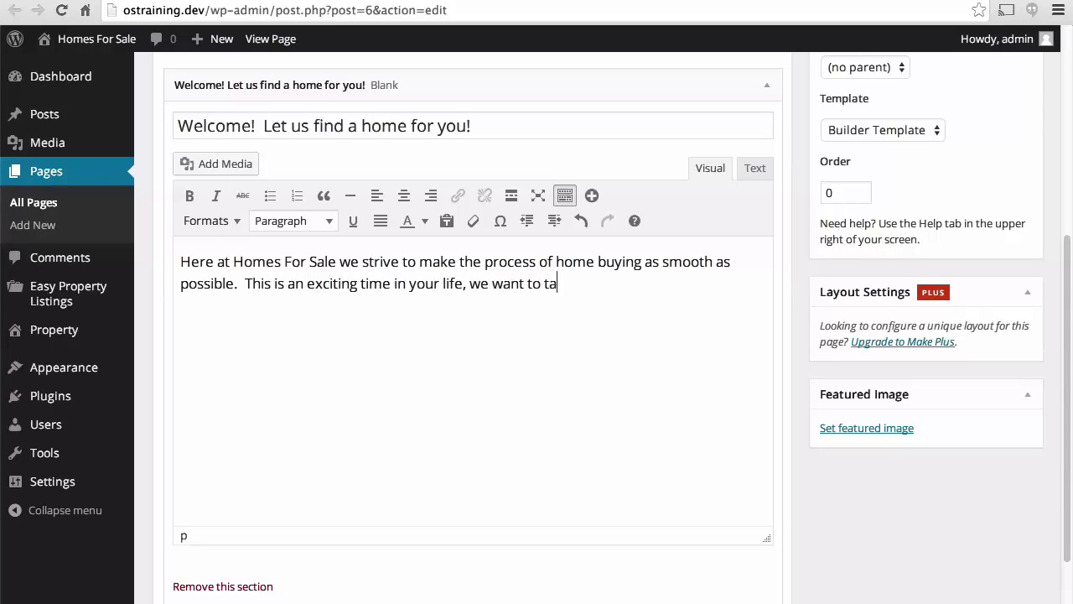
key("BackSpace")
key("BackSpace")
key("BackSpace")
key("BackSpace")
type("much stress as possible.")
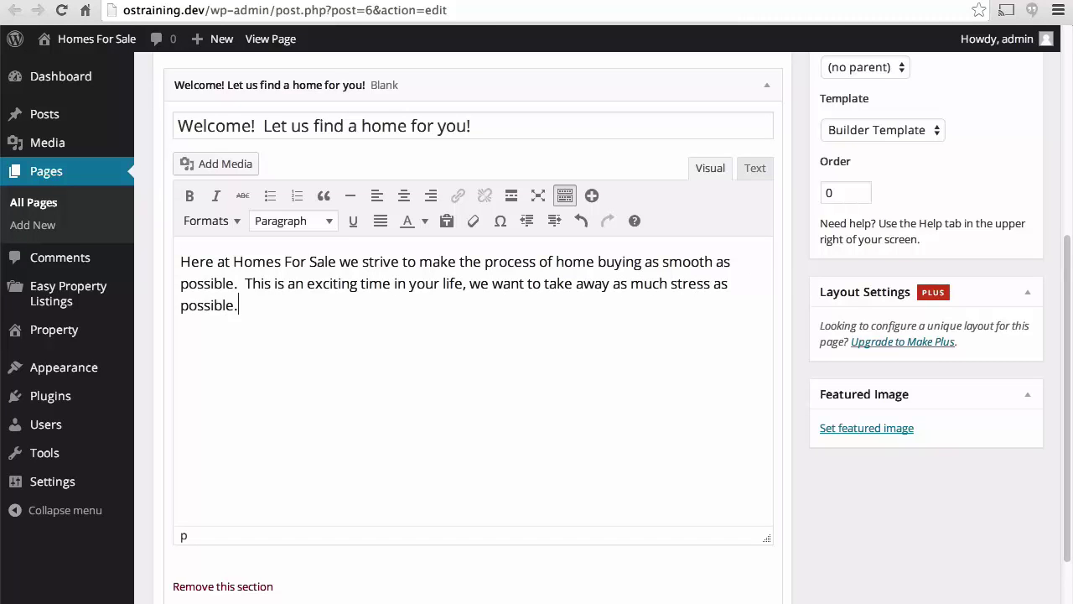
key("Return")
type("So please te")
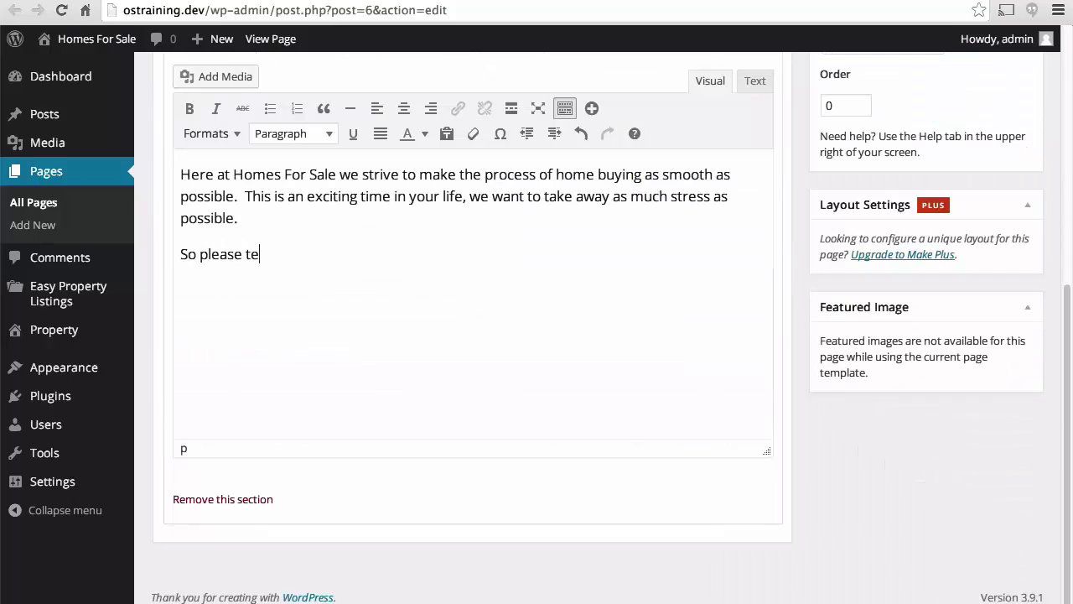
type("ll us your story, and we'll try to help you write the next ")
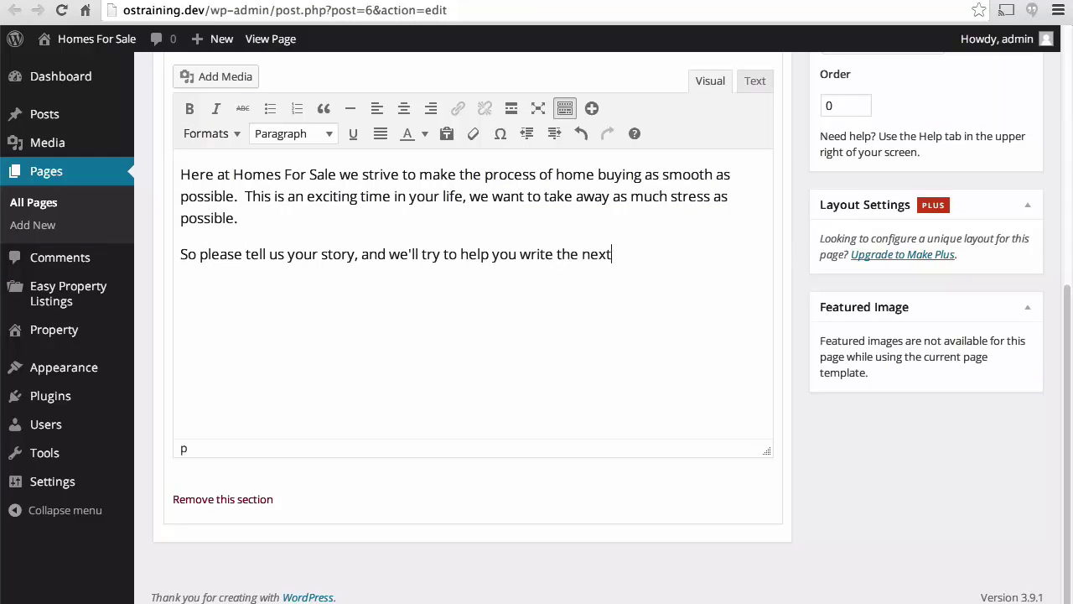
type("chapter!")
Update the Home page and reload the front page to see the welcome section.
scroll(875, 199, "up", 6)
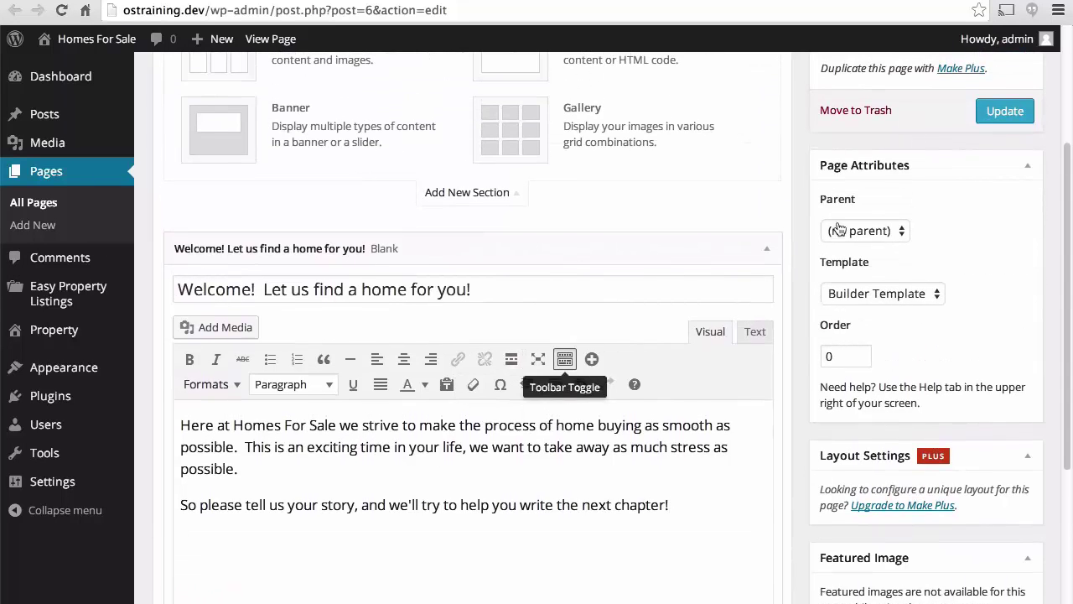
left_click(1002, 111)
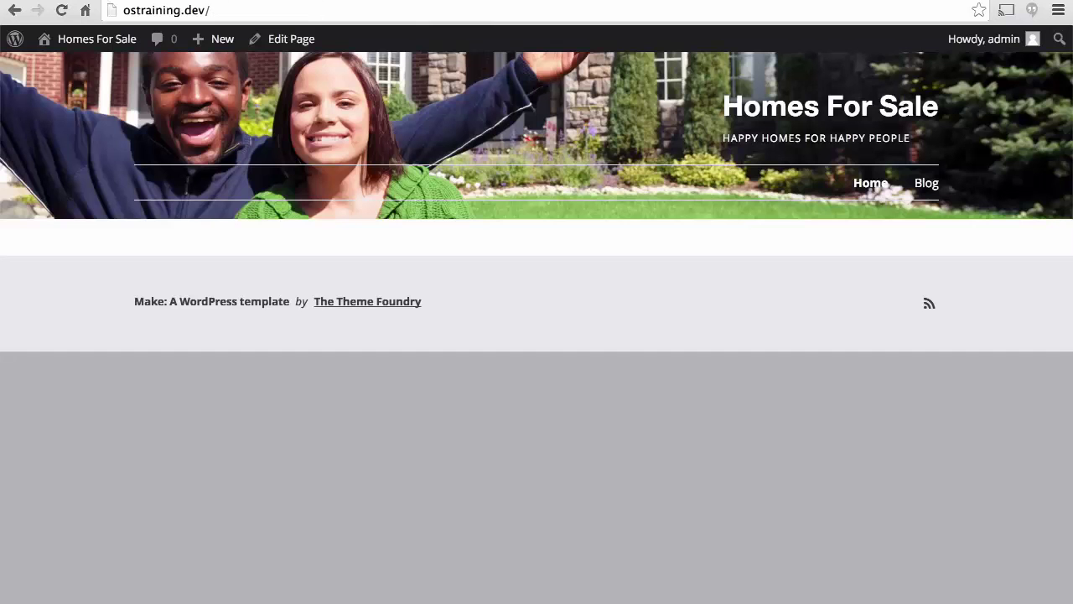
left_click(60, 10)
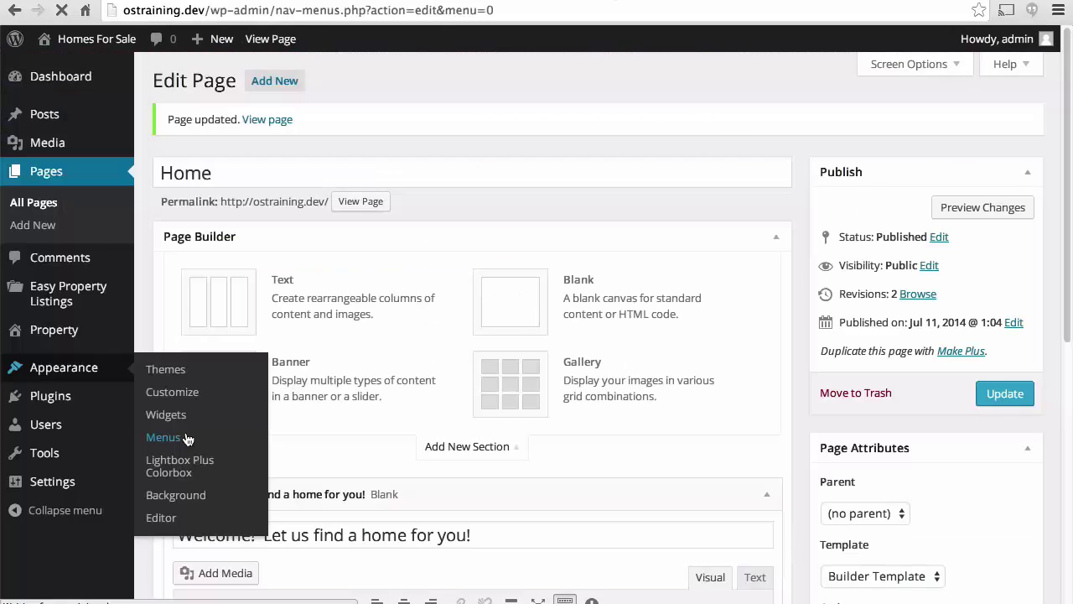
Create a menu named 'Primary Nav' and add the Home page to it.
left_click(167, 438)
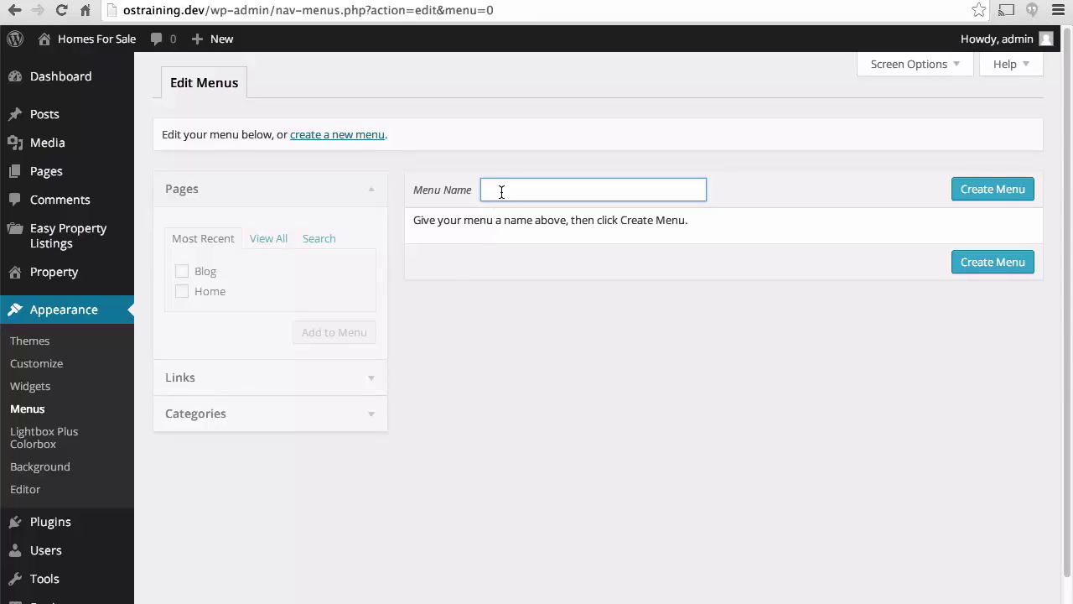
type("Primary Nav")
left_click(982, 191)
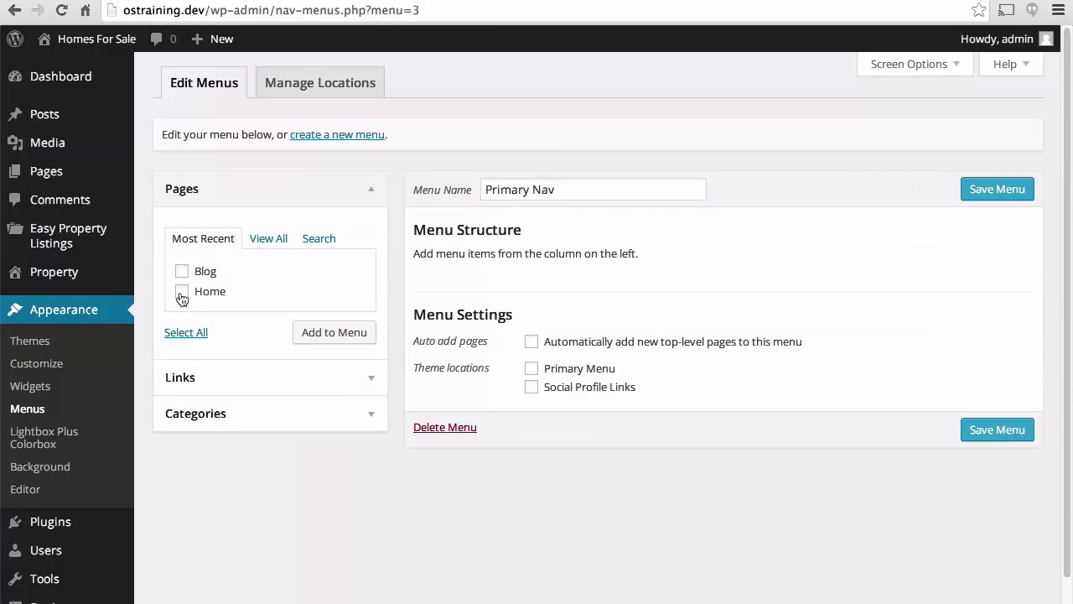
left_click(181, 292)
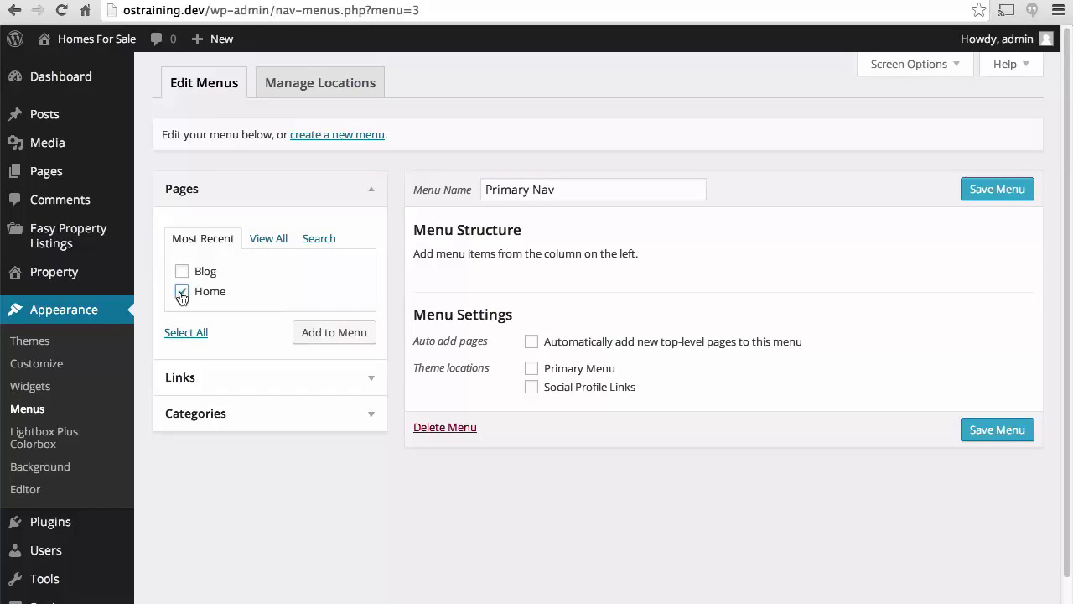
left_click(333, 332)
left_click(327, 377)
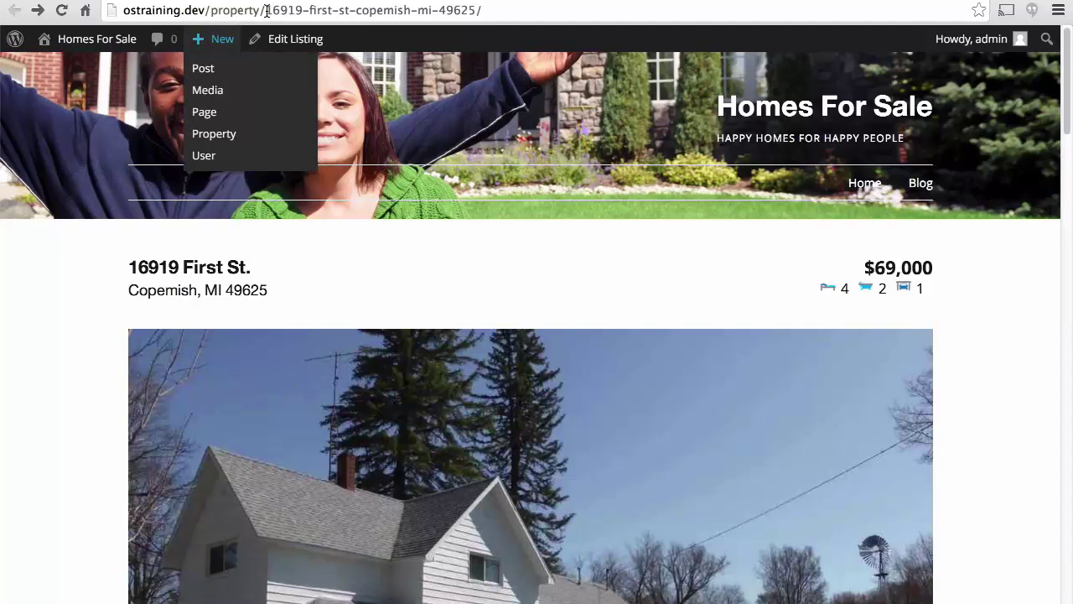
Load the /property/ archive page, then enter /property as the custom link URL.
left_click_drag(267, 11, 500, 12)
key("BackSpace")
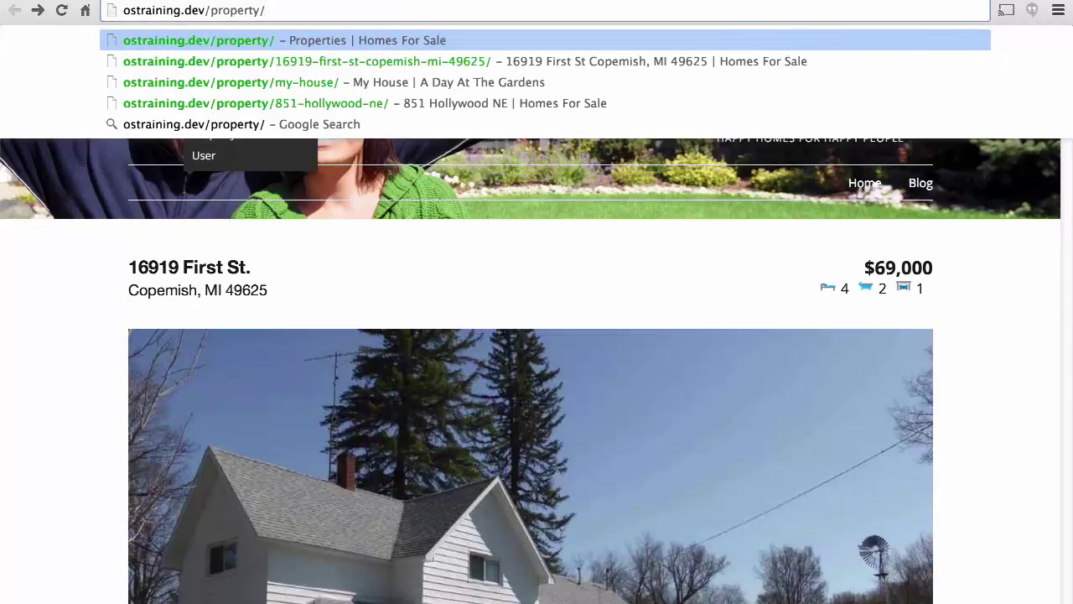
key("Return")
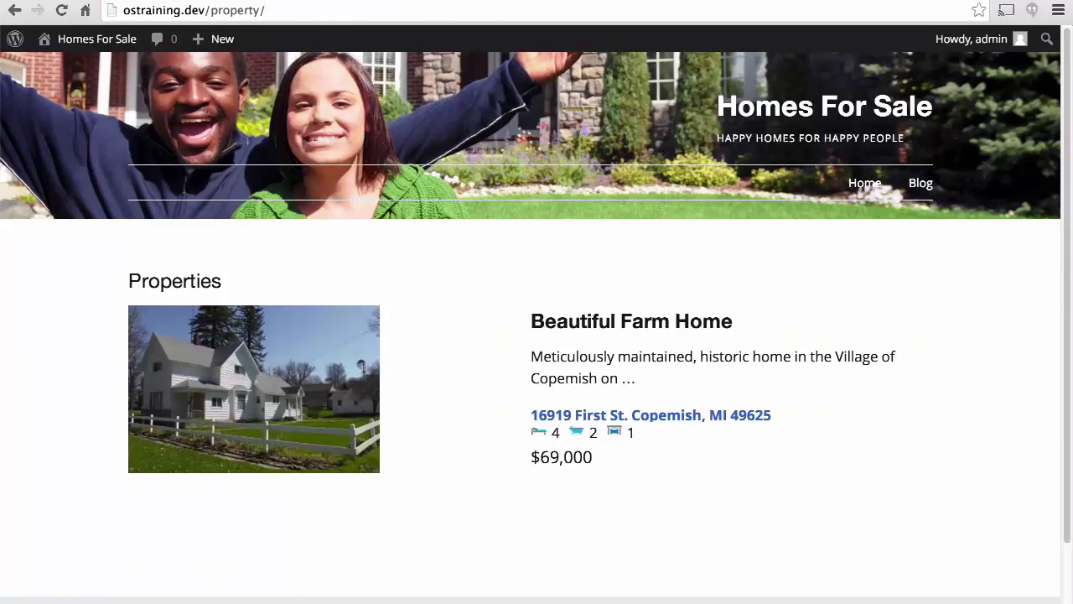
scroll(927, 312, "down", 1)
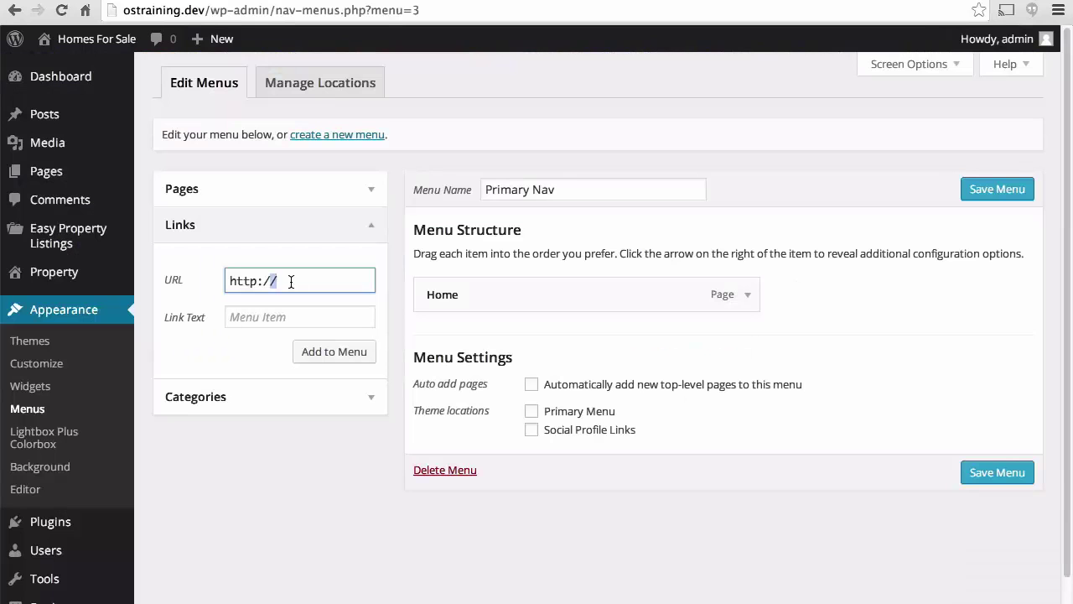
triple_click(292, 279)
type("/property")
Add a 'Properties' custom link to Primary Nav, assign it to Primary Menu, and save.
left_click(302, 317)
type("Properties")
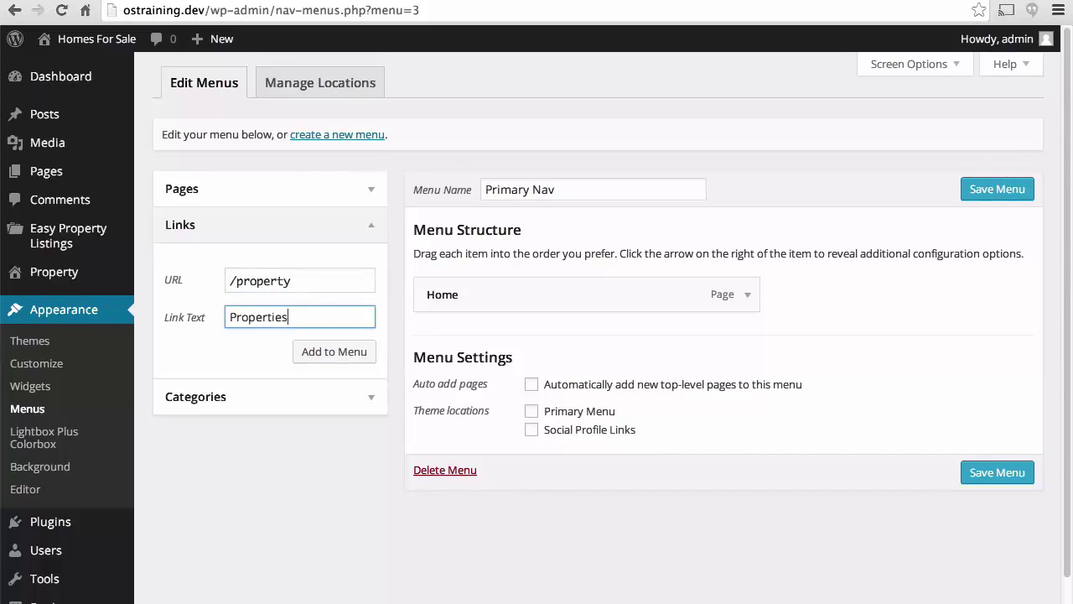
left_click(331, 356)
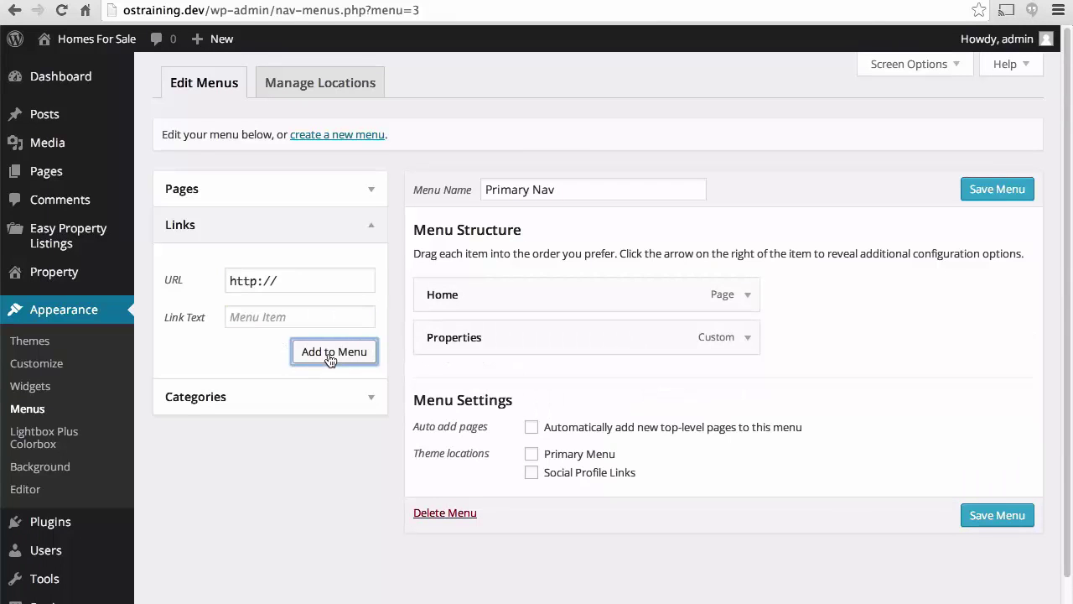
left_click(530, 455)
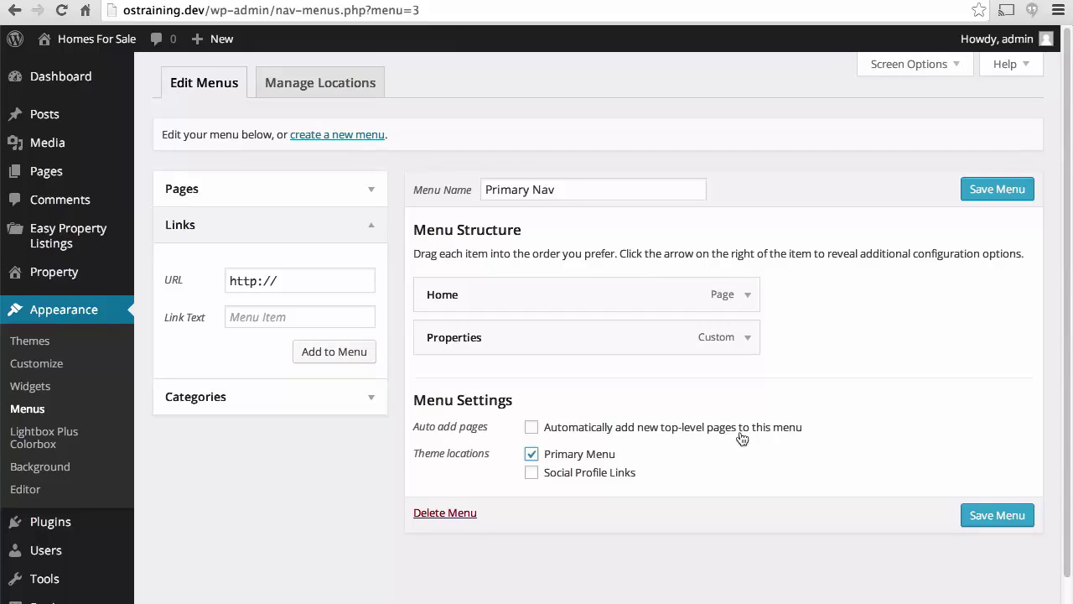
left_click(986, 515)
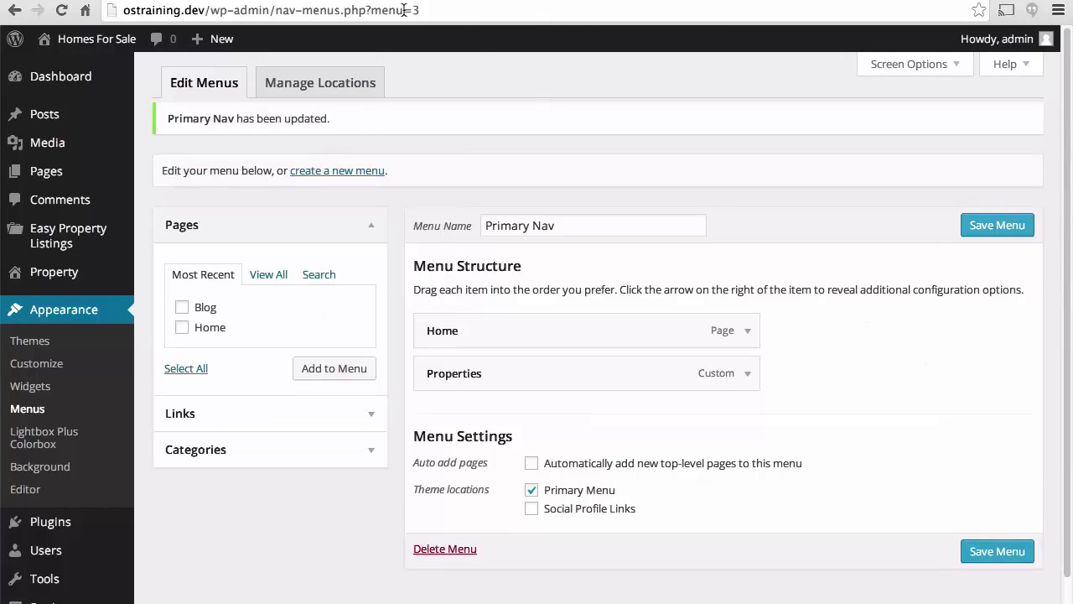
Switch to the site's front-page tab to check the new Home and Properties menu.
left_click(297, 2)
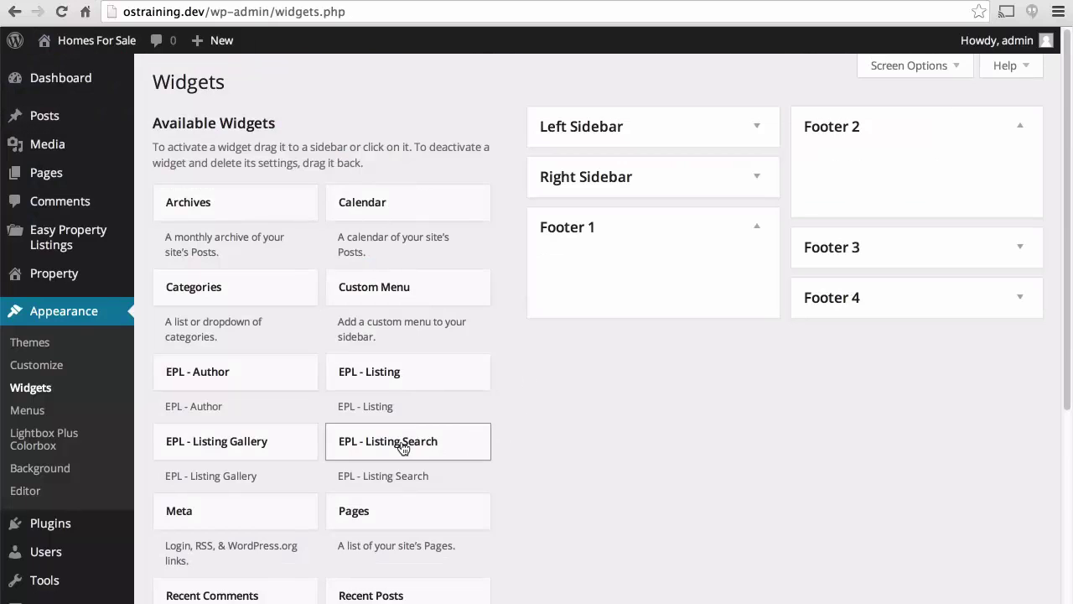
Add an EPL - Listing Search widget 'Find A Home' to Footer 1, Residential, status Any.
left_click_drag(402, 448, 611, 278)
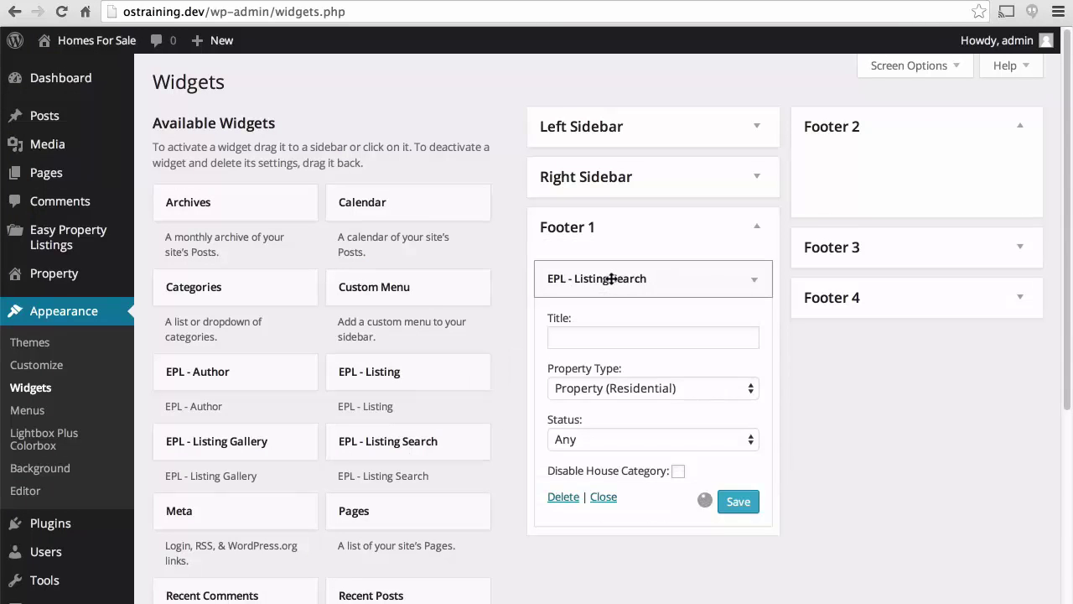
left_click(600, 345)
type("Find A Home")
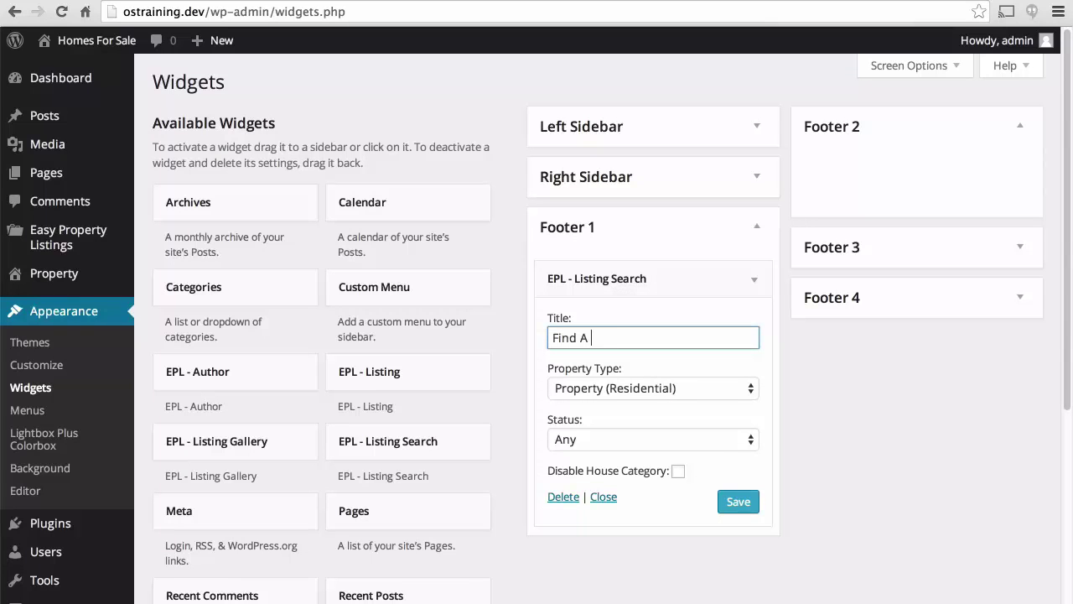
left_click(713, 388)
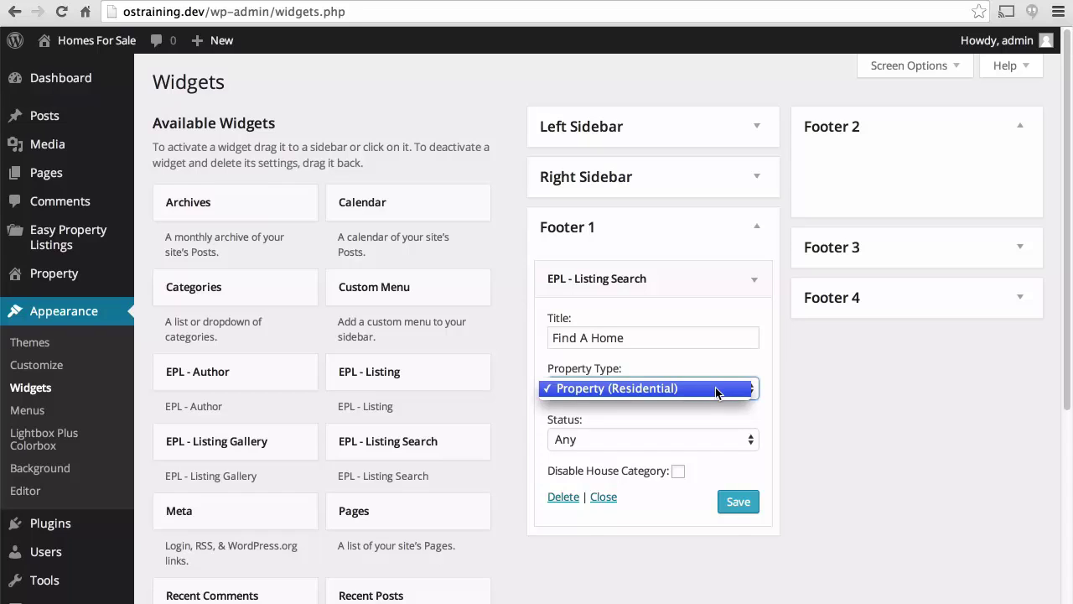
left_click(715, 387)
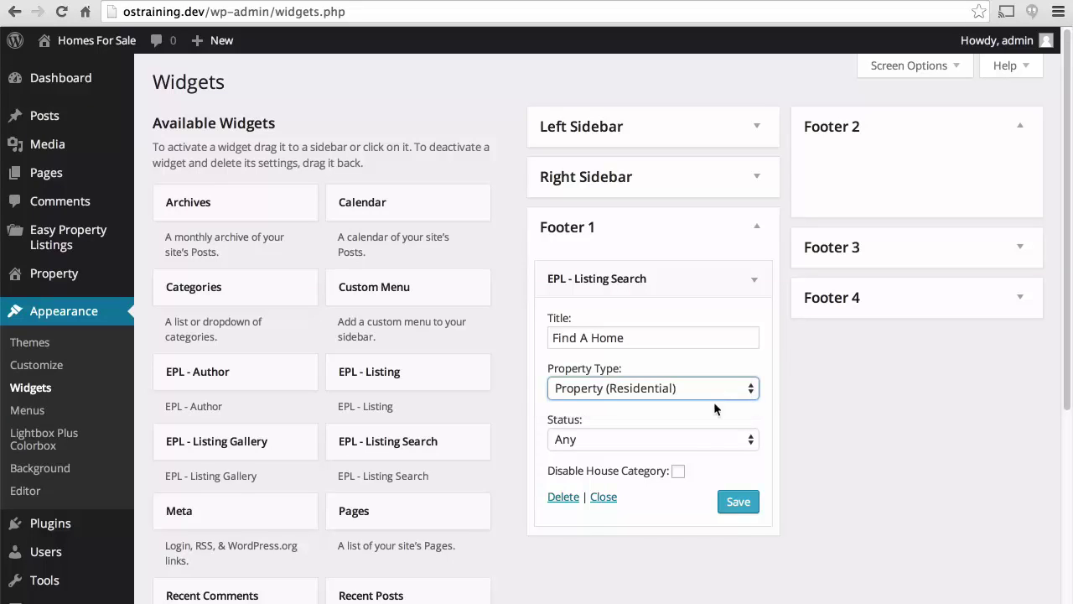
left_click(697, 437)
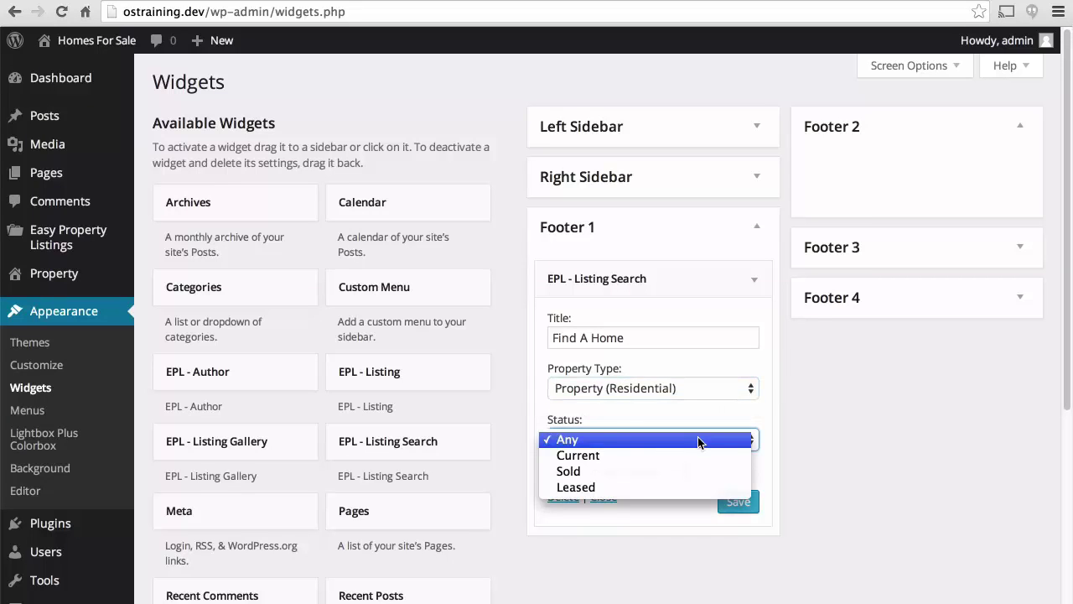
left_click(704, 421)
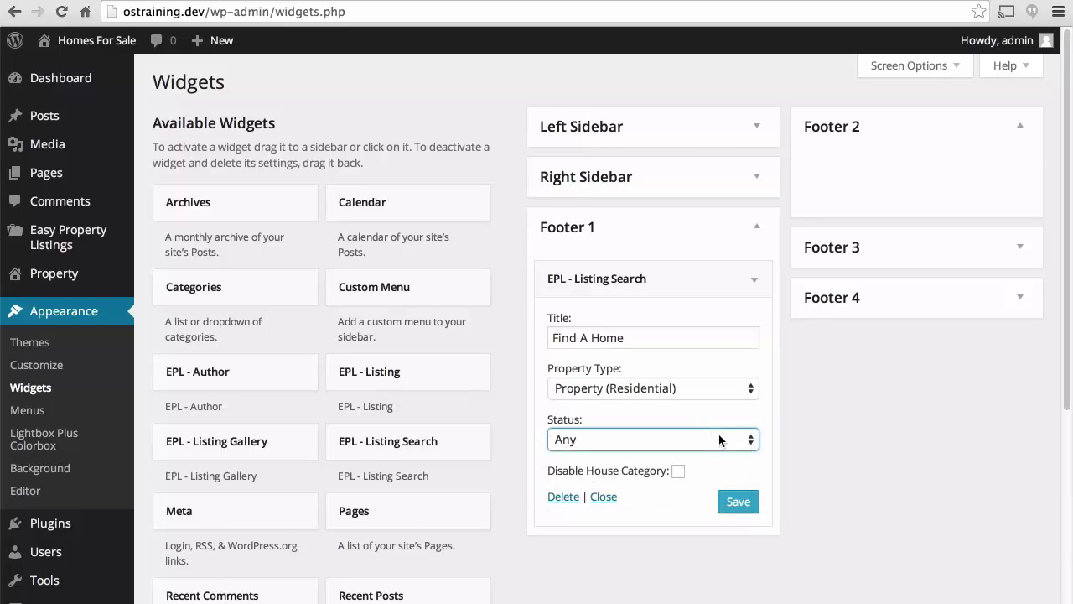
left_click(738, 503)
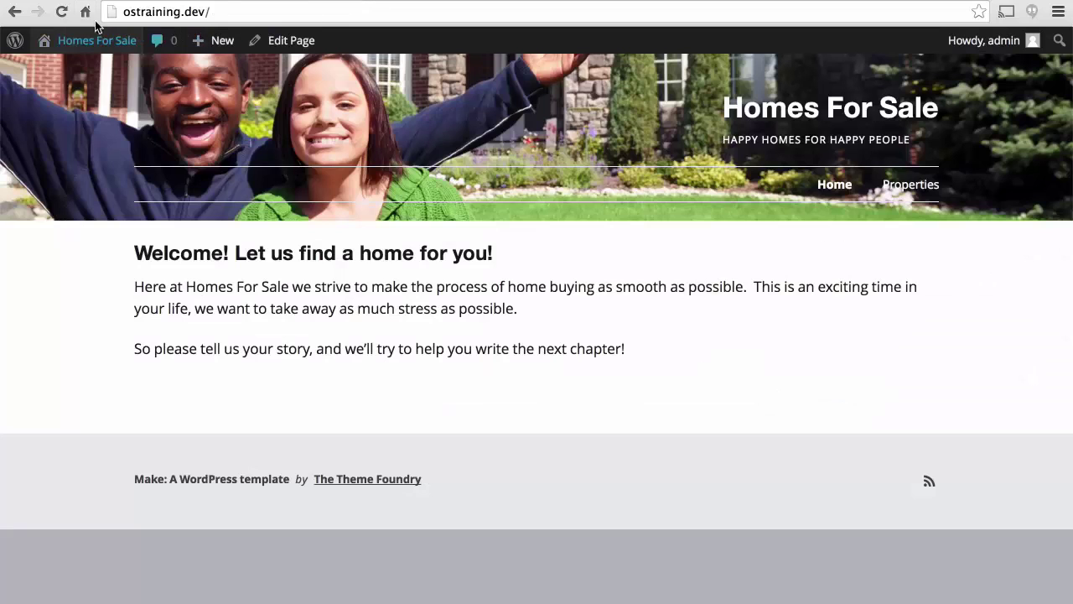
Open the front page and inspect the footer search's City and House Category choices.
left_click(62, 12)
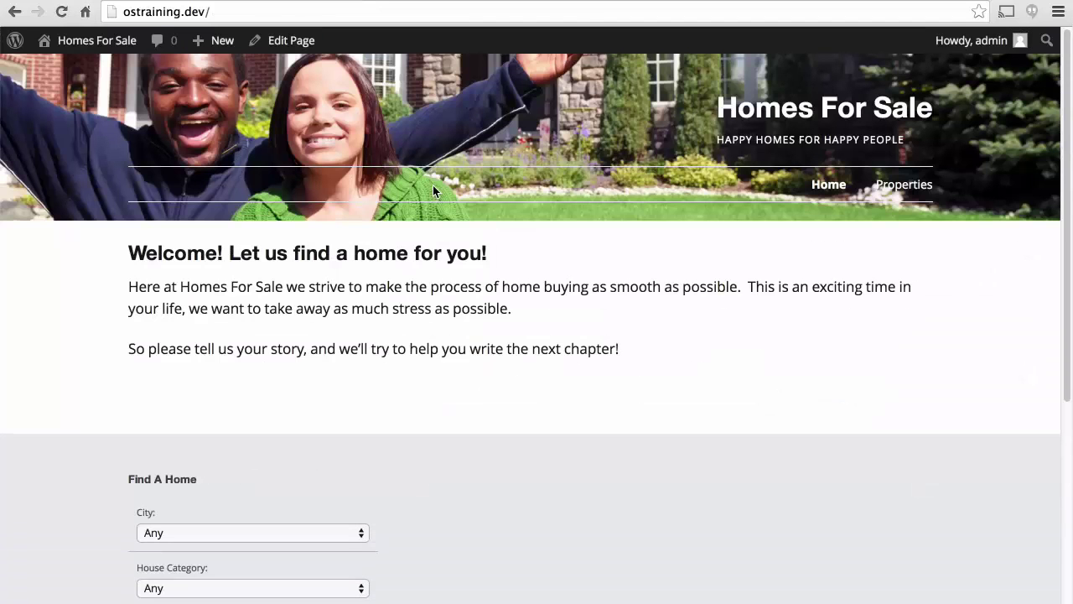
scroll(619, 307, "down", 5)
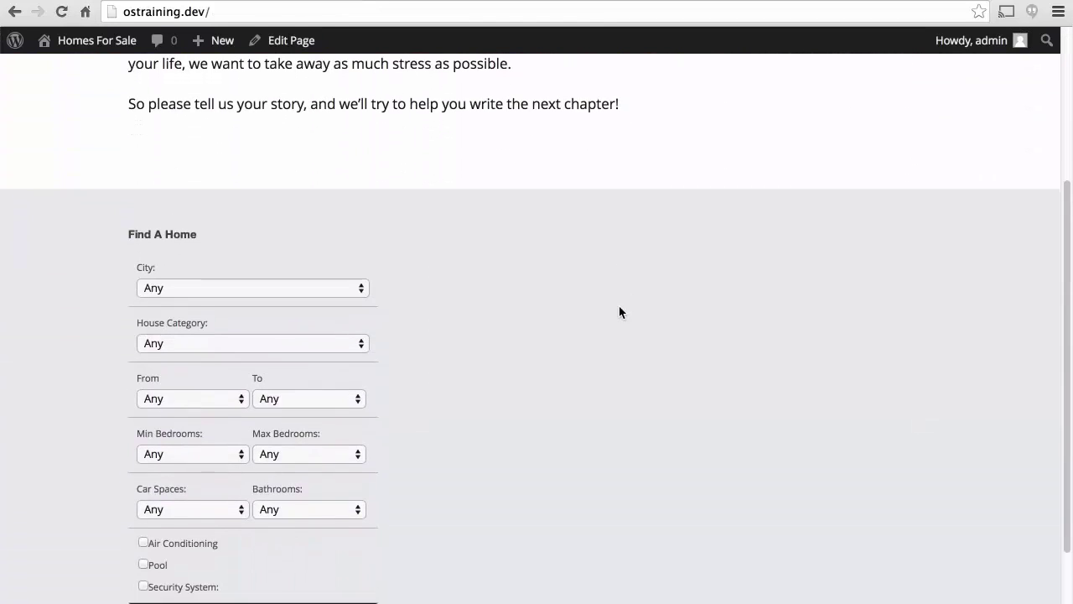
scroll(619, 306, "down", 1)
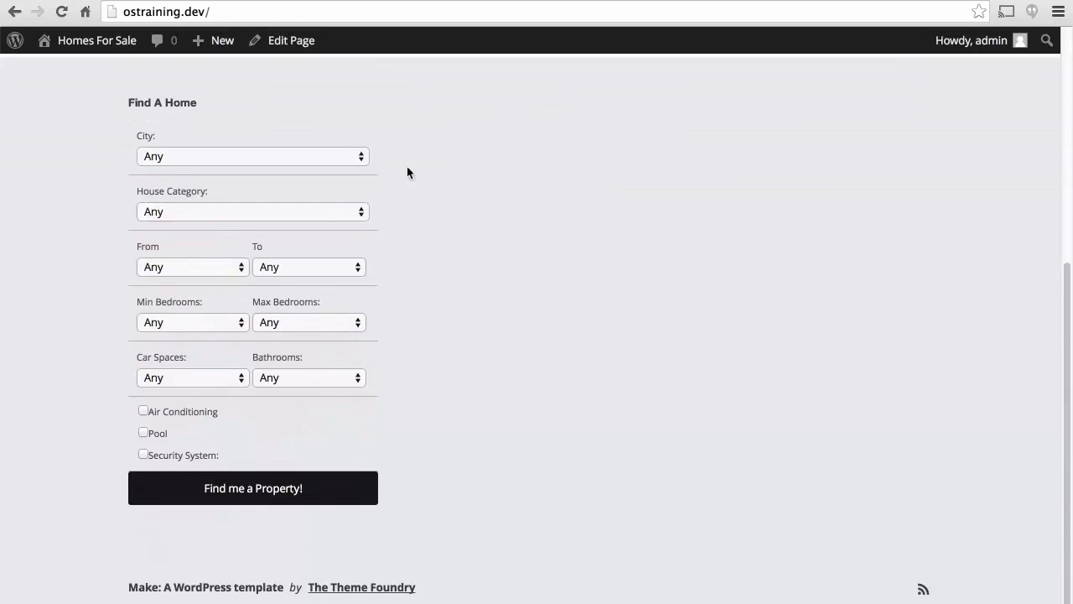
left_click(349, 157)
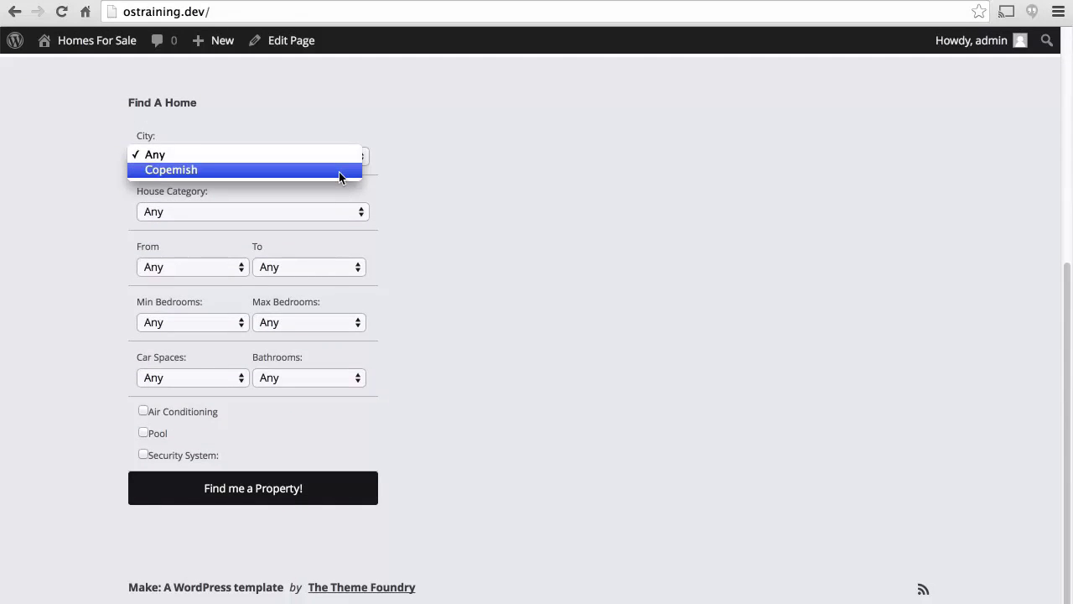
key("Escape")
left_click(305, 212)
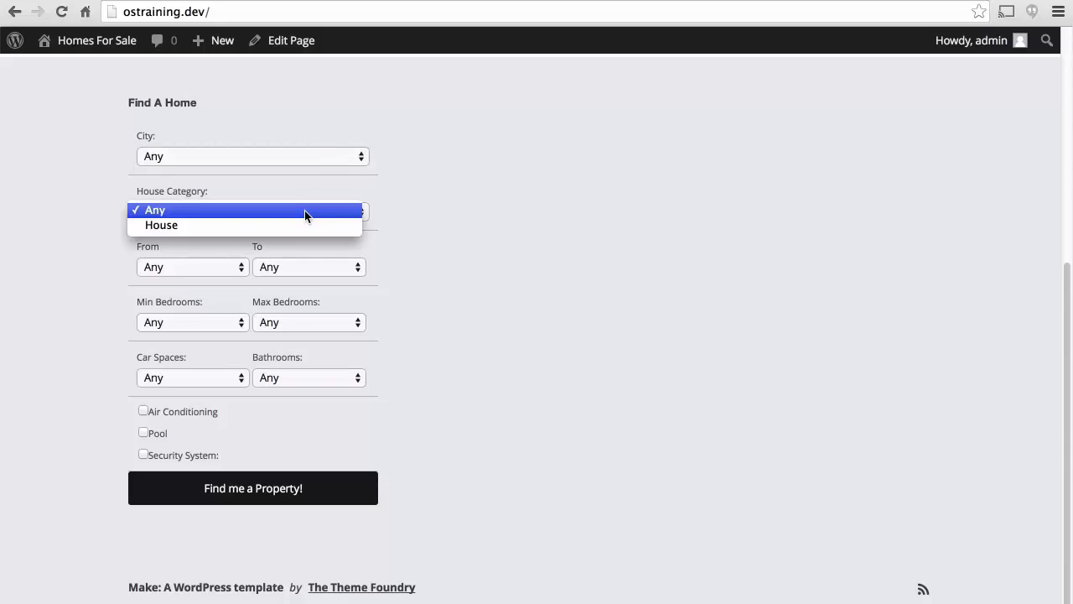
key("Escape")
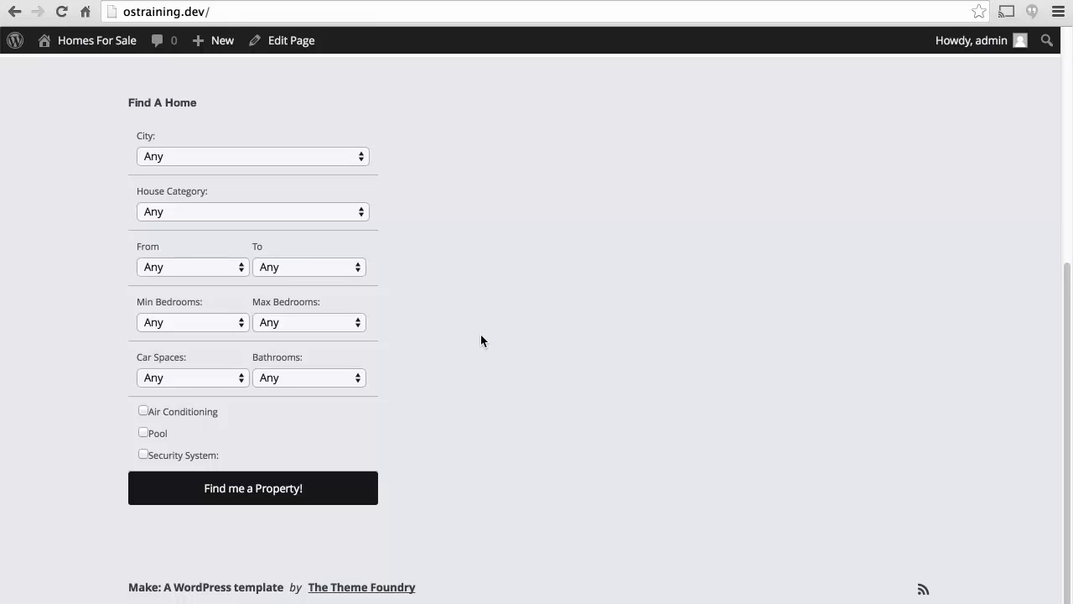
Search for homes in Copemish, then go back and reset City to Any.
left_click(346, 157)
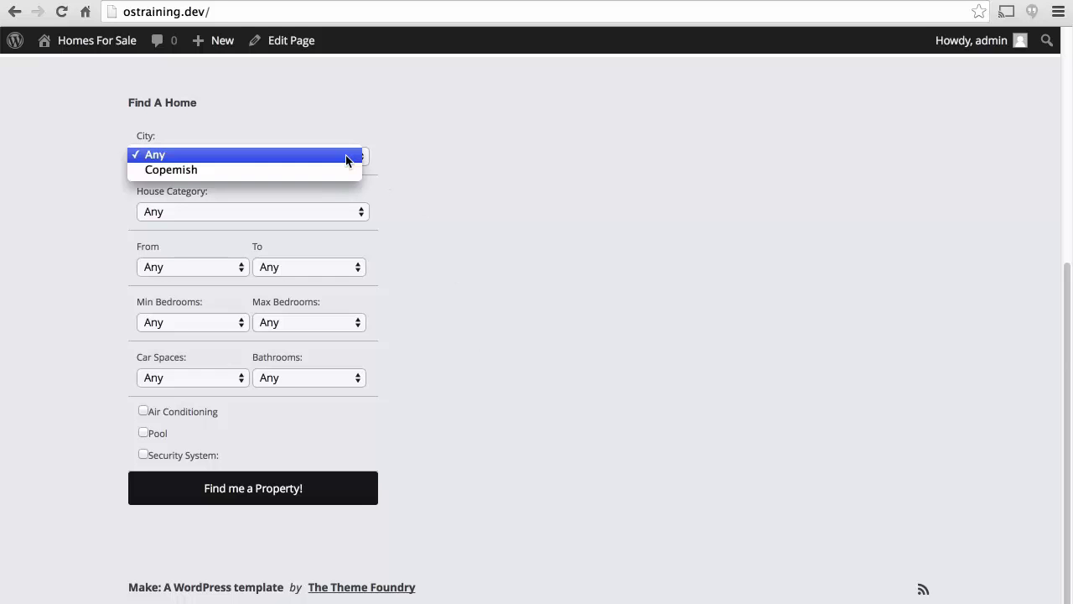
left_click(330, 171)
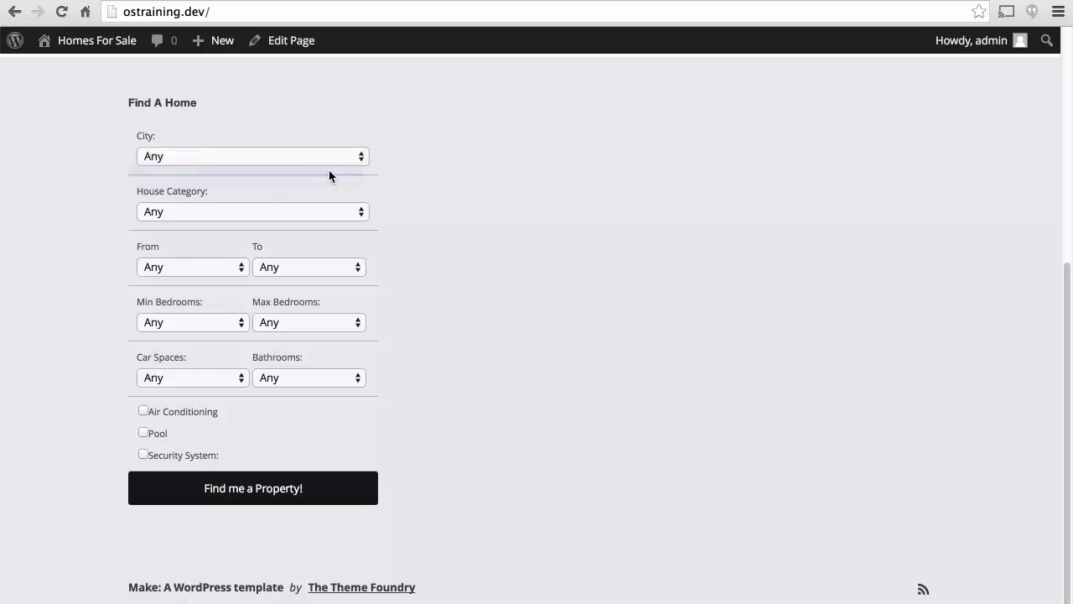
left_click(285, 486)
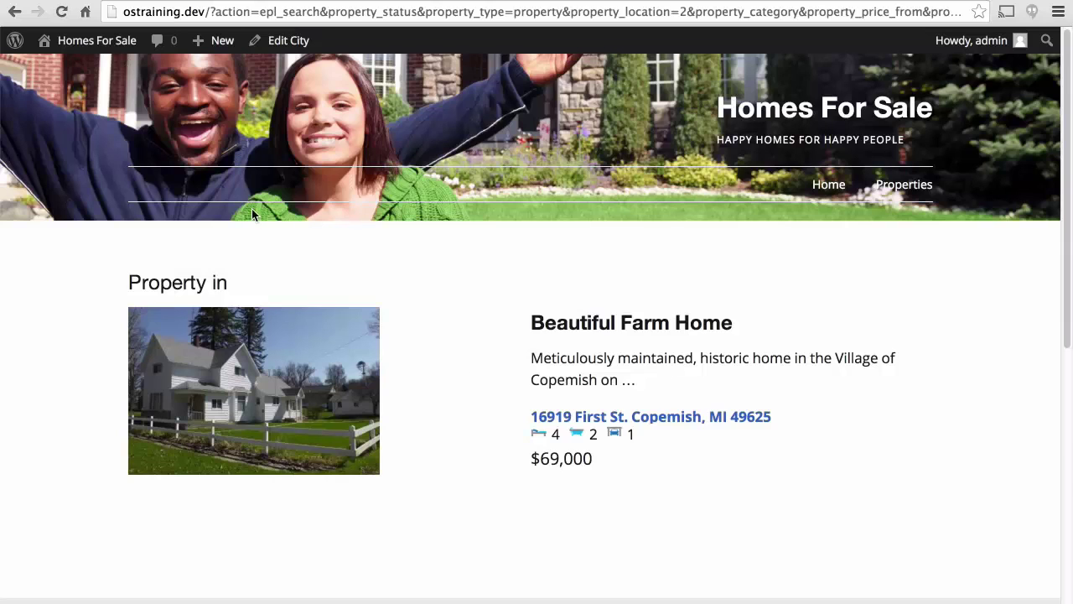
key("super+bracketleft")
left_click(306, 157)
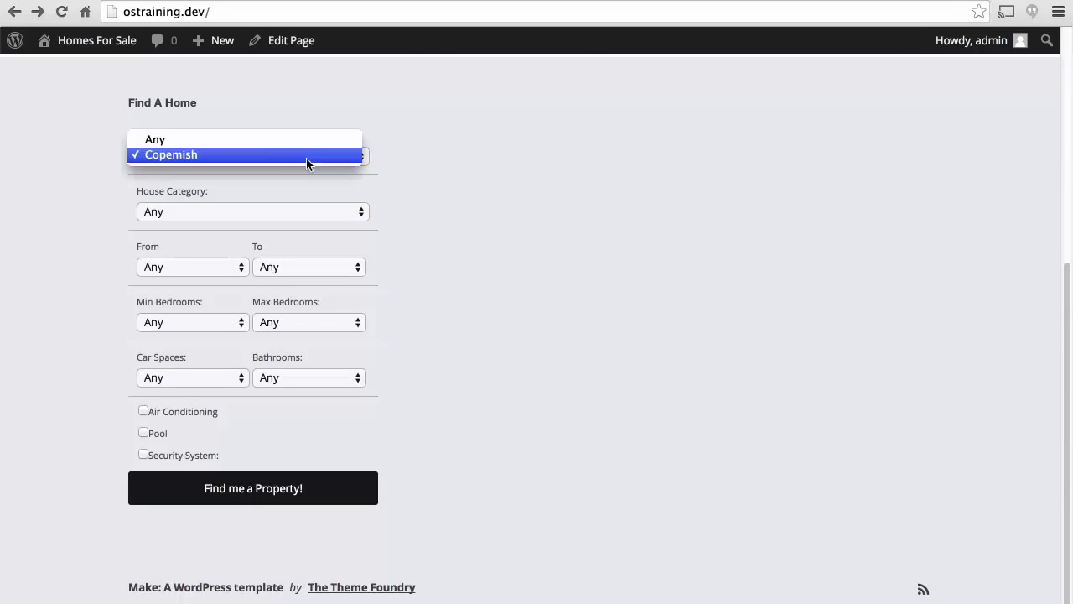
left_click(262, 140)
scroll(534, 141, "up", 3)
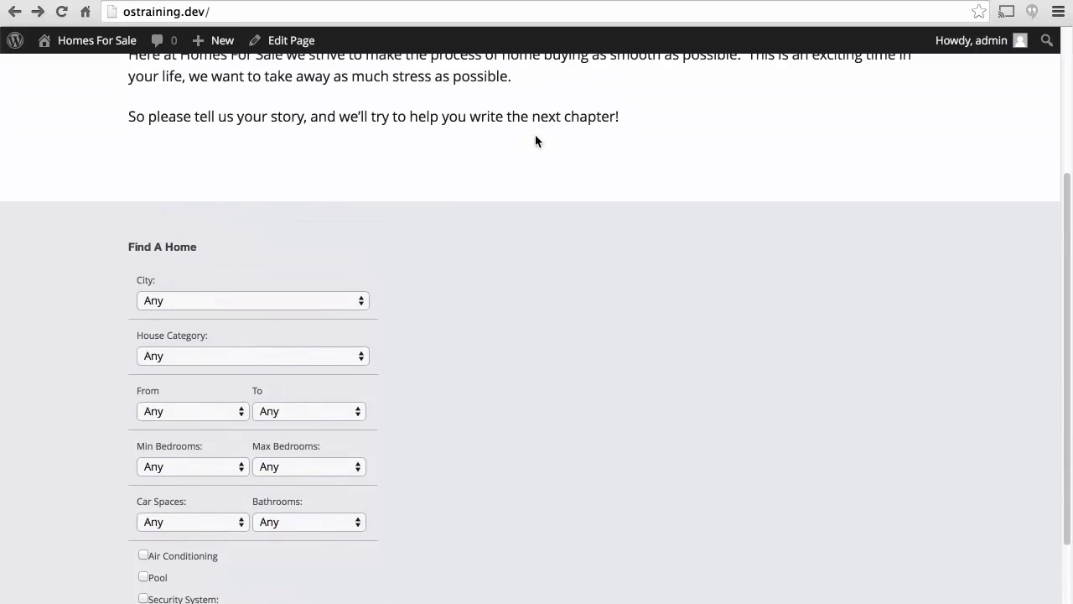
scroll(535, 141, "down", 3)
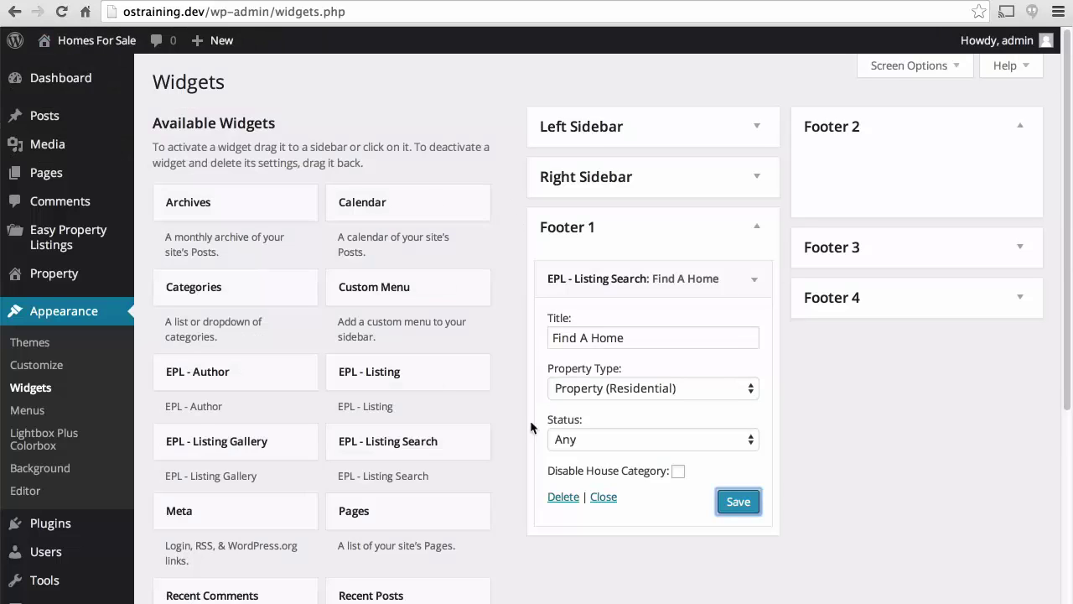
Drop an EPL - Listing widget into Footer 2 with image display at medium (300 x 300) size.
left_click_drag(375, 374, 870, 173)
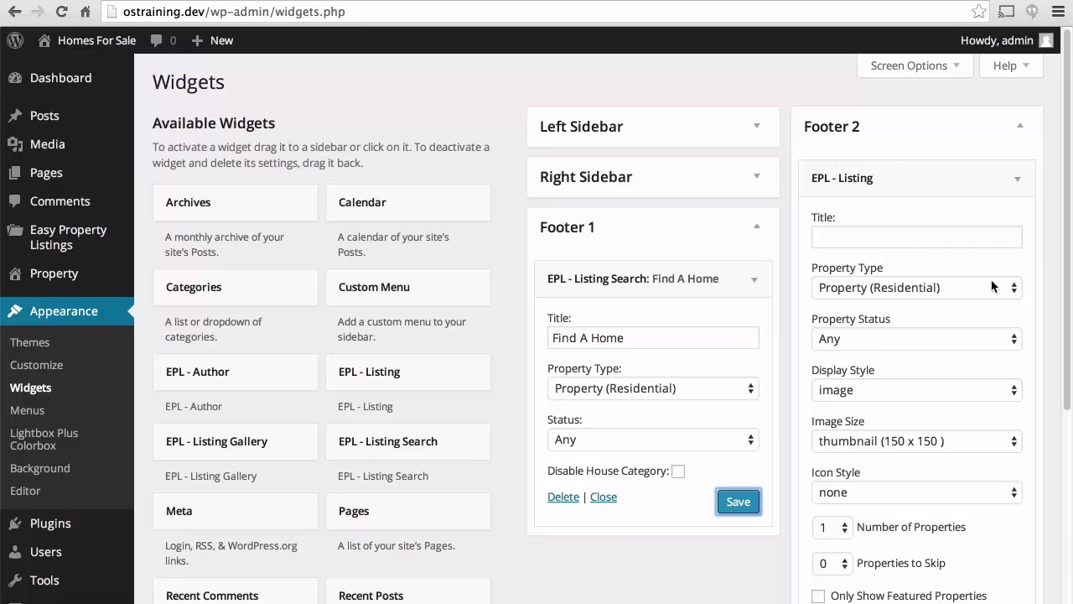
scroll(991, 286, "down", 5)
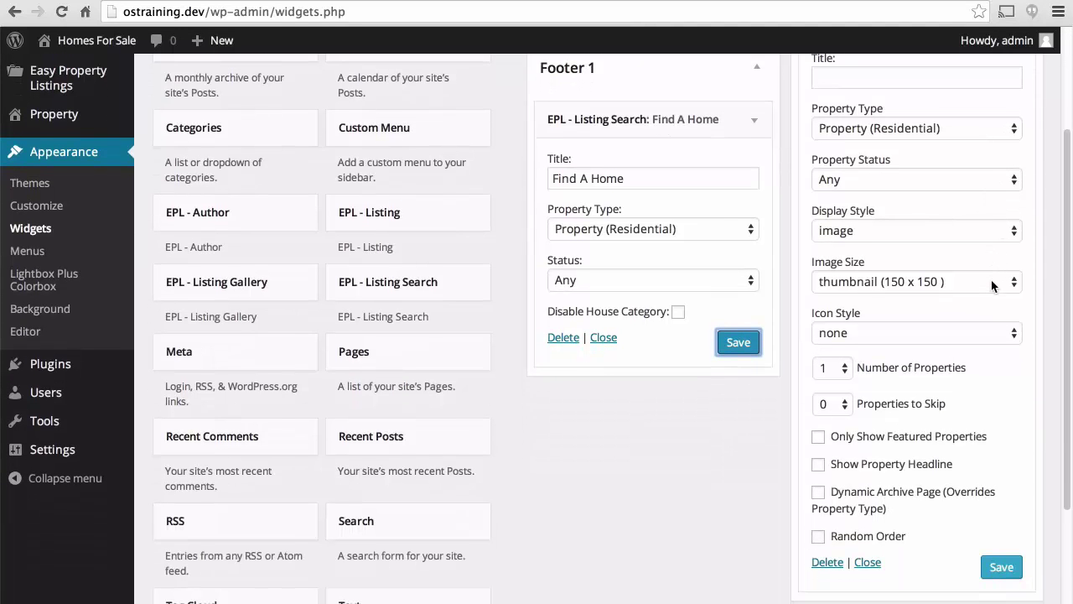
left_click(903, 230)
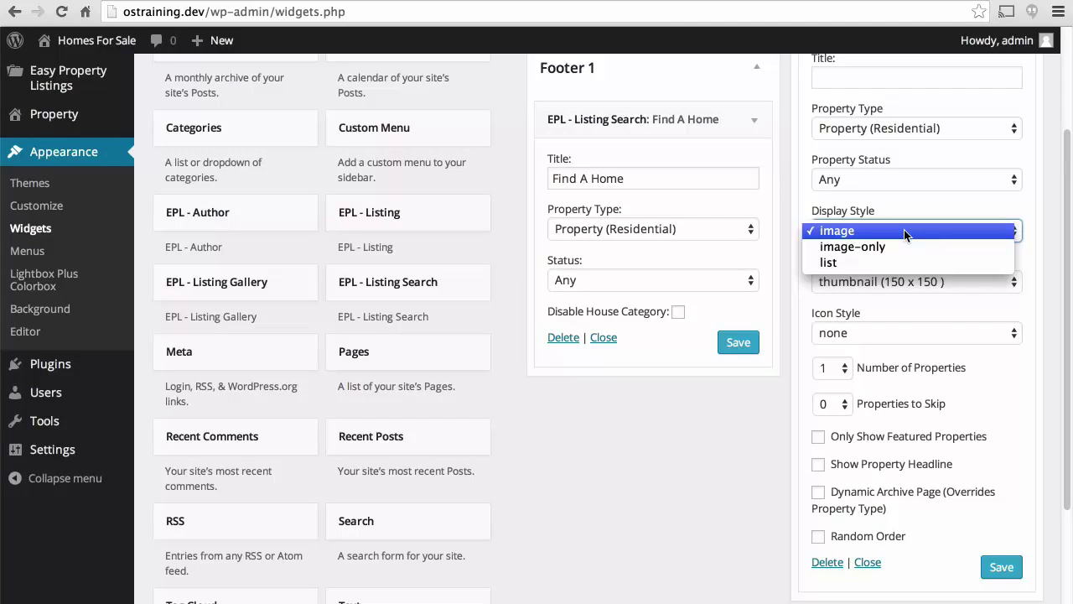
left_click(903, 229)
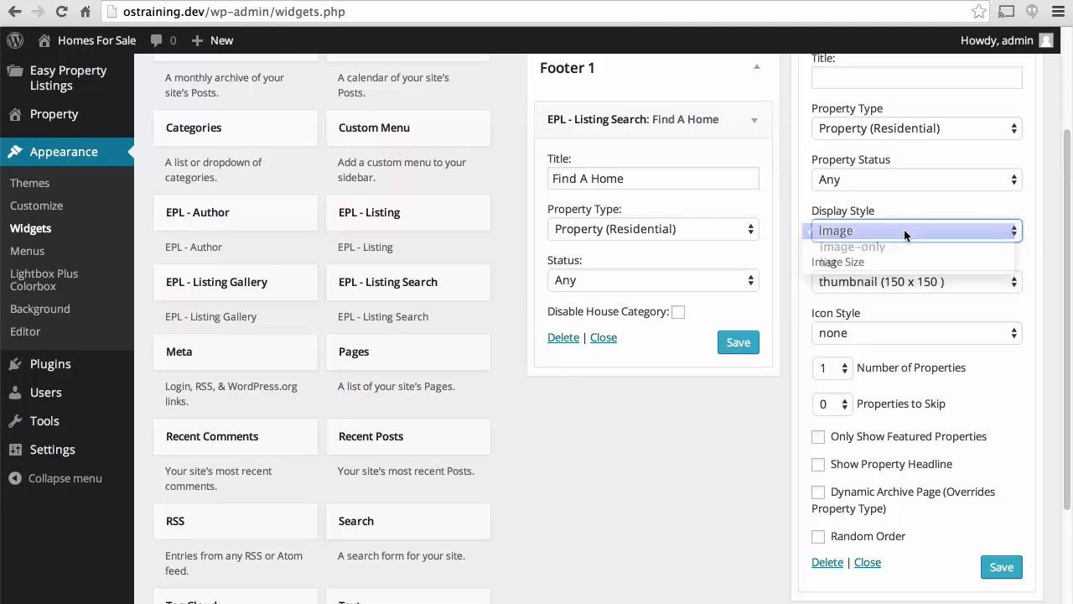
left_click(899, 282)
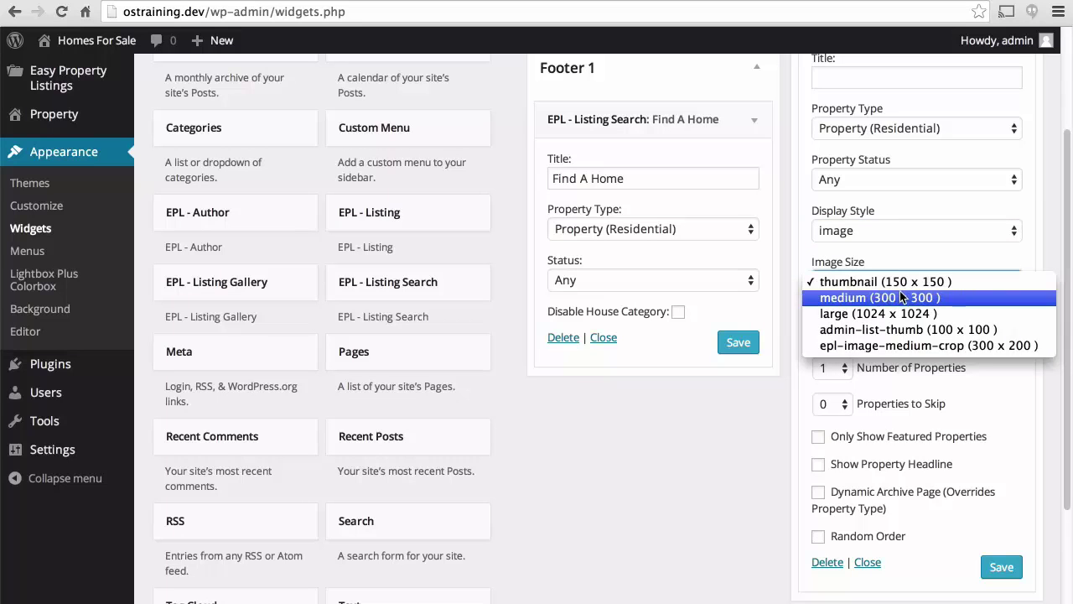
left_click(903, 298)
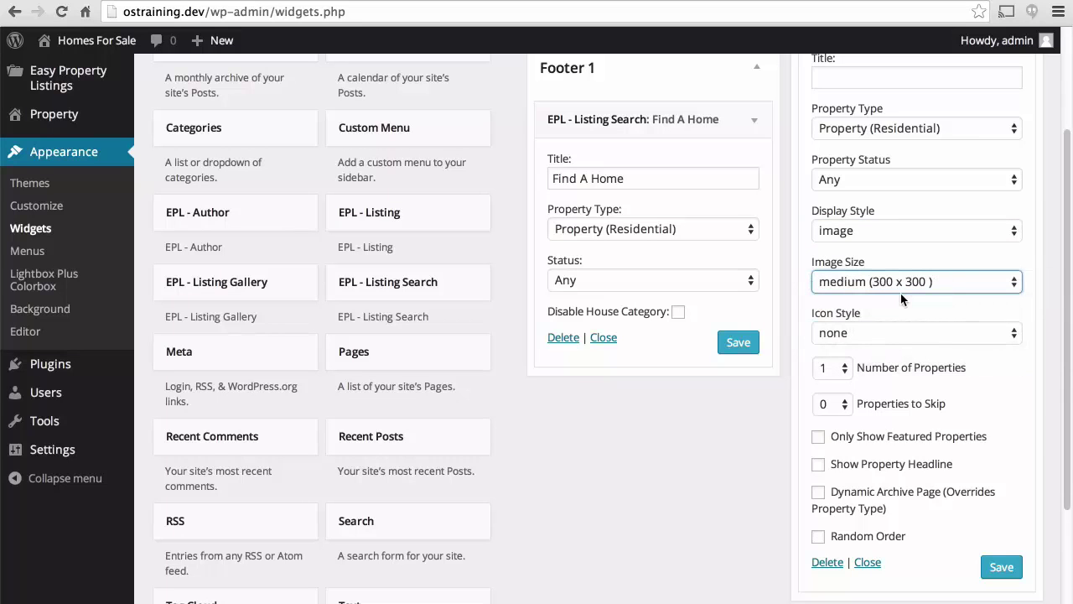
Set the widget's icon style to all, save it, and switch to the site's front page.
left_click(875, 335)
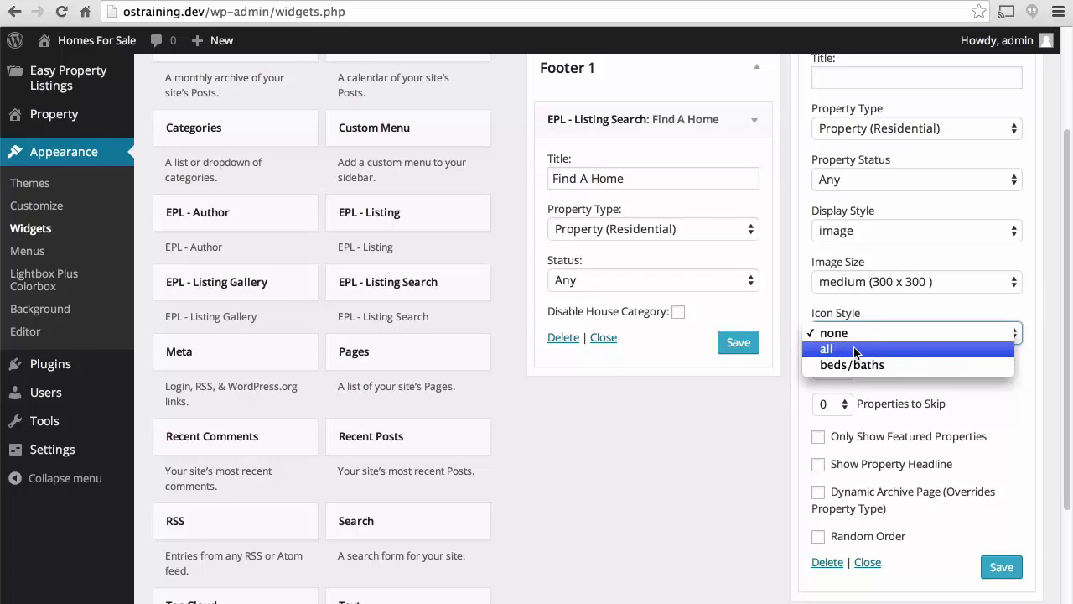
left_click(854, 347)
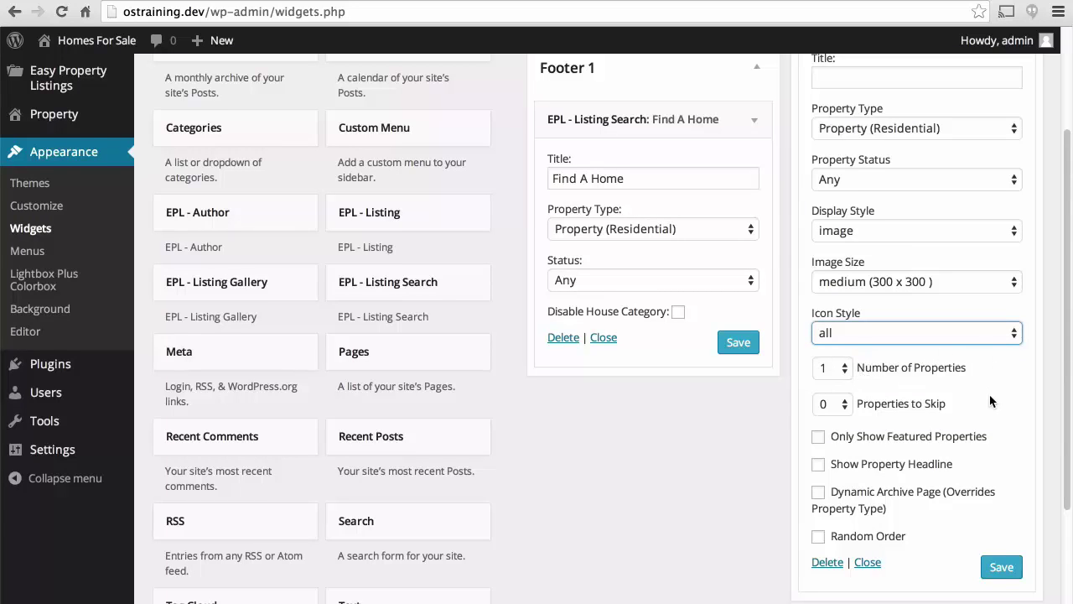
scroll(989, 394, "down", 2)
scroll(989, 401, "down", 1)
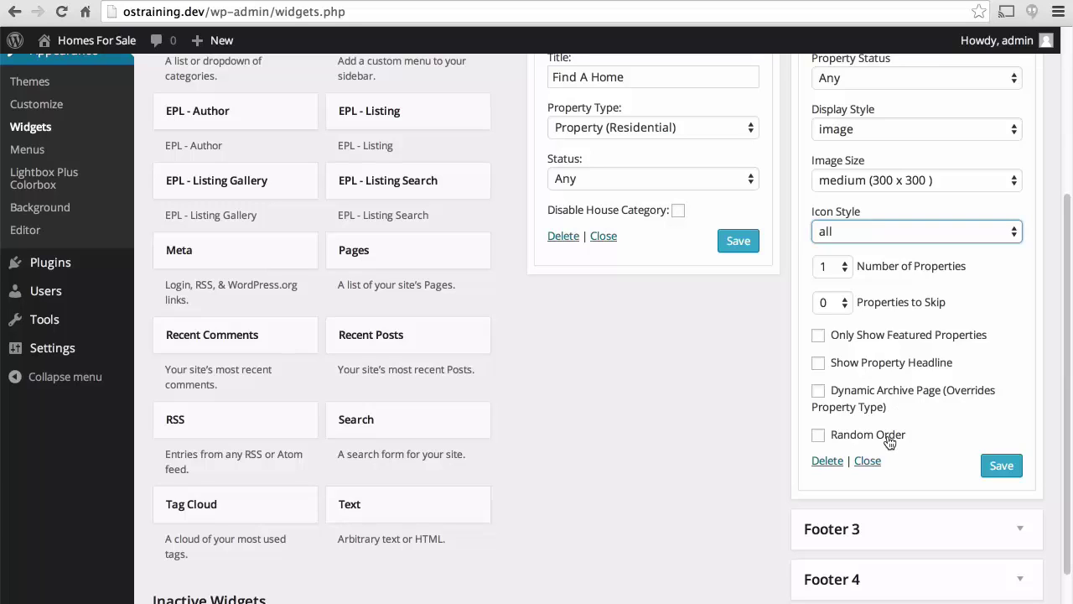
left_click(999, 466)
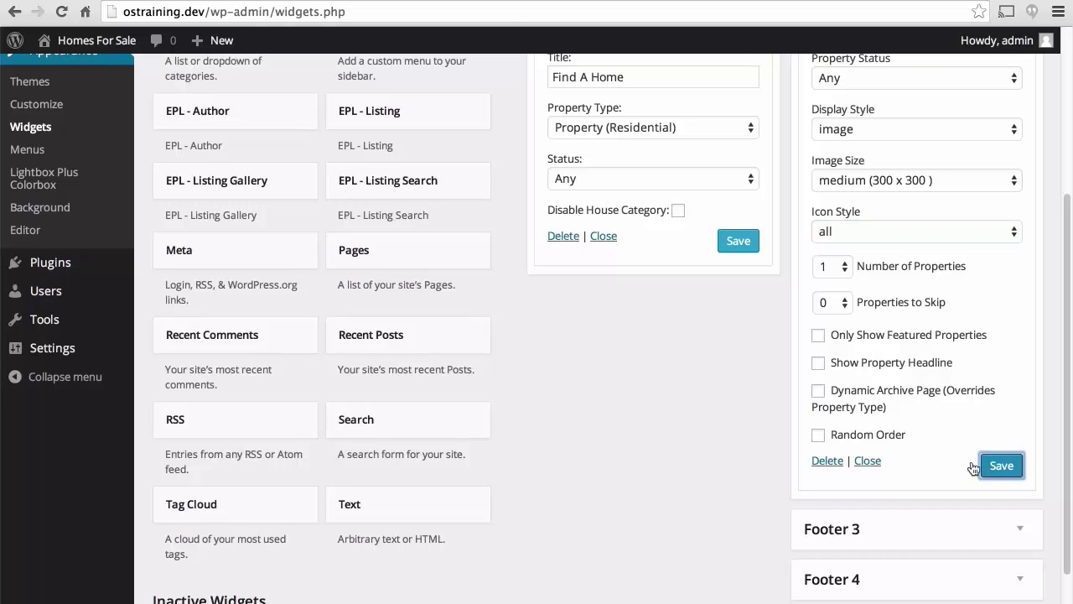
left_click(377, 0)
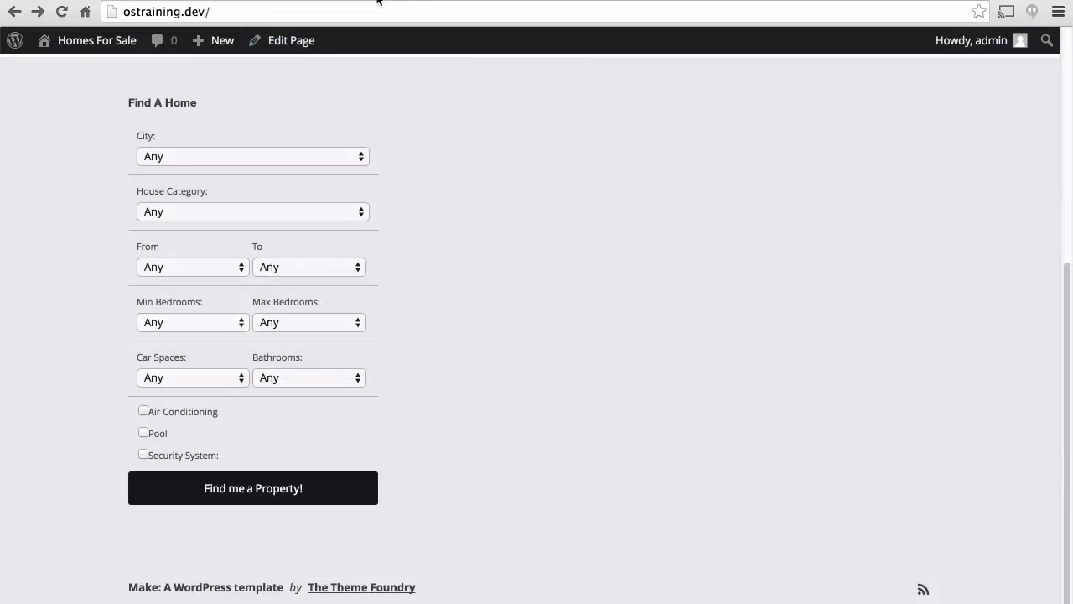
Reload the front page to check the new footer listing, then return to the Widgets admin page.
left_click(61, 11)
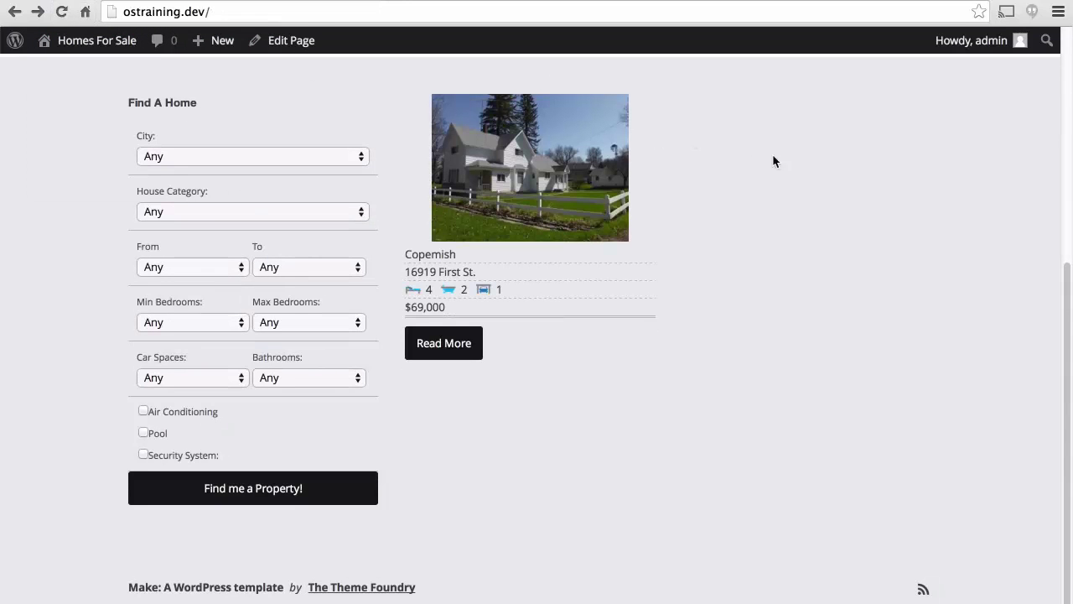
scroll(785, 171, "up", 1)
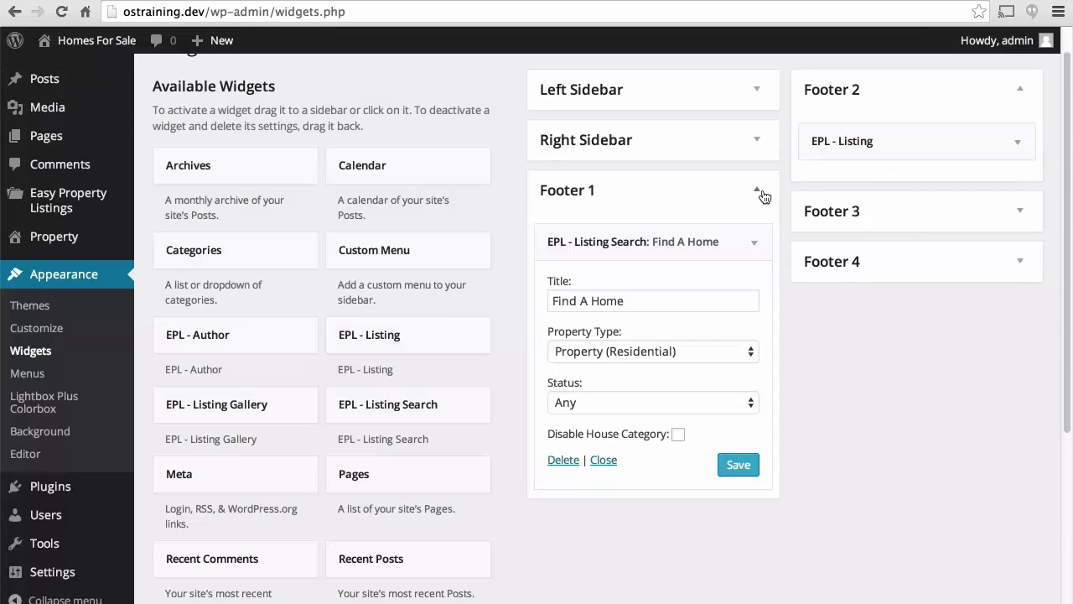
left_click(761, 193)
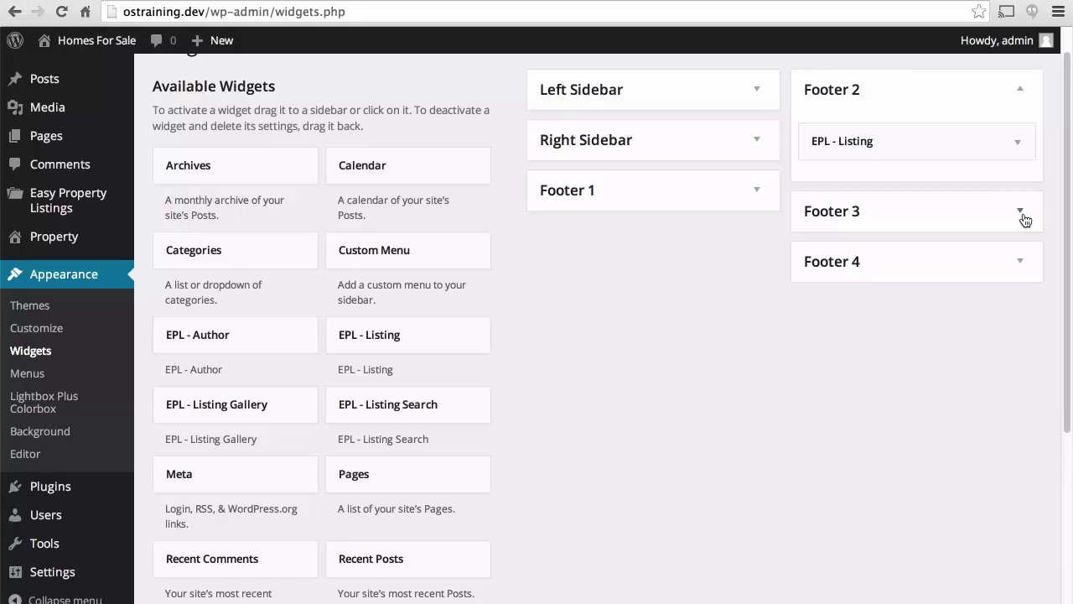
Title the Footer 2 EPL - Listing widget 'Is this your home?', save it, and view the front page.
left_click(499, 12)
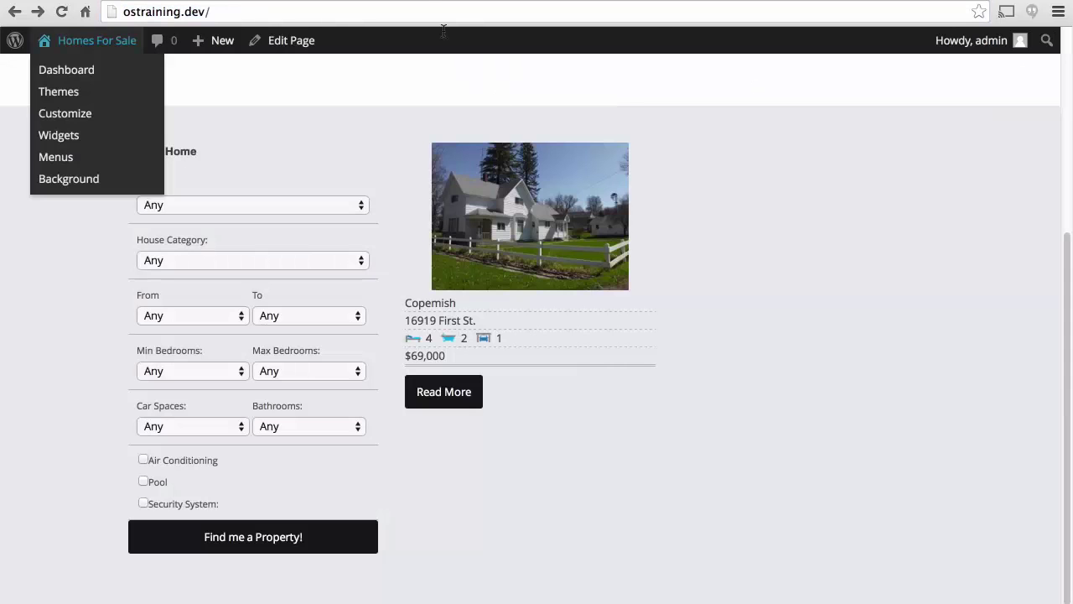
scroll(876, 362, "up", 3)
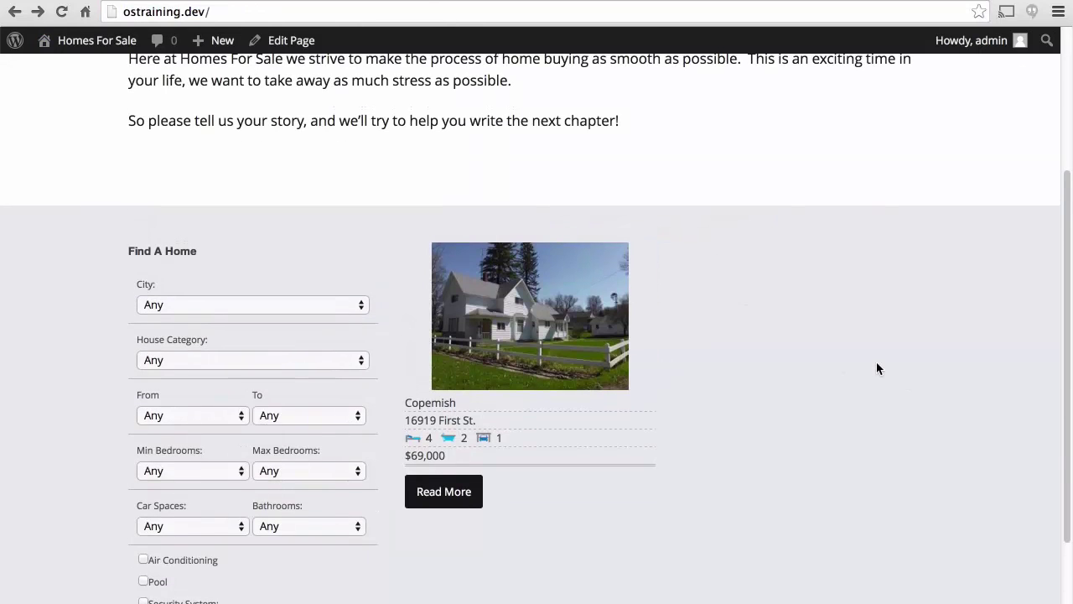
scroll(876, 367, "up", 5)
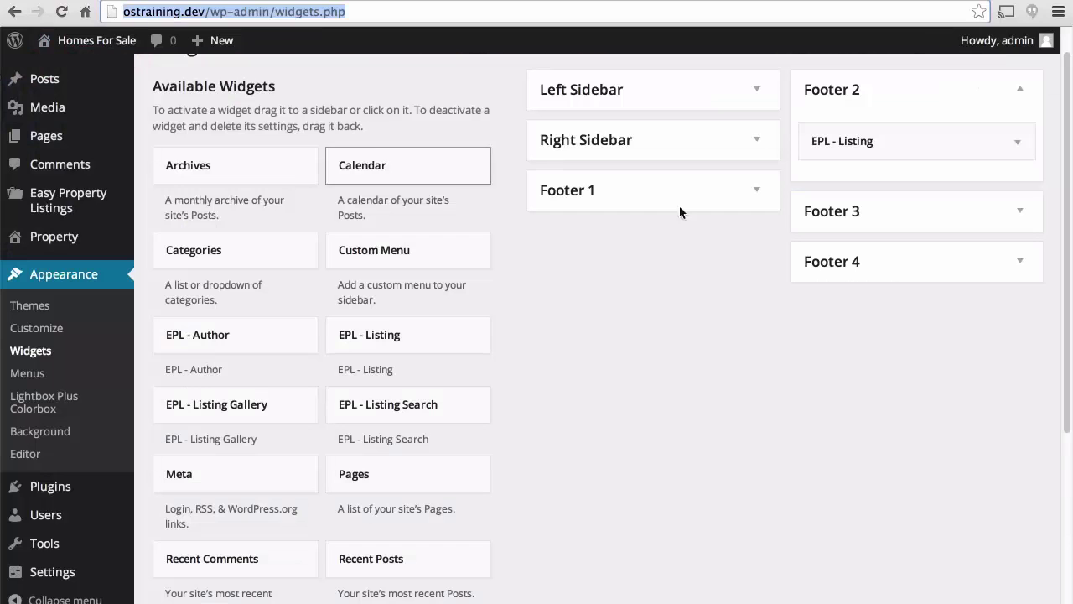
left_click(1018, 143)
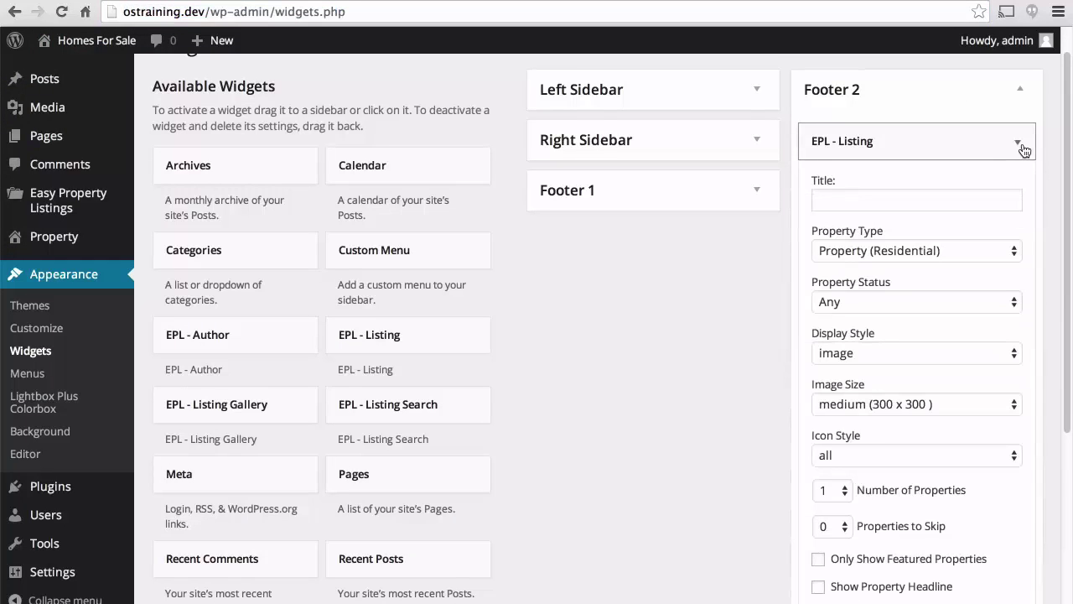
left_click(852, 194)
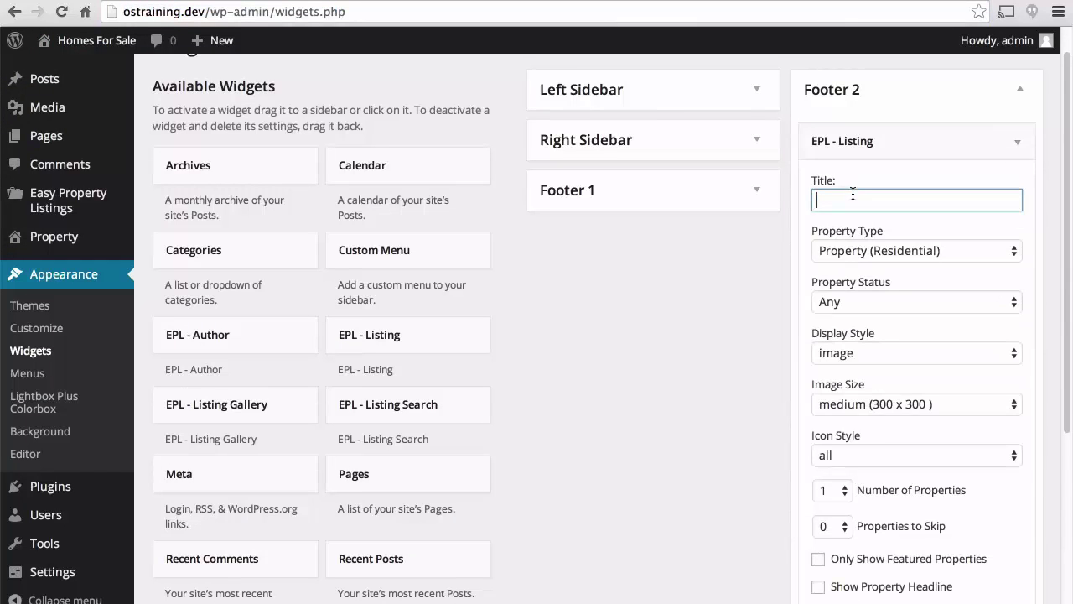
type("Is this your home?")
key("Return")
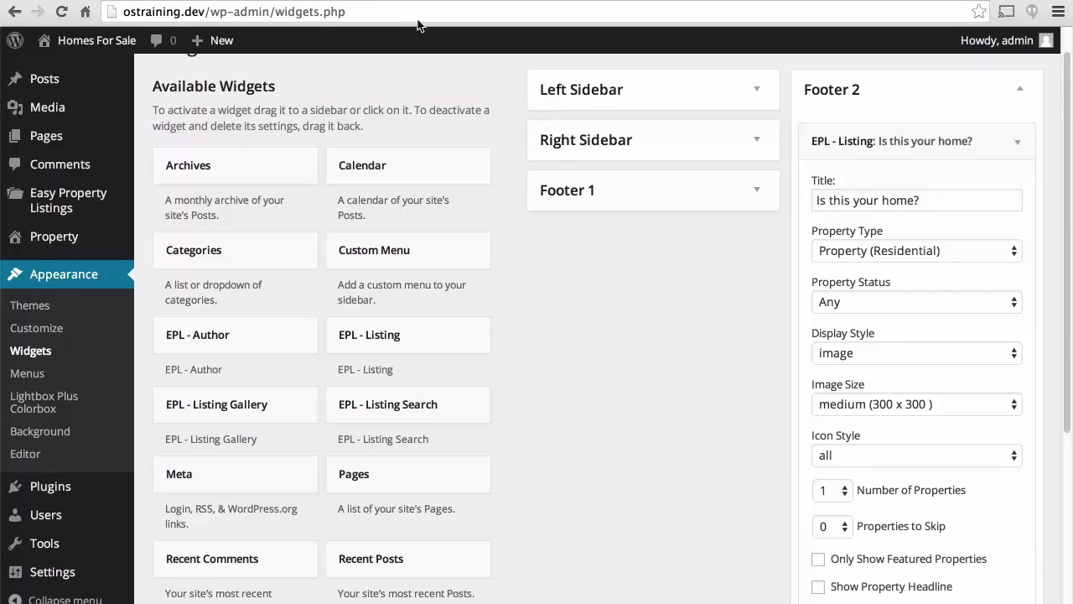
left_click(97, 40)
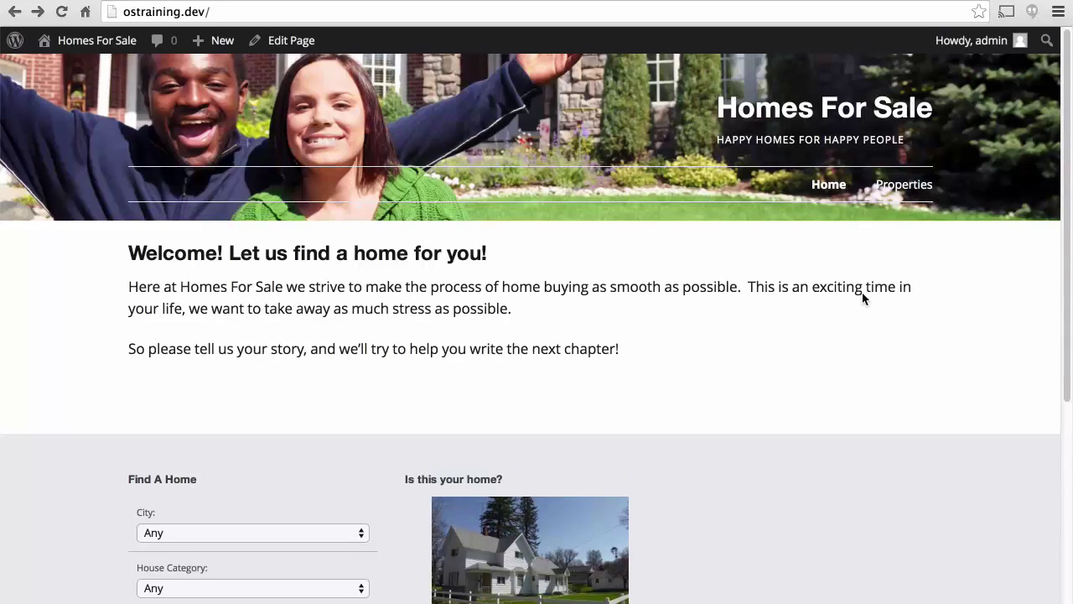
scroll(862, 293, "down", 5)
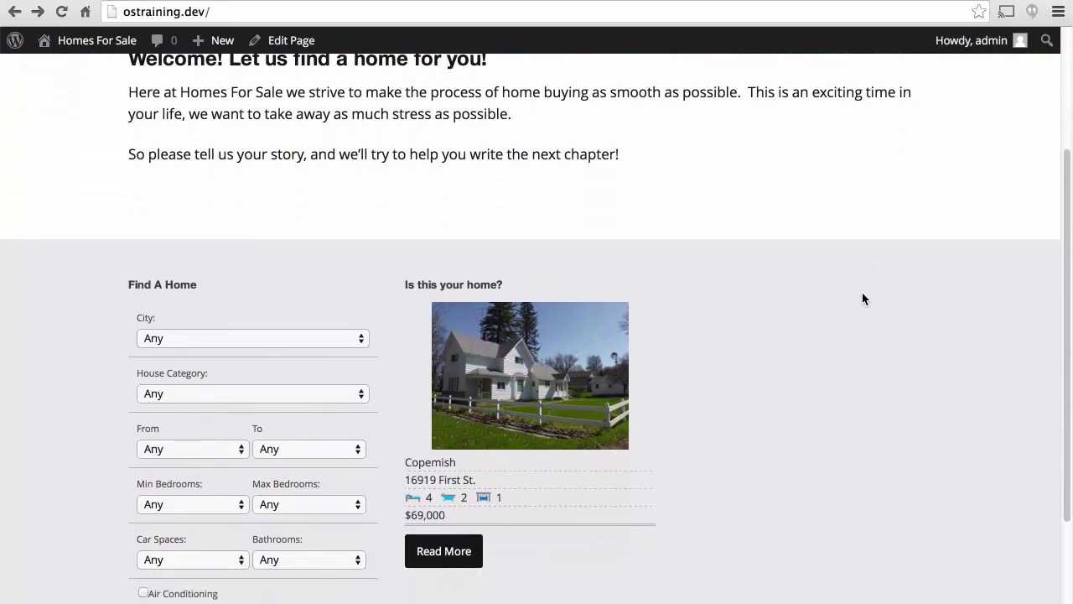
scroll(862, 293, "down", 3)
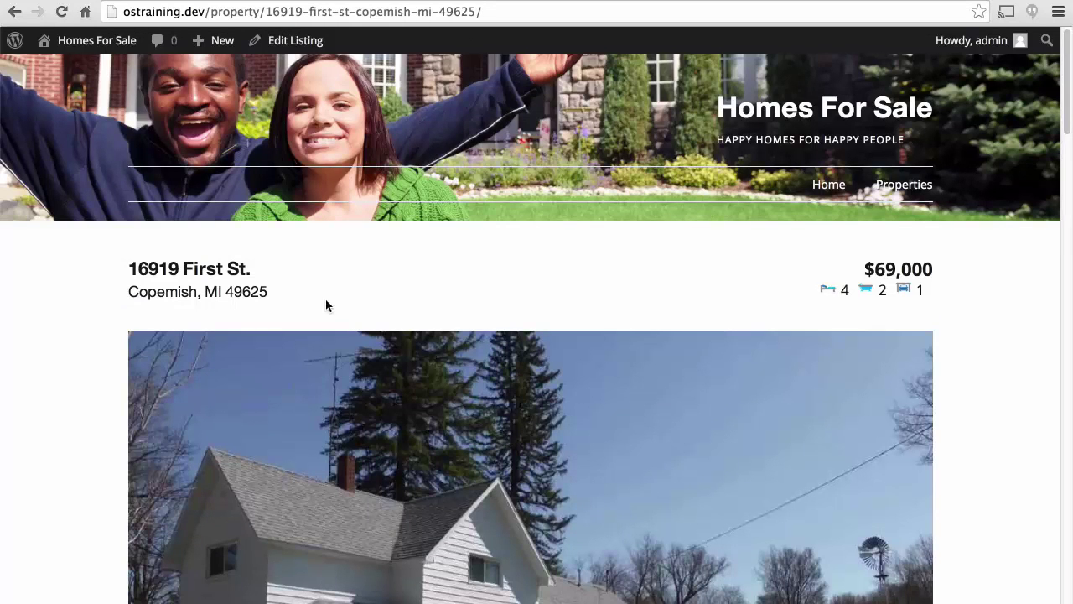
scroll(327, 303, "down", 3)
scroll(327, 304, "down", 3)
left_click(97, 40)
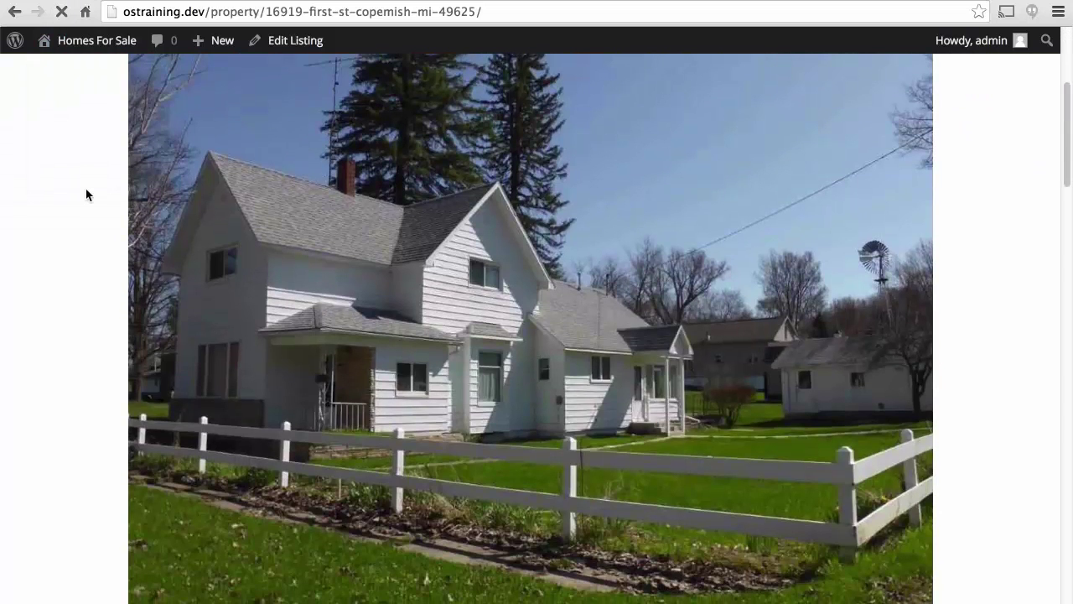
scroll(86, 195, "down", 5)
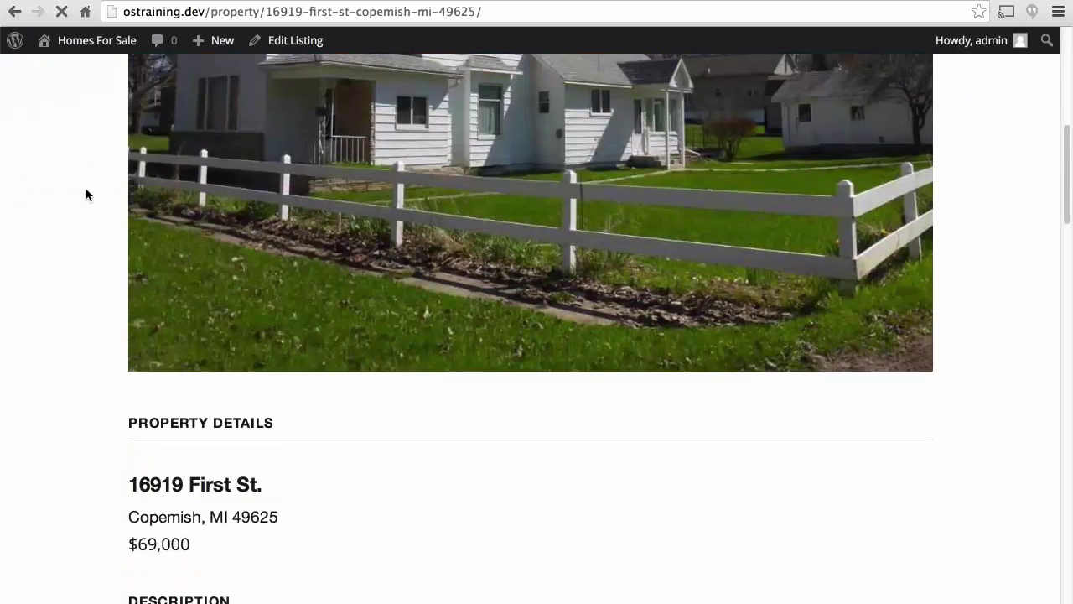
scroll(86, 196, "down", 20)
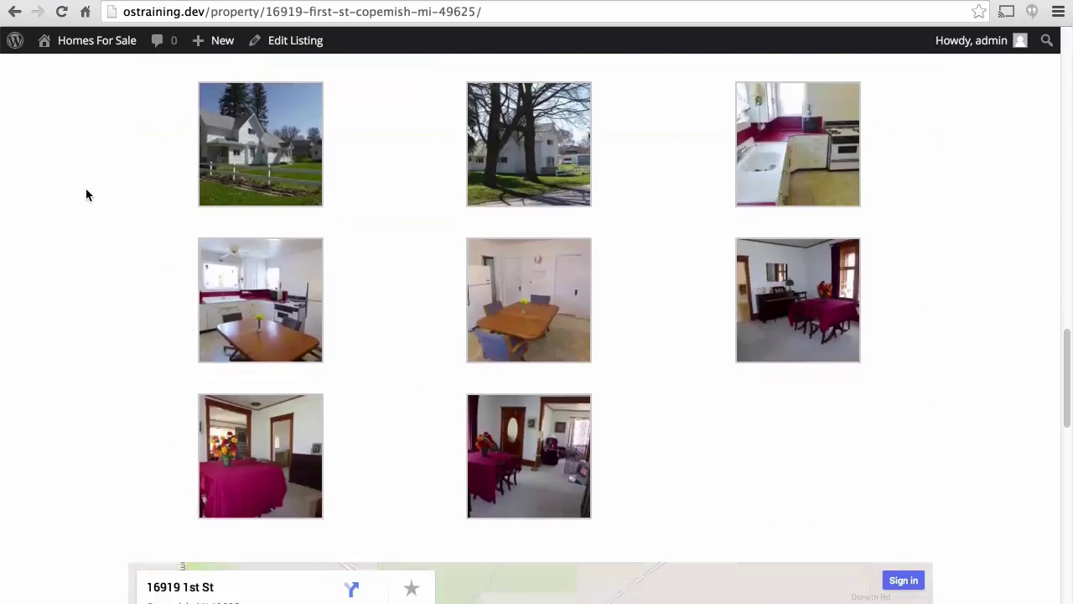
scroll(85, 194, "up", 7)
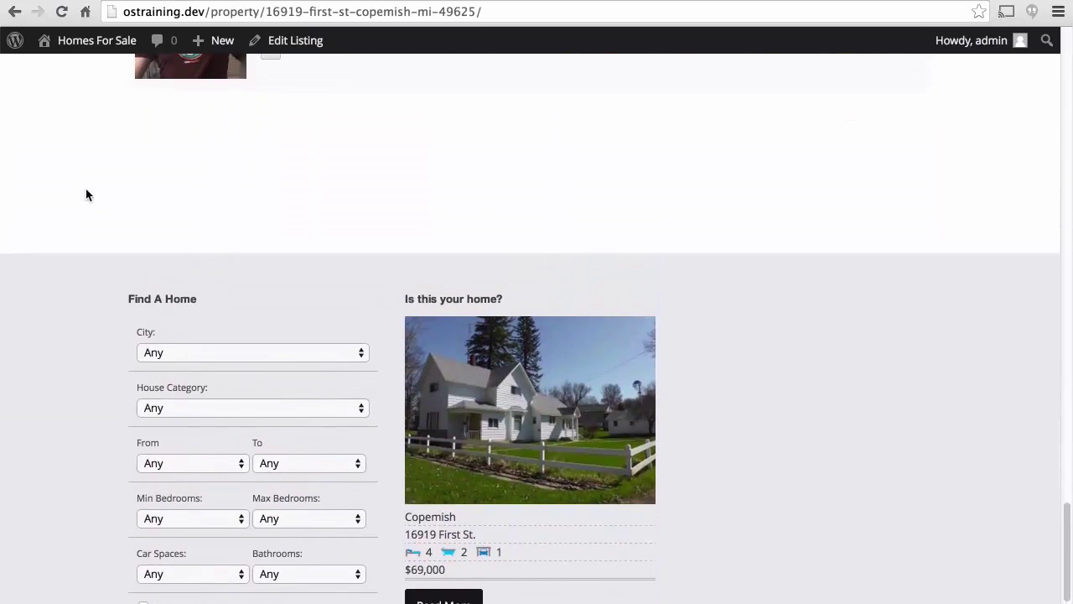
scroll(85, 194, "down", 4)
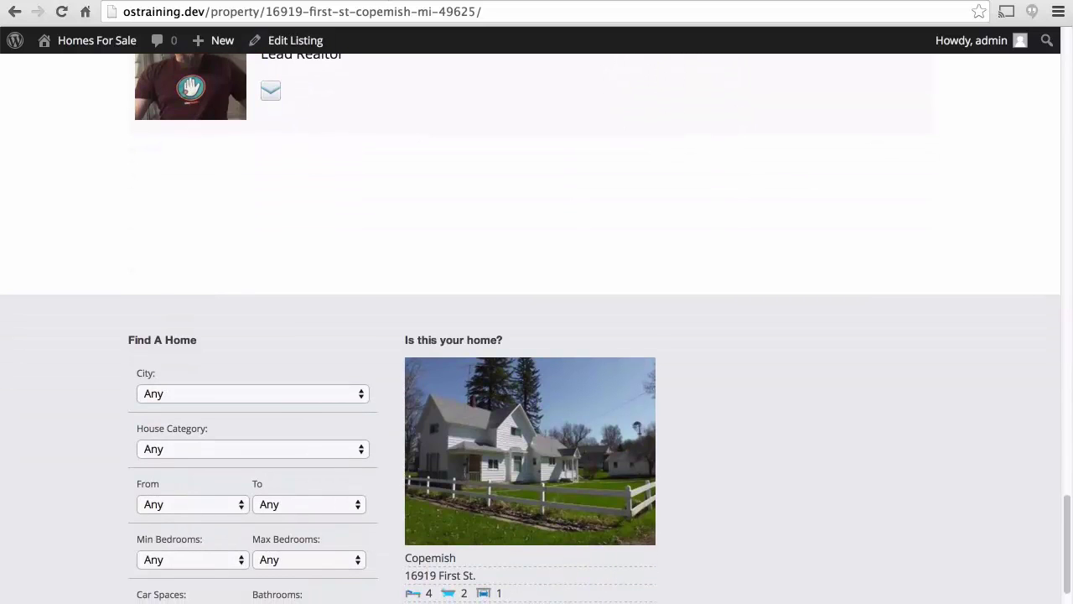
key("super+Left")
Open the site's Properties page and scroll through its listings.
scroll(926, 144, "up", 4)
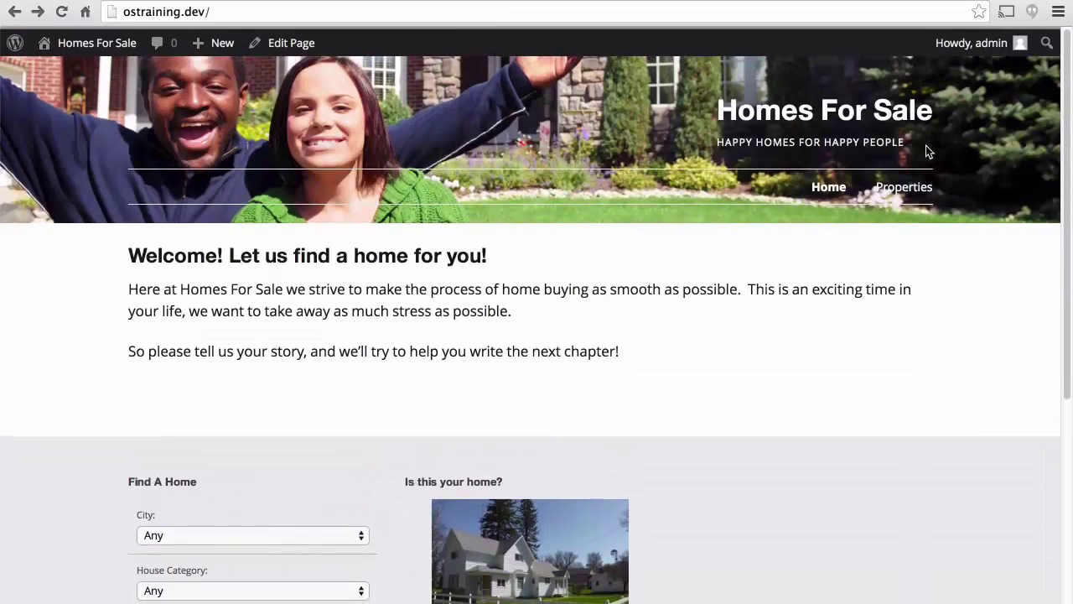
left_click(904, 186)
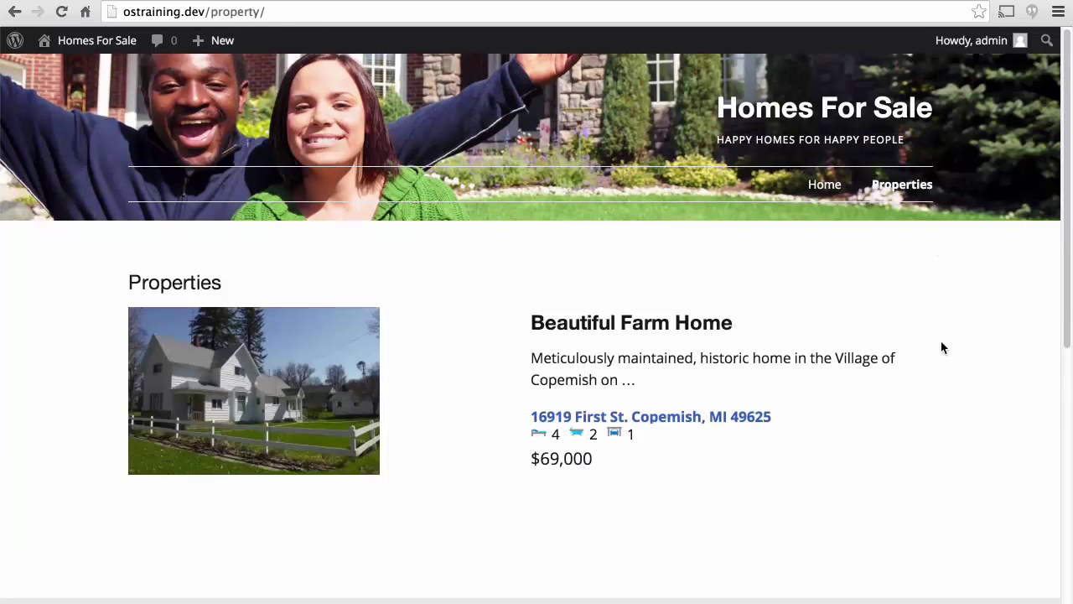
scroll(942, 347, "down", 4)
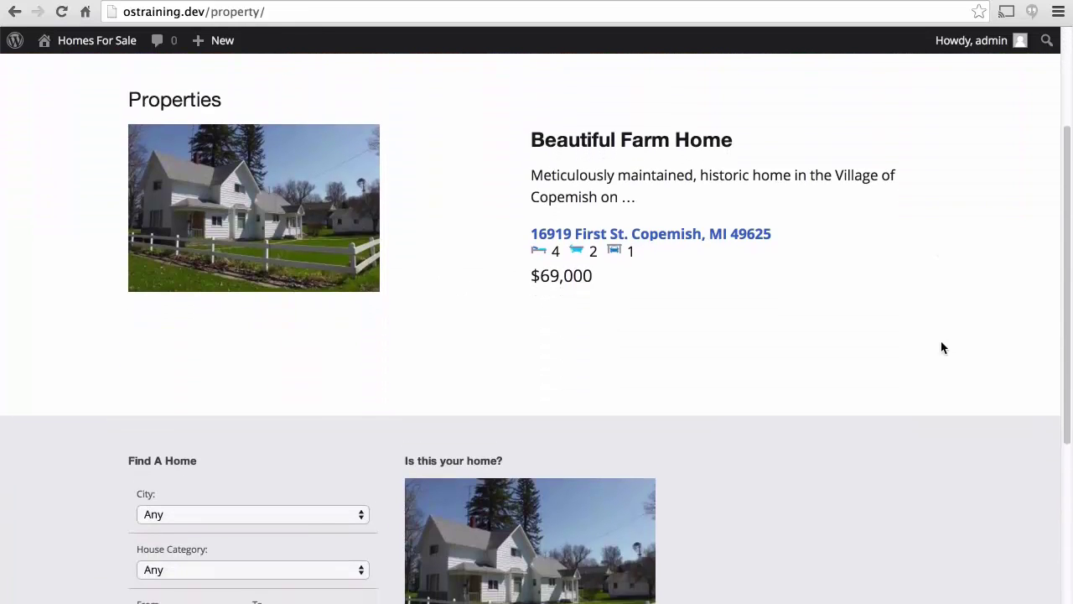
scroll(942, 347, "down", 3)
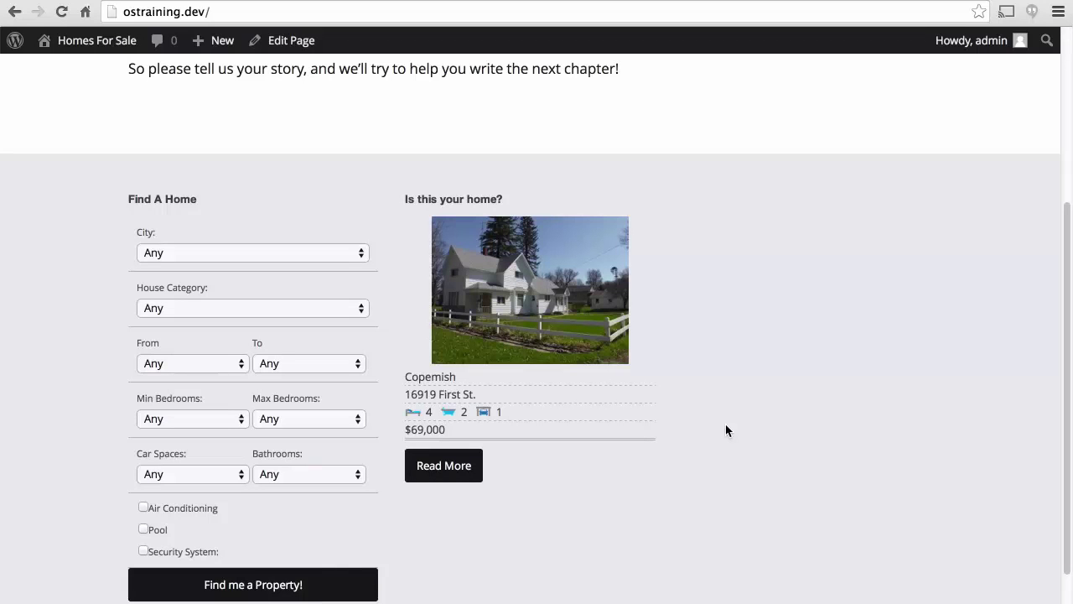
scroll(726, 425, "up", 3)
scroll(726, 425, "down", 5)
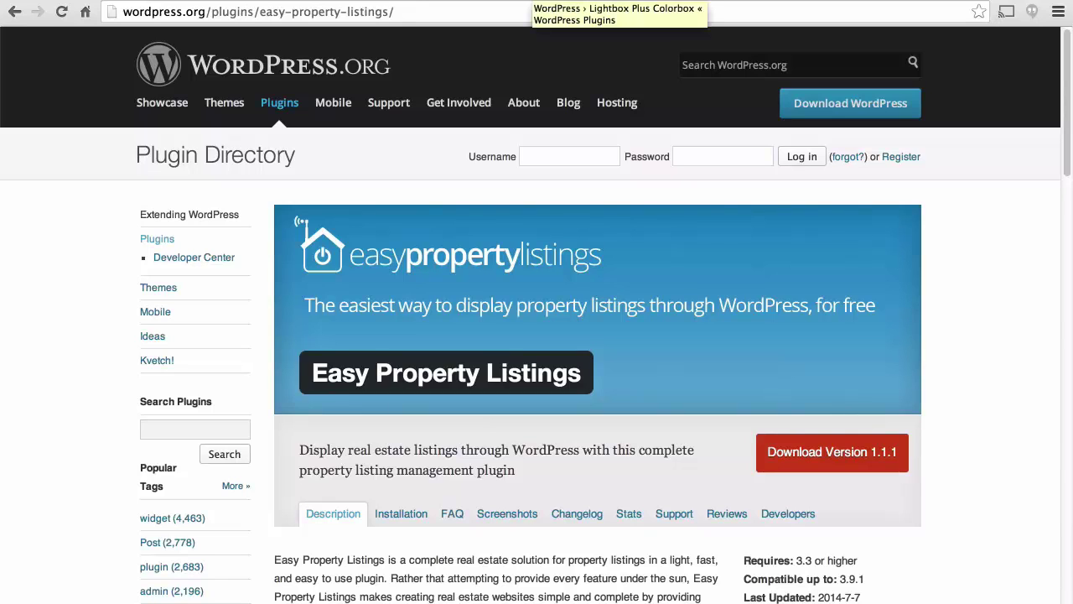
Switch browser tabs to the Lightbox Plus Colorbox plugin page.
key("ctrl+Tab")
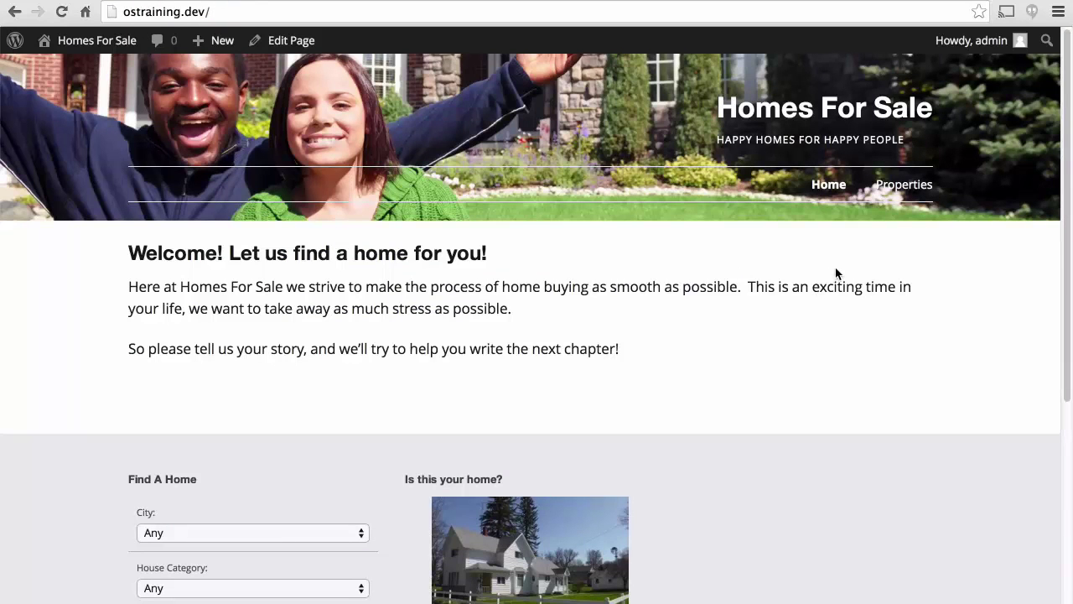
Open the Beautiful Farm Home listing from the site's Properties page.
left_click(892, 186)
scroll(759, 242, "down", 3)
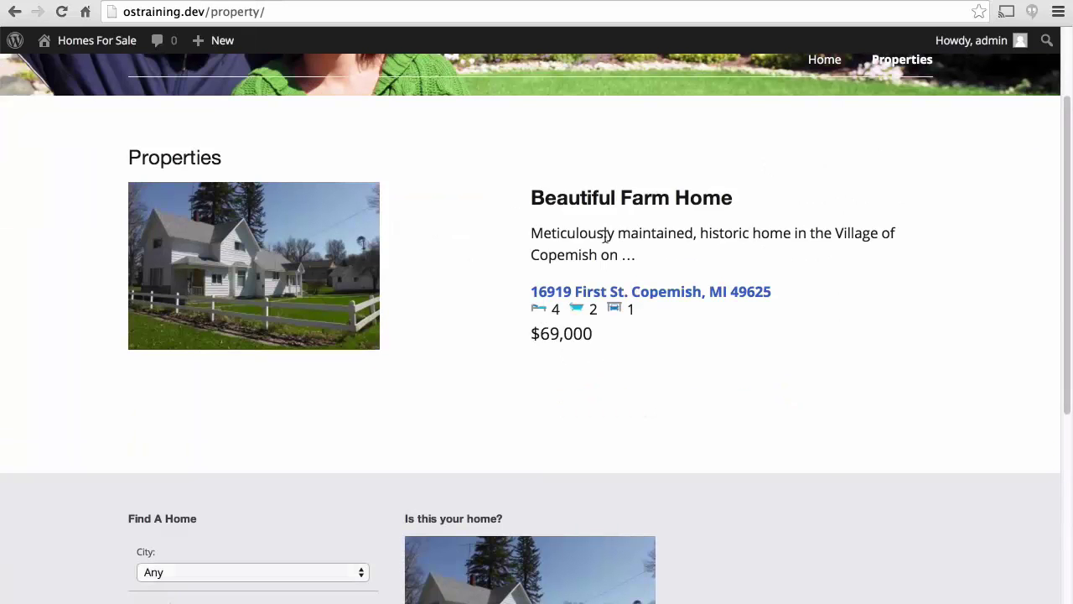
left_click(376, 295)
scroll(976, 296, "down", 2)
scroll(976, 296, "down", 5)
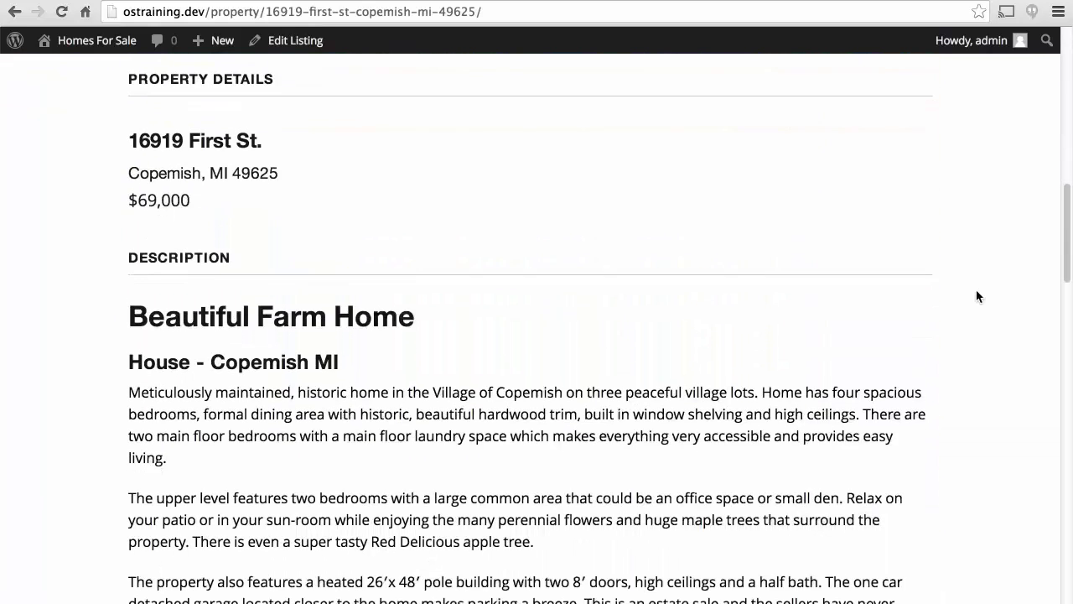
scroll(975, 296, "down", 3)
scroll(975, 296, "down", 10)
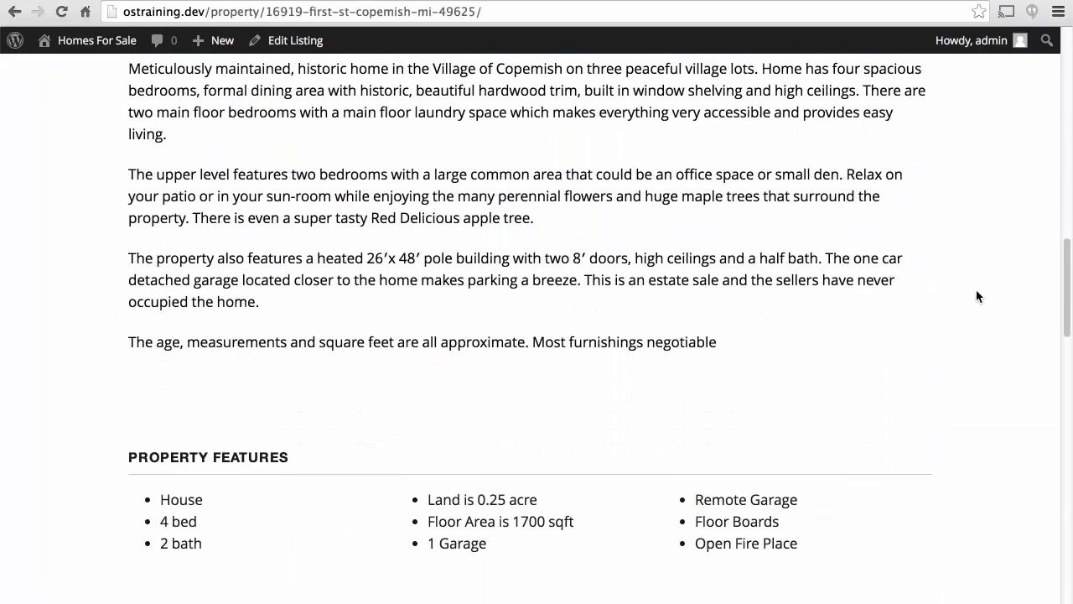
scroll(975, 296, "down", 20)
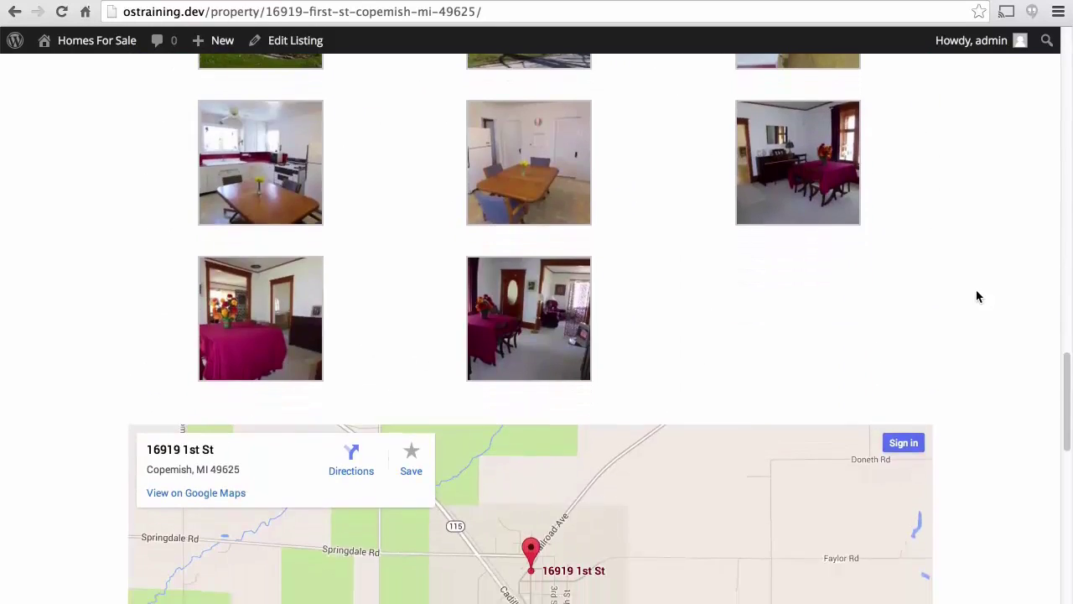
scroll(976, 296, "down", 3)
scroll(976, 296, "up", 5)
scroll(977, 296, "up", 1)
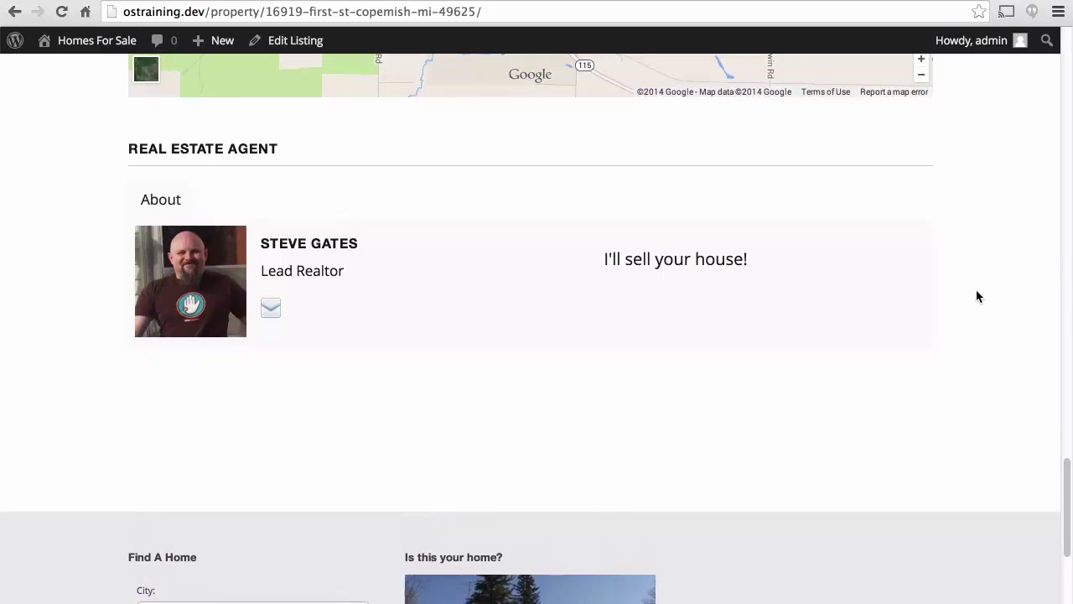
scroll(976, 296, "down", 5)
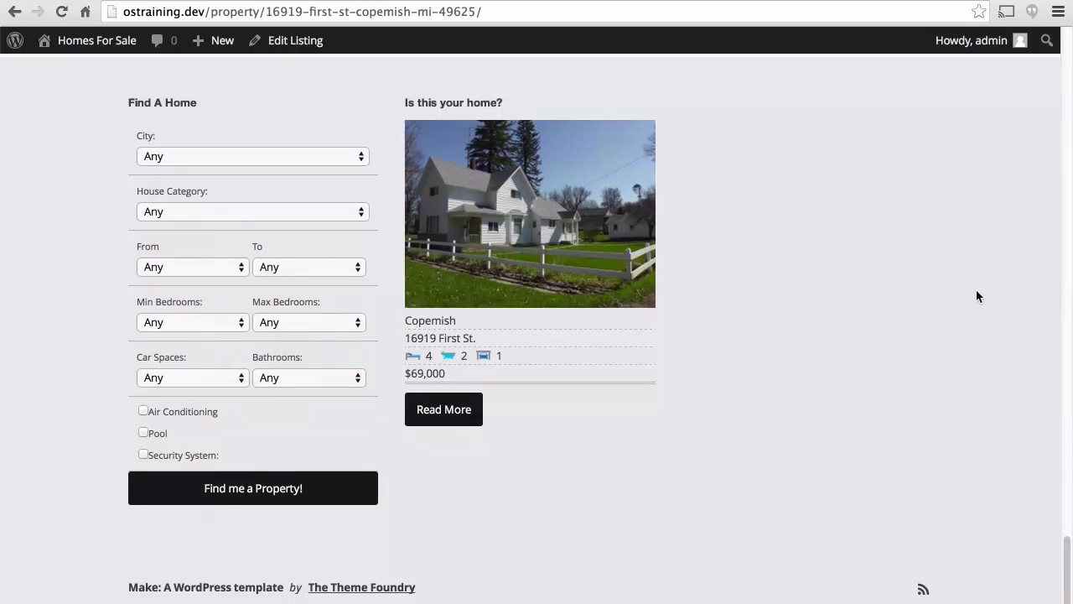
scroll(976, 296, "up", 4)
scroll(975, 296, "up", 15)
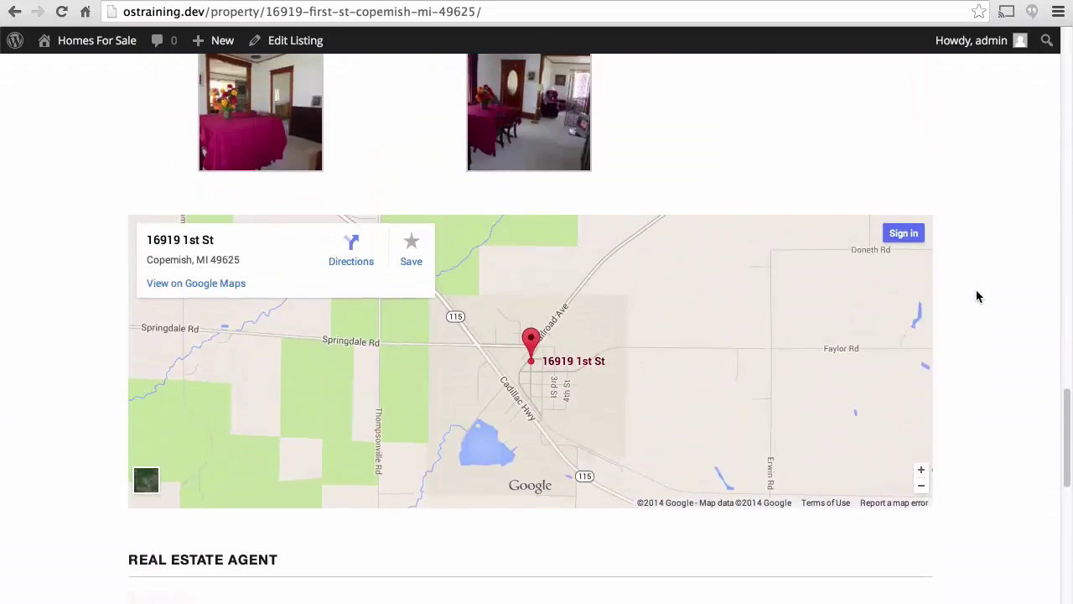
scroll(976, 296, "up", 5)
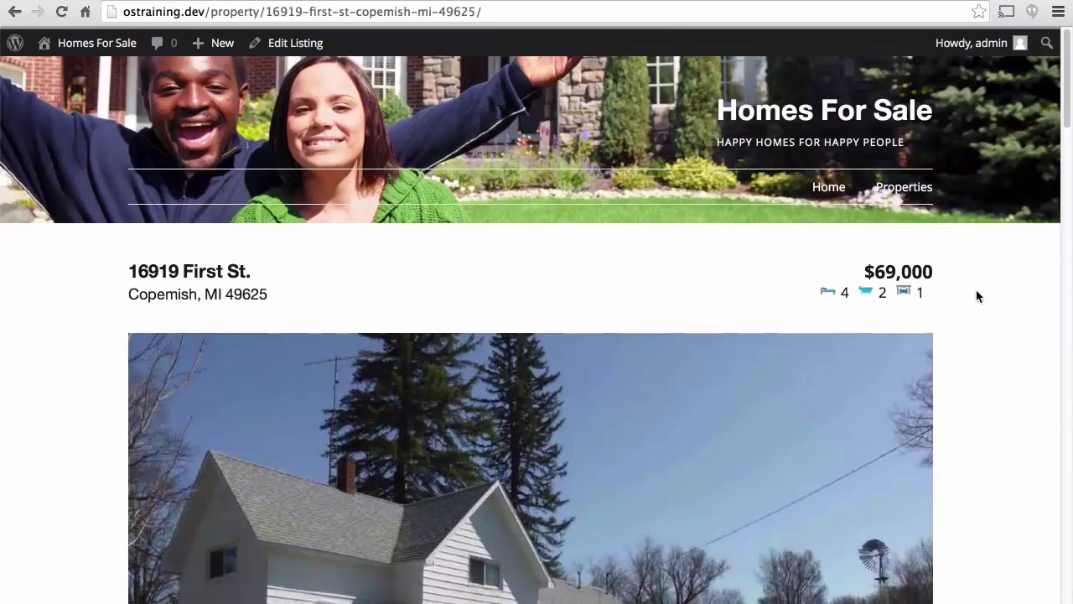